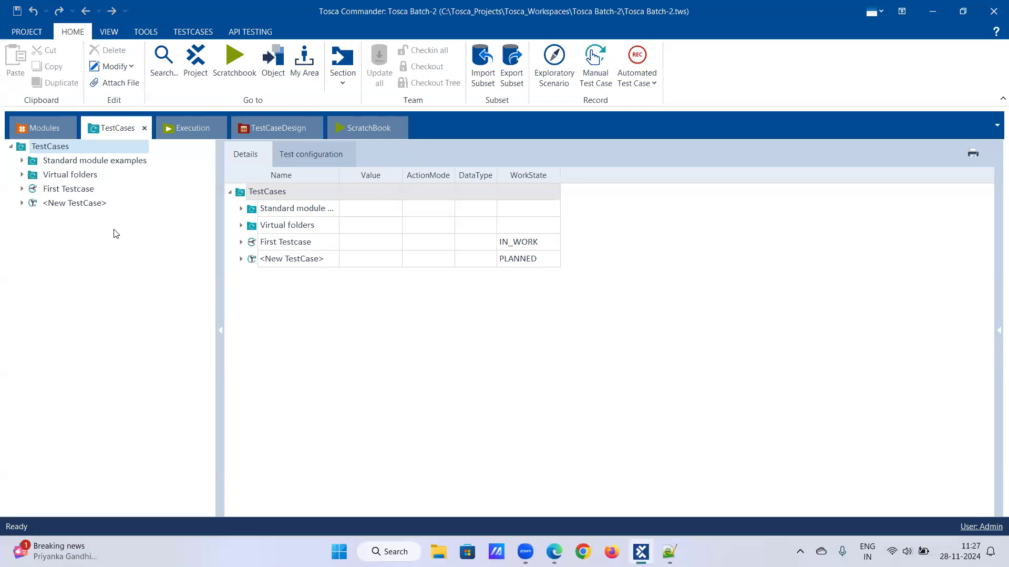
- Browse the Demo web shop Modules folder, then open First Testcase's Demo Web Shop step
{"action": "left_click", "coordinate": [21, 203]}
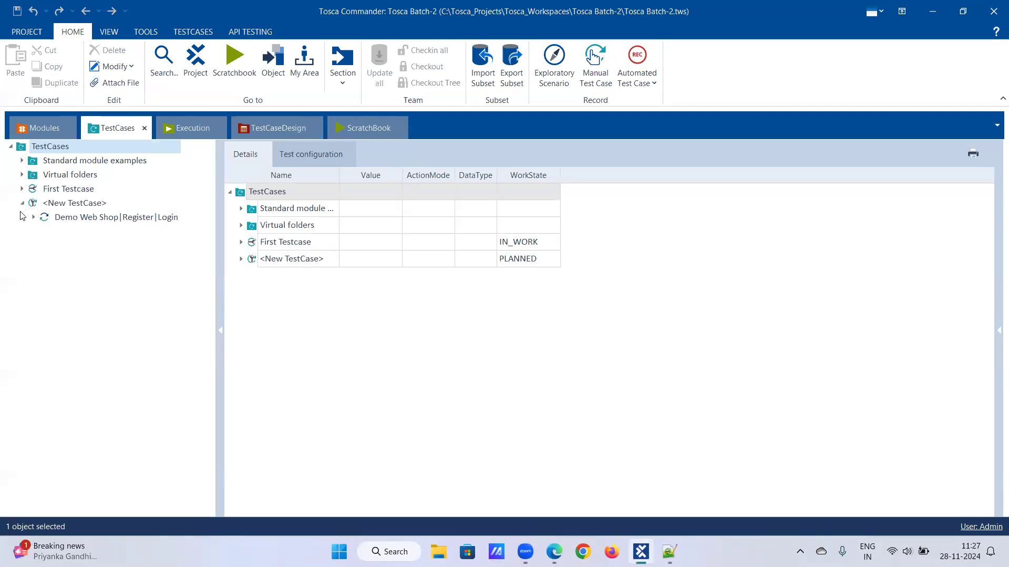
{"action": "left_click", "coordinate": [44, 131]}
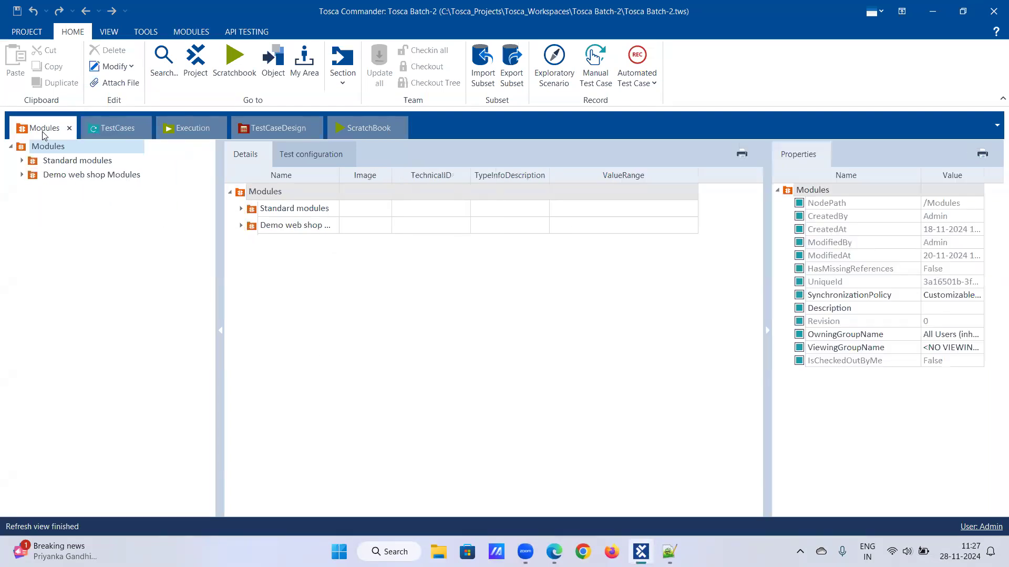
{"action": "left_click", "coordinate": [22, 175]}
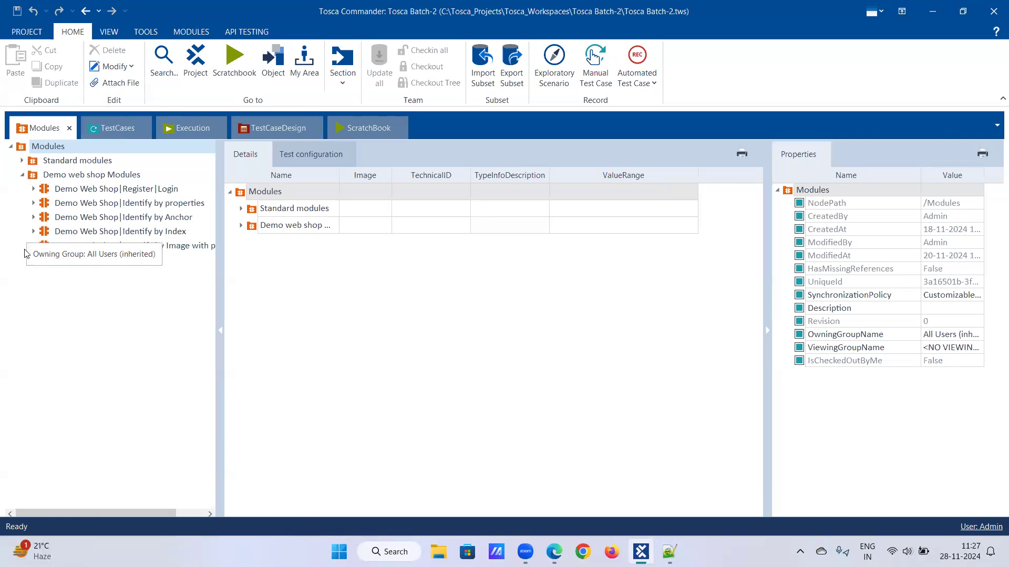
{"action": "left_click", "coordinate": [86, 247]}
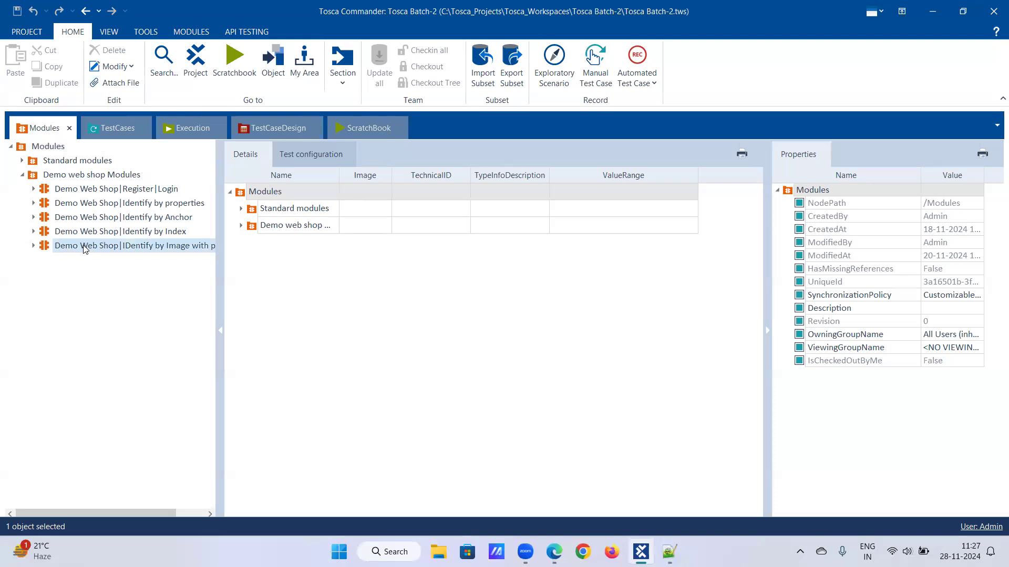
{"action": "left_click", "coordinate": [128, 127]}
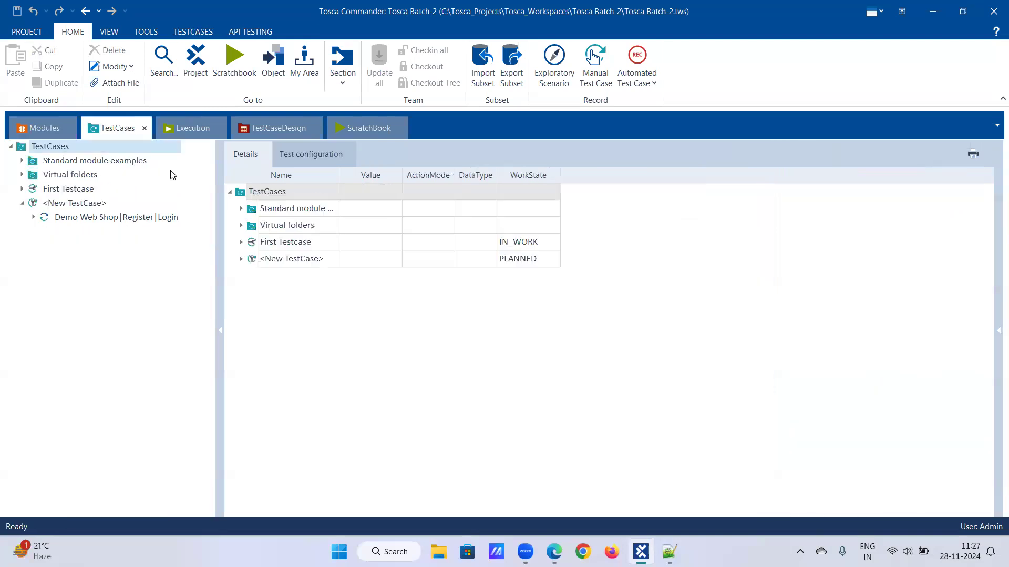
{"action": "left_click", "coordinate": [21, 188]}
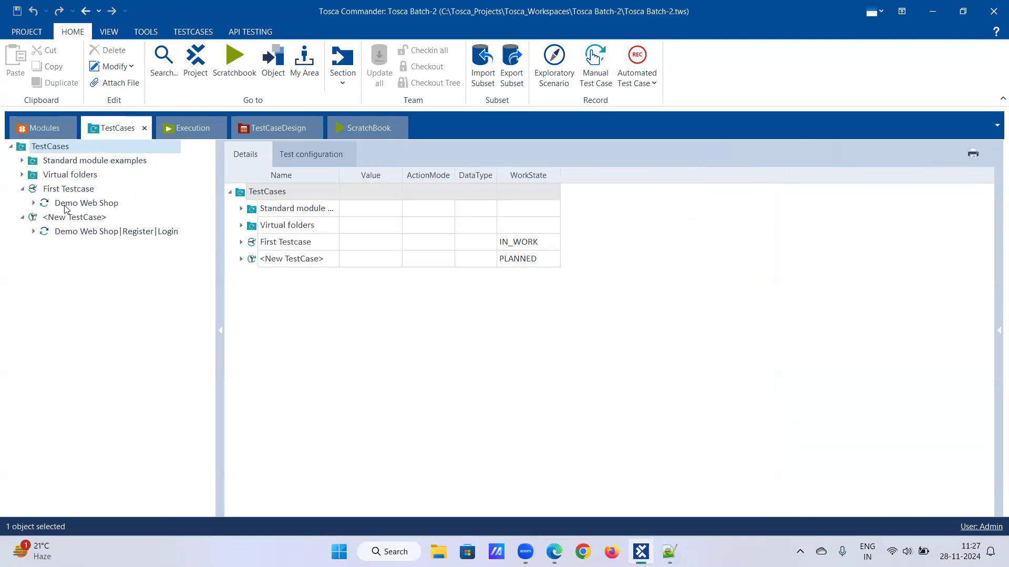
{"action": "left_click", "coordinate": [87, 203]}
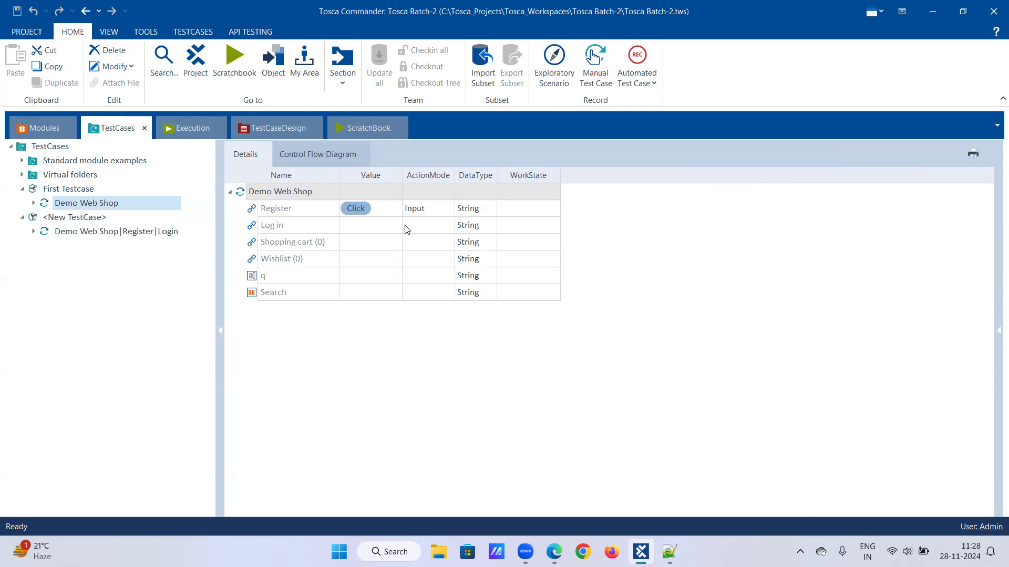
- Show the Register row's action modes: Input, Verify, Buffer, WaitOn, Select, Constraint
{"action": "left_click", "coordinate": [431, 211]}
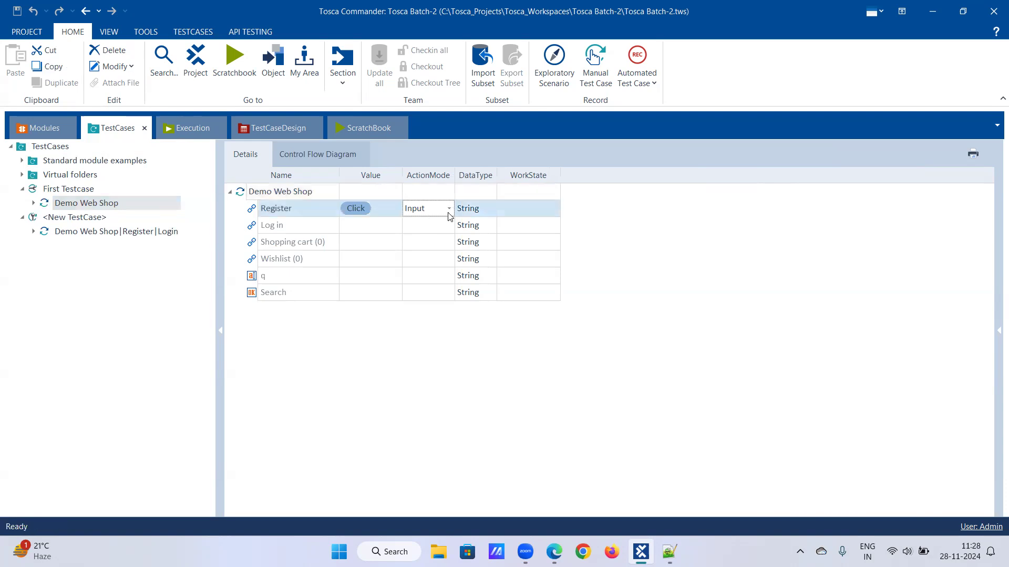
{"action": "left_click", "coordinate": [449, 210]}
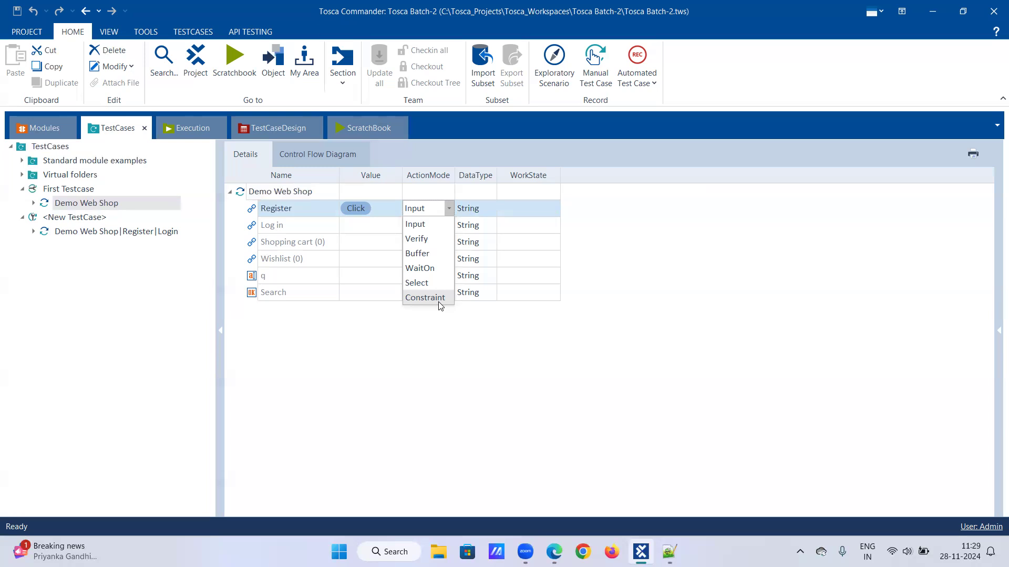
{"action": "left_click", "coordinate": [431, 229]}
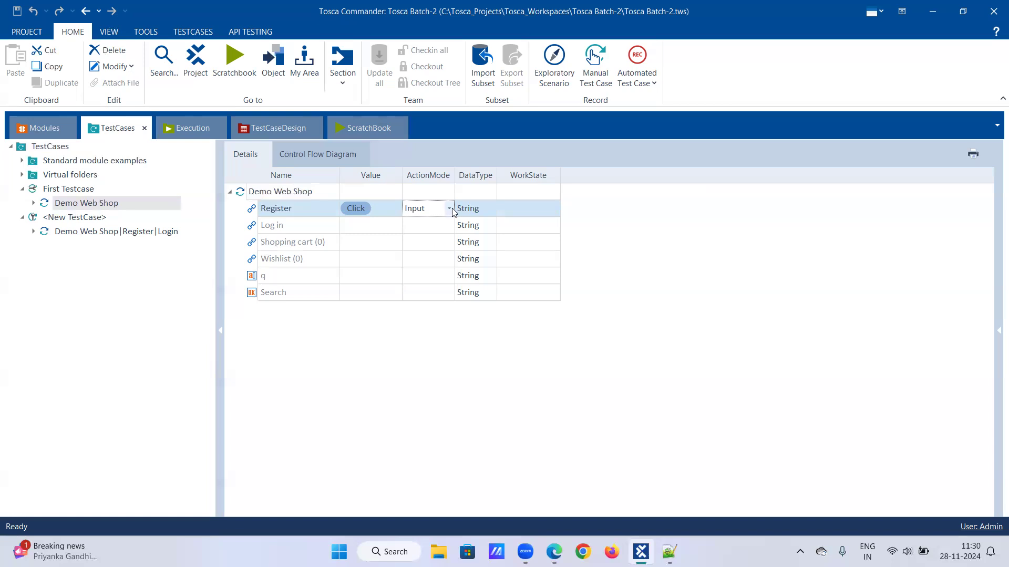
{"action": "left_click", "coordinate": [449, 208]}
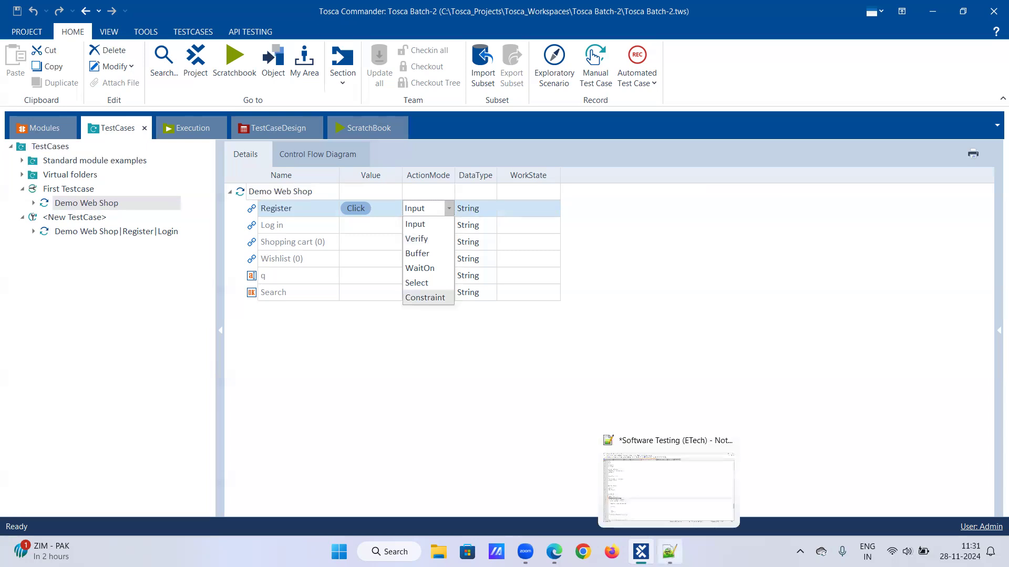
- Switch from Tosca Commander to the Notepad++ study notes
{"action": "left_click", "coordinate": [669, 552]}
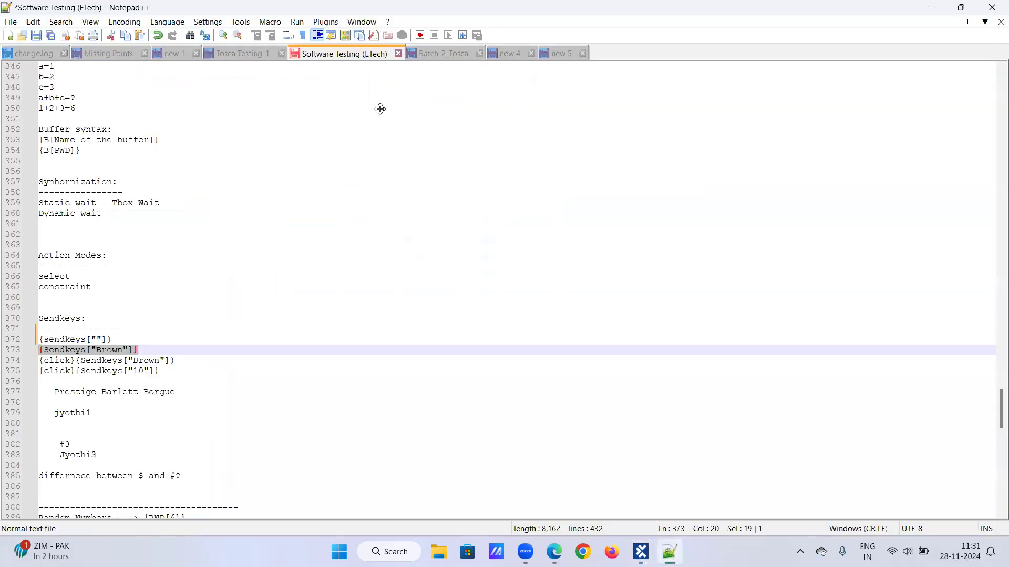
- In the Batch-2_Tosca notes, add a 'Buffer:' heading below Outer text
{"action": "key", "text": "ctrl+Tab"}
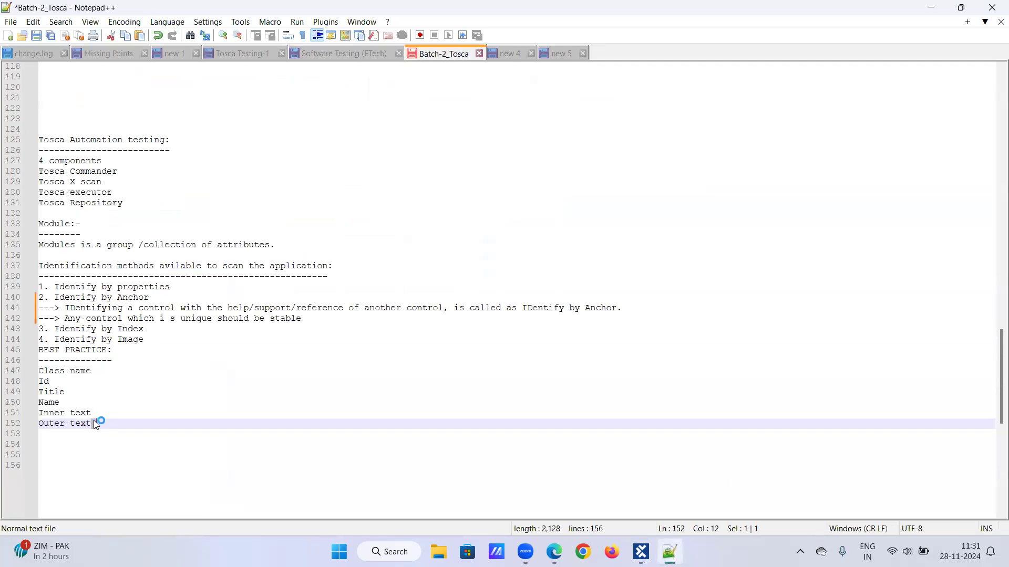
{"action": "key", "text": "Return"}
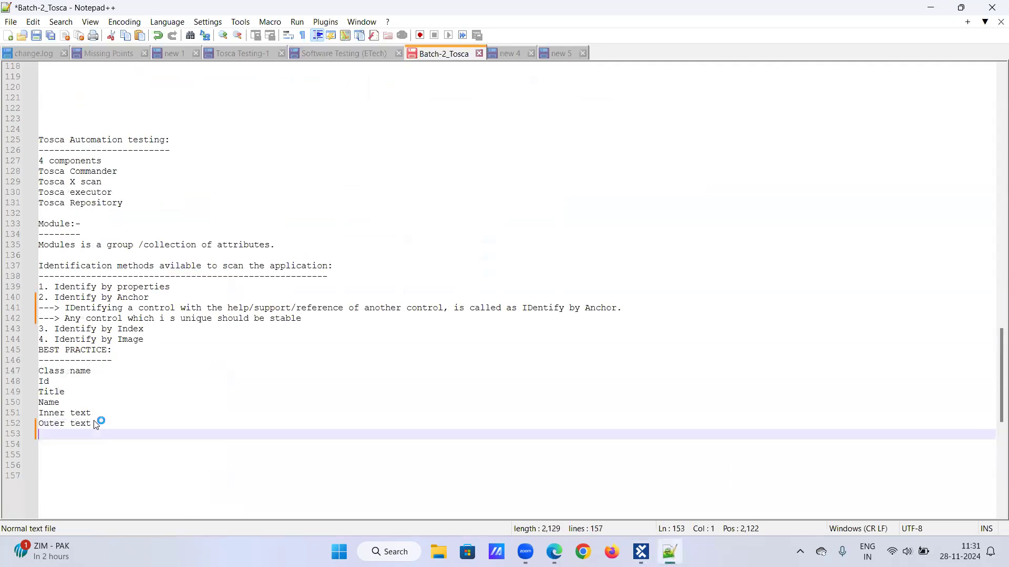
{"action": "scroll", "coordinate": [96, 423], "scroll_direction": "down", "scroll_amount": 10}
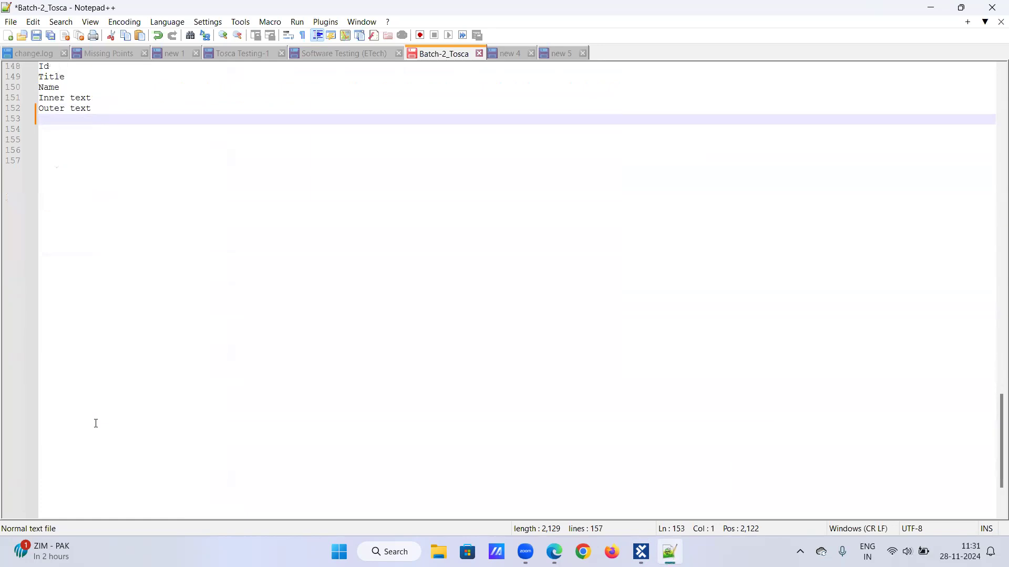
{"action": "key", "text": "Return"}
{"action": "key", "text": "Return"}
{"action": "type", "text": "Buffer:"}
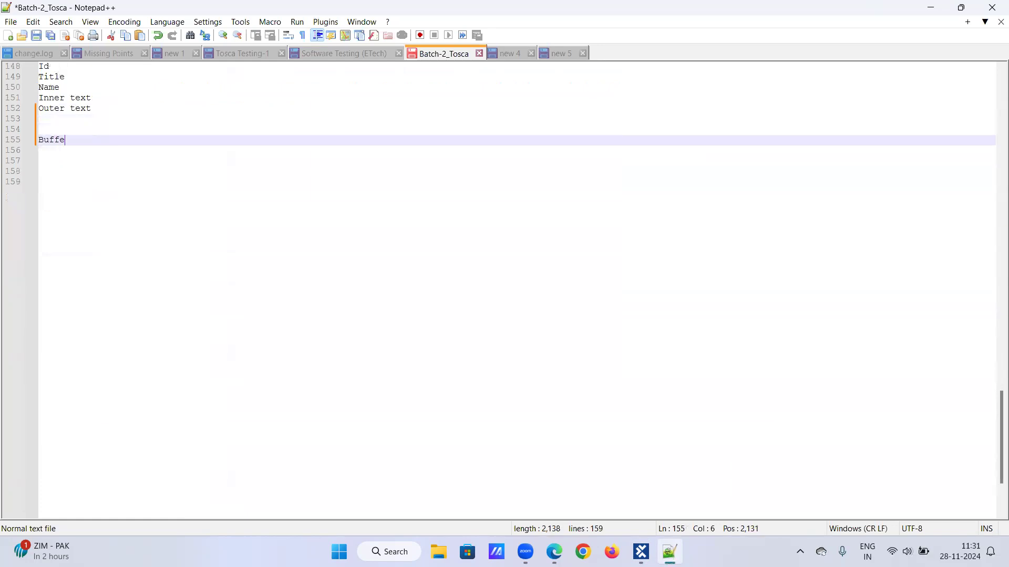
{"action": "key", "text": "Return"}
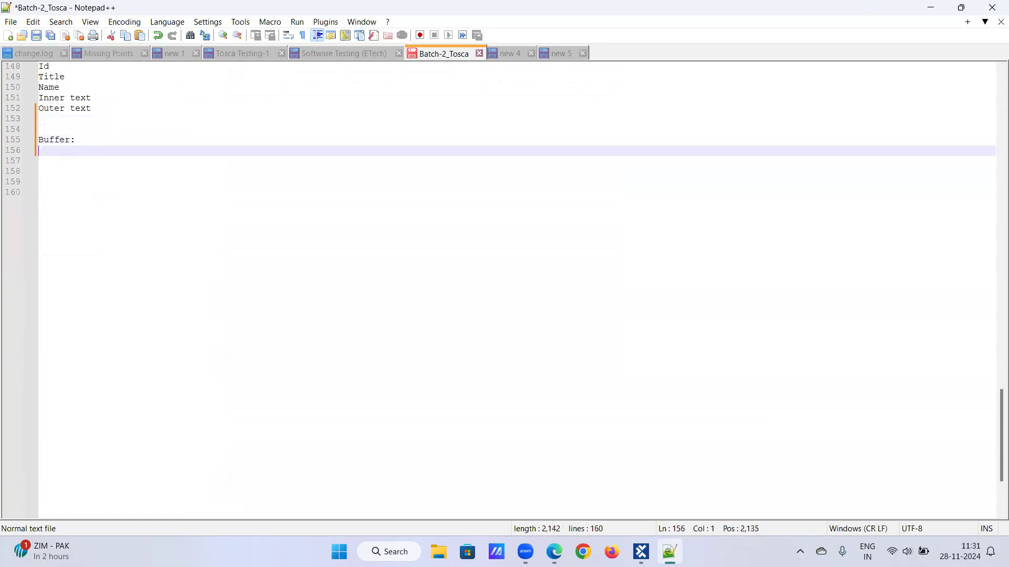
{"action": "key", "text": "BackSpace"}
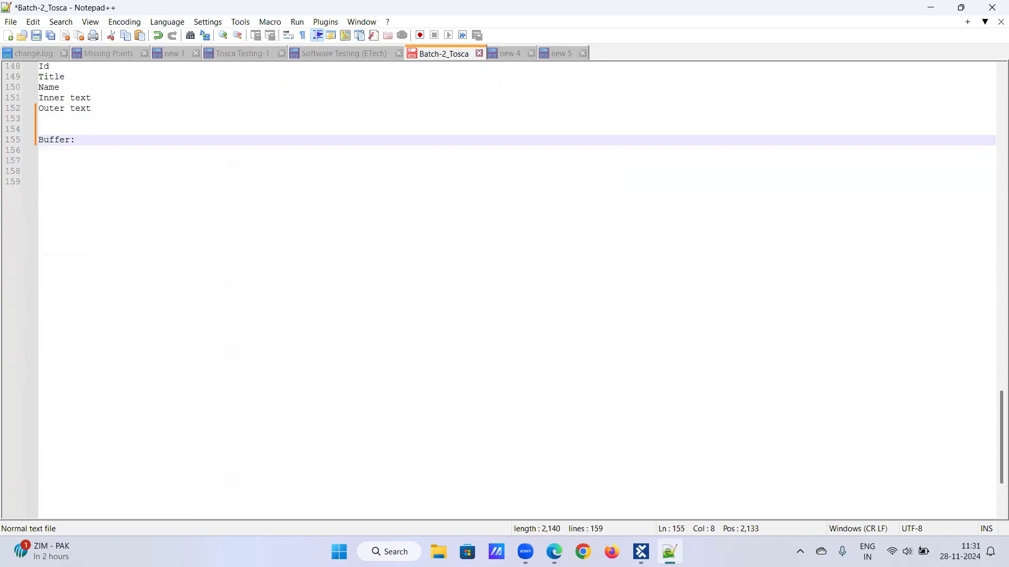
- Define Buffer as temporary storage for values used at a later point of time
{"action": "type", "text": "It is a temodi"}
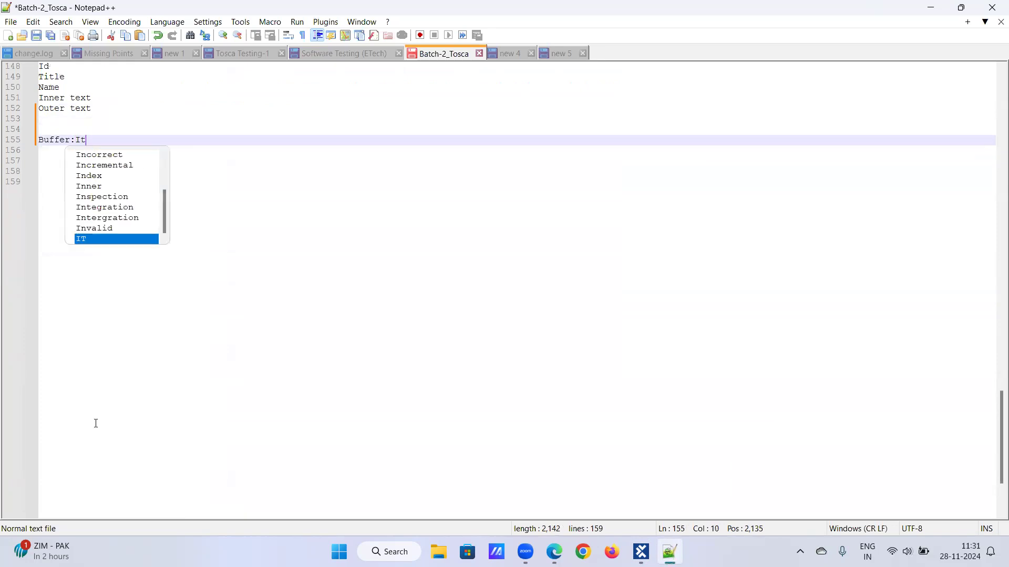
{"action": "key", "text": "BackSpace"}
{"action": "key", "text": "BackSpace"}
{"action": "key", "text": "BackSpace"}
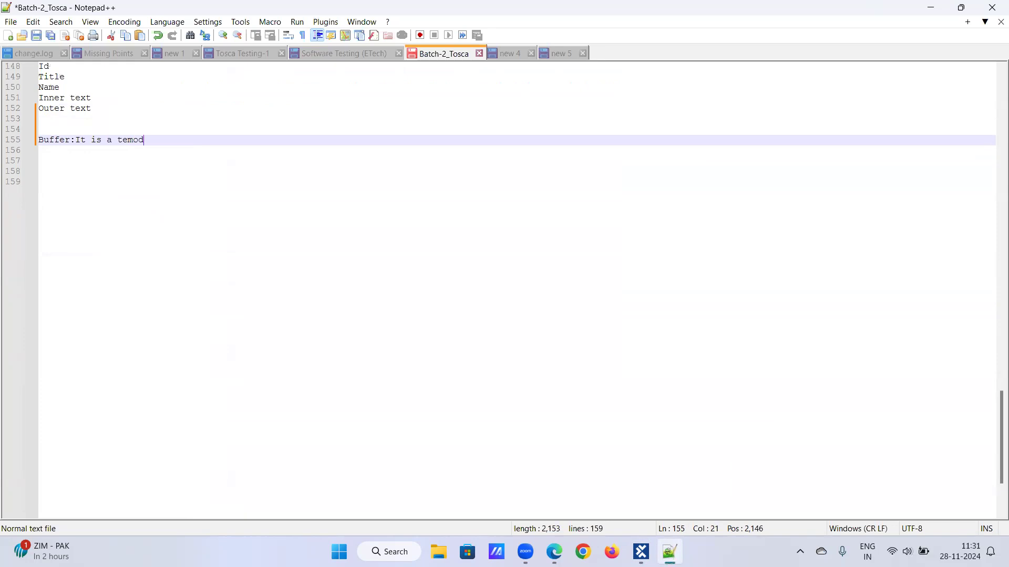
{"action": "type", "text": "porary storage to s"}
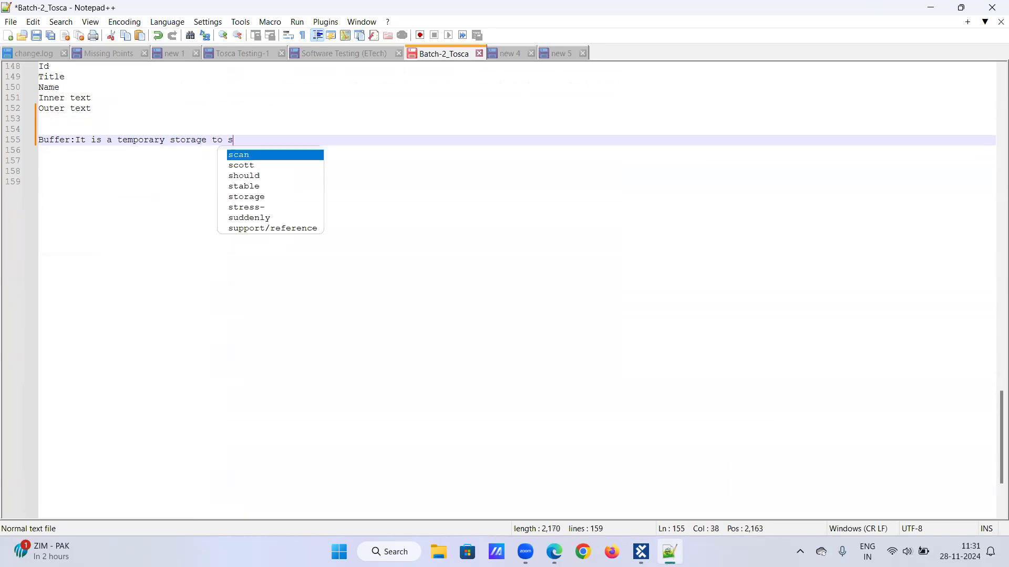
{"action": "type", "text": "tore values and can be used at later point o"}
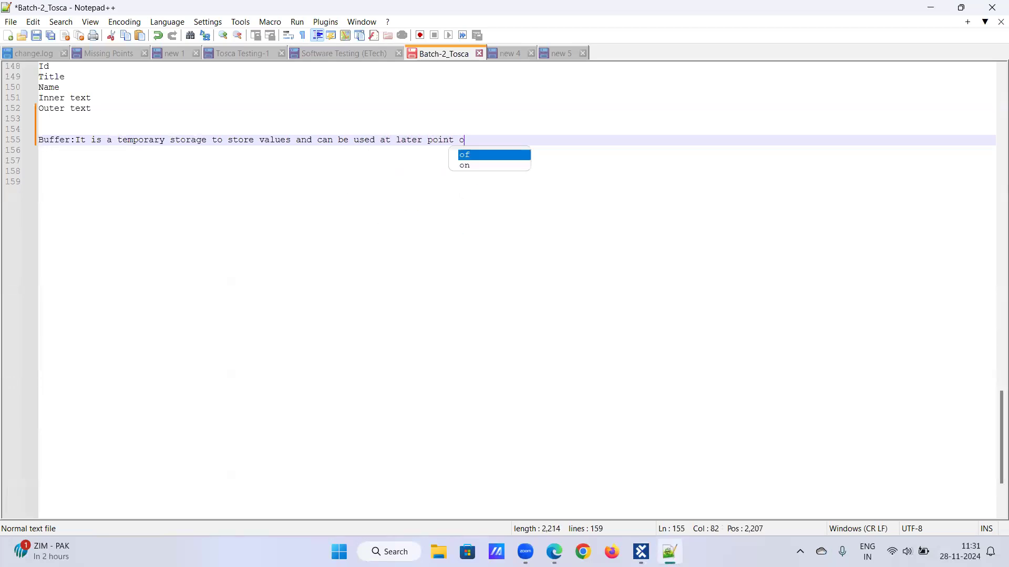
{"action": "type", "text": "f p"}
{"action": "key", "text": "BackSpace"}
{"action": "type", "text": "time."}
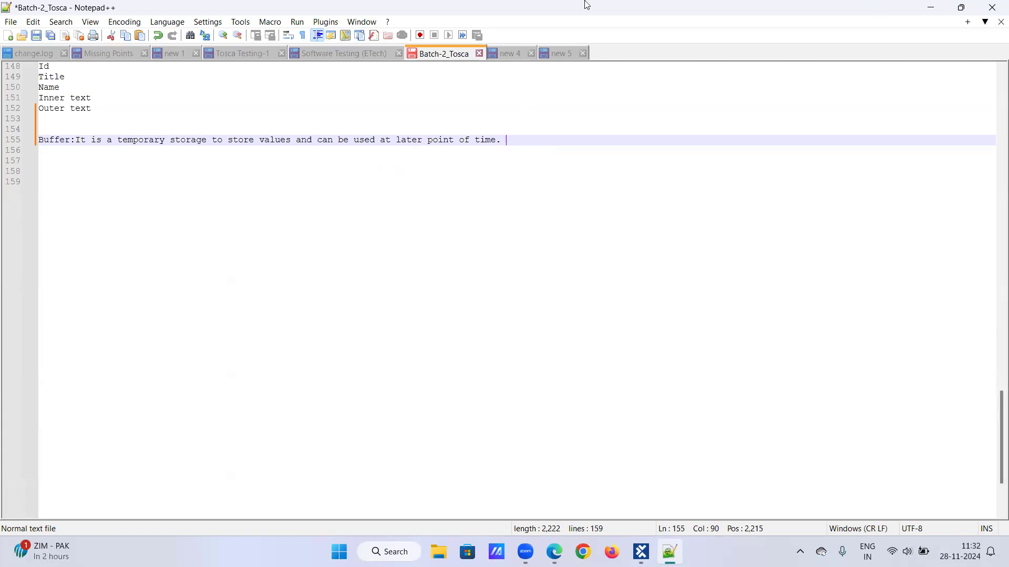
- Add an 'Action modes: 6 types' heading listing input, verify and buffer
{"action": "left_click", "coordinate": [113, 119]}
{"action": "key", "text": "Return"}
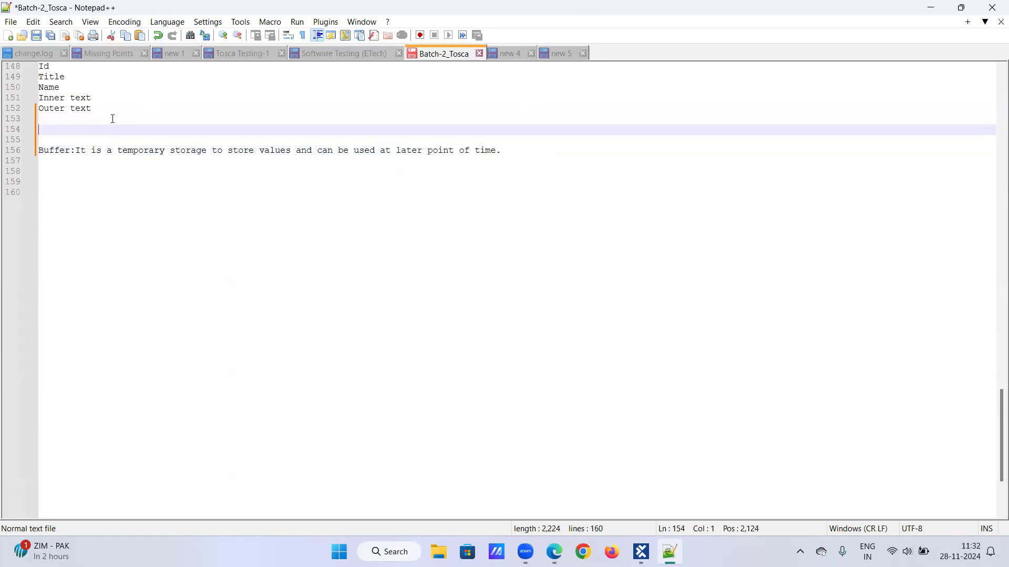
{"action": "type", "text": "Action modes"}
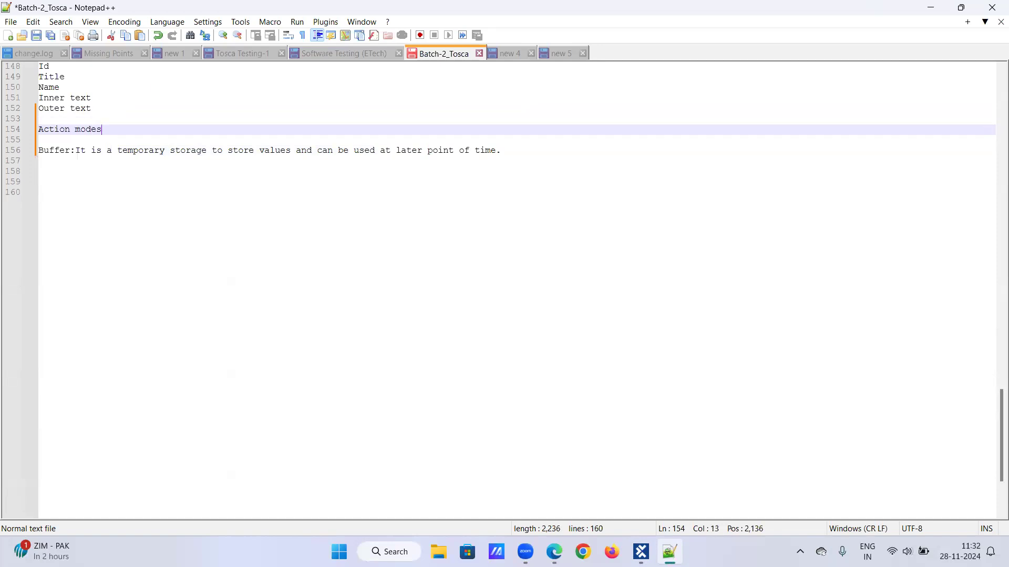
{"action": "type", "text": ": 6 types"}
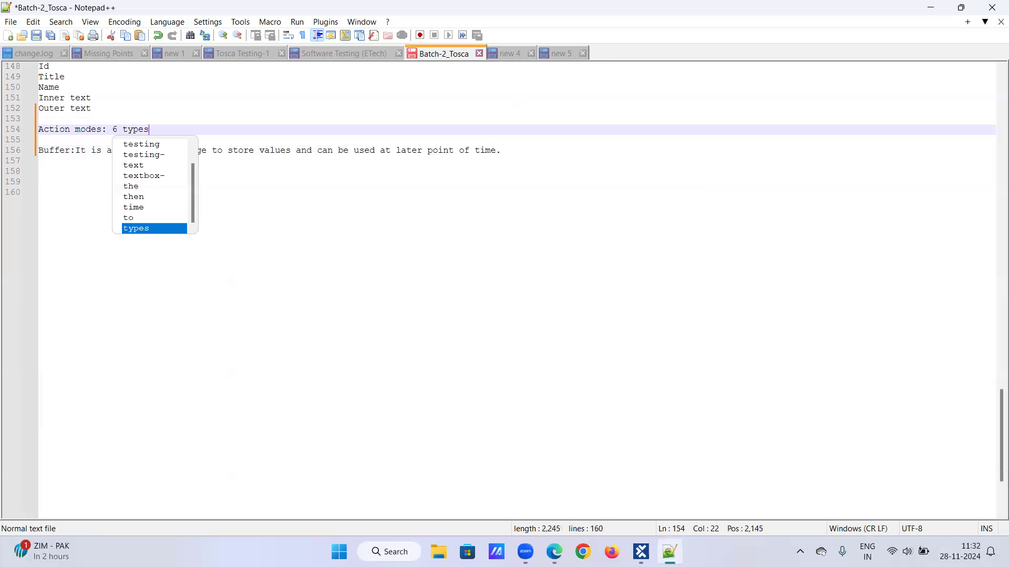
{"action": "key", "text": "Escape"}
{"action": "key", "text": "Return"}
{"action": "type", "text": "input"}
{"action": "key", "text": "Return"}
{"action": "type", "text": "verify"}
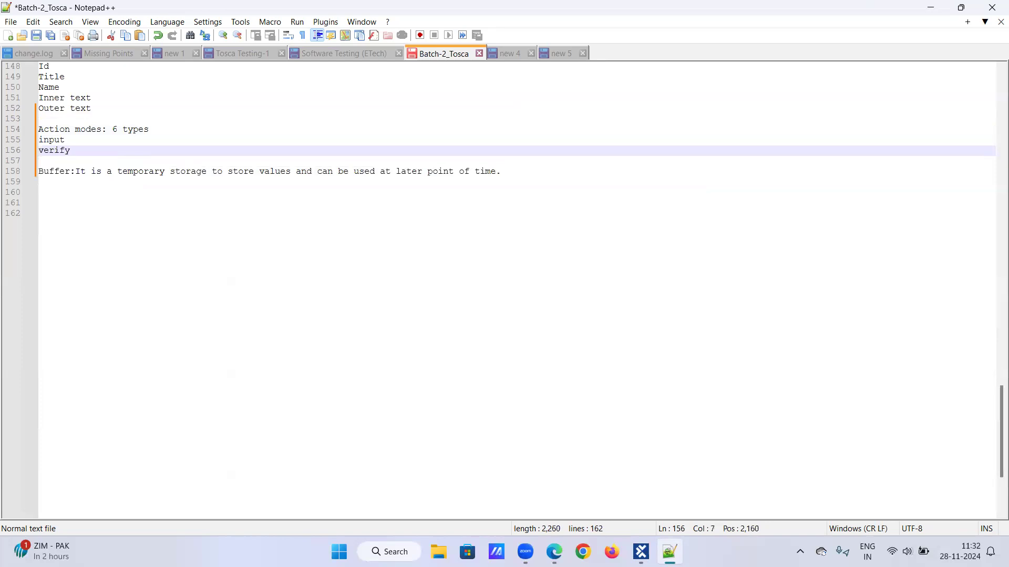
{"action": "key", "text": "Return"}
{"action": "type", "text": "buffer"}
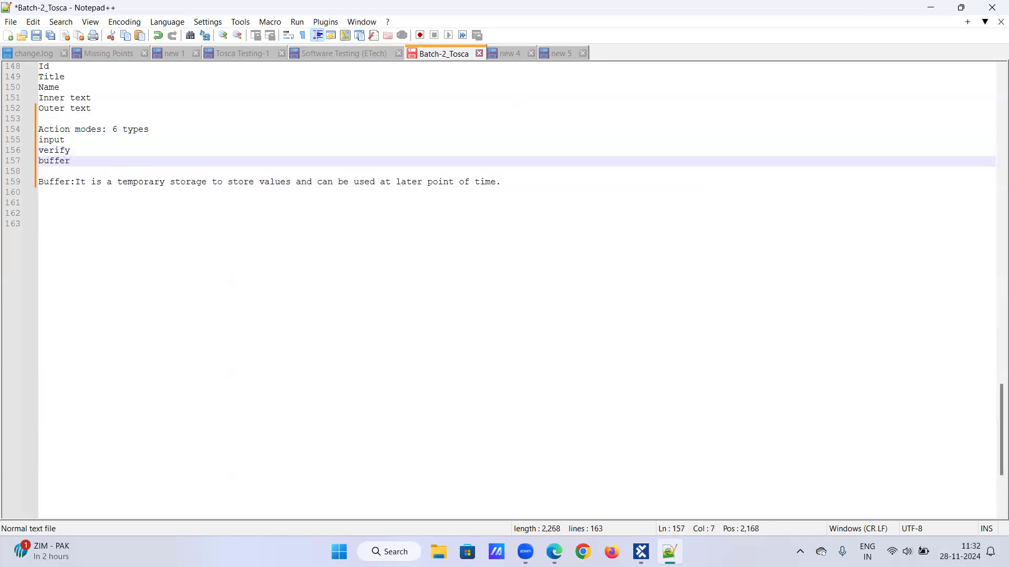
{"action": "key", "text": "Return"}
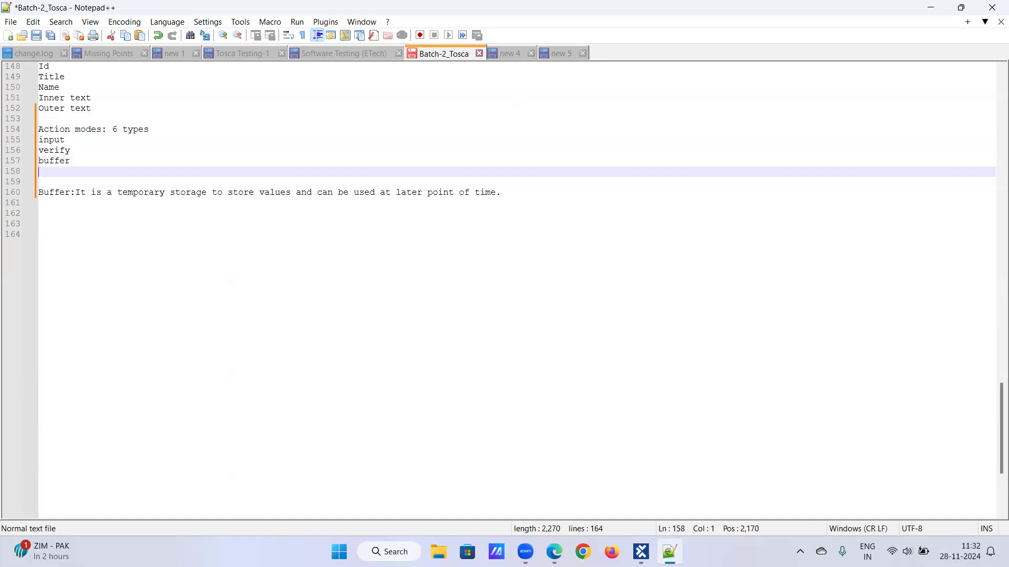
- Continue the action modes list with wait on, select and constraint
{"action": "type", "text": "wait o"}
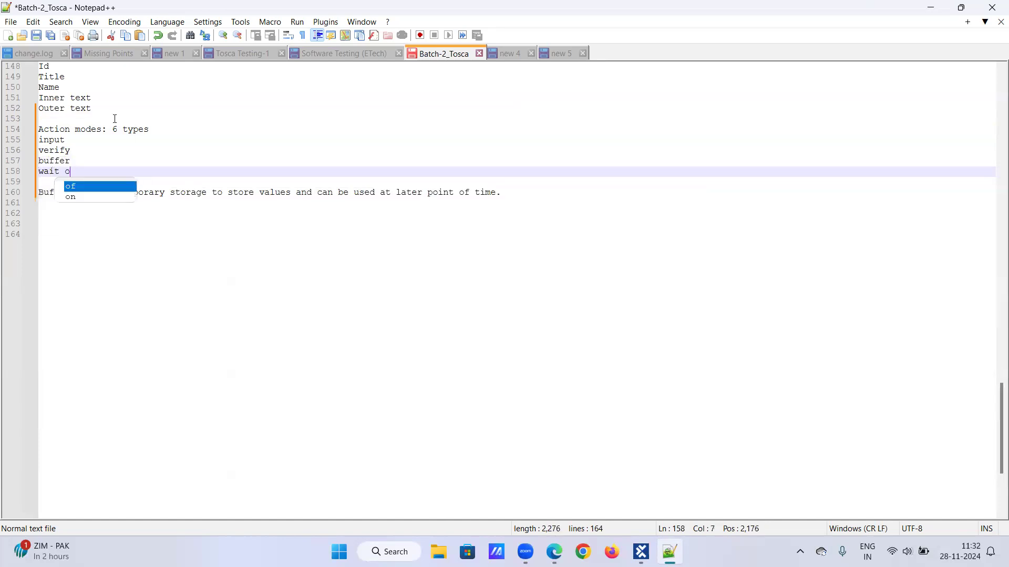
{"action": "type", "text": "nselect"}
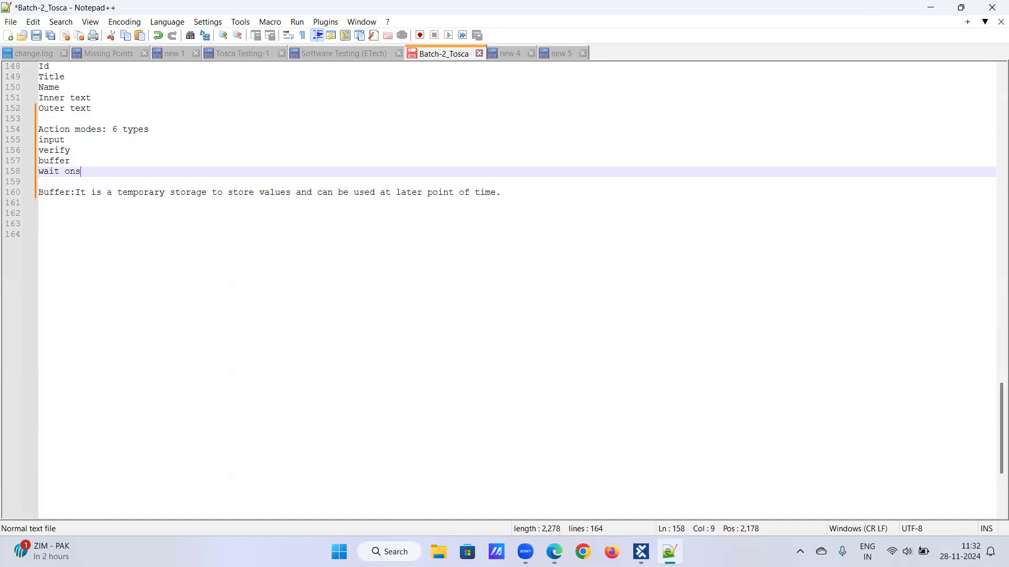
{"action": "key", "text": "BackSpace"}
{"action": "key", "text": "BackSpace"}
{"action": "key", "text": "BackSpace"}
{"action": "key", "text": "BackSpace"}
{"action": "key", "text": "BackSpace"}
{"action": "key", "text": "BackSpace"}
{"action": "key", "text": "Return"}
{"action": "type", "text": "select"}
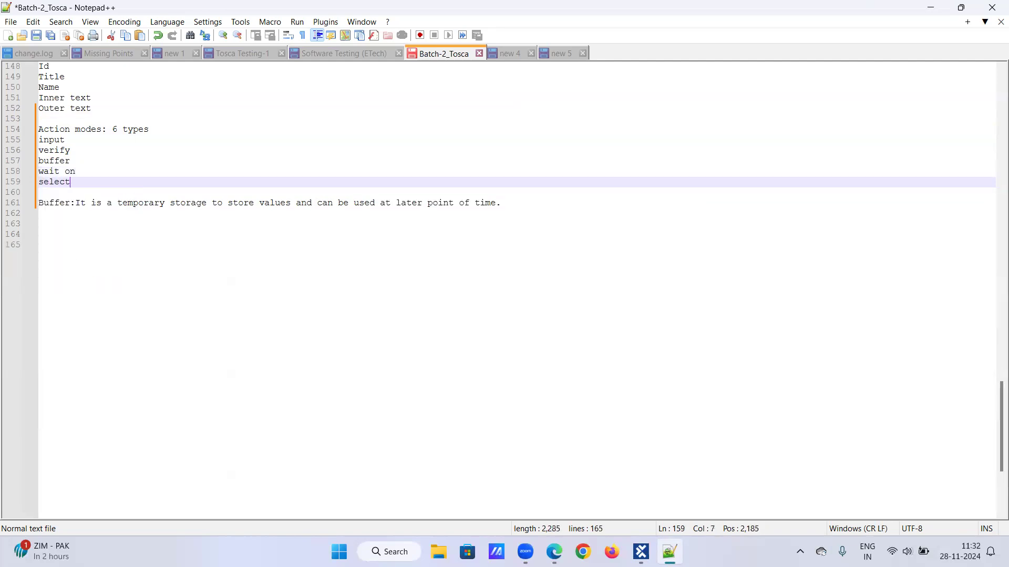
{"action": "key", "text": "Return"}
{"action": "type", "text": "const"}
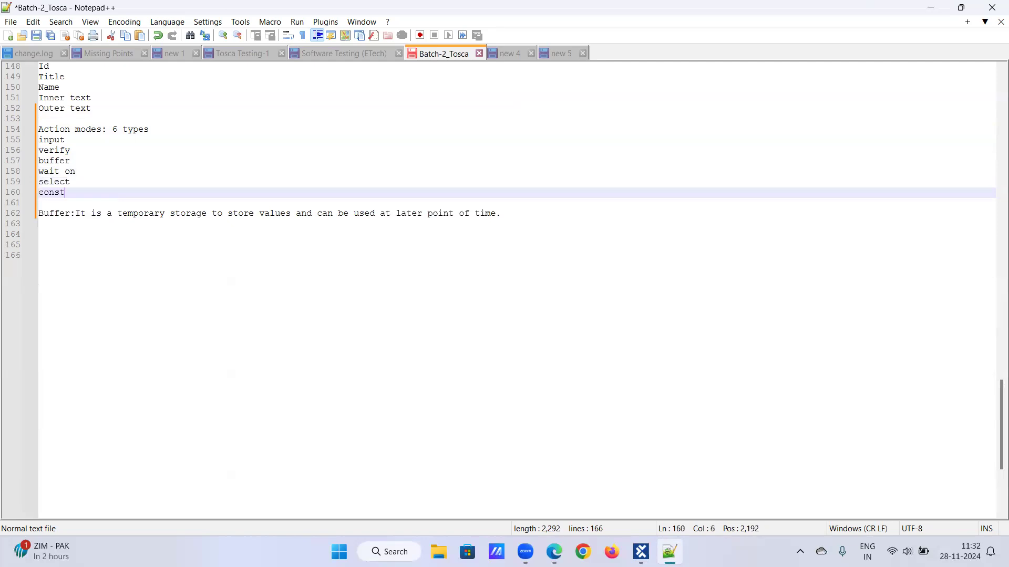
{"action": "type", "text": "raint"}
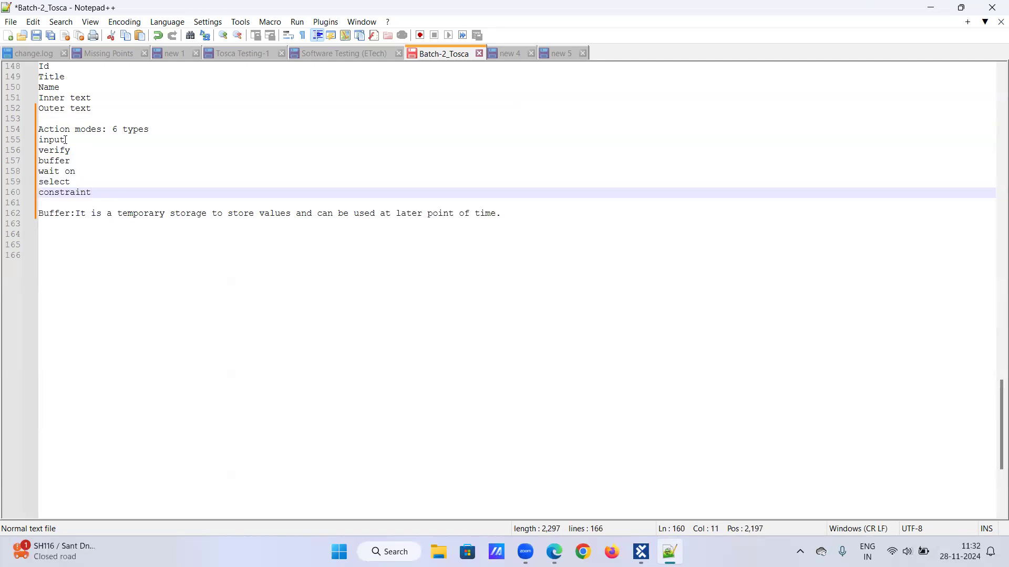
{"action": "left_click", "coordinate": [506, 214]}
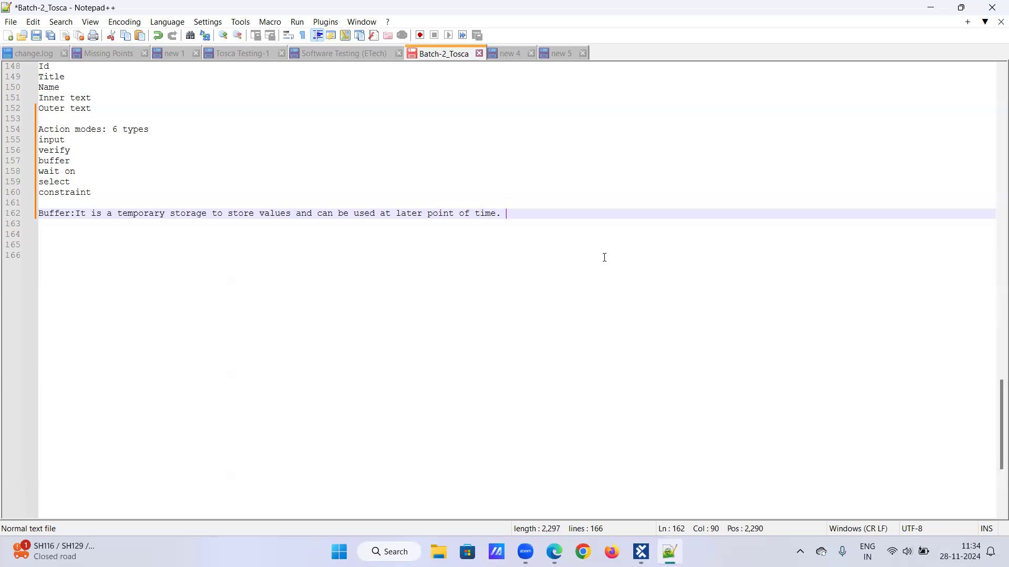
- Start a 'wait on:' heading on a new line below the Buffer definition
{"action": "key", "text": "Return"}
{"action": "type", "text": "wait on:"}
{"action": "key", "text": "Return"}
{"action": "key", "text": "BackSpace"}
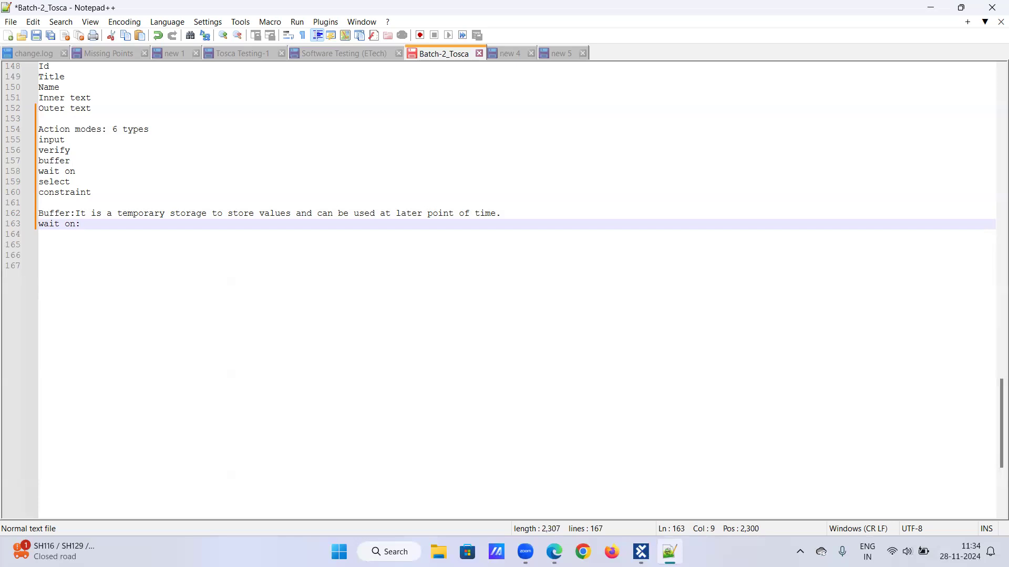
- Describe wait on as the 'concept of synchronization'
{"action": "type", "text": "concept of s"}
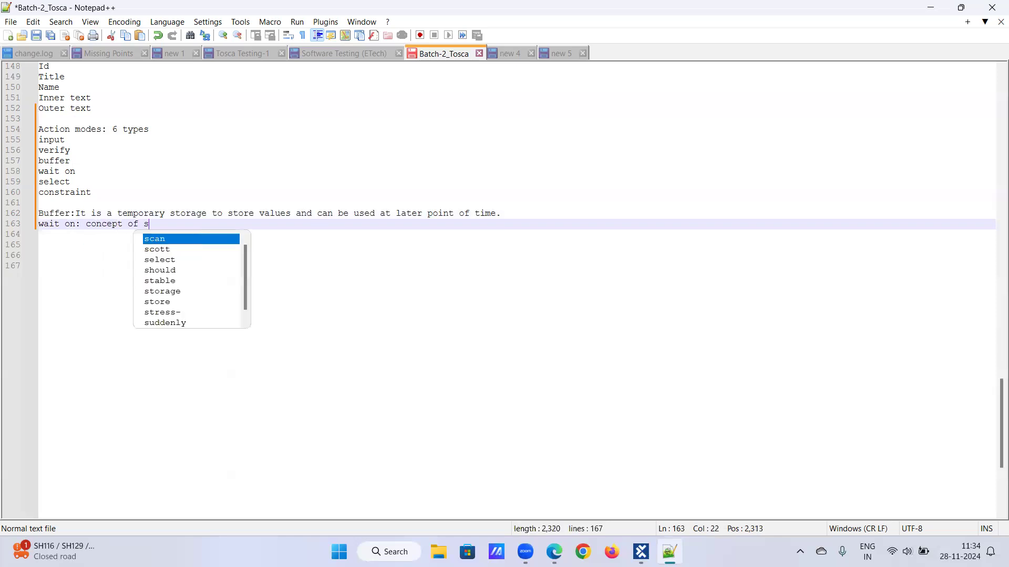
{"action": "type", "text": "ynchornization"}
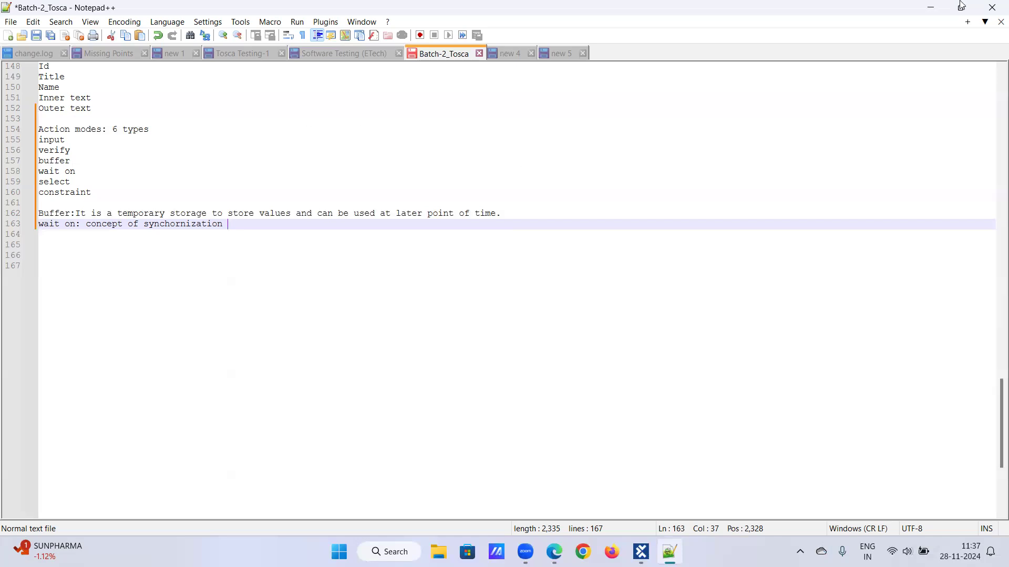
{"action": "left_click_drag", "start_coordinate": [40, 184], "coordinate": [103, 192]}
{"action": "left_click", "coordinate": [103, 184]}
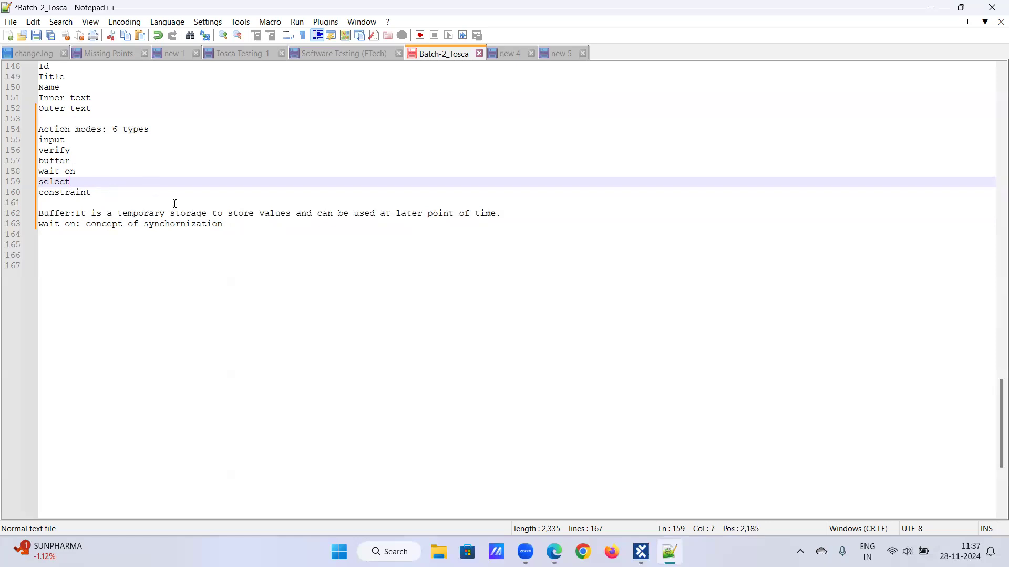
- Add 'select & constraint: They will be used only on web tables in an application'
{"action": "left_click", "coordinate": [237, 226]}
{"action": "key", "text": "Return"}
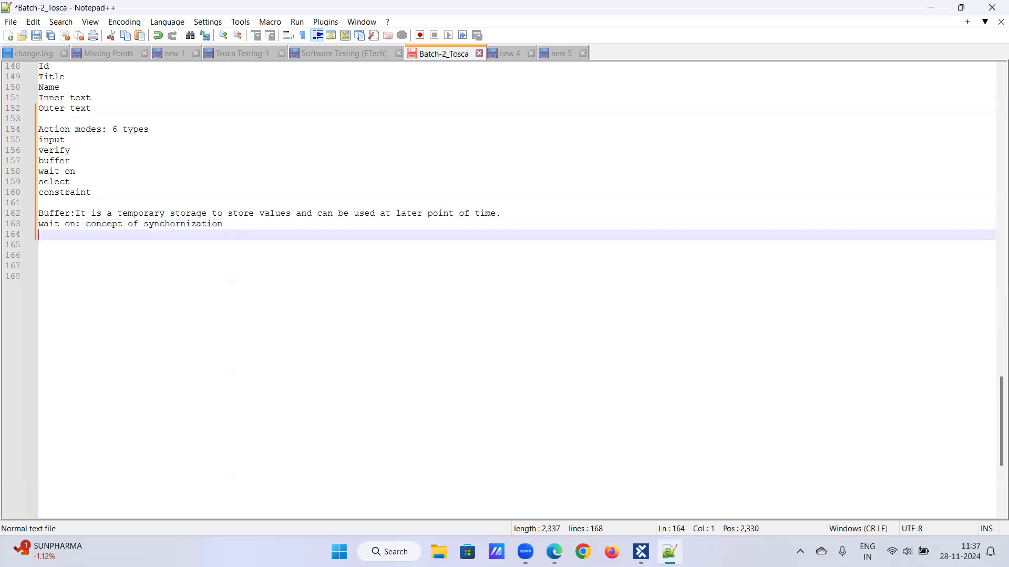
{"action": "type", "text": "sele"}
{"action": "key", "text": "BackSpace"}
{"action": "type", "text": "ec"}
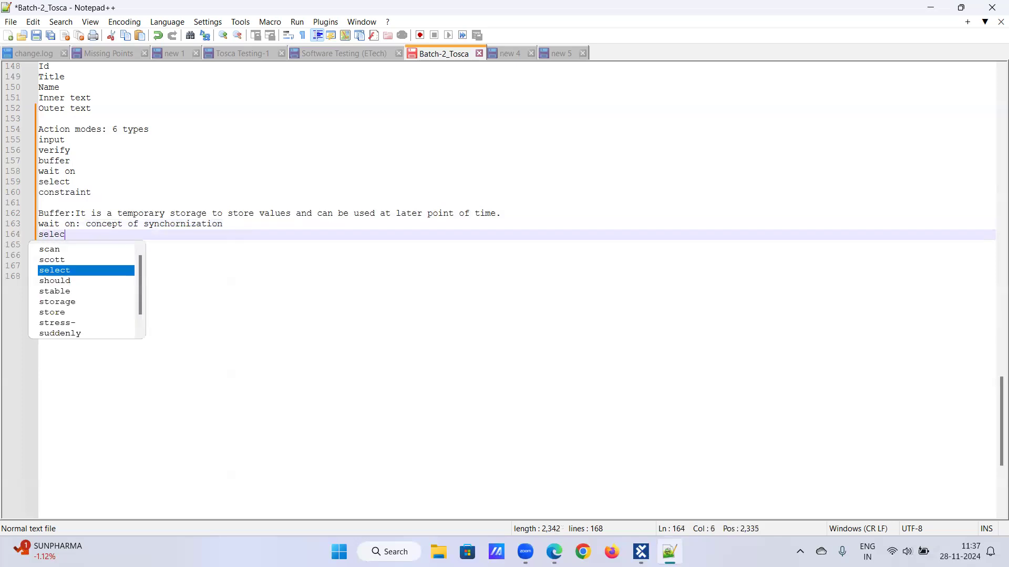
{"action": "type", "text": "t & c"}
{"action": "type", "text": "onstraint:"}
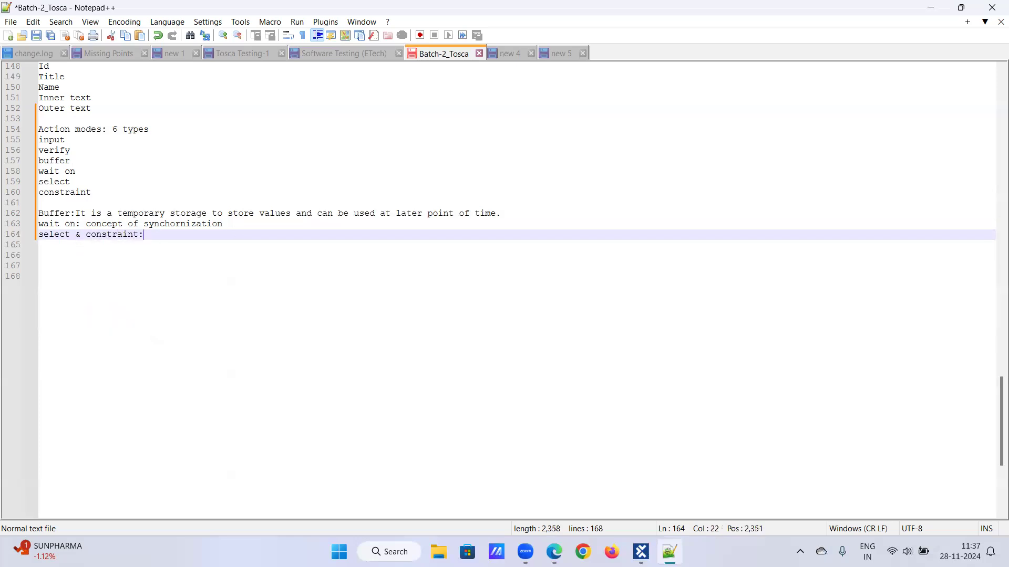
{"action": "type", "text": " I"}
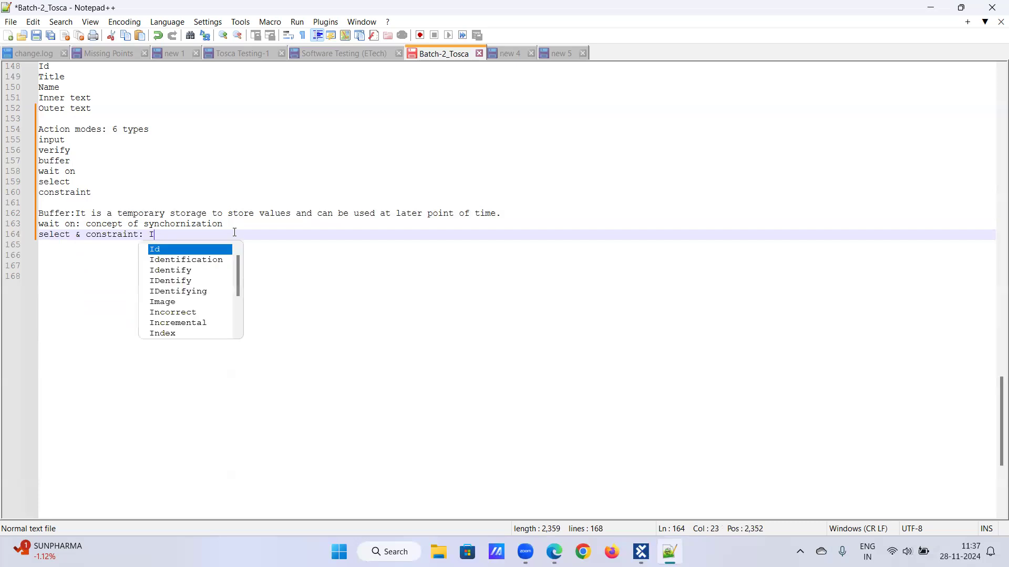
{"action": "key", "text": "BackSpace"}
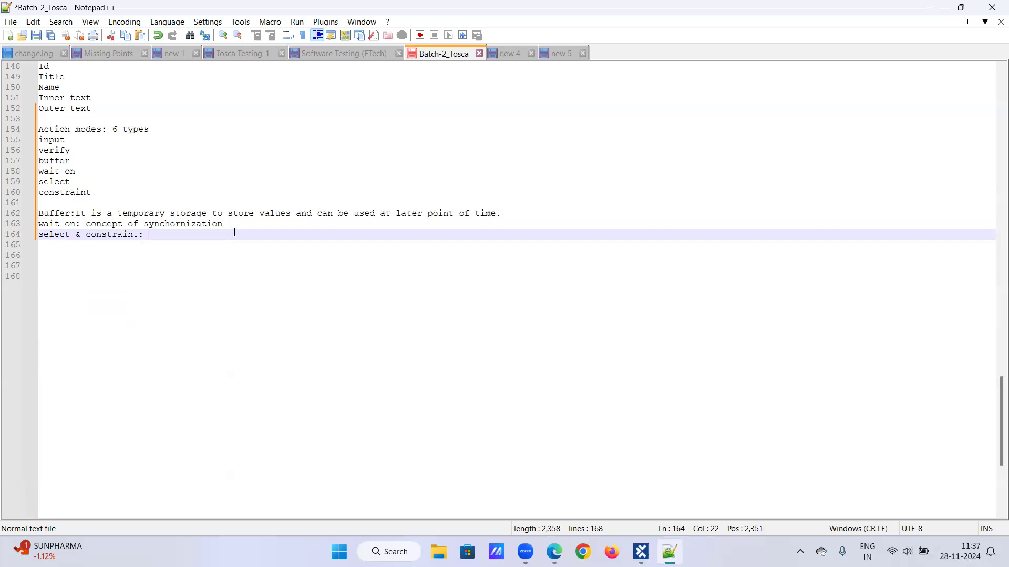
{"action": "type", "text": "They will b"}
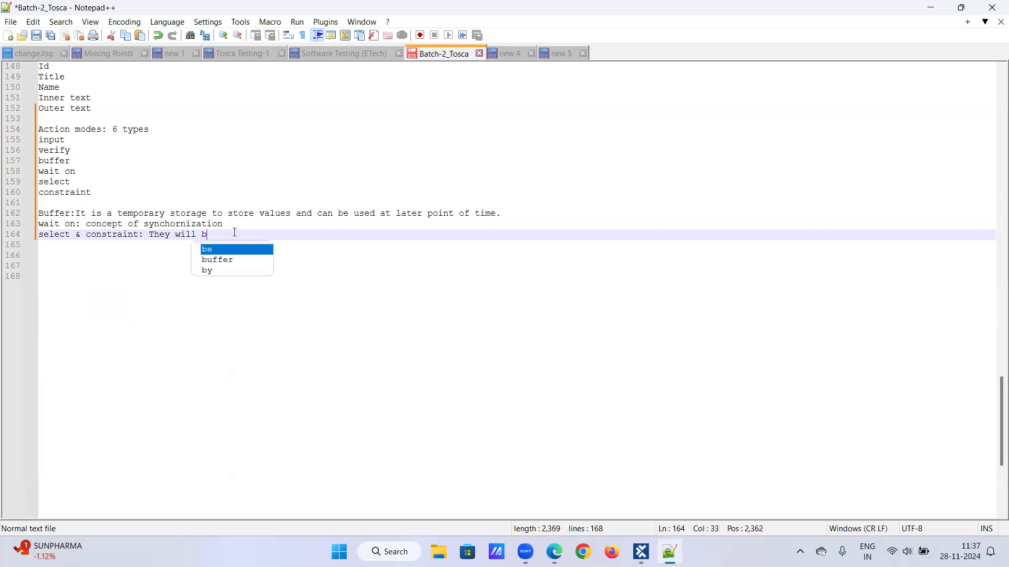
{"action": "type", "text": "e u"}
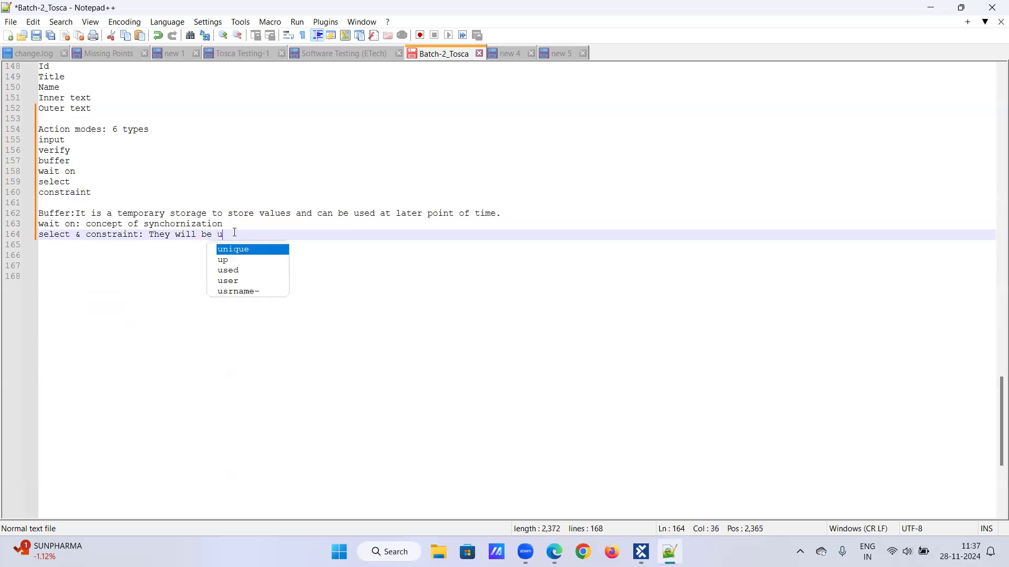
{"action": "type", "text": "sed only"}
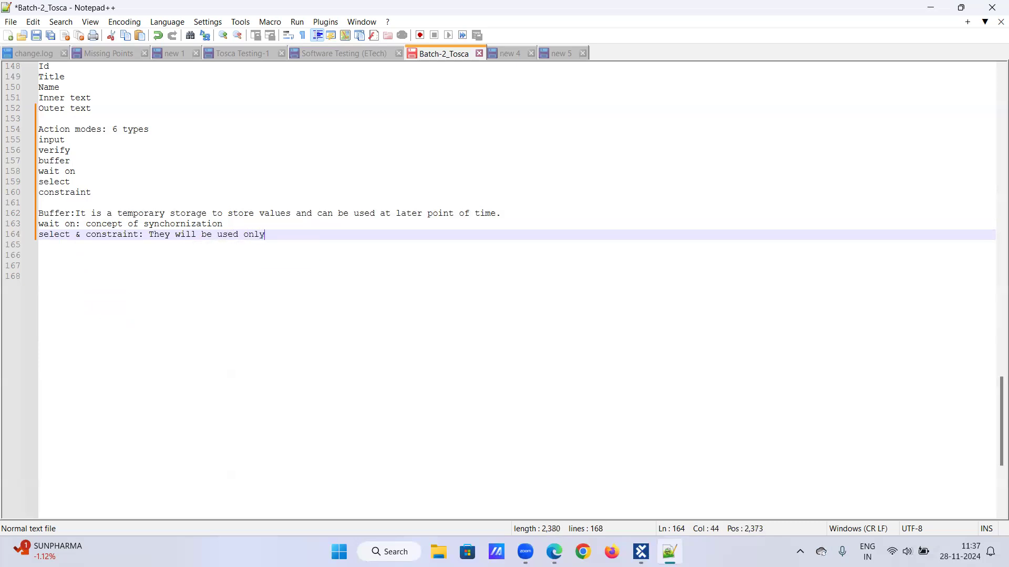
{"action": "type", "text": " on we"}
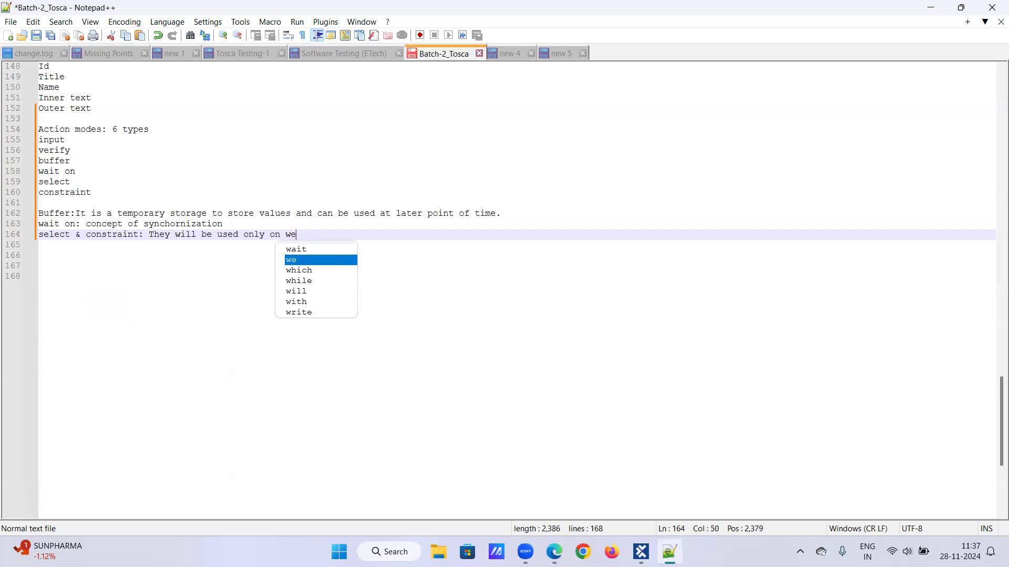
{"action": "type", "text": "b tables in"}
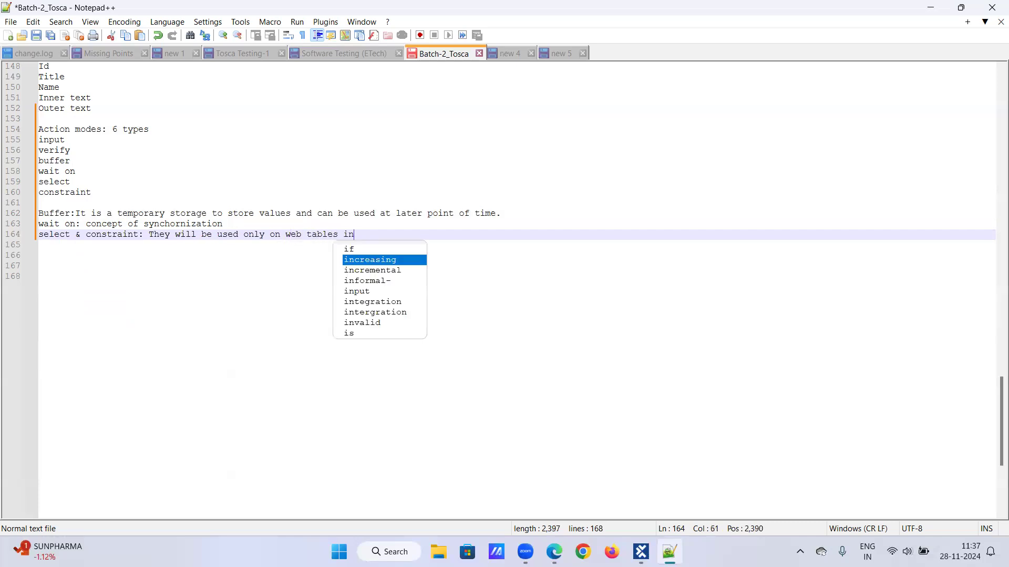
{"action": "type", "text": " an application"}
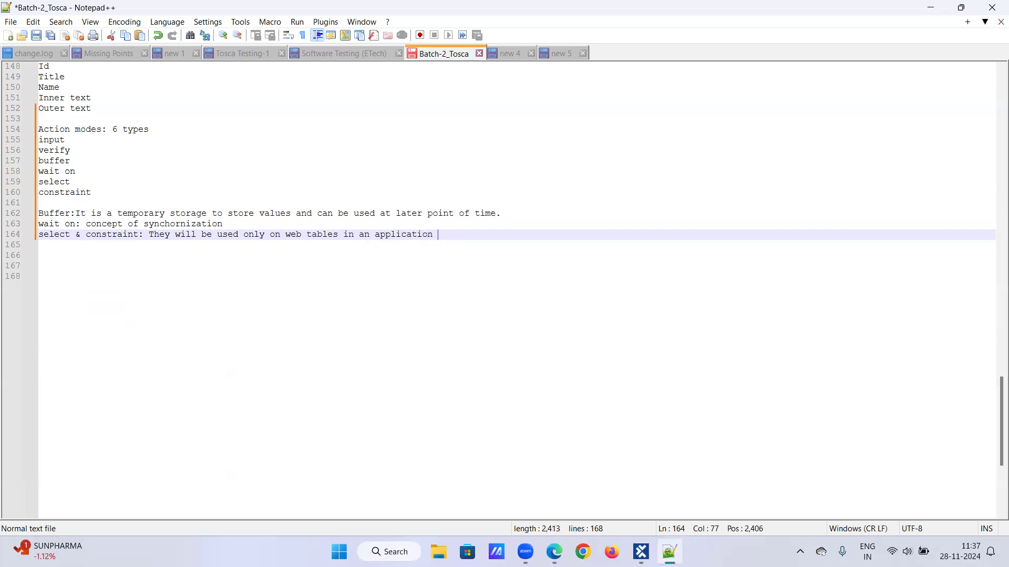
{"action": "key", "text": "Return"}
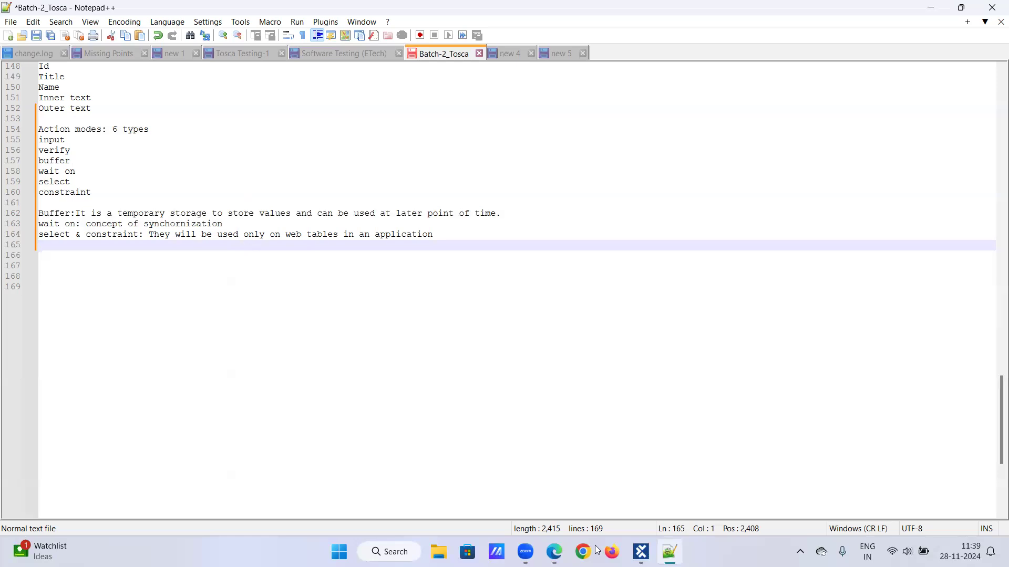
- Switch back from Notepad++ to Tosca Commander
{"action": "left_click", "coordinate": [642, 552]}
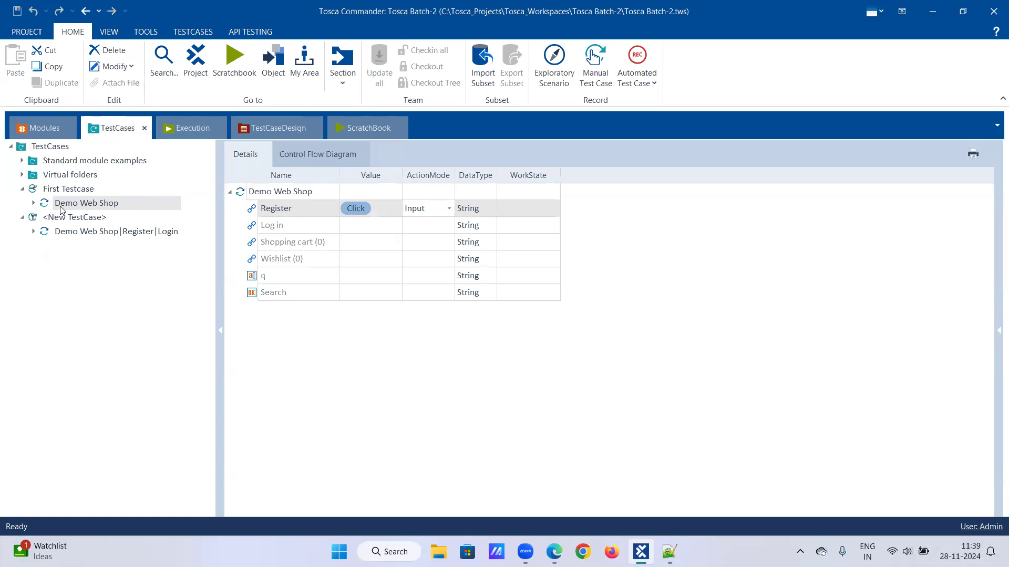
- Delete the leftover <New TestCase> from the test case list
{"action": "left_click", "coordinate": [24, 220]}
{"action": "left_click", "coordinate": [51, 221]}
{"action": "key", "text": "Delete"}
- Inspect the Demo Web Shop|Register|Login module in Modules, then switch to Chrome
{"action": "left_click", "coordinate": [42, 128]}
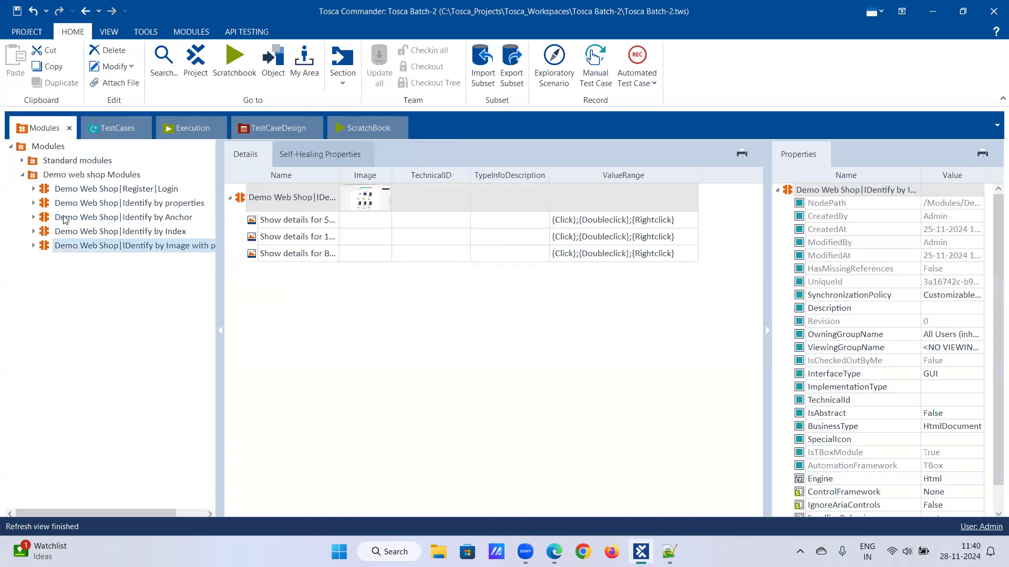
{"action": "left_click", "coordinate": [33, 190]}
{"action": "left_click", "coordinate": [33, 190]}
{"action": "left_click", "coordinate": [34, 191]}
{"action": "left_click", "coordinate": [34, 192]}
{"action": "left_click", "coordinate": [583, 552]}
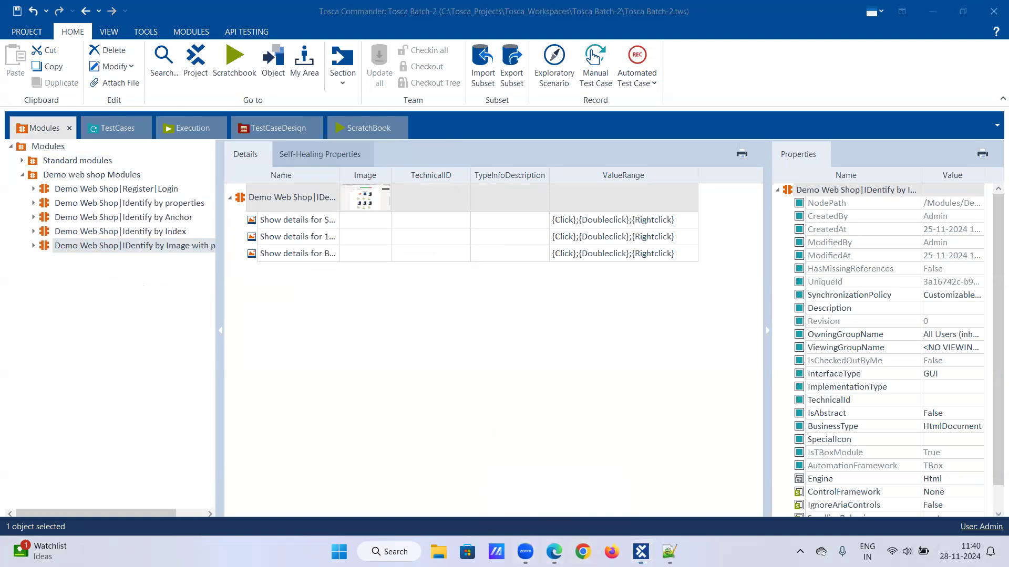
{"action": "type", "text": "demo"}
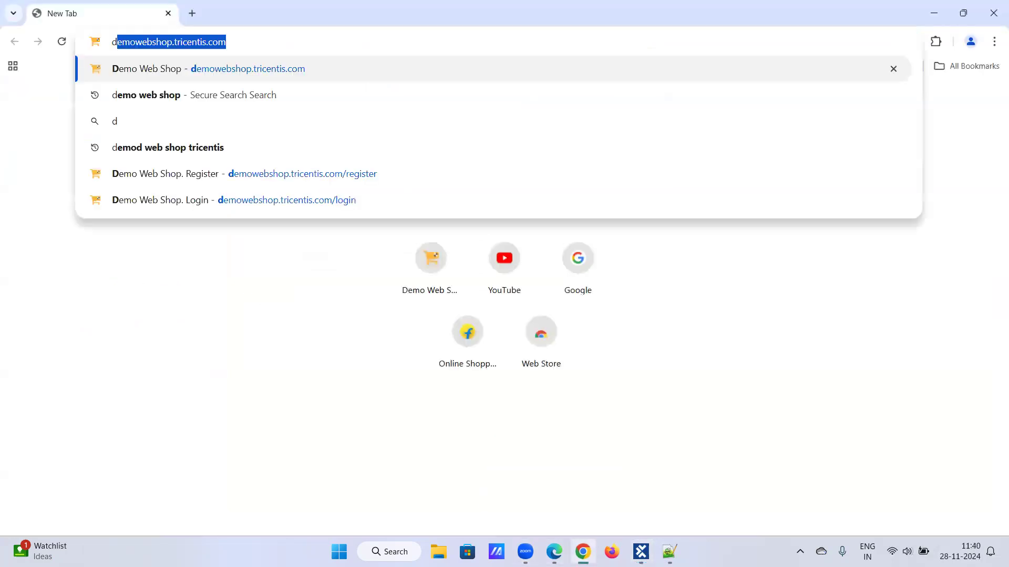
{"action": "key", "text": "BackSpace"}
{"action": "key", "text": "BackSpace"}
{"action": "key", "text": "BackSpace"}
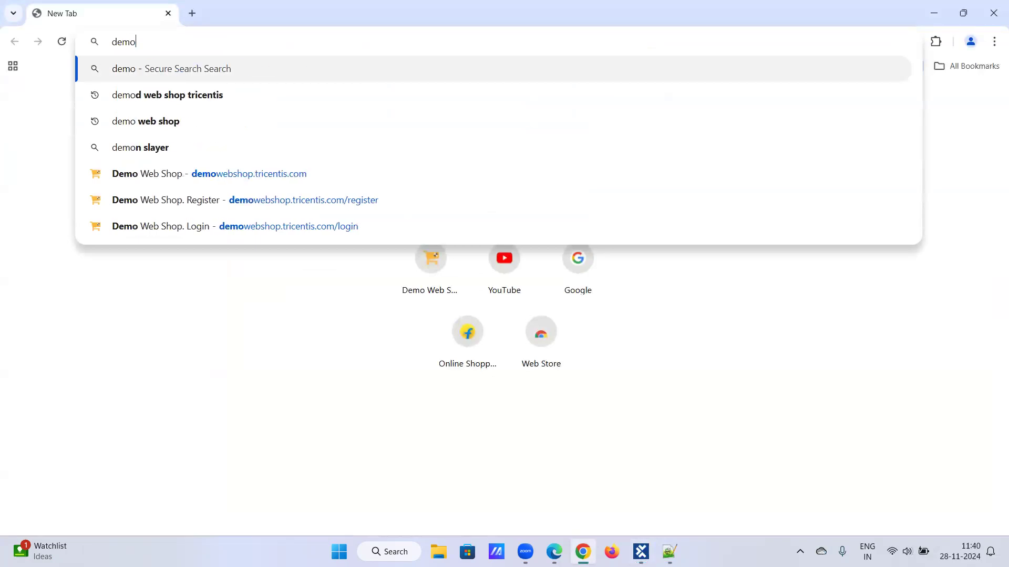
{"action": "type", "text": "op.tricentis.com"}
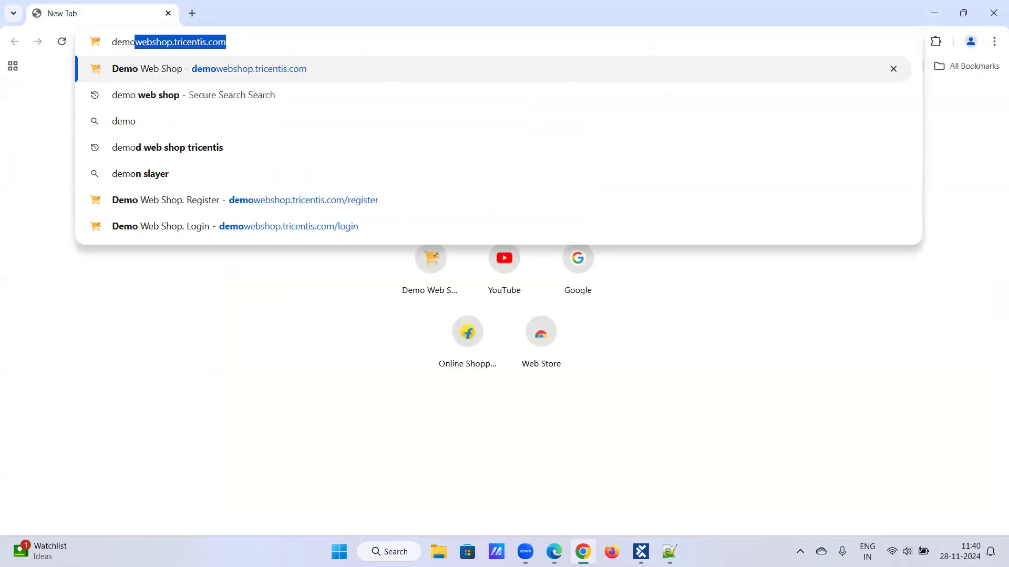
{"action": "key", "text": "Return"}
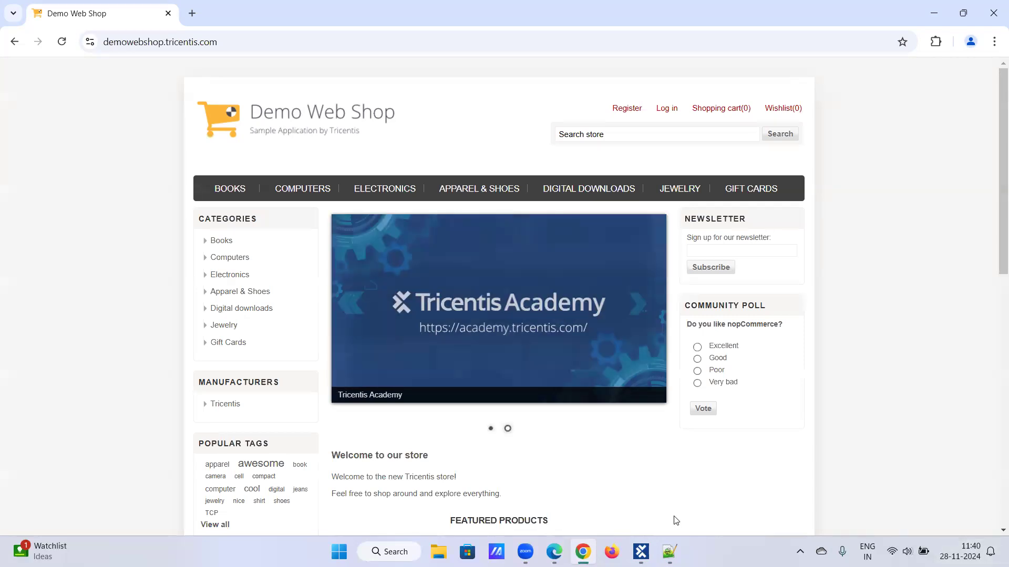
{"action": "mouse_move", "coordinate": [641, 552]}
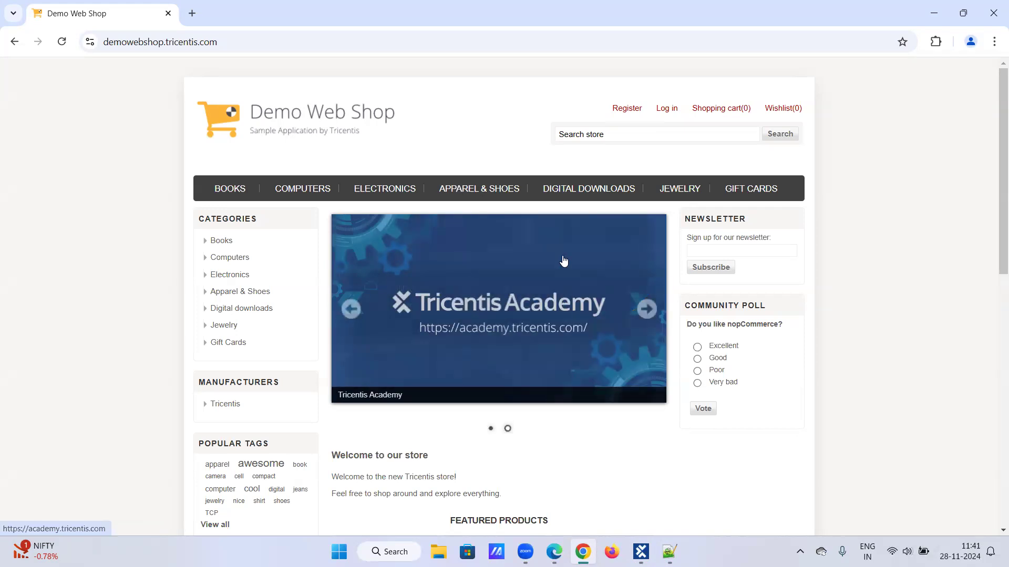
{"action": "left_click", "coordinate": [646, 547]}
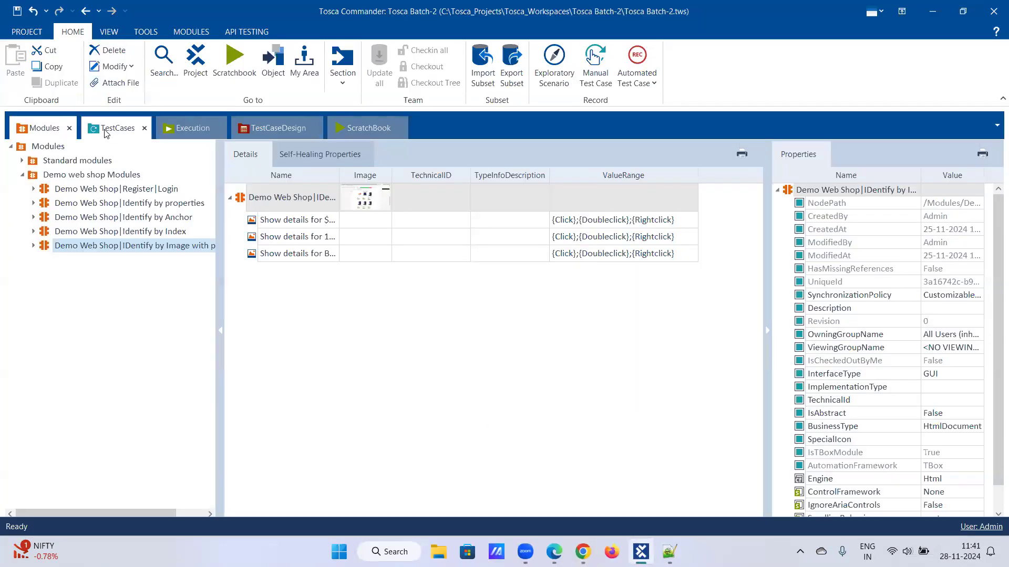
- Switch to TestCases, collapse the First Testcase folder, and bring up the TestCases folder's actions
{"action": "left_click", "coordinate": [106, 133]}
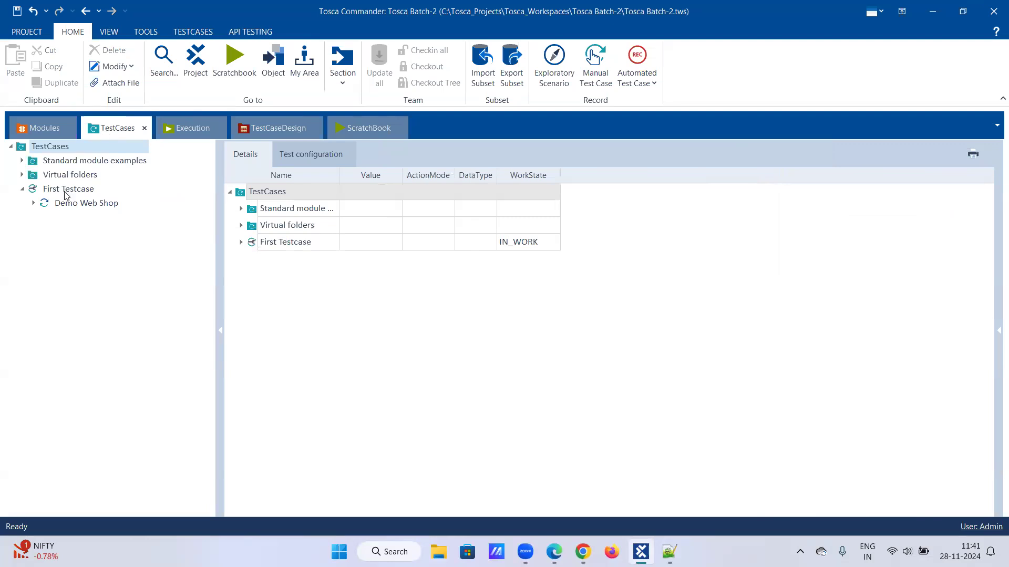
{"action": "left_click", "coordinate": [24, 190]}
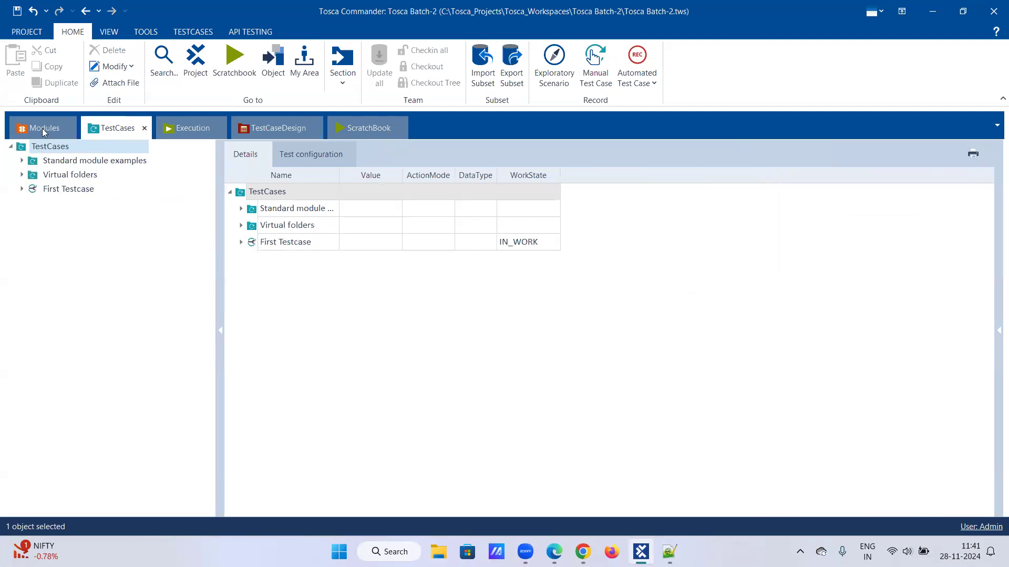
{"action": "right_click", "coordinate": [68, 149]}
- Create a new TestCase under TestCases named 'Register a user into an app'
{"action": "left_click", "coordinate": [124, 135]}
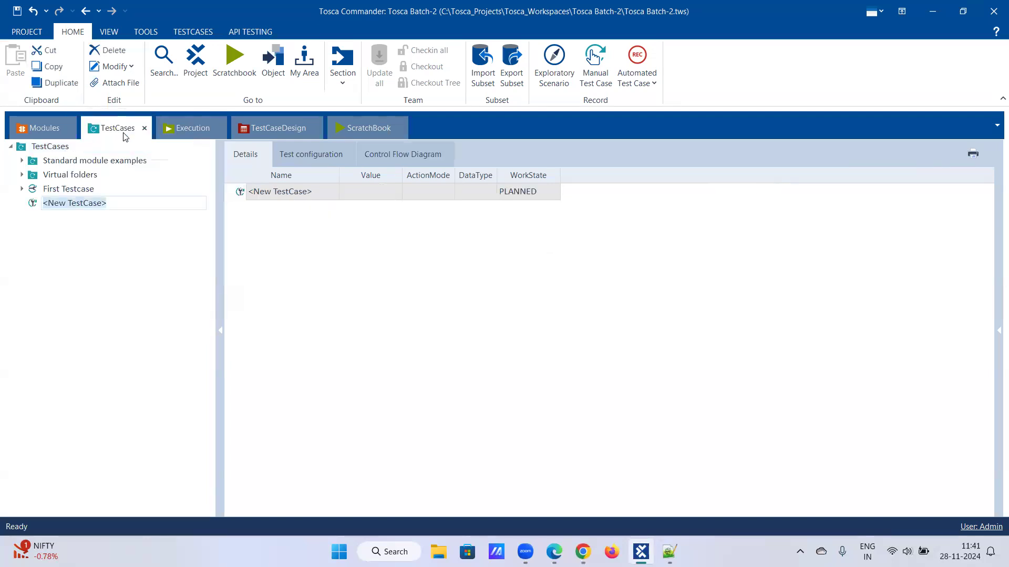
{"action": "type", "text": "R"}
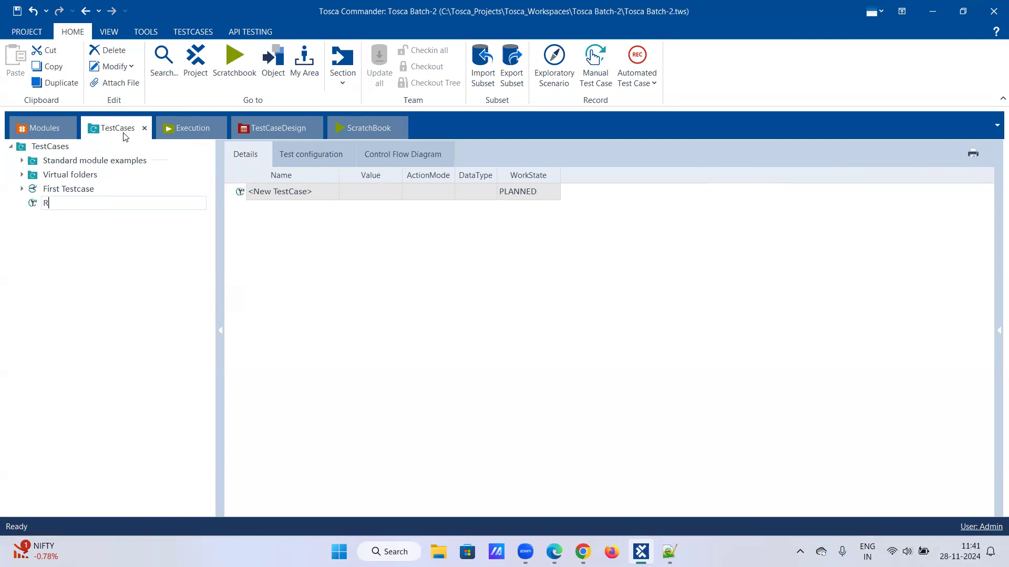
{"action": "type", "text": "egister a user intoto an app"}
{"action": "key", "text": "Return"}
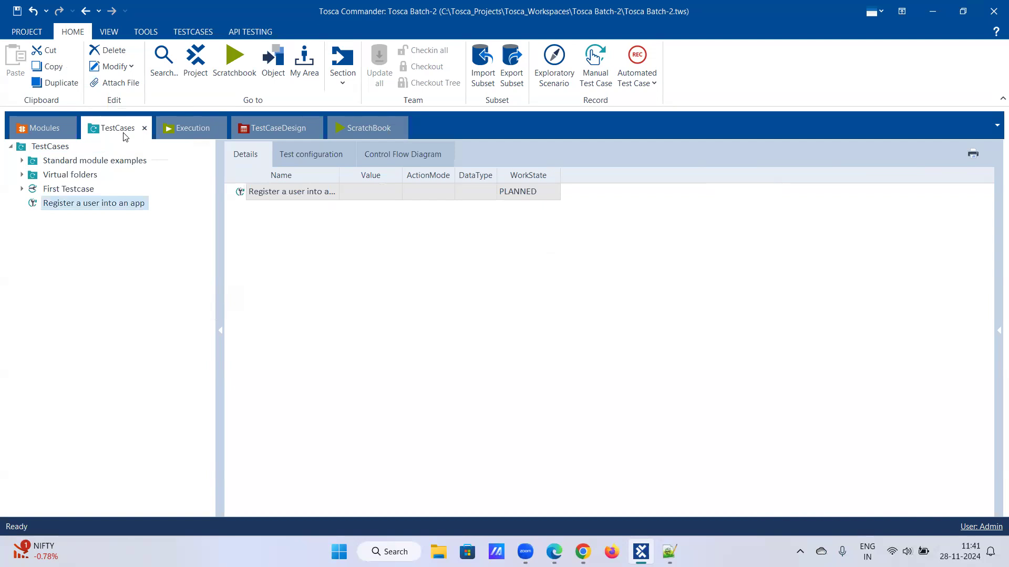
- Change the 'Register a user into an app' WorkState from PLANNED to IN_WORK, then bring Chrome forward
{"action": "left_click", "coordinate": [526, 194]}
{"action": "left_click", "coordinate": [554, 192]}
{"action": "left_click", "coordinate": [525, 223]}
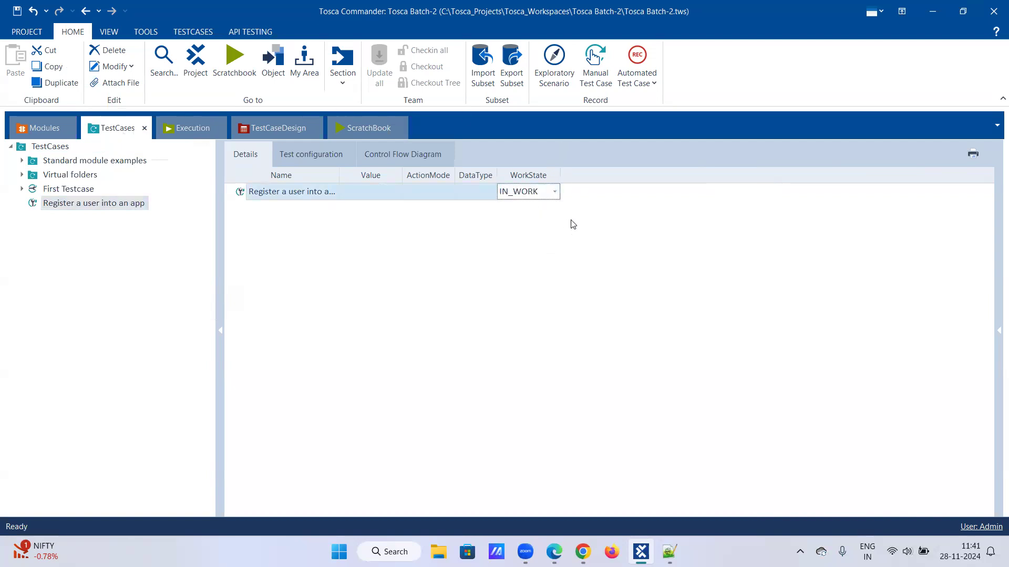
{"action": "left_click", "coordinate": [572, 225]}
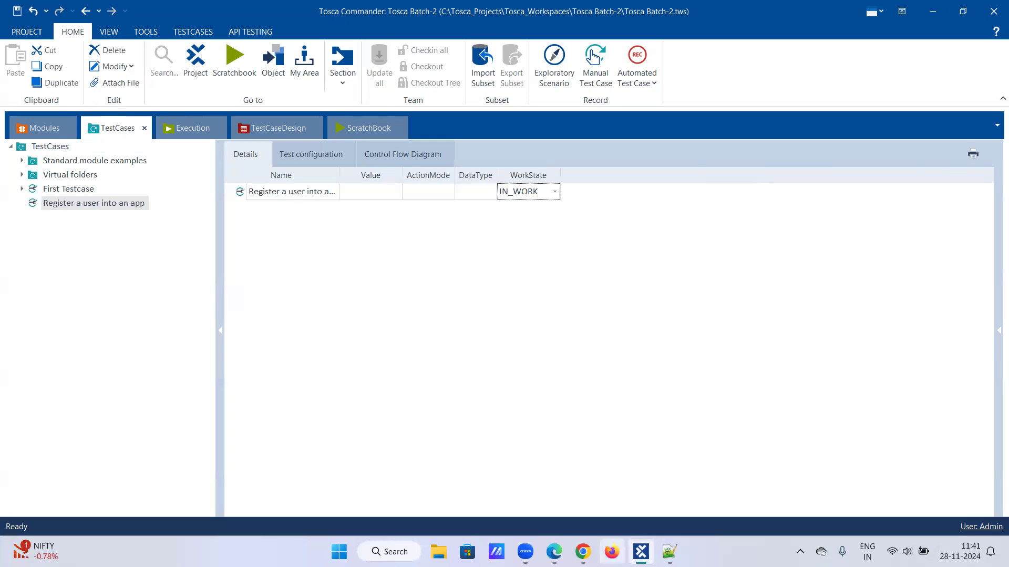
{"action": "left_click", "coordinate": [583, 552]}
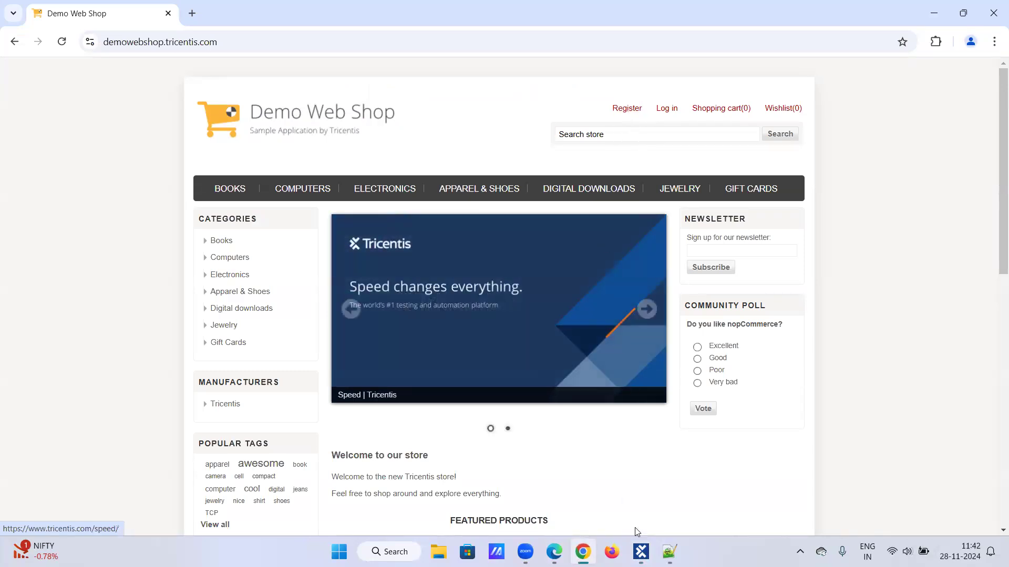
- Check the Demo Web Shop homepage, then return to Tosca Commander
{"action": "left_click", "coordinate": [641, 551]}
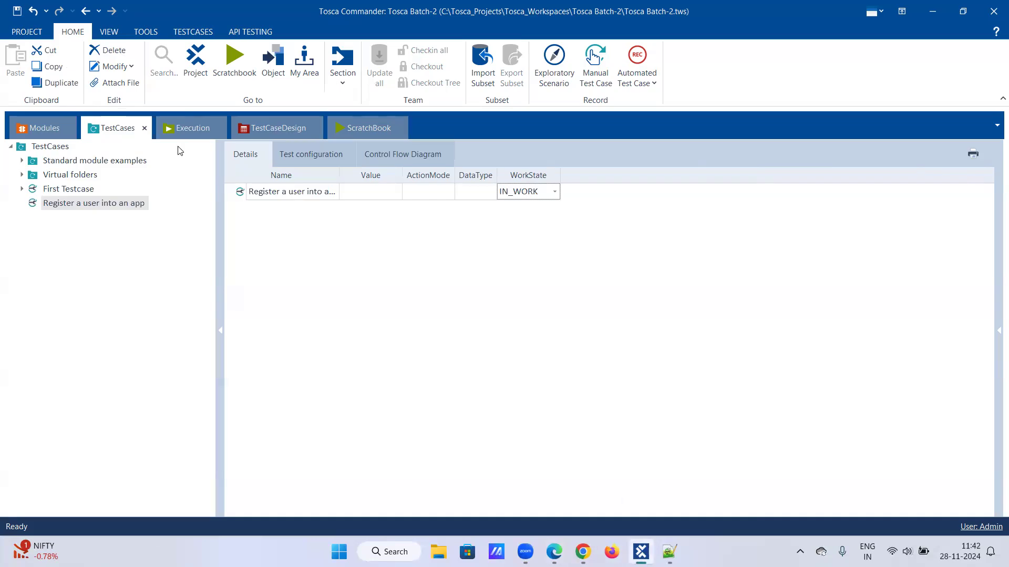
- Drop the Demo Web Shop|Register|Login module onto 'Register a user into an app' as a test step
{"action": "left_click", "coordinate": [38, 129]}
{"action": "left_click", "coordinate": [34, 189]}
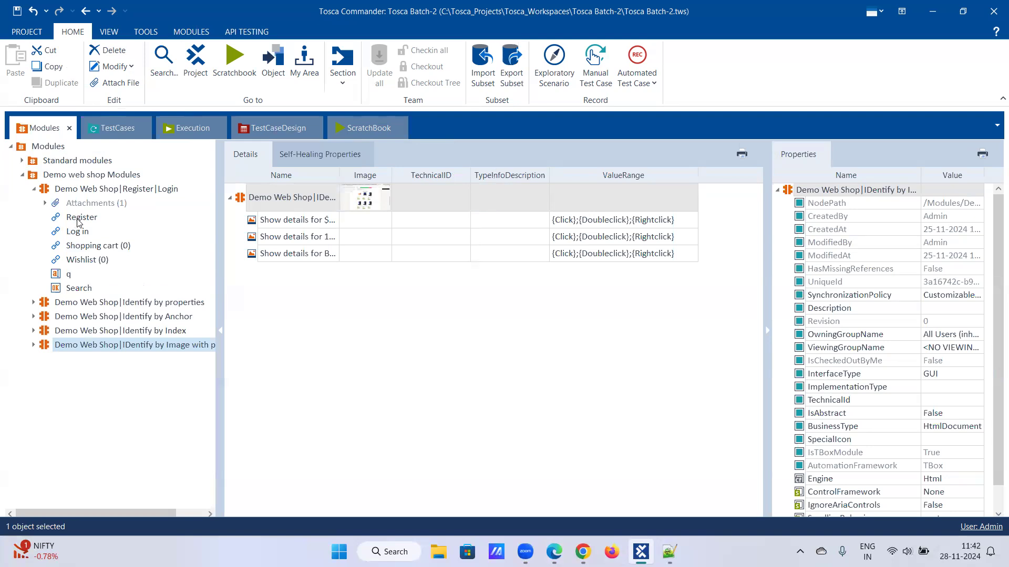
{"action": "left_click", "coordinate": [34, 189]}
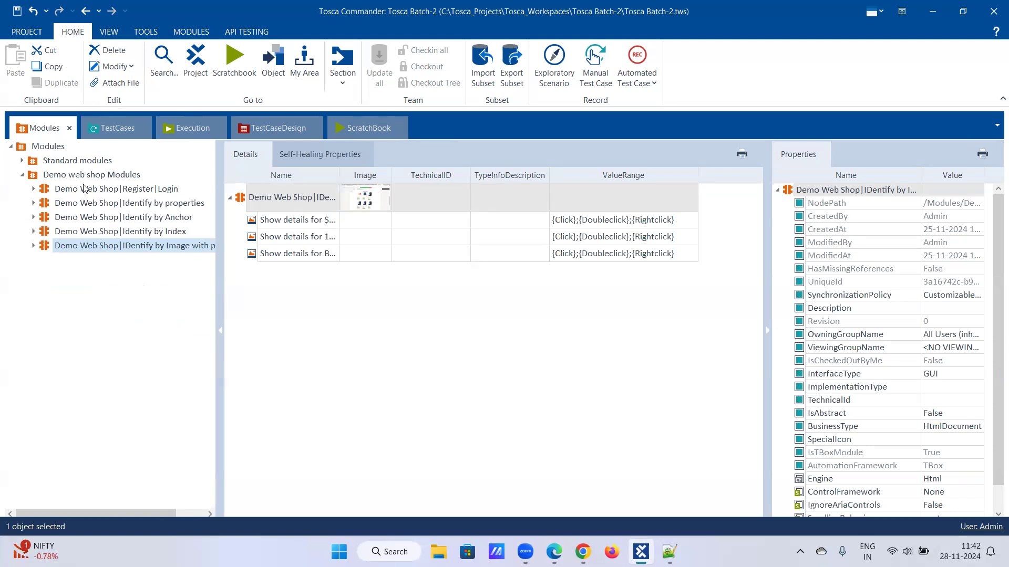
{"action": "left_click_drag", "start_coordinate": [90, 193], "coordinate": [63, 205]}
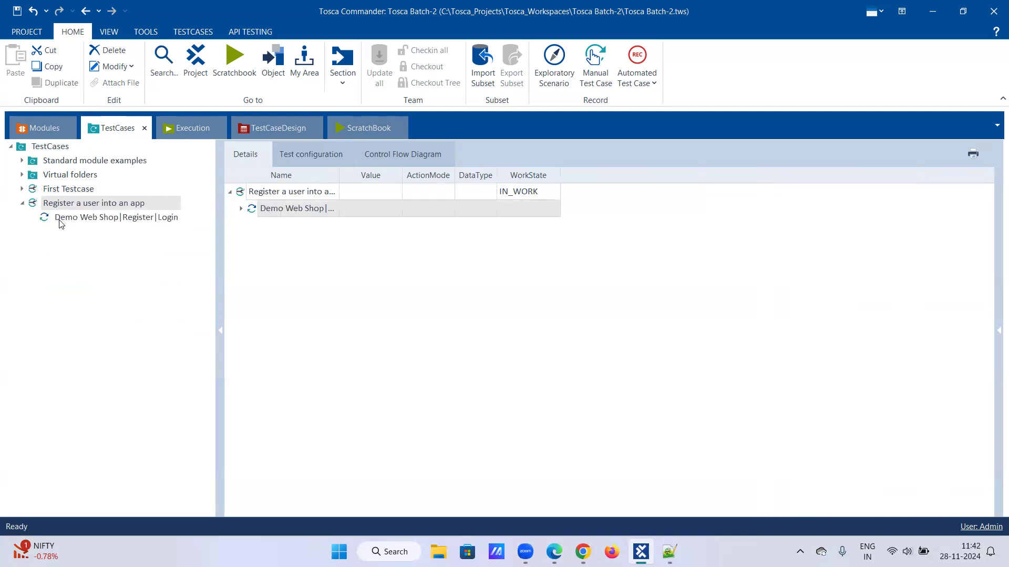
- Set the Register|Login step's Register value to {Click}, then bring Chrome forward
{"action": "left_click", "coordinate": [75, 219]}
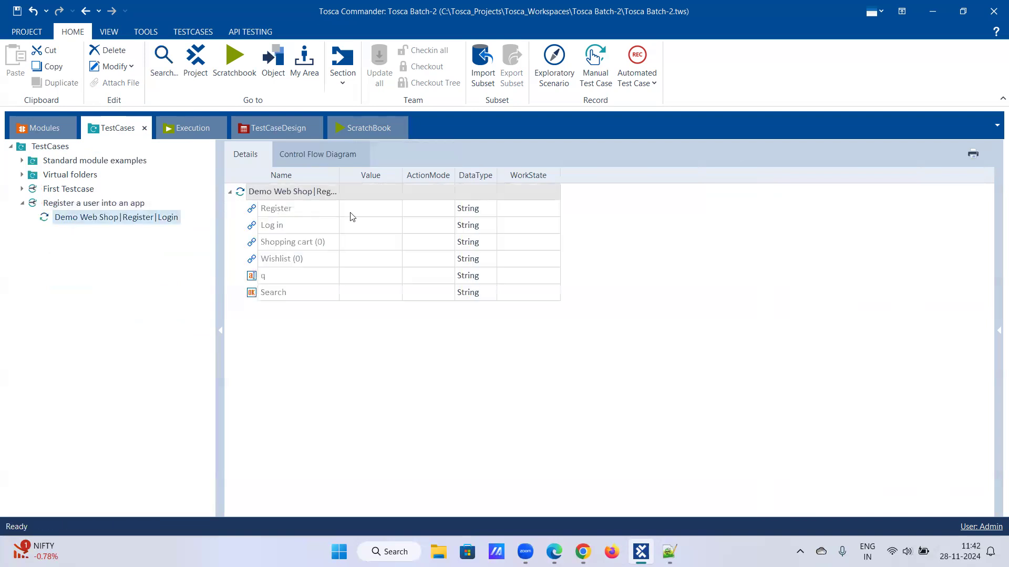
{"action": "left_click", "coordinate": [366, 208]}
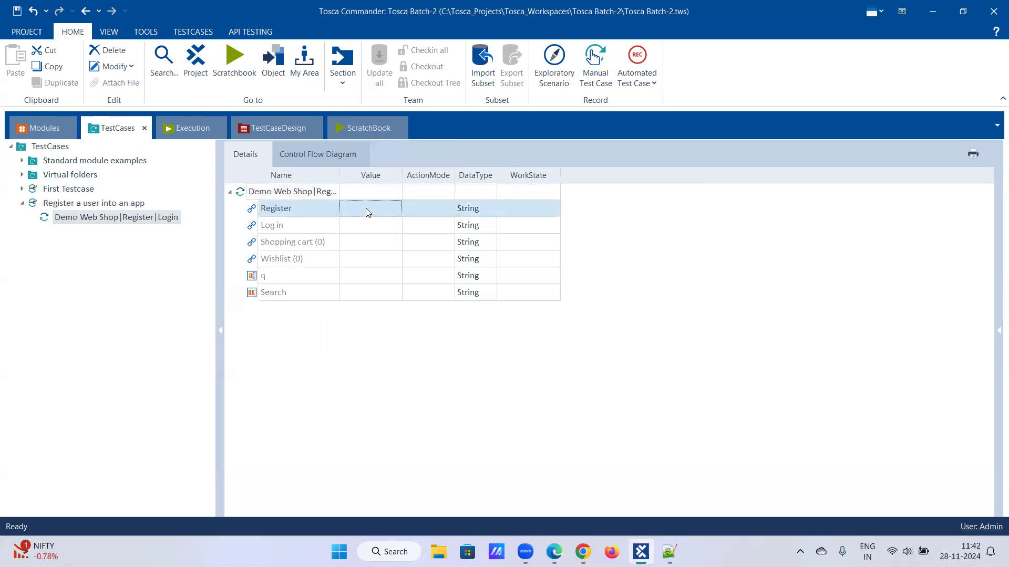
{"action": "left_click", "coordinate": [378, 209]}
{"action": "left_click", "coordinate": [386, 209]}
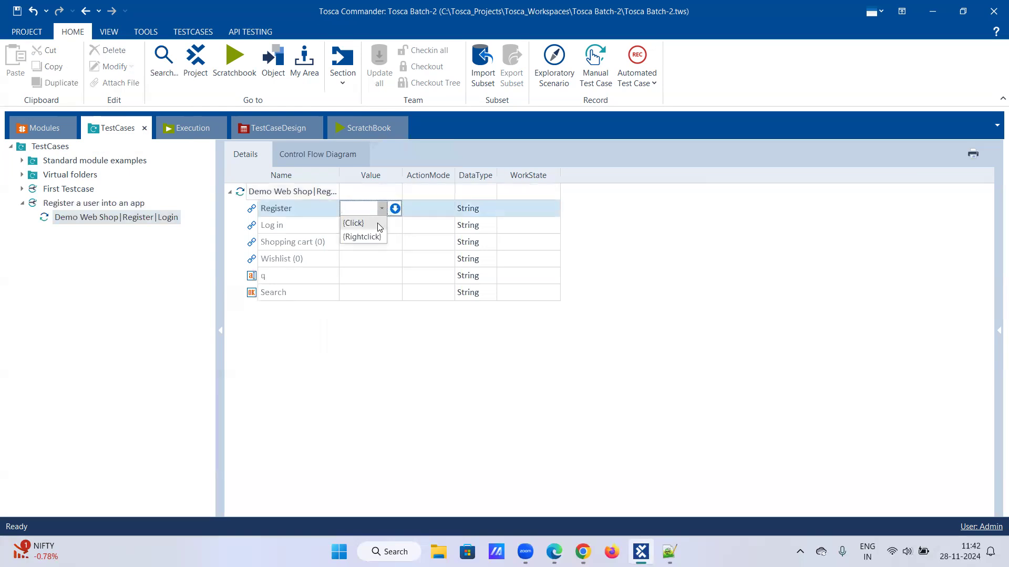
{"action": "left_click", "coordinate": [380, 226]}
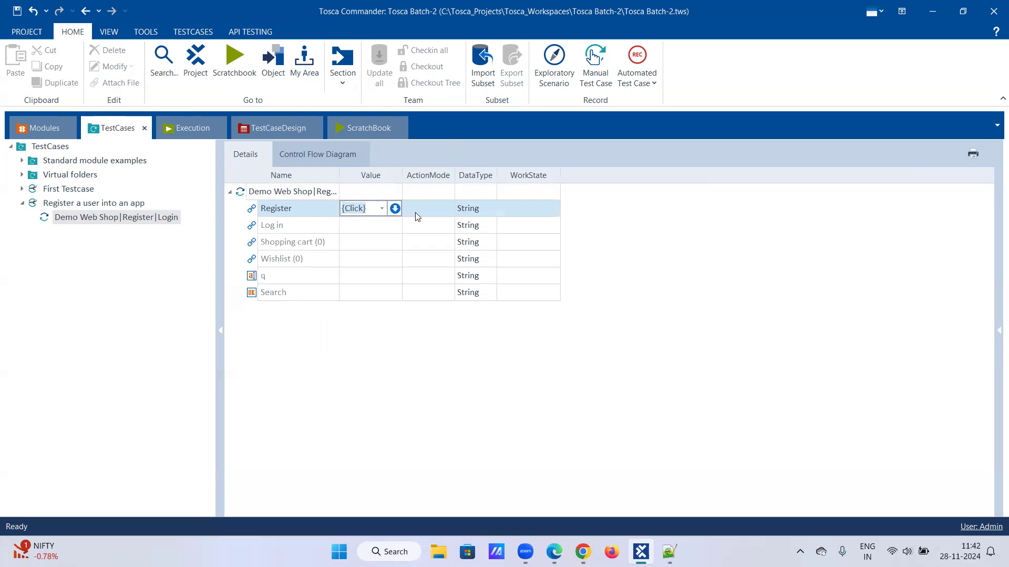
{"action": "left_click", "coordinate": [428, 209]}
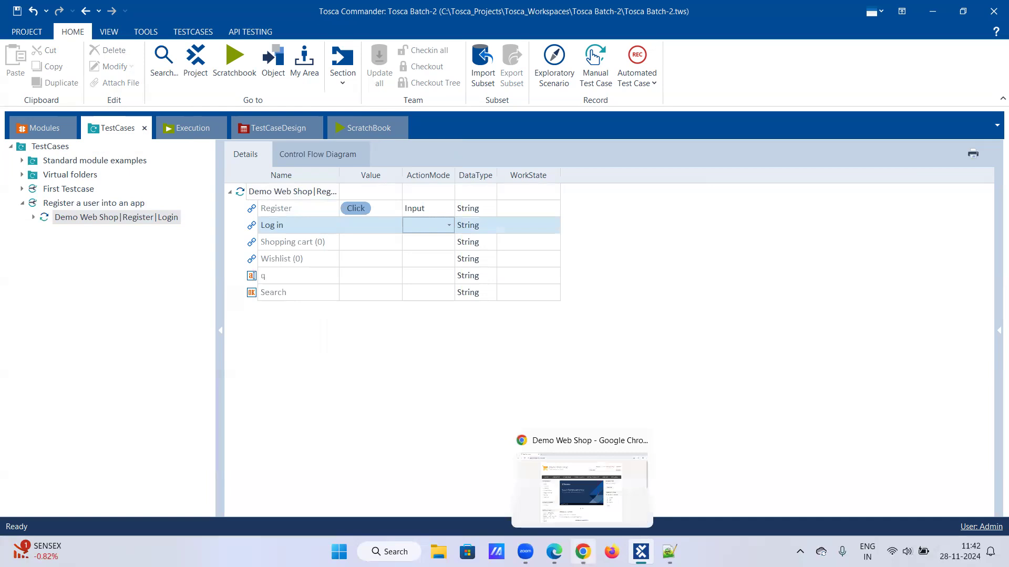
{"action": "left_click", "coordinate": [583, 552]}
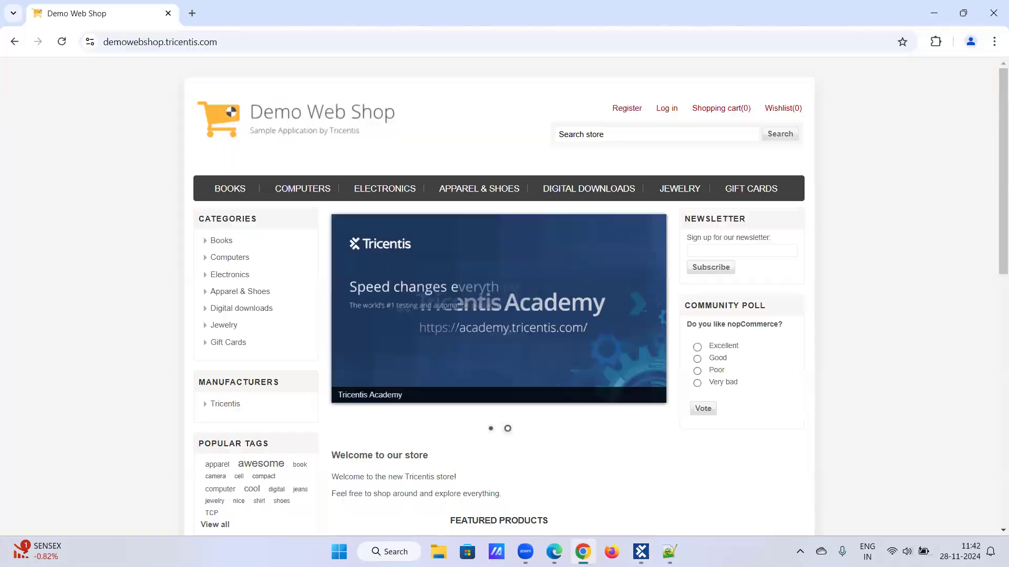
- Open Demo Web Shop's Register page in Chrome, then return to Tosca Commander
{"action": "left_click", "coordinate": [621, 113]}
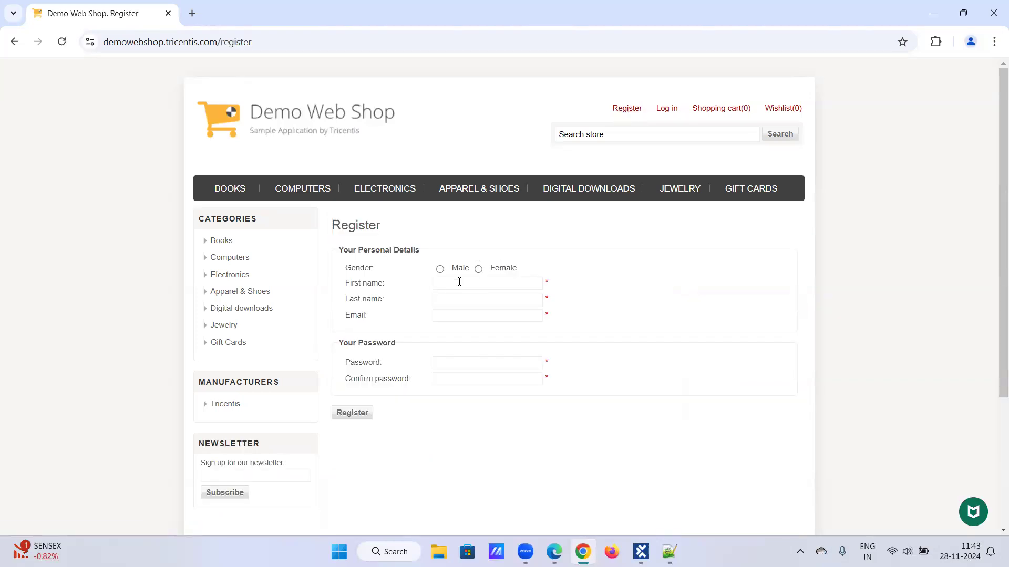
{"action": "left_click", "coordinate": [341, 114]}
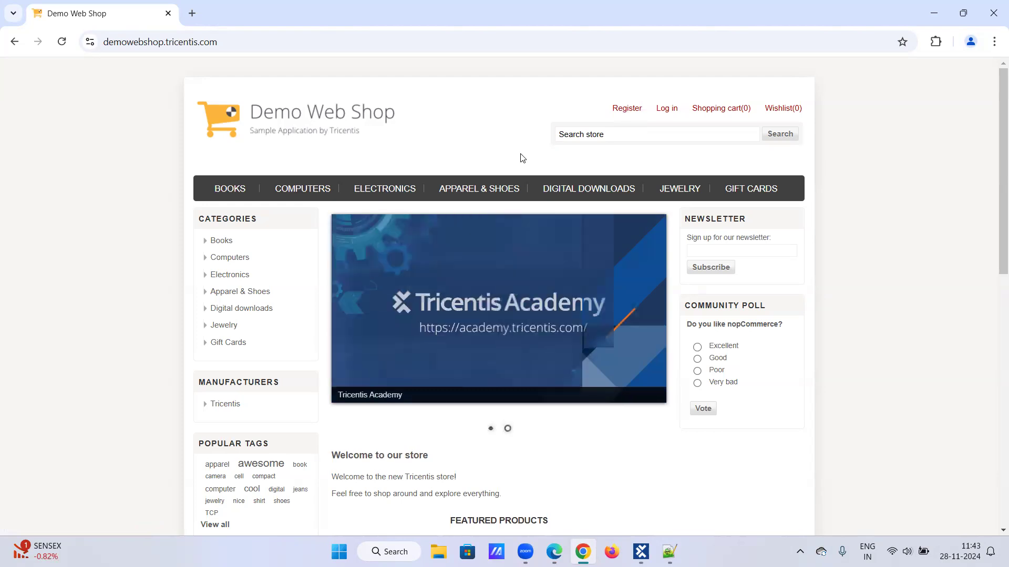
{"action": "left_click", "coordinate": [625, 110]}
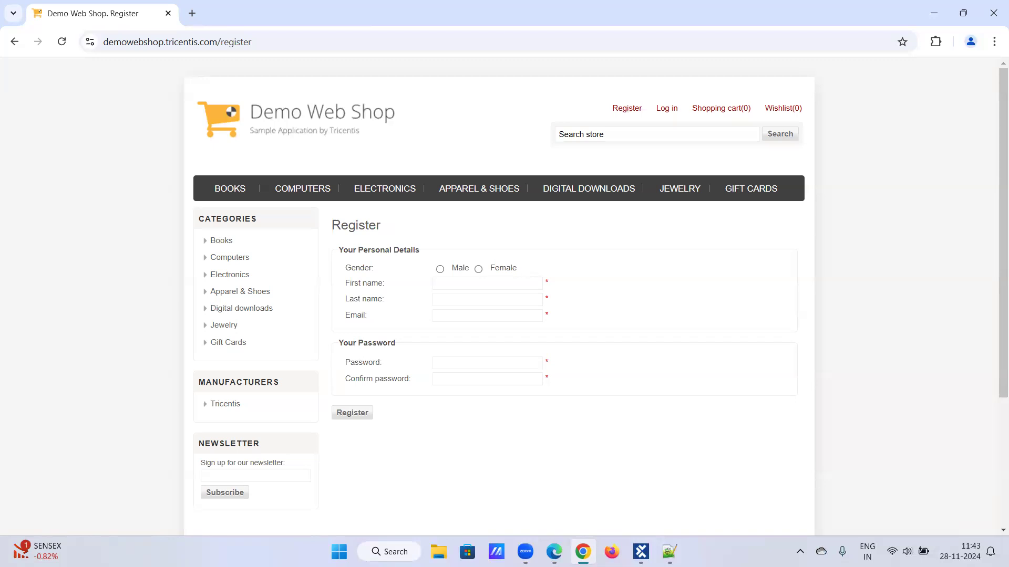
{"action": "left_click", "coordinate": [641, 551]}
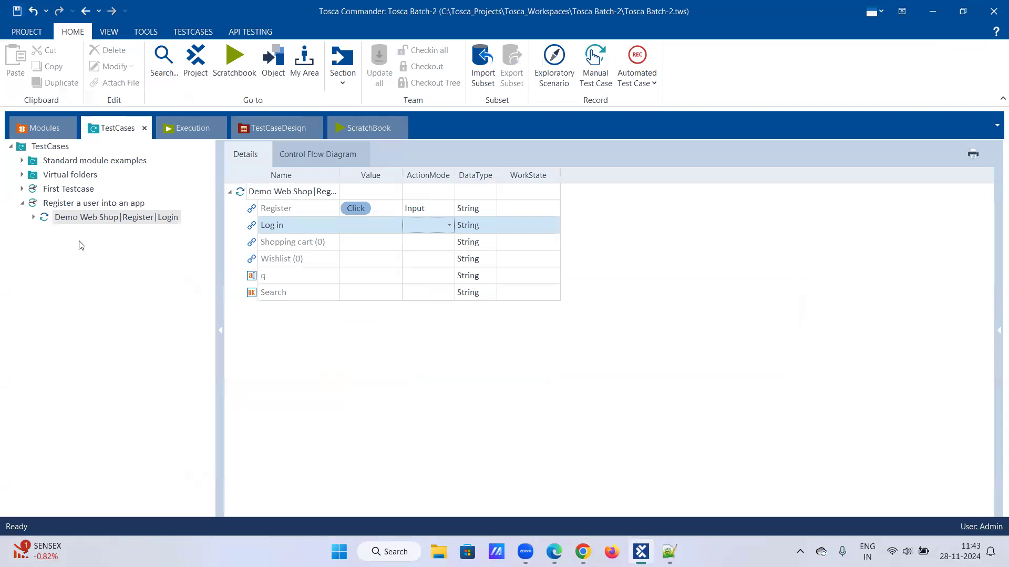
- Scan the Demo Web Shop Register window as an application from the Demo web shop Modules folder
{"action": "left_click", "coordinate": [26, 129]}
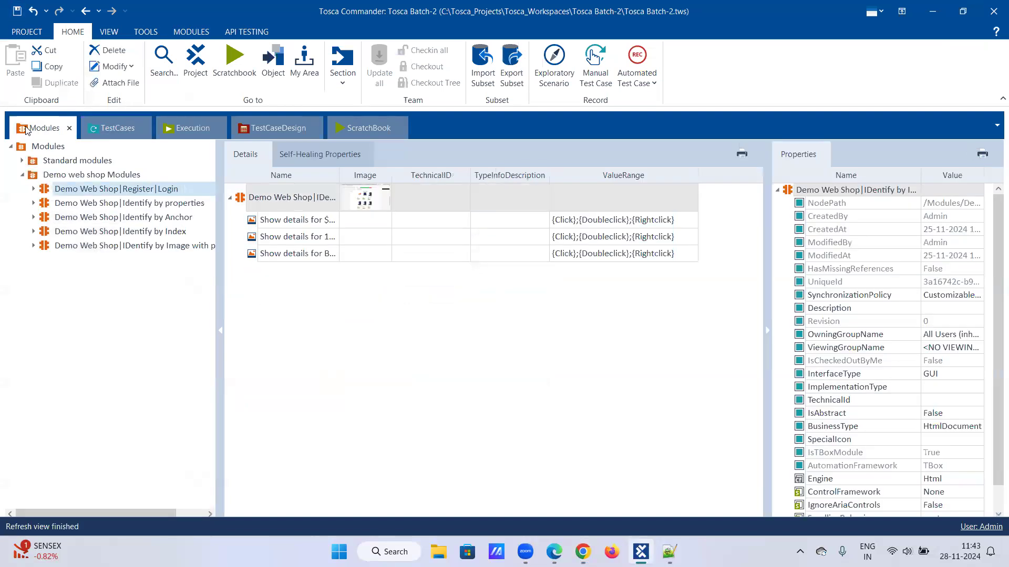
{"action": "right_click", "coordinate": [81, 178]}
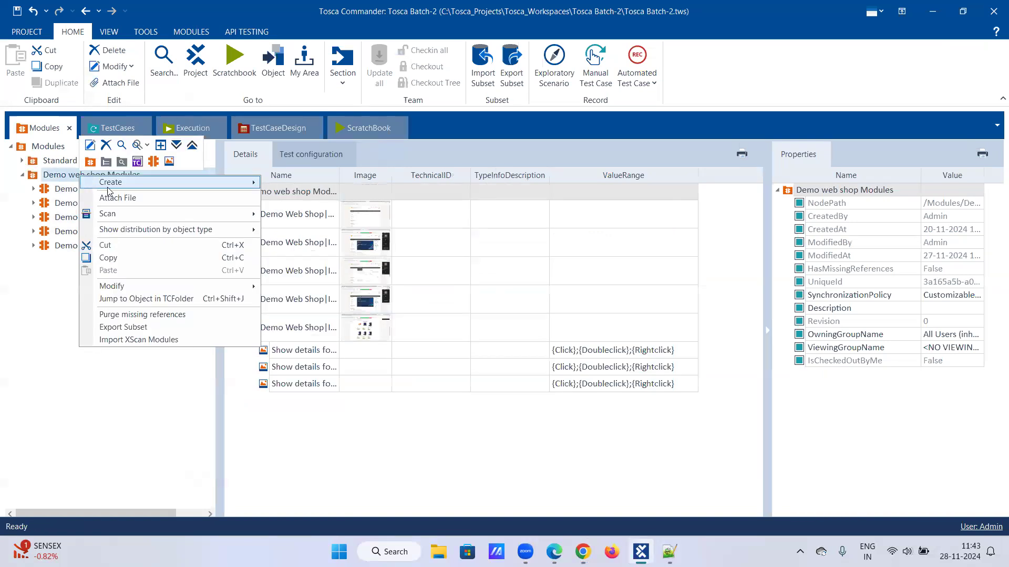
{"action": "mouse_move", "coordinate": [252, 214]}
{"action": "left_click", "coordinate": [291, 215]}
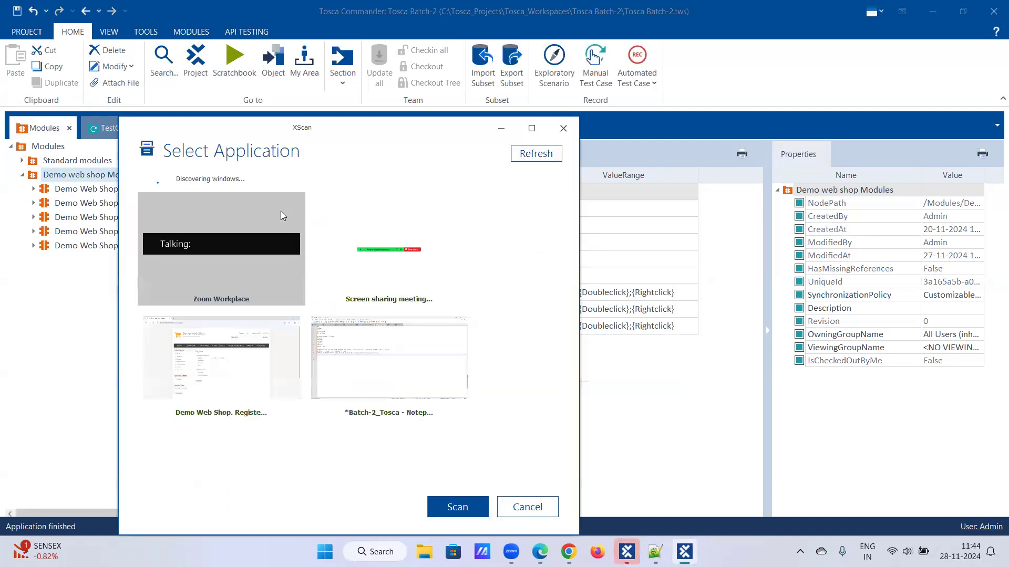
{"action": "left_click", "coordinate": [231, 363]}
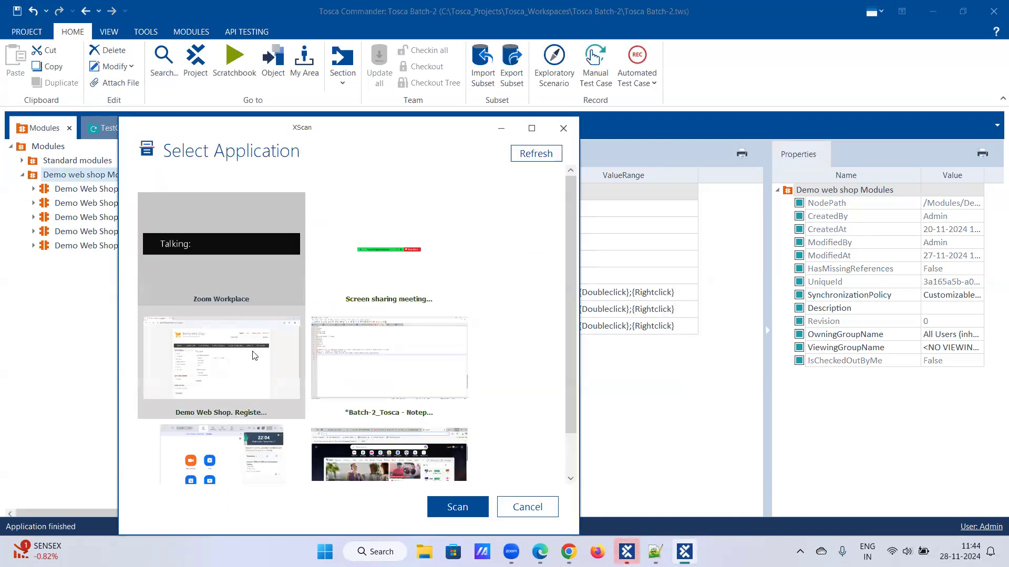
{"action": "left_click", "coordinate": [436, 506]}
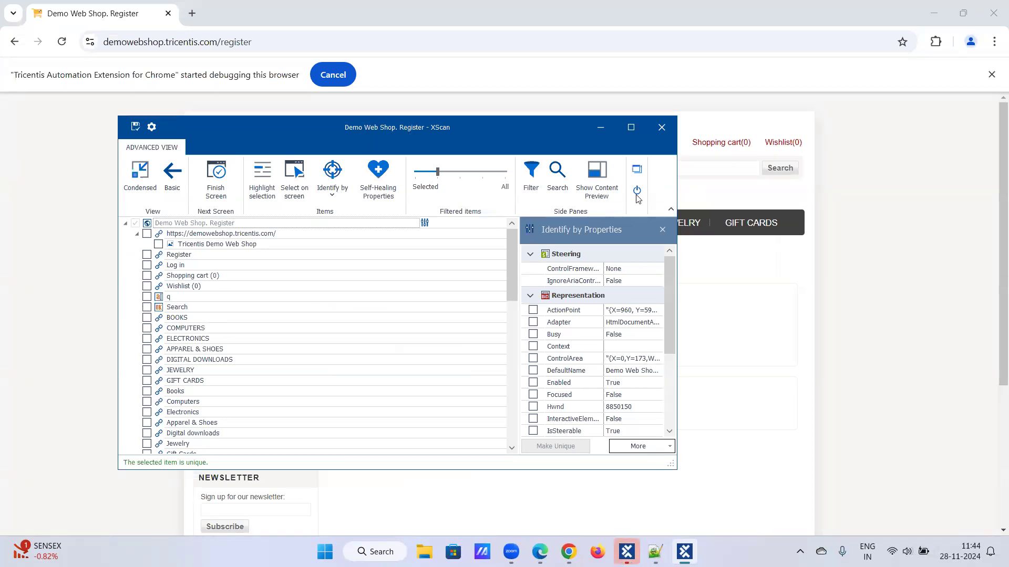
- Select on screen Male, Female, First name, Last name, Email, Password, Confirm password and Register
{"action": "left_click_drag", "start_coordinate": [352, 130], "coordinate": [805, 127]}
{"action": "left_click", "coordinate": [742, 172]}
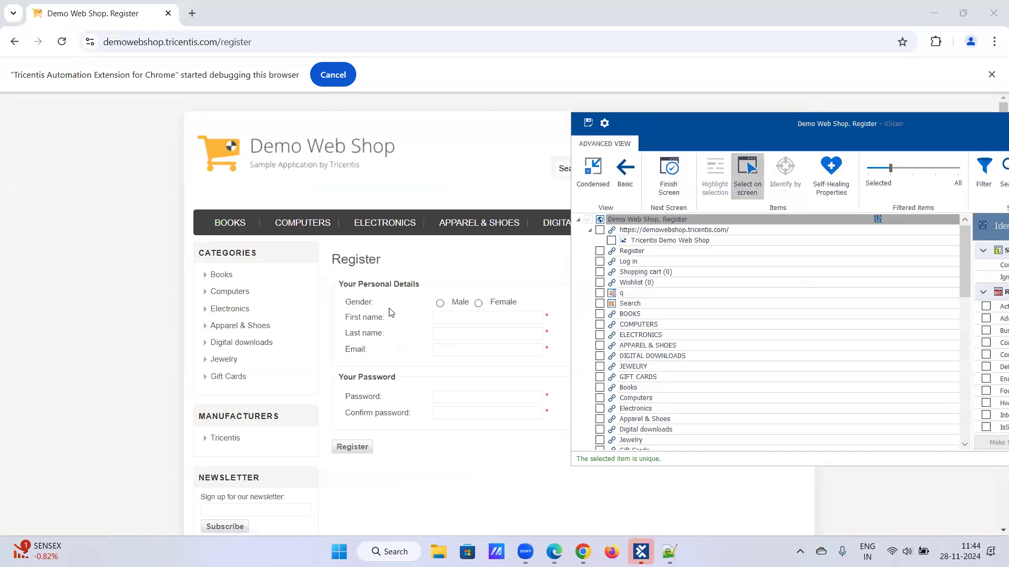
{"action": "left_click", "coordinate": [442, 305]}
{"action": "left_click", "coordinate": [478, 303]}
{"action": "left_click", "coordinate": [467, 315]}
{"action": "left_click", "coordinate": [466, 334]}
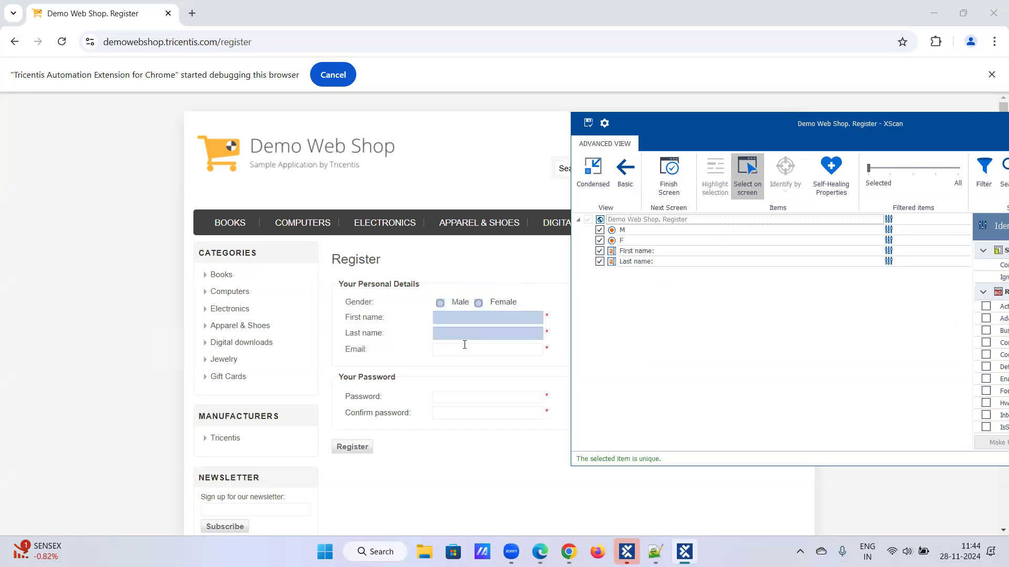
{"action": "left_click", "coordinate": [462, 353]}
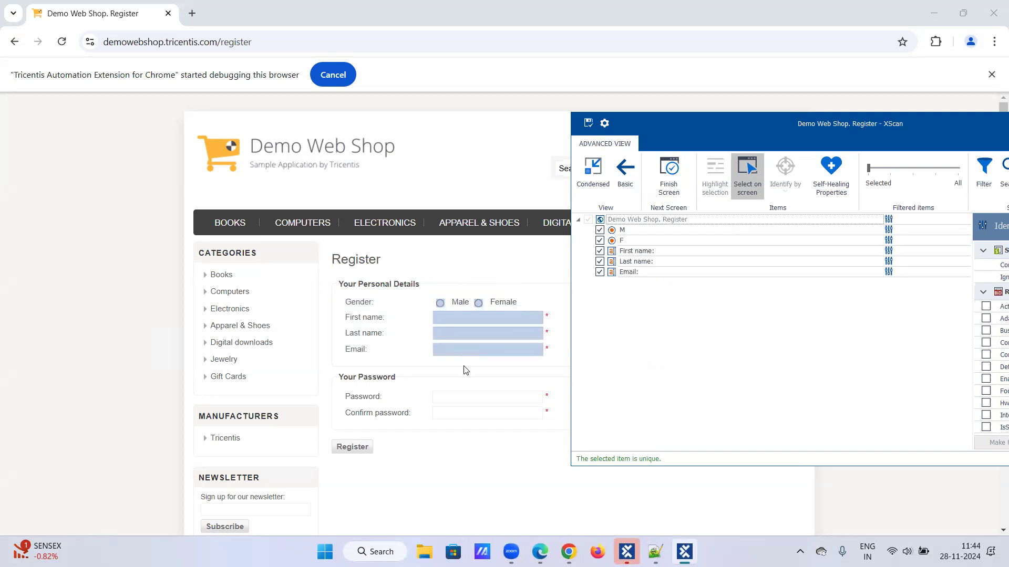
{"action": "left_click", "coordinate": [457, 403]}
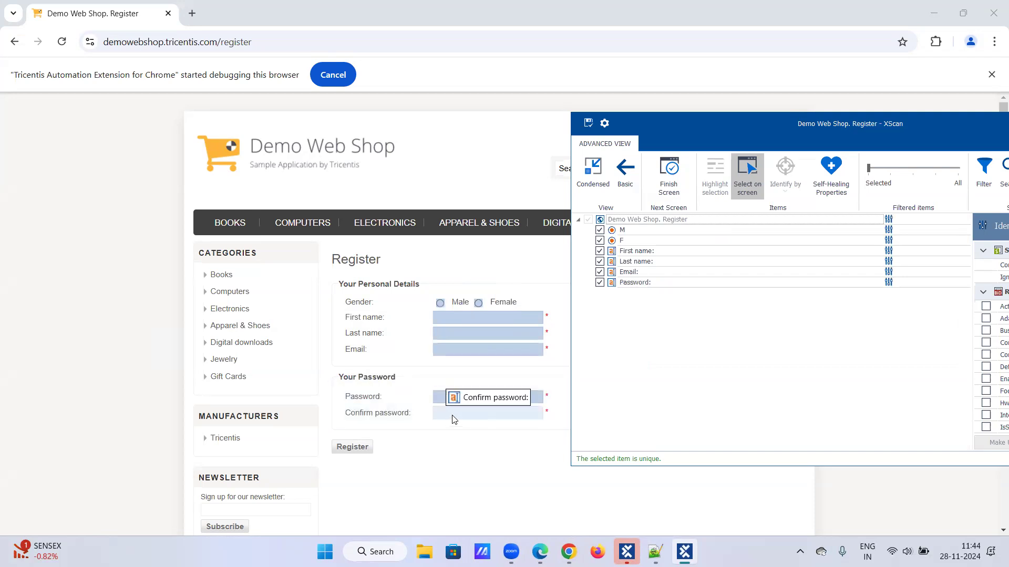
{"action": "left_click", "coordinate": [454, 417]}
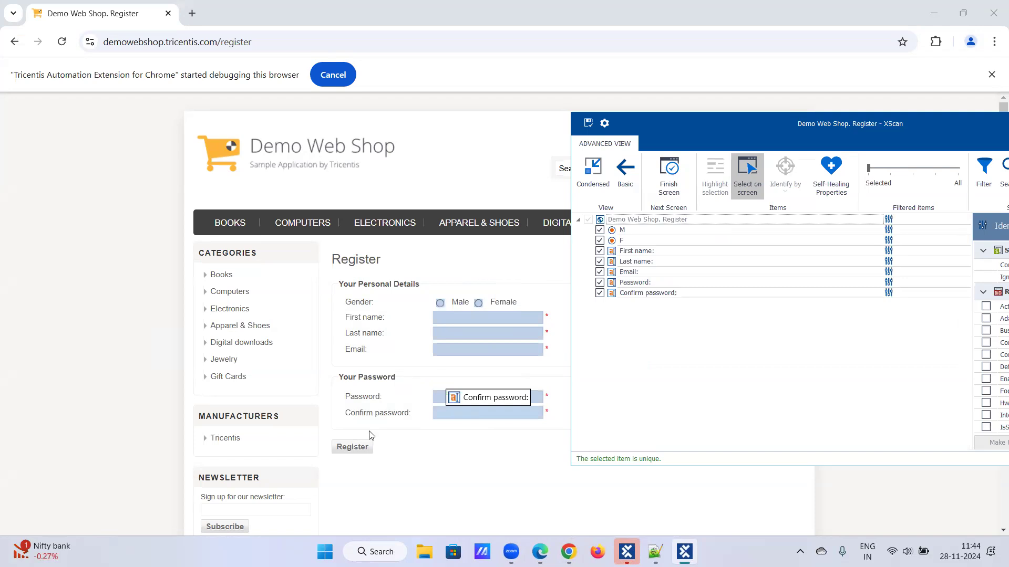
{"action": "left_click", "coordinate": [356, 449]}
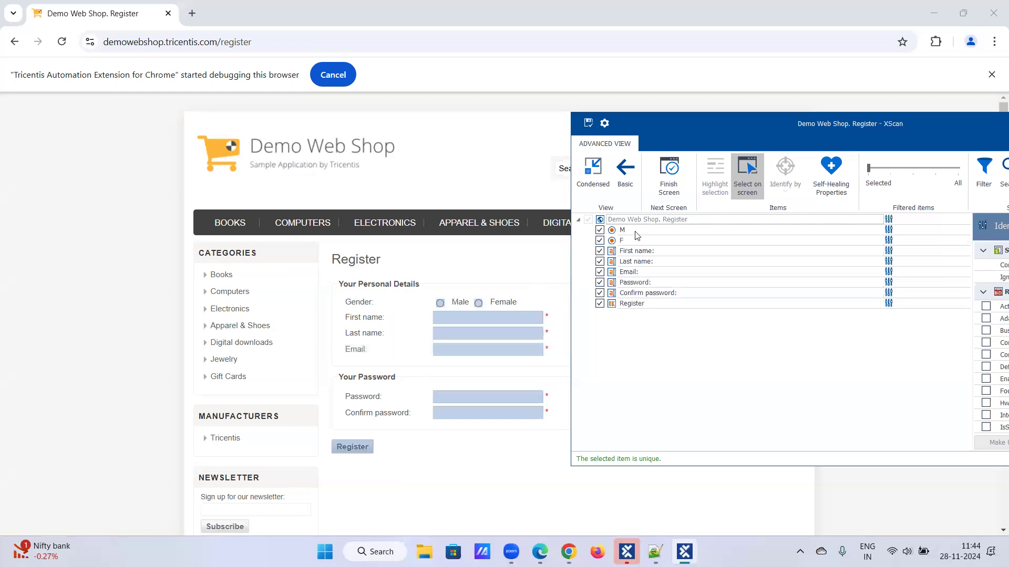
{"action": "left_click", "coordinate": [746, 173]}
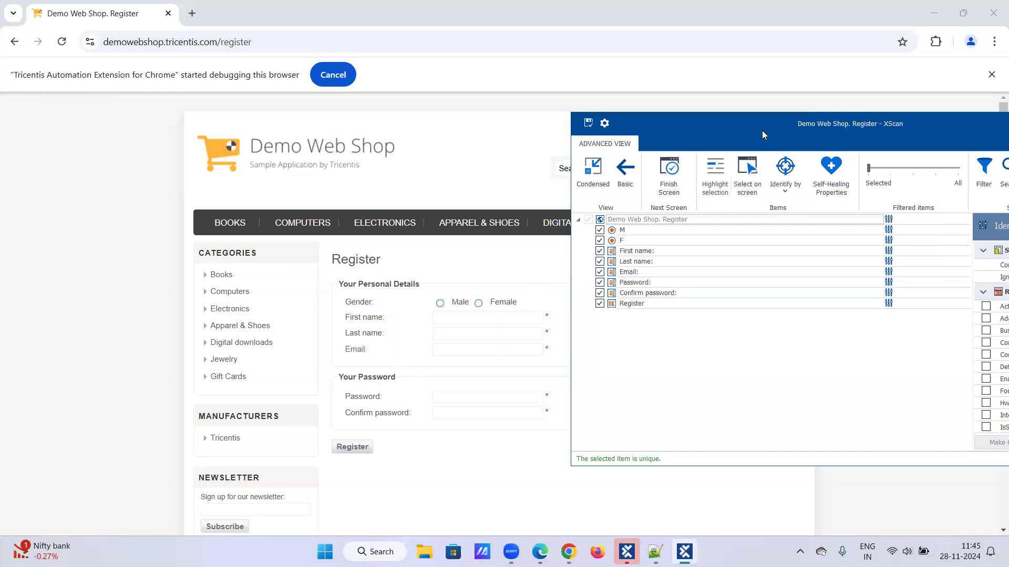
- Inspect the F, First name and M entries' properties in the XScan tree
{"action": "left_click_drag", "start_coordinate": [757, 132], "coordinate": [441, 144]}
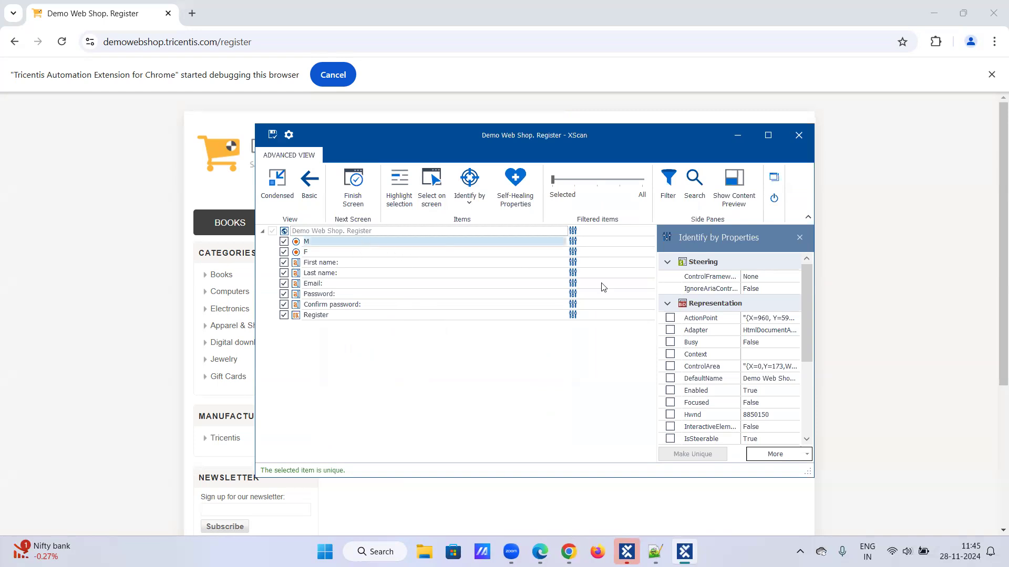
{"action": "scroll", "coordinate": [714, 326], "scroll_direction": "down", "scroll_amount": 3}
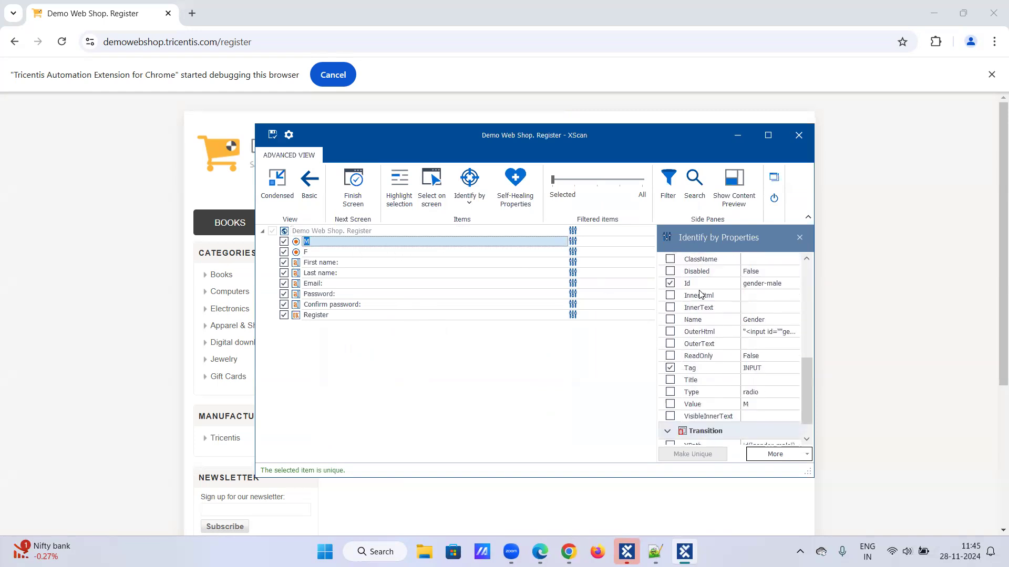
{"action": "scroll", "coordinate": [709, 371], "scroll_direction": "down", "scroll_amount": 1}
{"action": "left_click", "coordinate": [385, 255]}
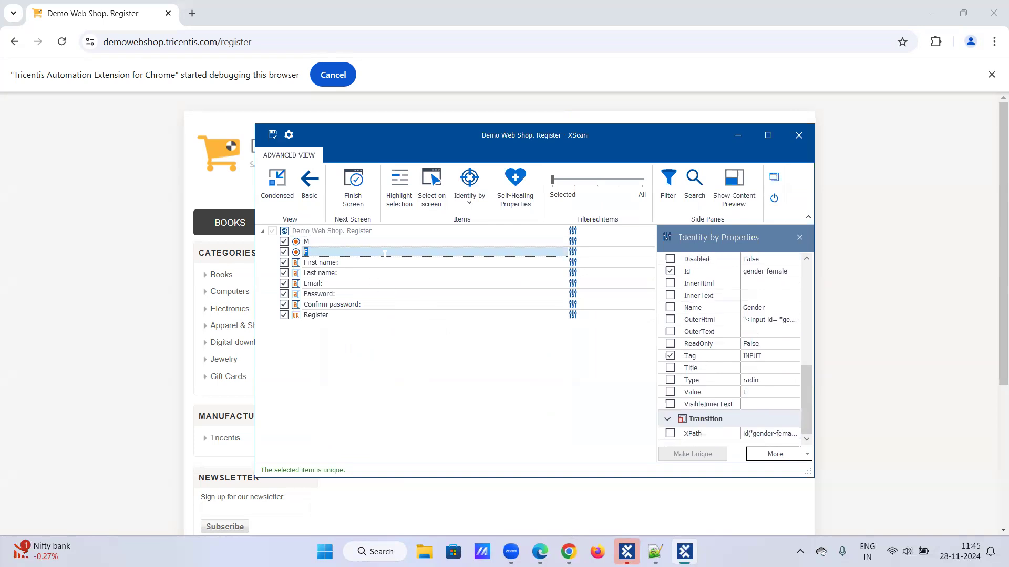
{"action": "left_click", "coordinate": [414, 263]}
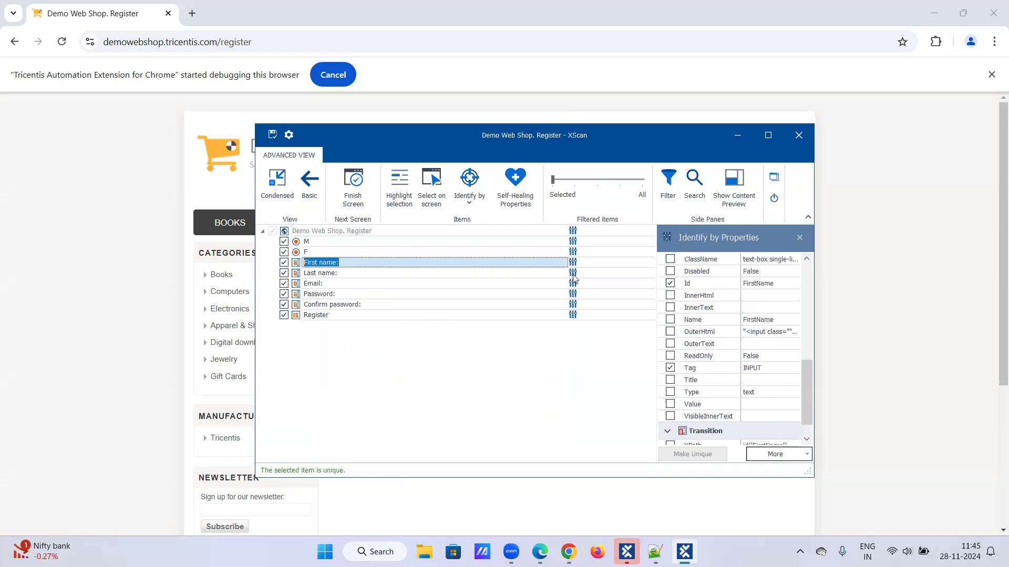
{"action": "scroll", "coordinate": [719, 362], "scroll_direction": "down", "scroll_amount": 1}
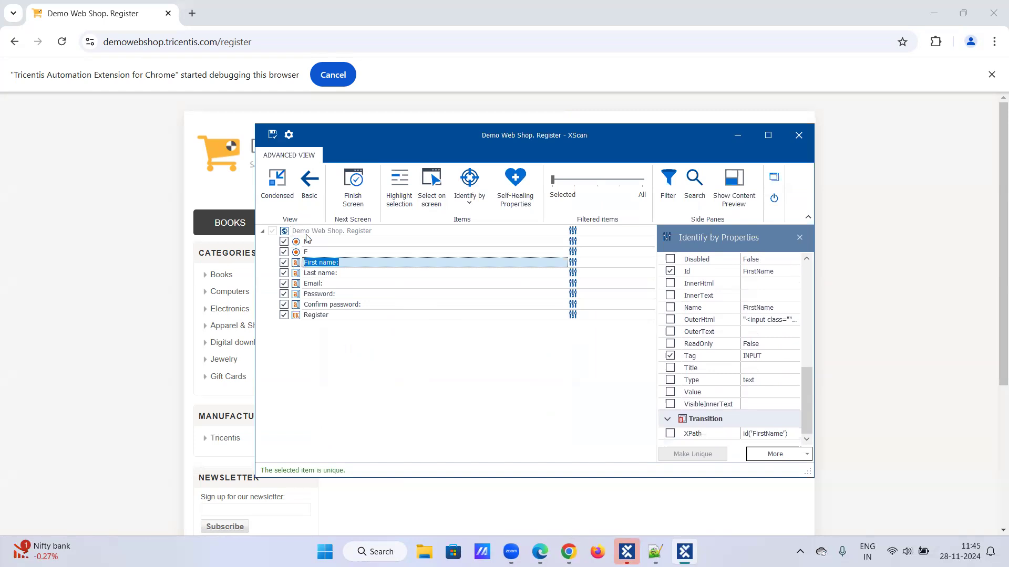
{"action": "left_click", "coordinate": [328, 241]}
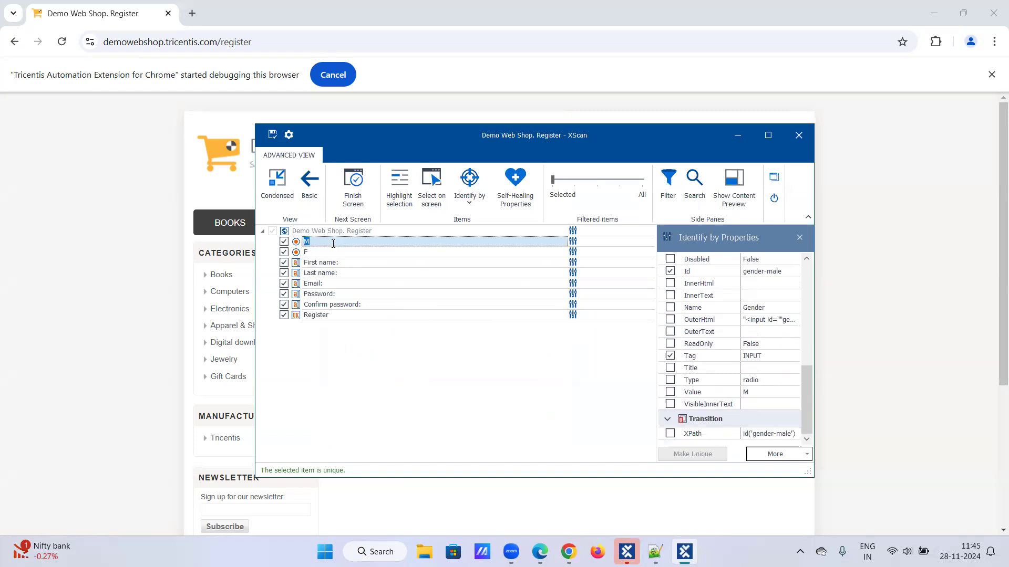
- Rename the M entry to Male and the F entry to Female
{"action": "left_click", "coordinate": [333, 245]}
{"action": "type", "text": "ale"}
{"action": "left_click", "coordinate": [316, 252]}
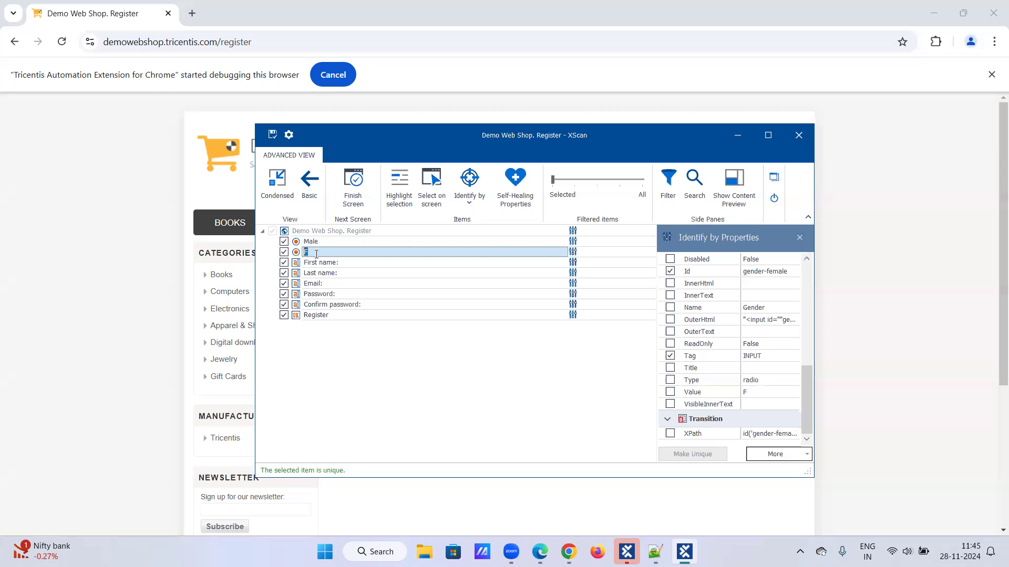
{"action": "type", "text": "Female"}
{"action": "key", "text": "Return"}
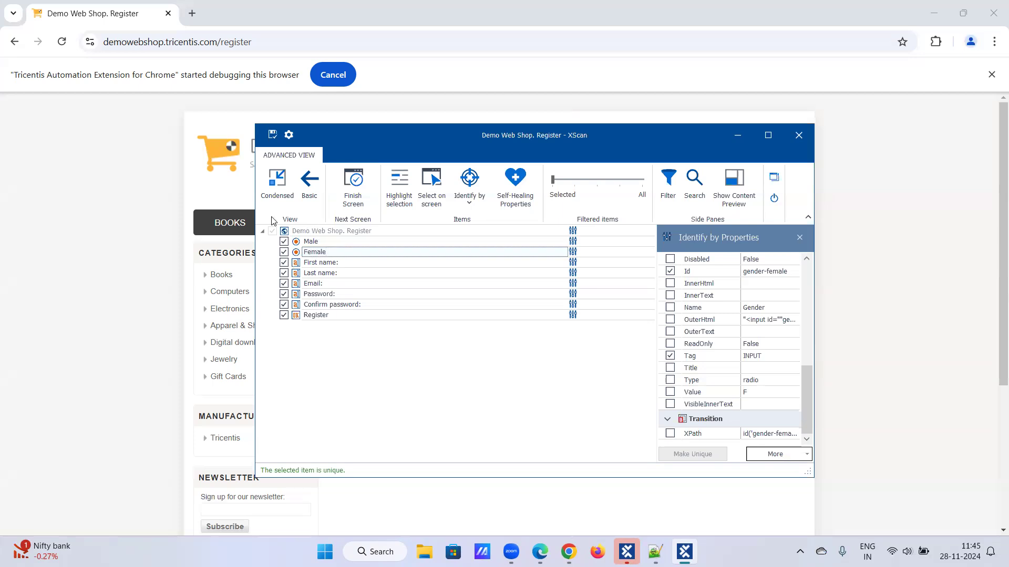
- Save the Demo Web Shop. Register module, close XScan, and return to Tosca Commander
{"action": "left_click", "coordinate": [272, 136]}
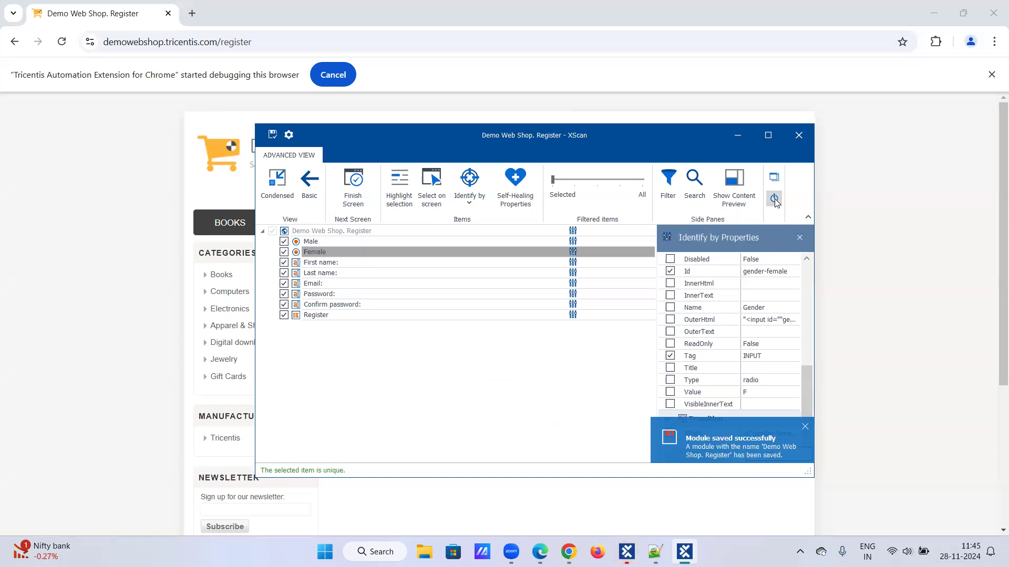
{"action": "left_click", "coordinate": [775, 199]}
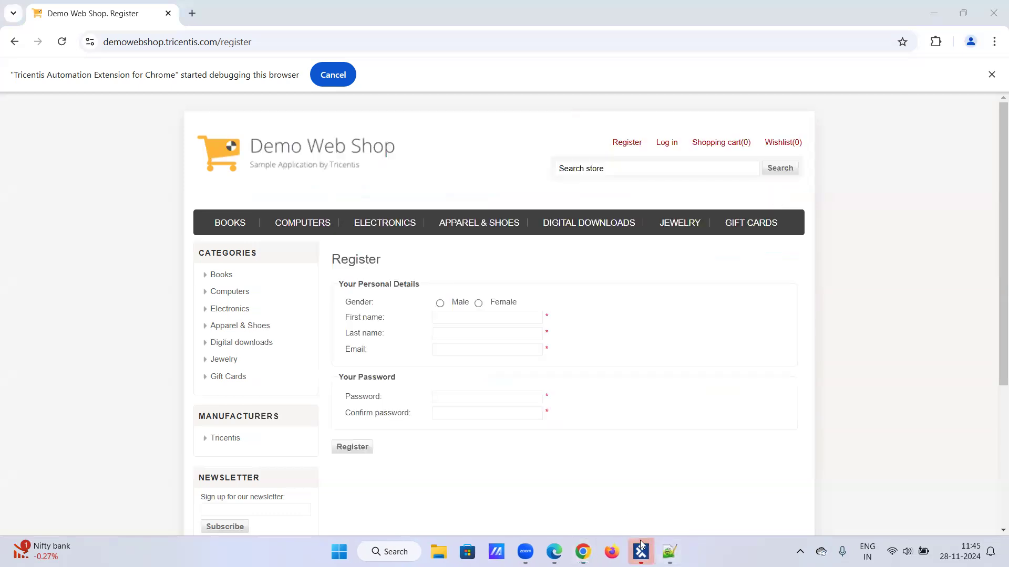
{"action": "left_click", "coordinate": [641, 550]}
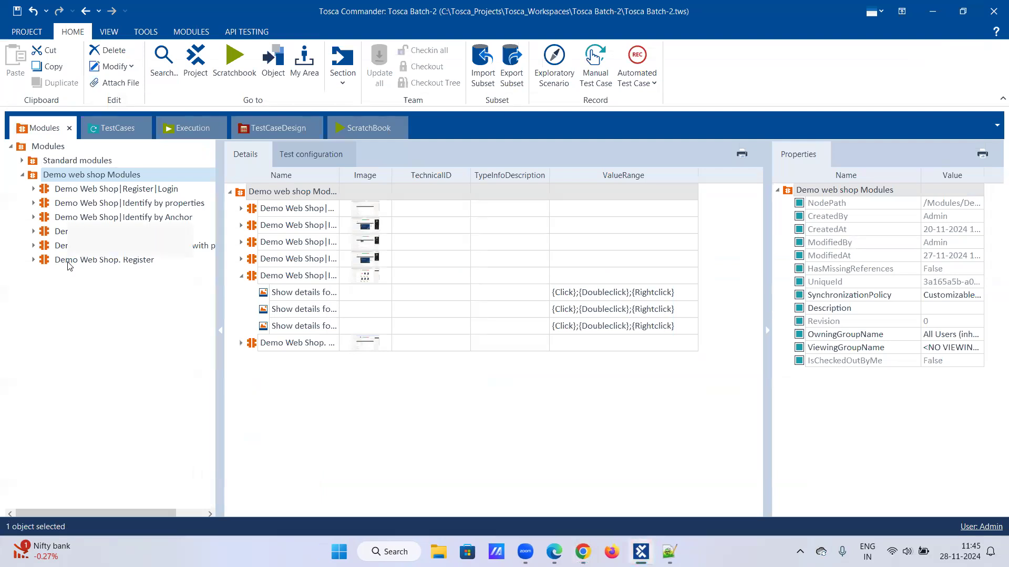
- Rename the 'Demo Web Shop. Register' module to 'Demo Web Shop|Register Details'
{"action": "right_click", "coordinate": [68, 266]}
{"action": "left_click", "coordinate": [83, 232]}
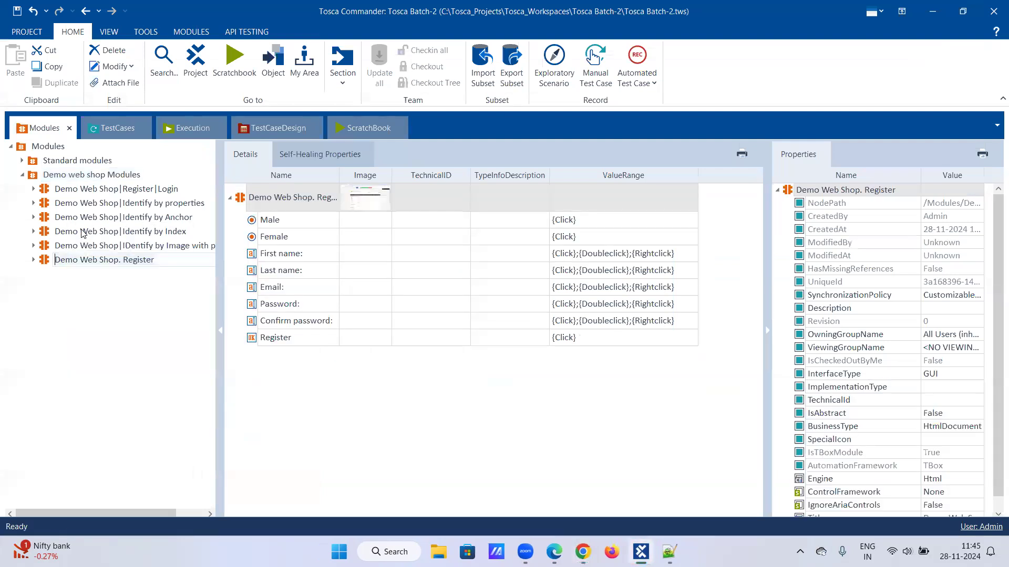
{"action": "left_click", "coordinate": [179, 261]}
{"action": "key", "text": "BackSpace"}
{"action": "key", "text": "BackSpace"}
{"action": "key", "text": "BackSpace"}
{"action": "key", "text": "BackSpace"}
{"action": "key", "text": "BackSpace"}
{"action": "key", "text": "BackSpace"}
{"action": "key", "text": "BackSpace"}
{"action": "key", "text": "BackSpace"}
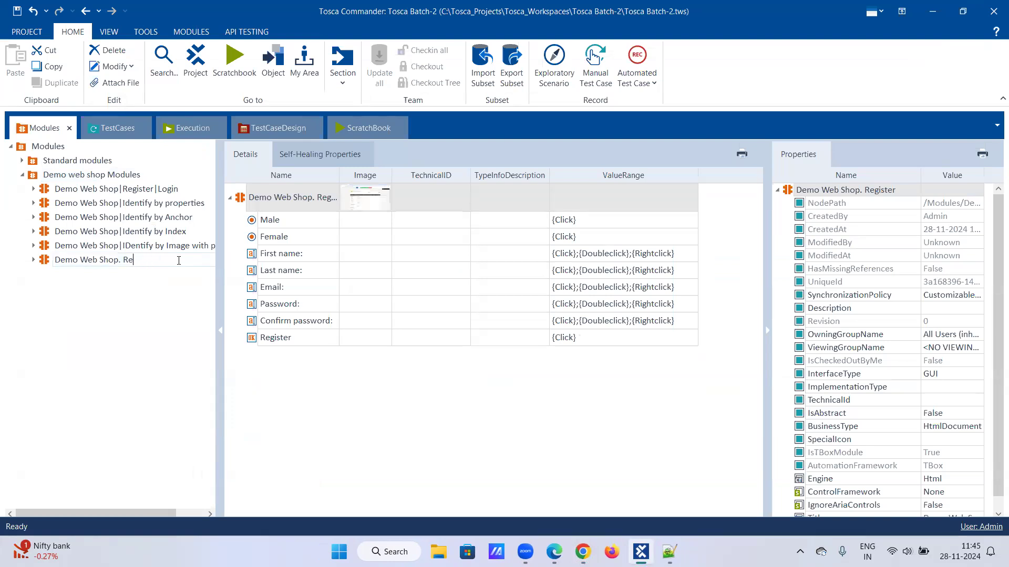
{"action": "type", "text": "Shop|REgister"}
{"action": "key", "text": "BackSpace"}
{"action": "key", "text": "BackSpace"}
{"action": "key", "text": "BackSpace"}
{"action": "key", "text": "BackSpace"}
{"action": "key", "text": "BackSpace"}
{"action": "key", "text": "BackSpace"}
{"action": "key", "text": "BackSpace"}
{"action": "type", "text": "egister Details"}
{"action": "key", "text": "Return"}
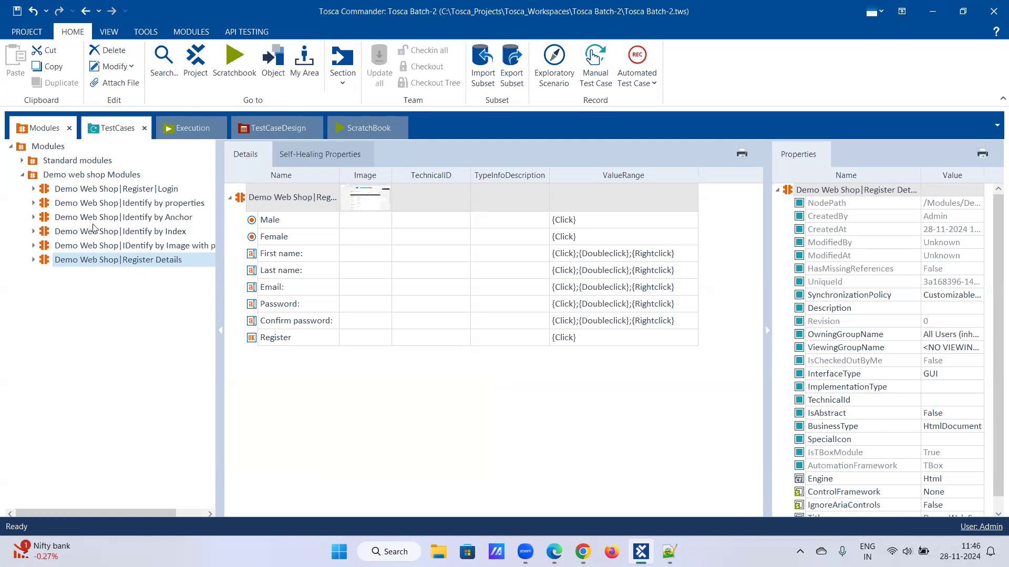
- Drop the Register Details module onto 'Register a user into an app' as a second step and select it
{"action": "left_click_drag", "start_coordinate": [94, 263], "coordinate": [54, 206]}
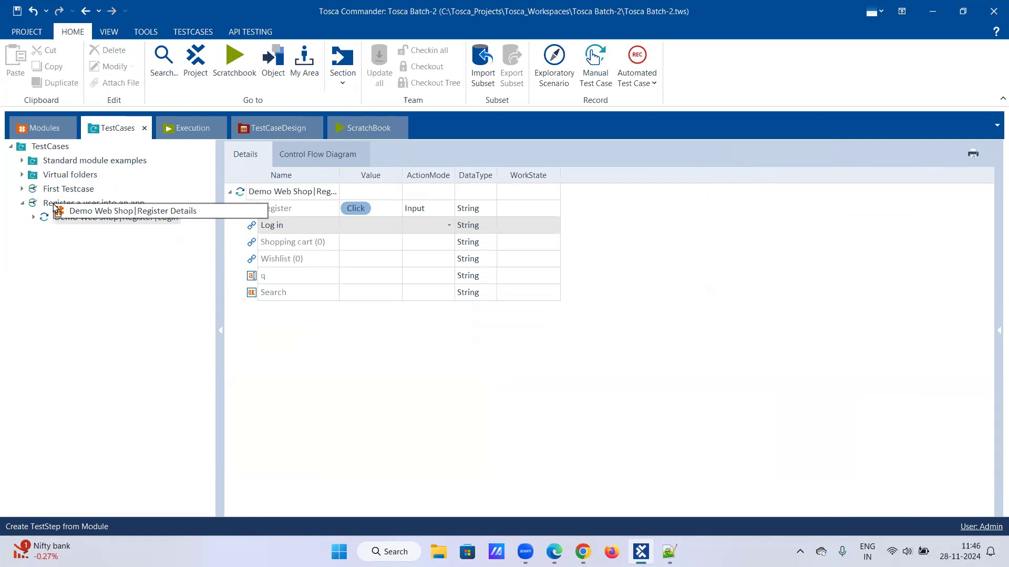
{"action": "left_click_drag", "start_coordinate": [54, 207], "coordinate": [53, 207]}
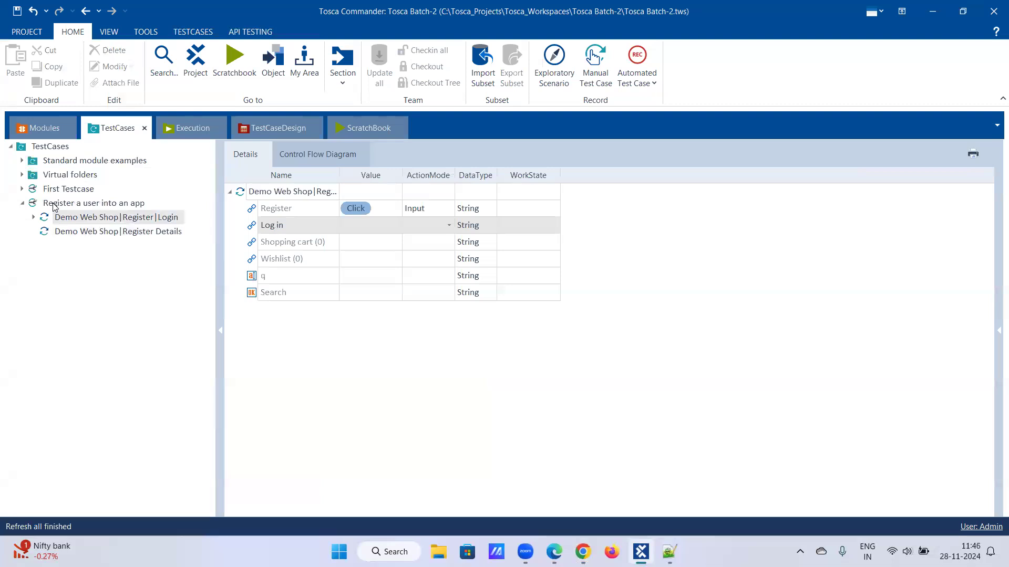
{"action": "left_click", "coordinate": [69, 234]}
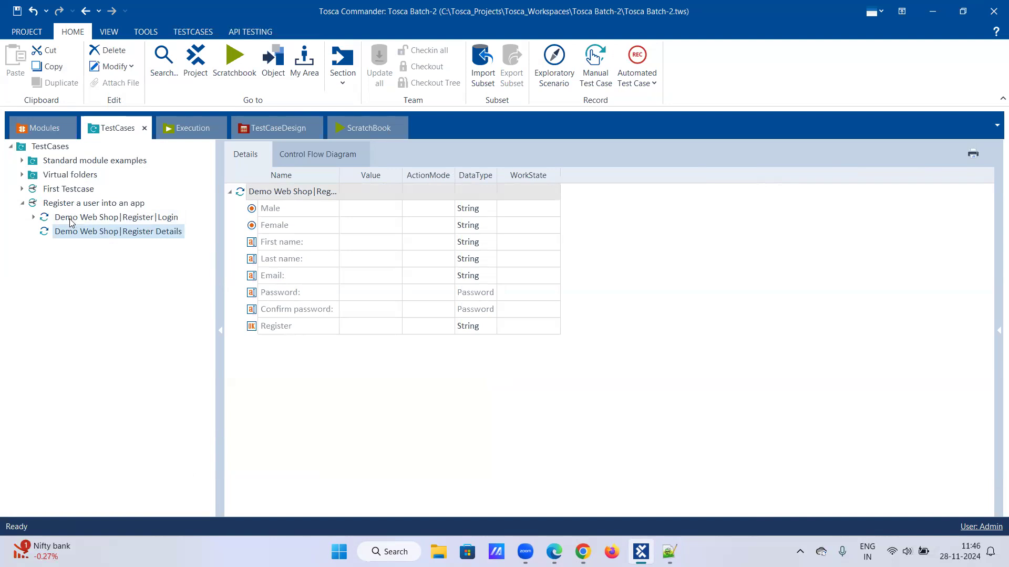
{"action": "right_click", "coordinate": [100, 233]}
- Rename the Register Details step to 'Enter the registeration details'
{"action": "left_click", "coordinate": [110, 217]}
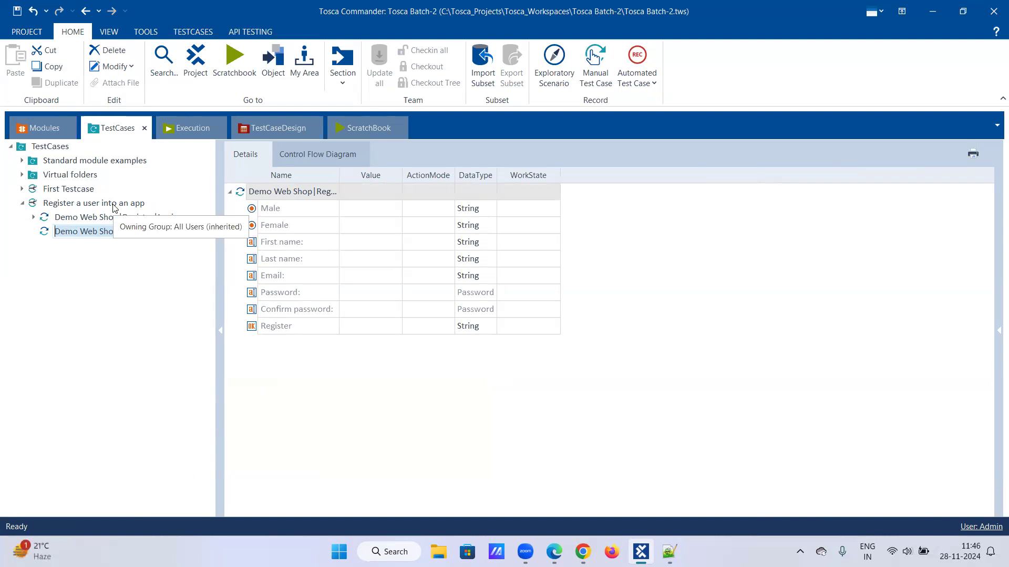
{"action": "key", "text": "End"}
{"action": "key", "text": "BackSpace"}
{"action": "key", "text": "BackSpace"}
{"action": "key", "text": "BackSpace"}
{"action": "key", "text": "BackSpace"}
{"action": "key", "text": "BackSpace"}
{"action": "key", "text": "BackSpace"}
{"action": "key", "text": "BackSpace"}
{"action": "key", "text": "BackSpace"}
{"action": "key", "text": "BackSpace"}
{"action": "key", "text": "BackSpace"}
{"action": "key", "text": "BackSpace"}
{"action": "key", "text": "BackSpace"}
{"action": "key", "text": "BackSpace"}
{"action": "key", "text": "BackSpace"}
{"action": "key", "text": "BackSpace"}
{"action": "key", "text": "BackSpace"}
{"action": "key", "text": "BackSpace"}
{"action": "key", "text": "BackSpace"}
{"action": "key", "text": "BackSpace"}
{"action": "key", "text": "BackSpace"}
{"action": "key", "text": "BackSpace"}
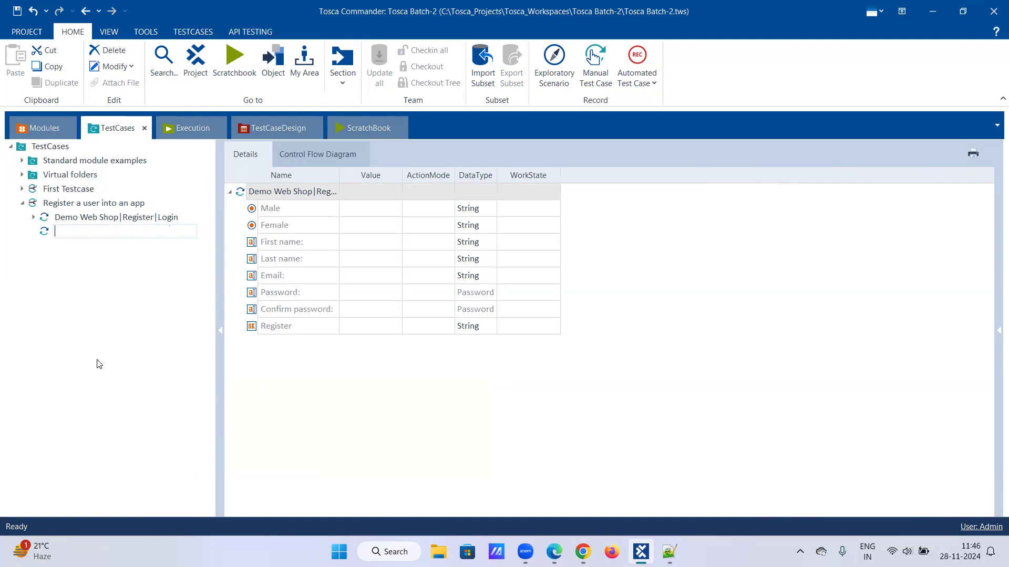
{"action": "type", "text": "Enter the registeration details"}
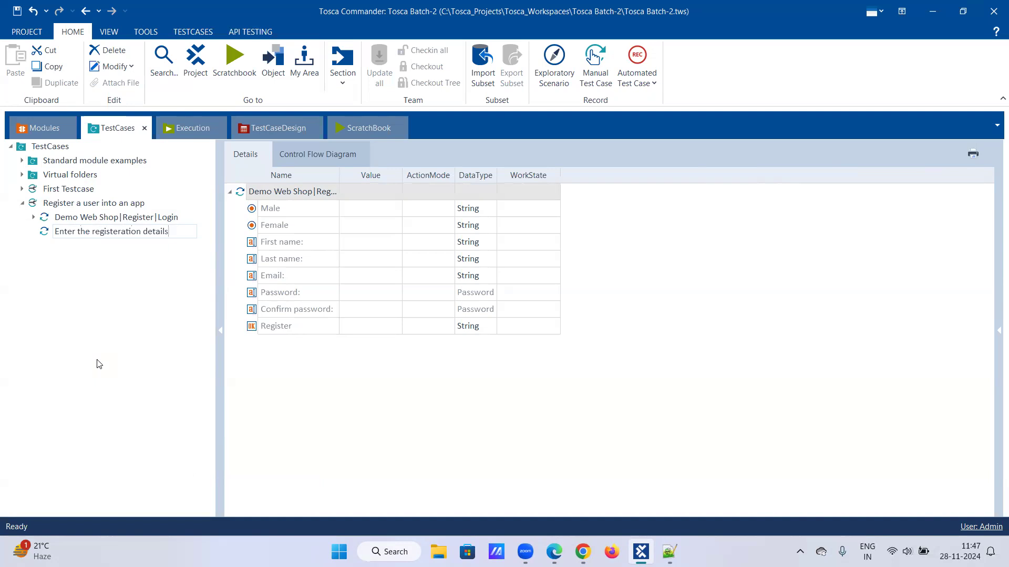
{"action": "key", "text": "Return"}
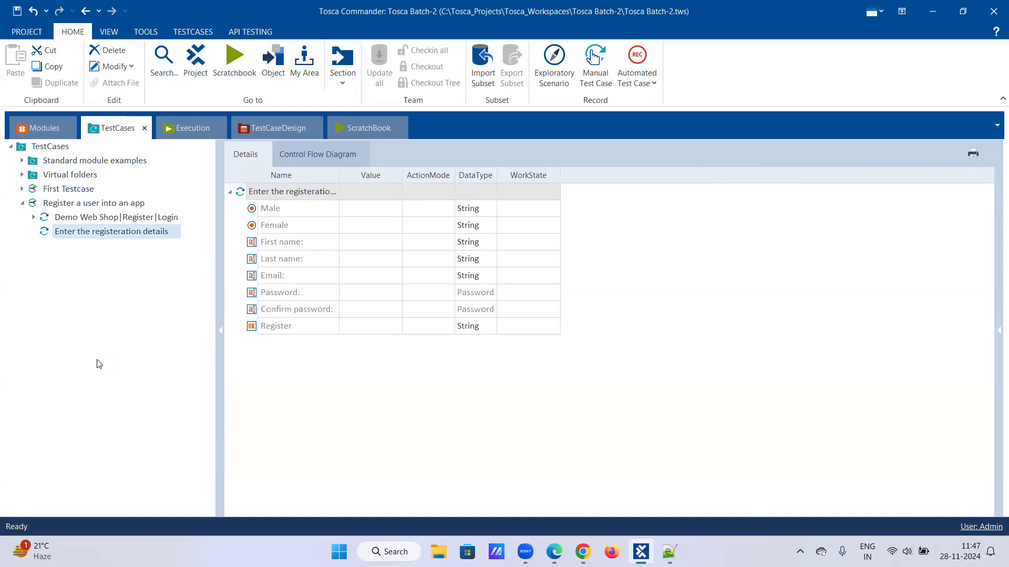
- Rename the first test step to 'Click on Register control', then select the details step
{"action": "right_click", "coordinate": [69, 219]}
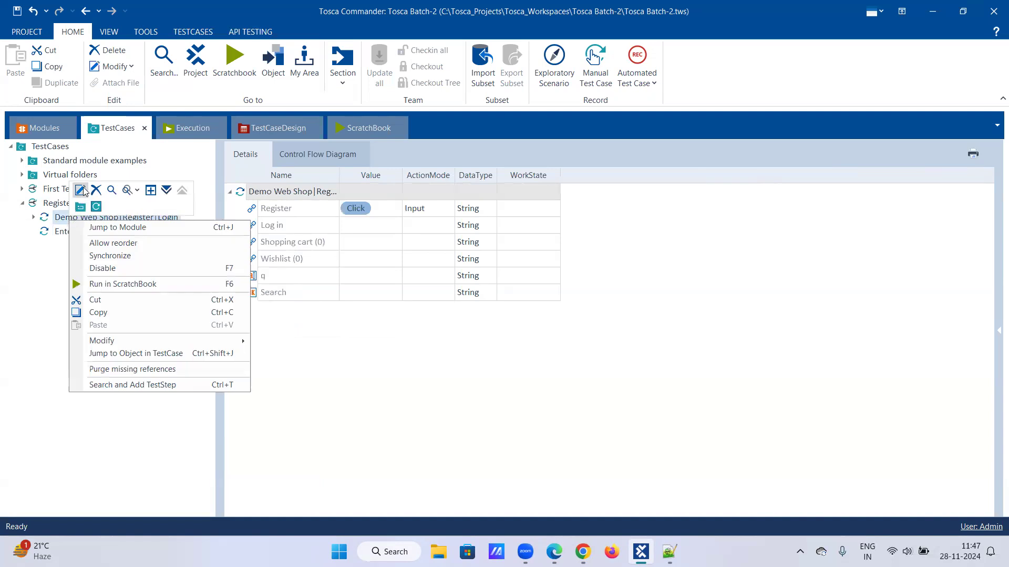
{"action": "left_click", "coordinate": [84, 191]}
{"action": "type", "text": "Click on"}
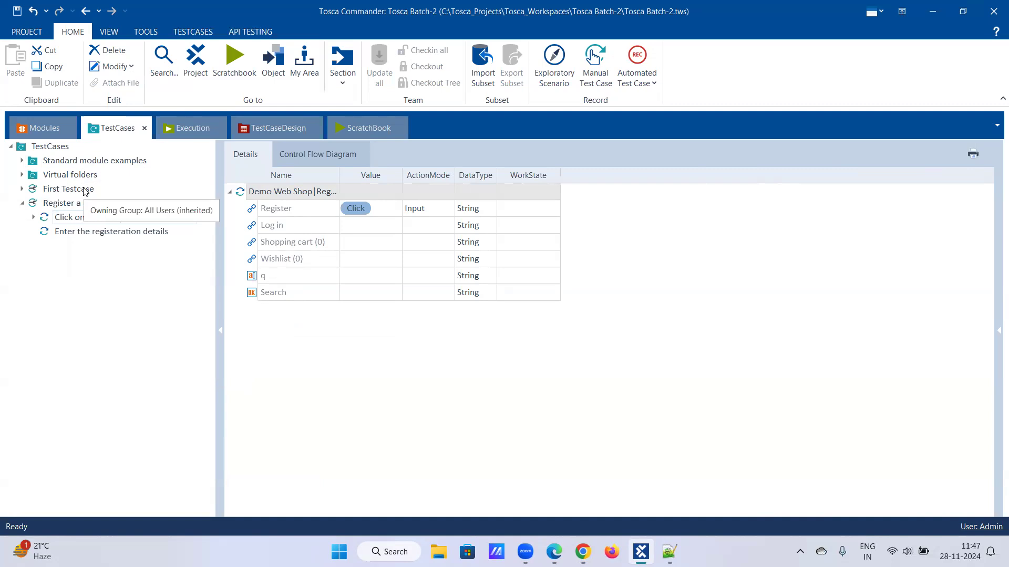
{"action": "type", "text": " Register control"}
{"action": "key", "text": "Return"}
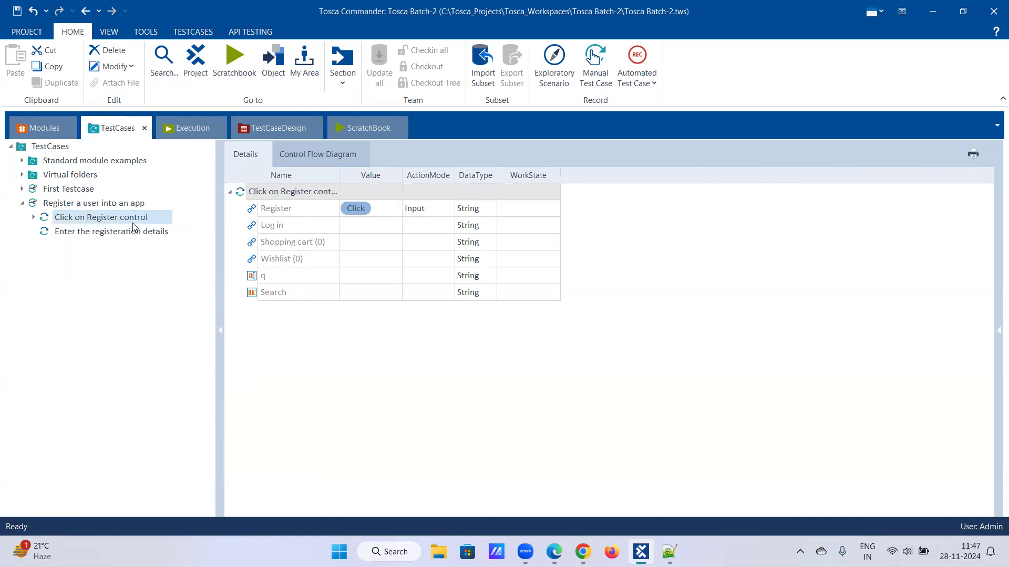
{"action": "left_click", "coordinate": [81, 231]}
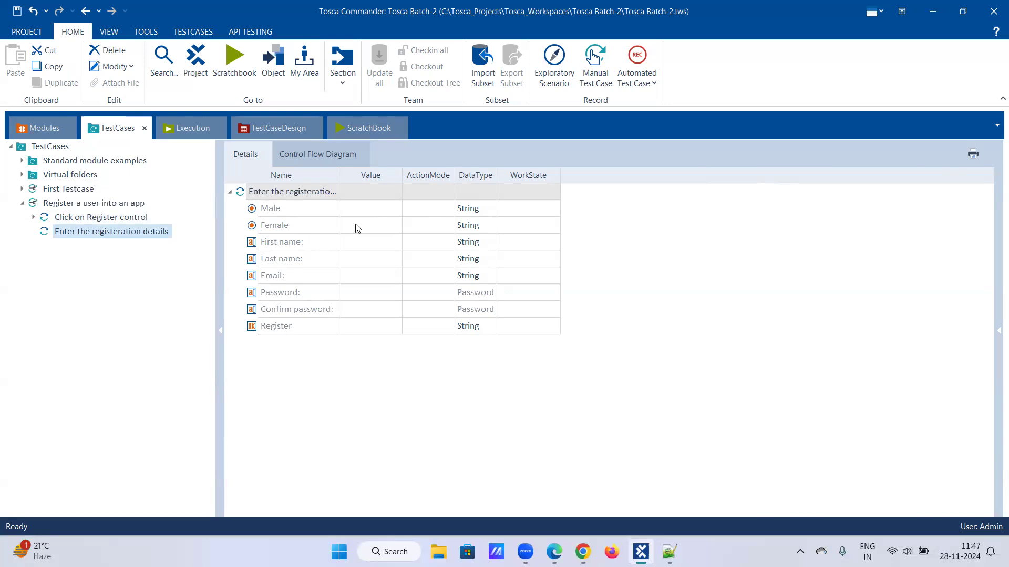
- Set the Male value to {Click} and clear the name accidentally entered for Female
{"action": "left_click", "coordinate": [366, 212]}
{"action": "left_click", "coordinate": [382, 208]}
{"action": "left_click", "coordinate": [371, 224]}
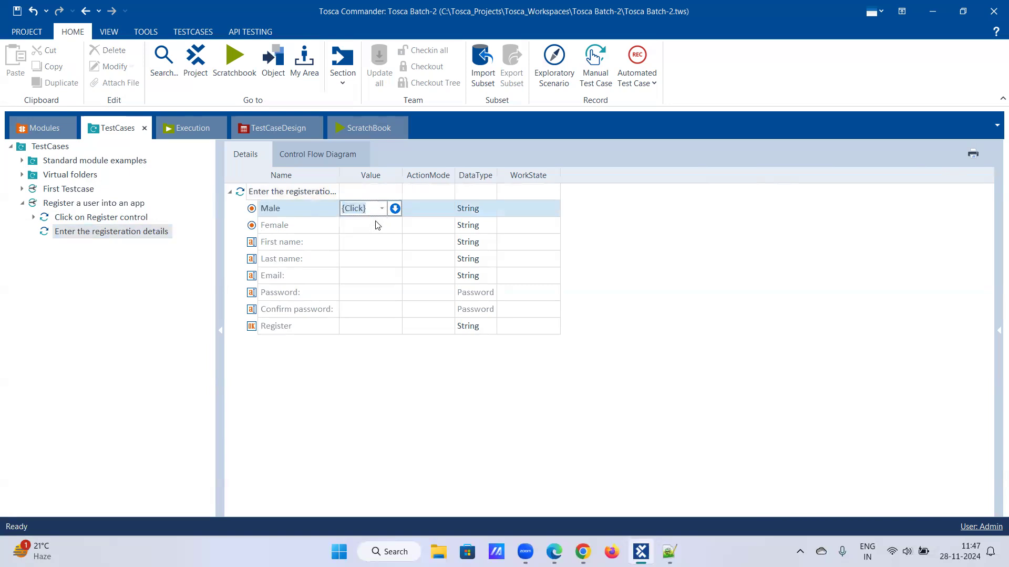
{"action": "key", "text": "Return"}
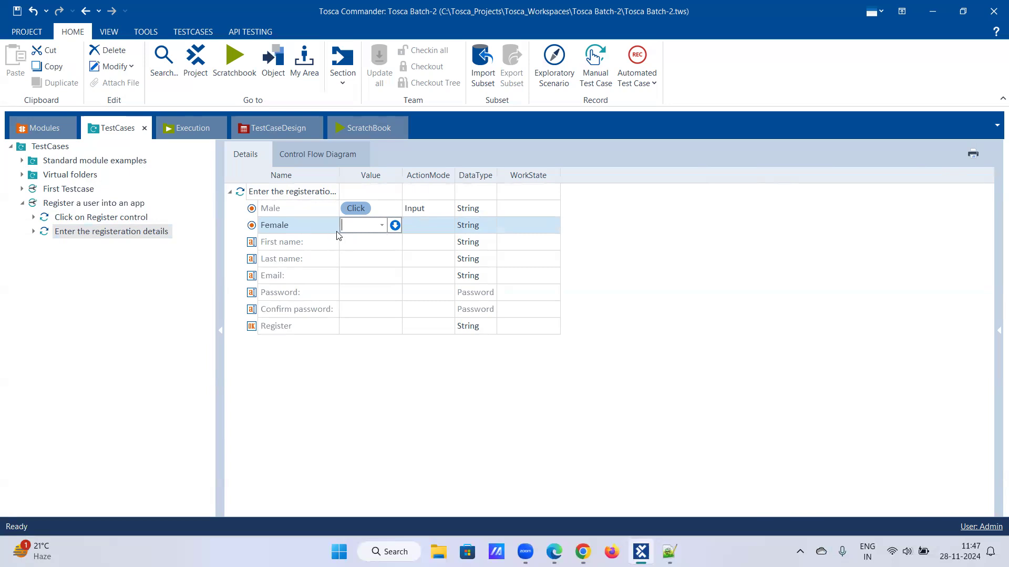
{"action": "type", "text": "Srv"}
{"action": "key", "text": "BackSpace"}
{"action": "key", "text": "BackSpace"}
{"action": "type", "text": "ravan"}
{"action": "left_click", "coordinate": [338, 224]}
{"action": "key", "text": "Delete"}
{"action": "key", "text": "Delete"}
{"action": "key", "text": "Delete"}
{"action": "key", "text": "Delete"}
{"action": "key", "text": "Delete"}
{"action": "key", "text": "Delete"}
- Fill in the First name, Last name and Email values with the test user's details
{"action": "left_click", "coordinate": [359, 242]}
{"action": "left_click", "coordinate": [344, 241]}
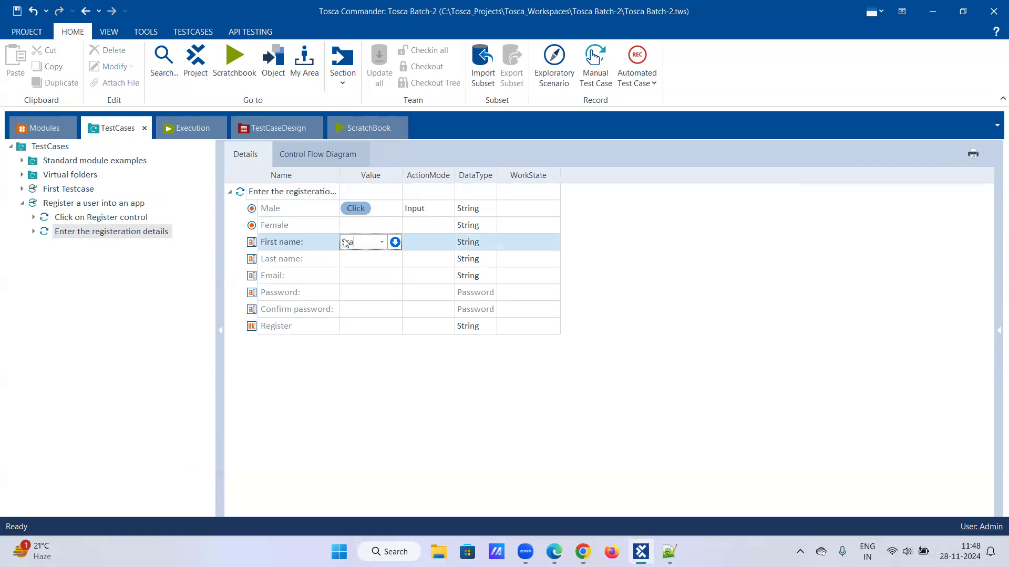
{"action": "left_click", "coordinate": [351, 259]}
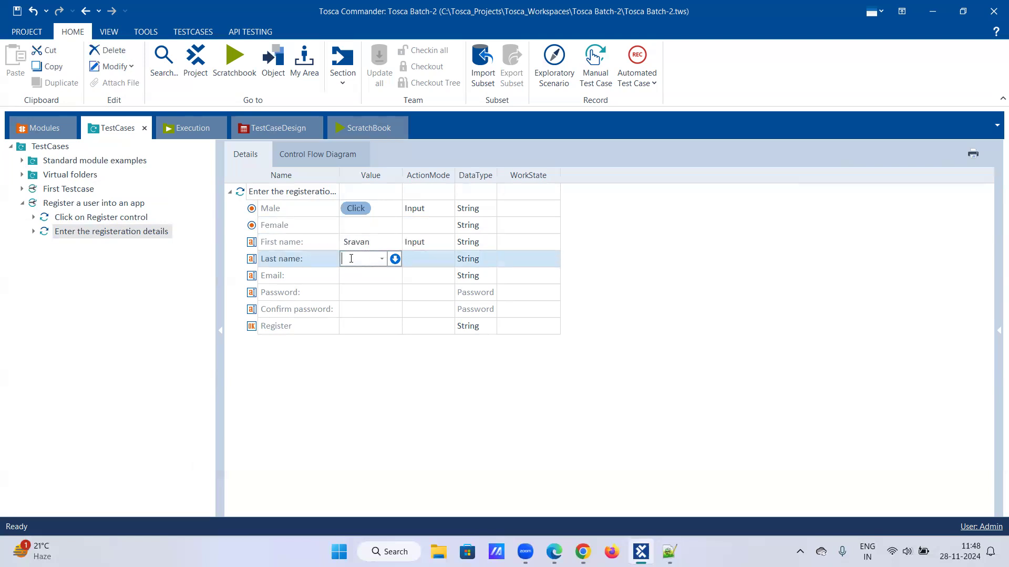
{"action": "left_click", "coordinate": [360, 275]}
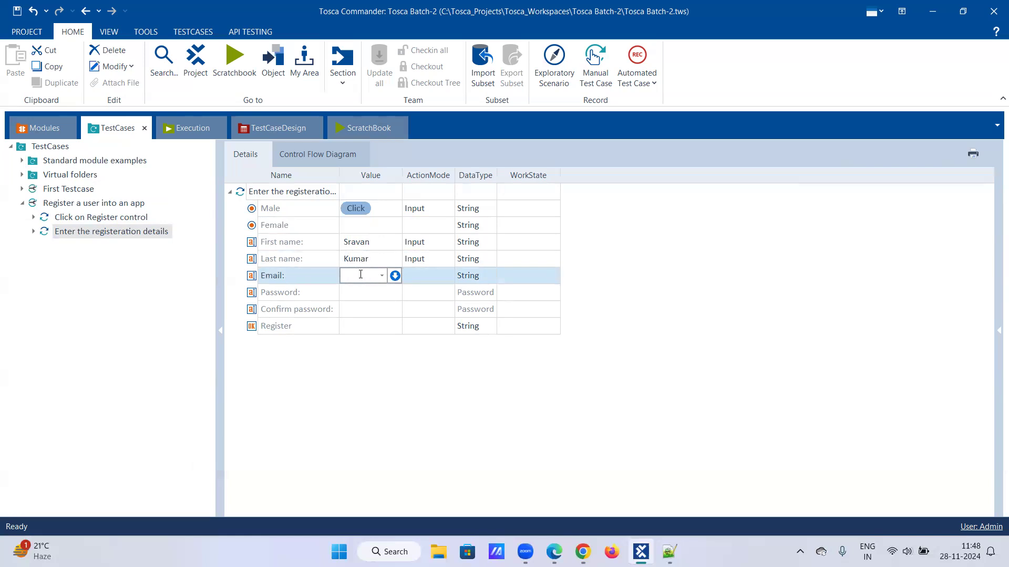
{"action": "key", "text": "Return"}
- Widen the Value column and enter matching Password and Confirm password values
{"action": "left_click_drag", "start_coordinate": [399, 173], "coordinate": [465, 173]}
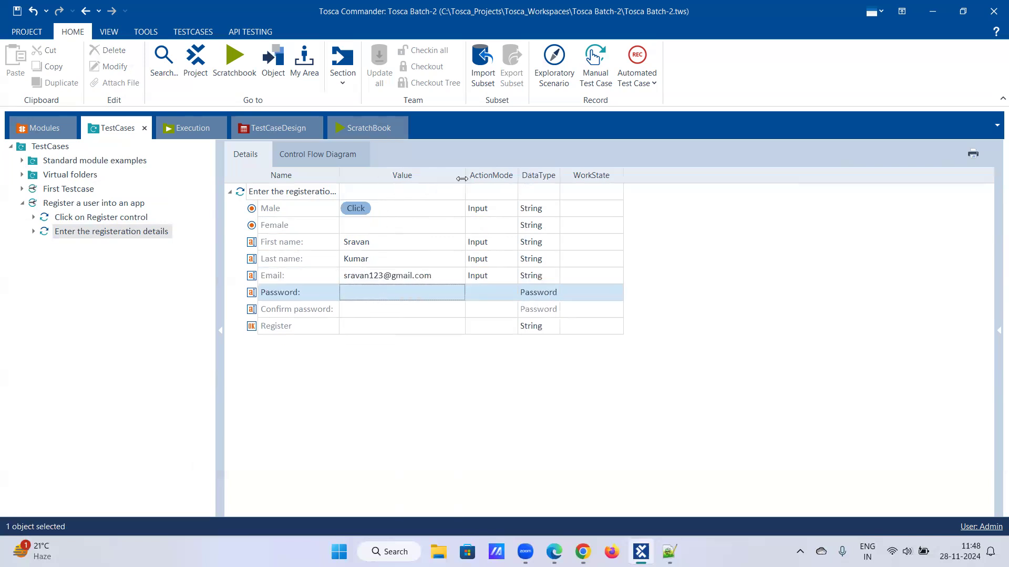
{"action": "left_click", "coordinate": [379, 290]}
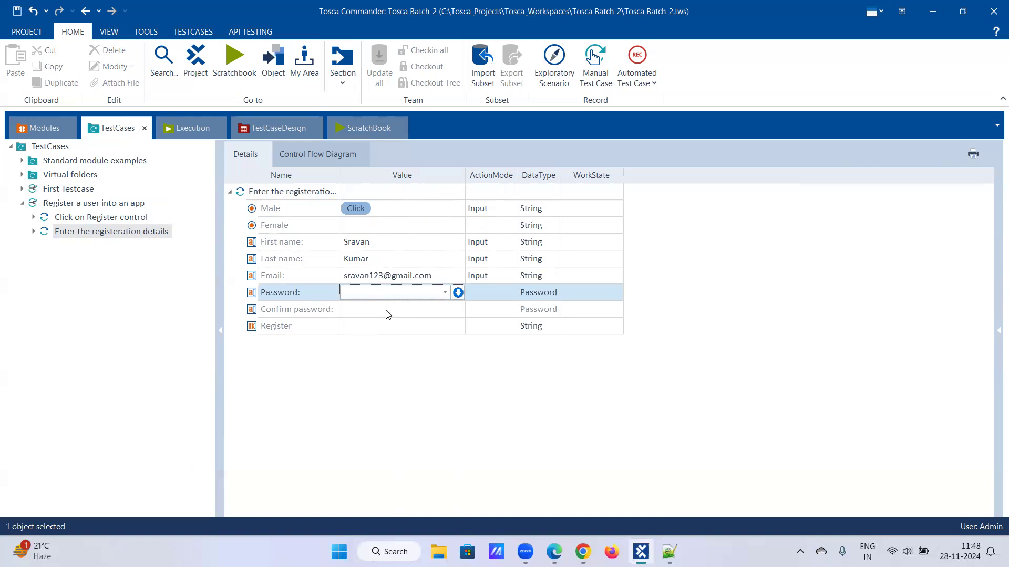
{"action": "type", "text": "sravan123"}
{"action": "left_click", "coordinate": [393, 309]}
{"action": "type", "text": "srav"}
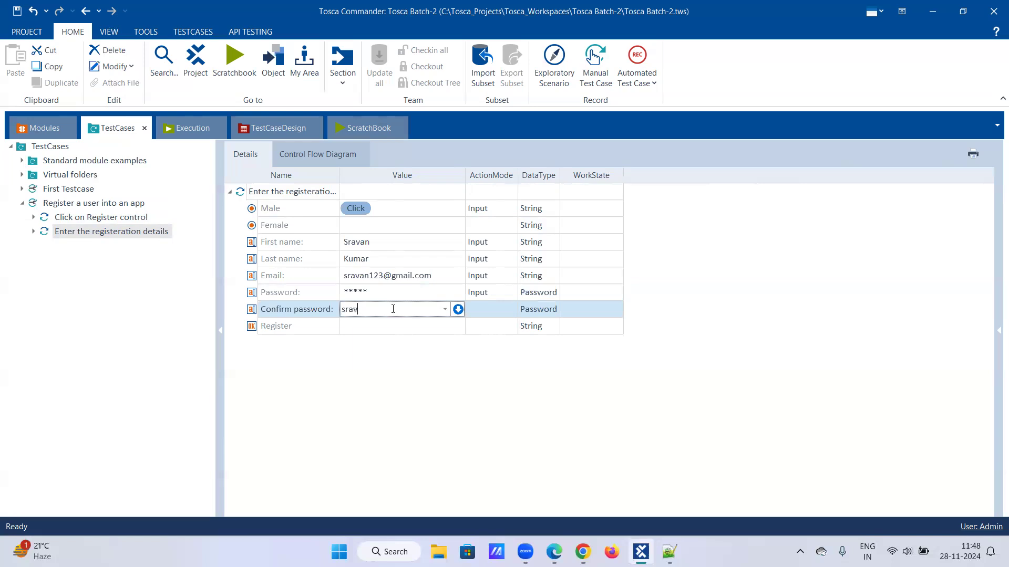
{"action": "type", "text": "an123"}
{"action": "left_click", "coordinate": [395, 326]}
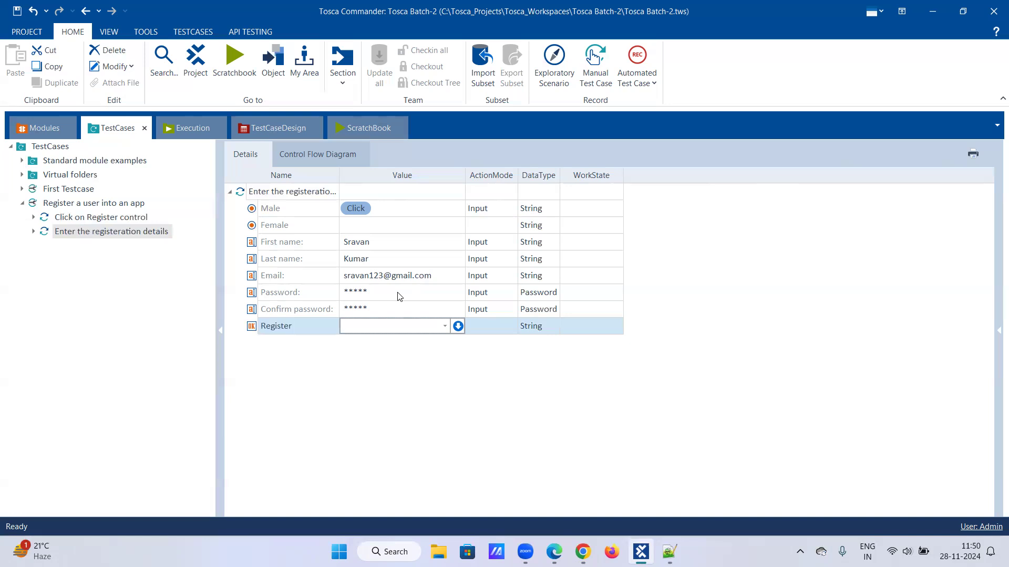
- Change the Password and Confirm password data types to String and re-enter both password values
{"action": "left_click", "coordinate": [553, 296]}
{"action": "left_click", "coordinate": [554, 296]}
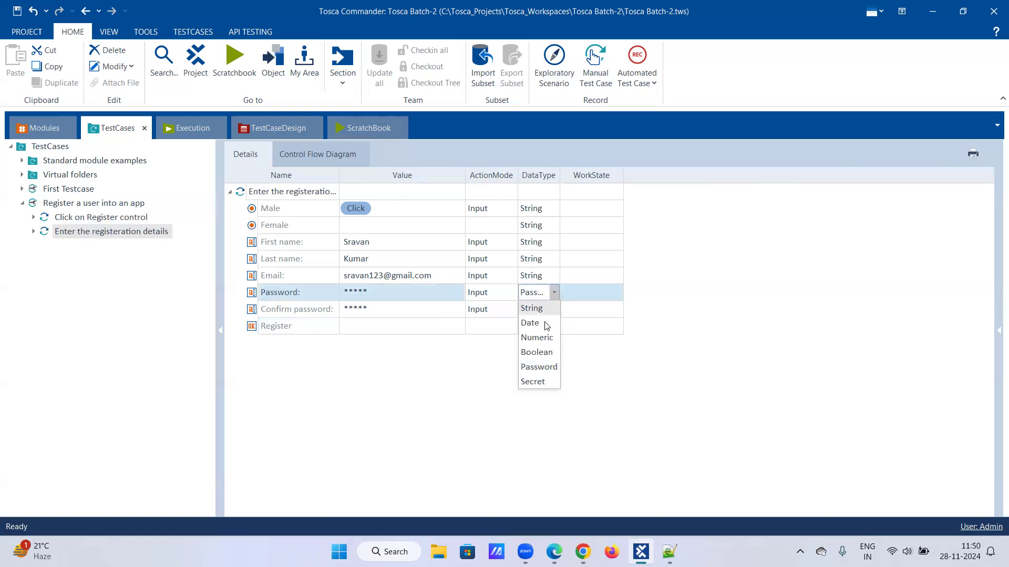
{"action": "left_click", "coordinate": [544, 310]}
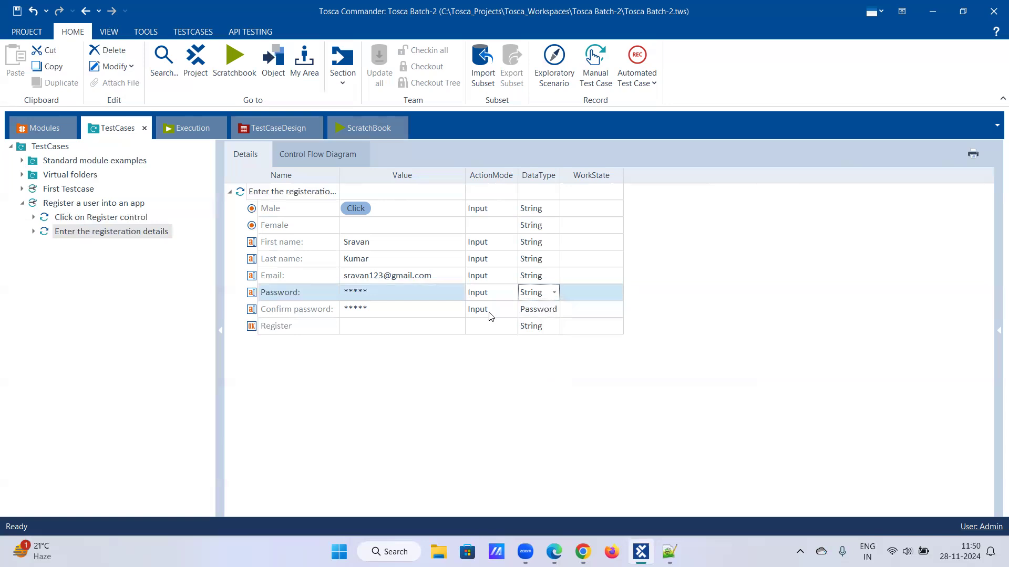
{"action": "left_click", "coordinate": [414, 312]}
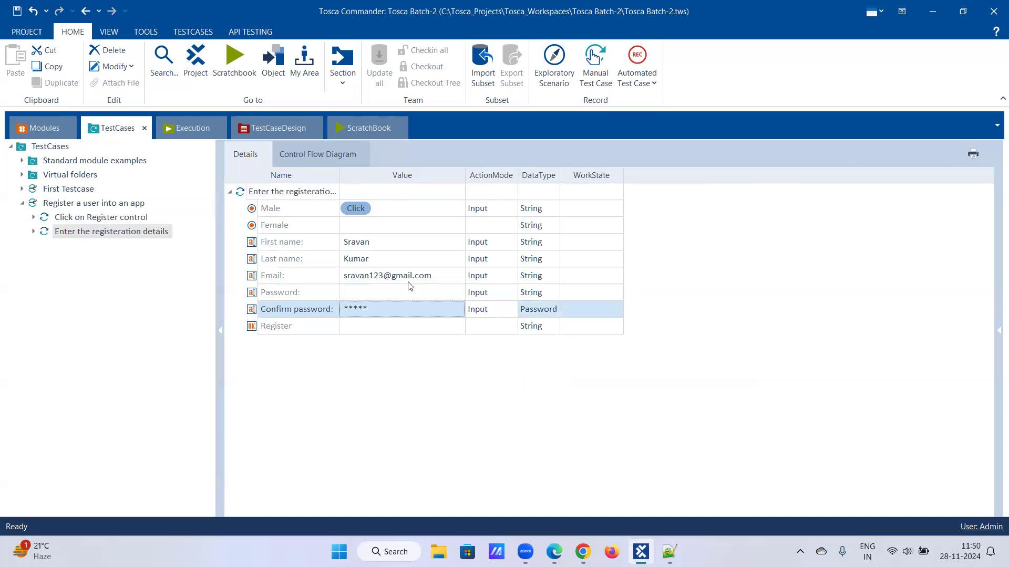
{"action": "left_click", "coordinate": [542, 312]}
{"action": "left_click", "coordinate": [553, 310]}
{"action": "left_click", "coordinate": [541, 326]}
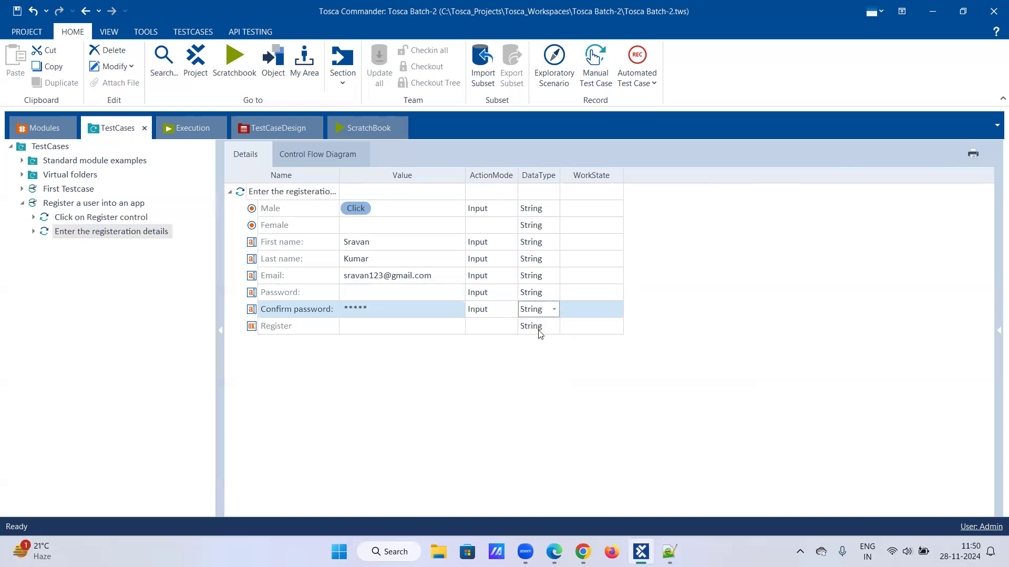
{"action": "left_click", "coordinate": [511, 327]}
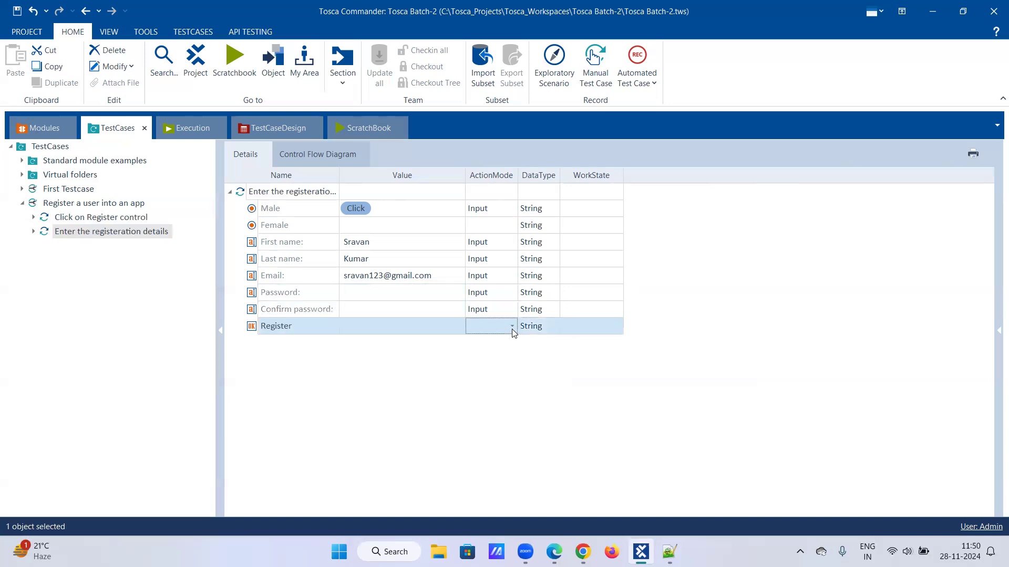
{"action": "left_click", "coordinate": [408, 298]}
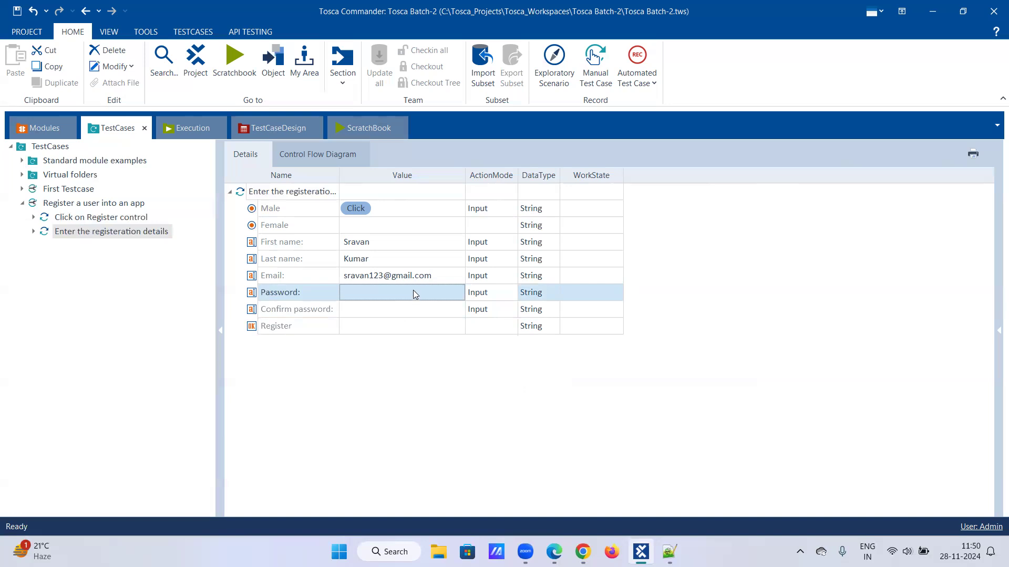
{"action": "left_click", "coordinate": [415, 293]}
{"action": "type", "text": "srv"}
{"action": "type", "text": "an123"}
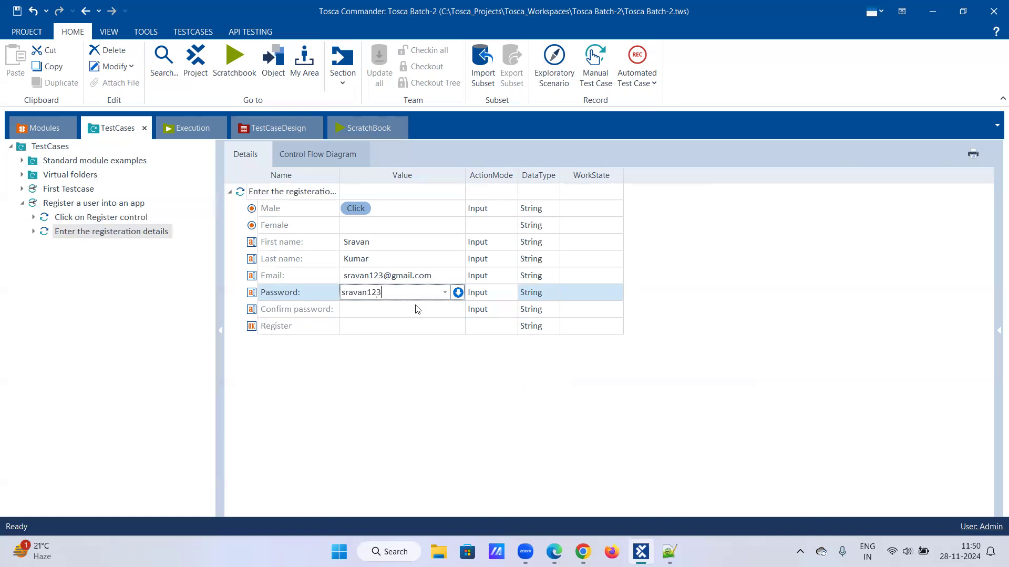
{"action": "left_click", "coordinate": [417, 309]}
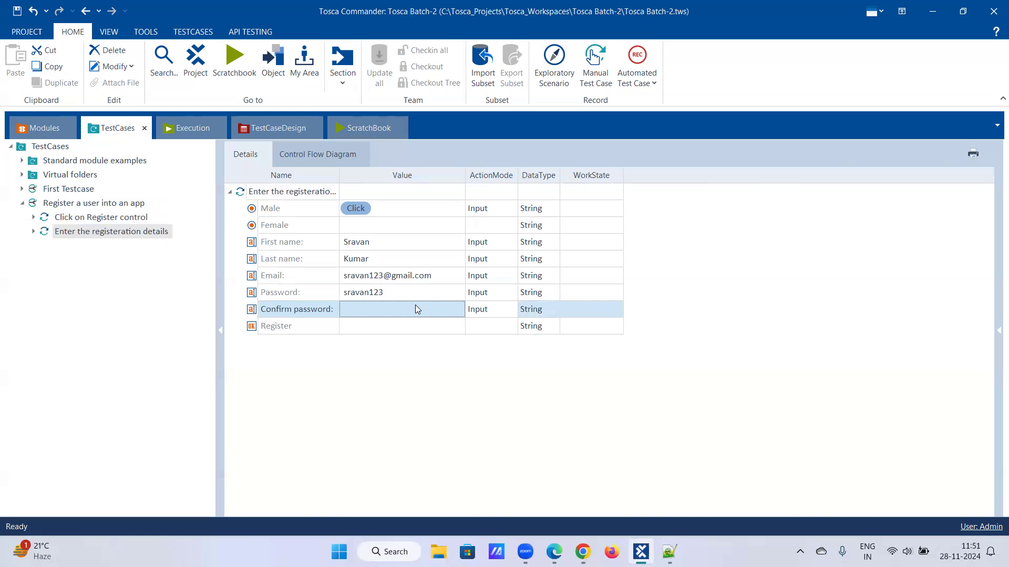
{"action": "left_click", "coordinate": [415, 307]}
{"action": "type", "text": "sravan123"}
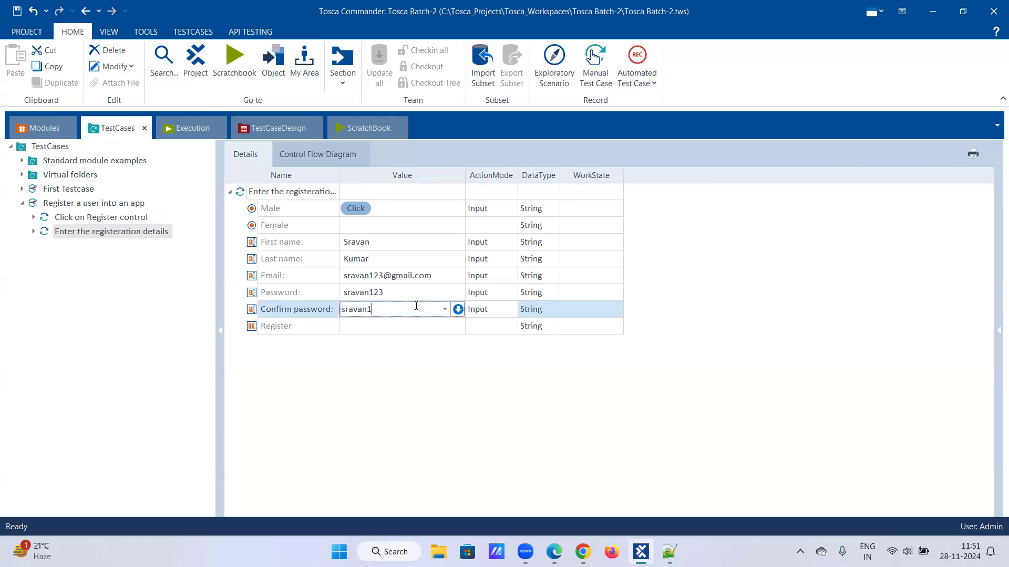
- Switch Password's data type to Password, then back to String, and re-enter the password
{"action": "left_click", "coordinate": [543, 297]}
{"action": "left_click", "coordinate": [555, 293]}
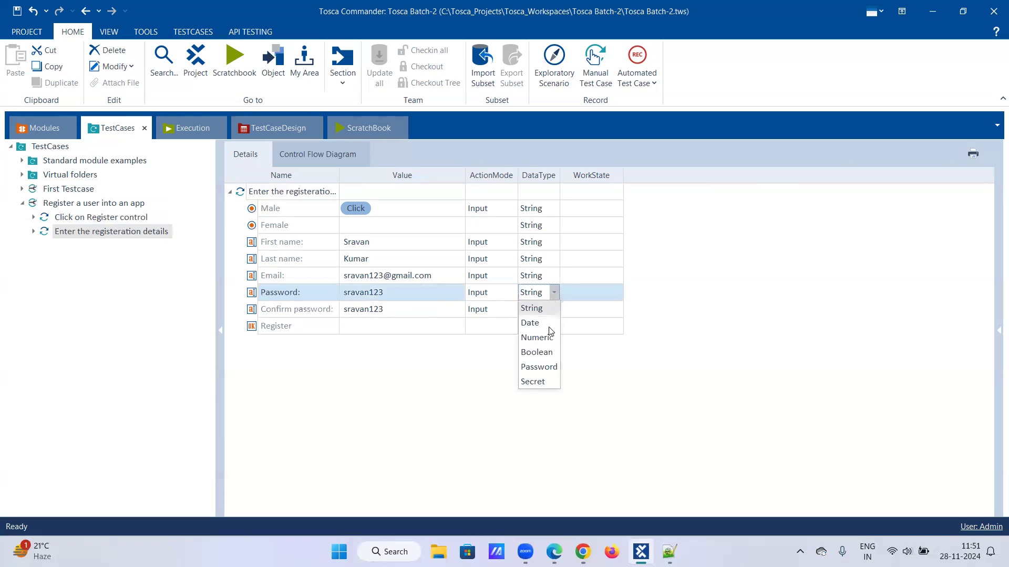
{"action": "left_click", "coordinate": [538, 367]}
{"action": "left_click", "coordinate": [425, 307]}
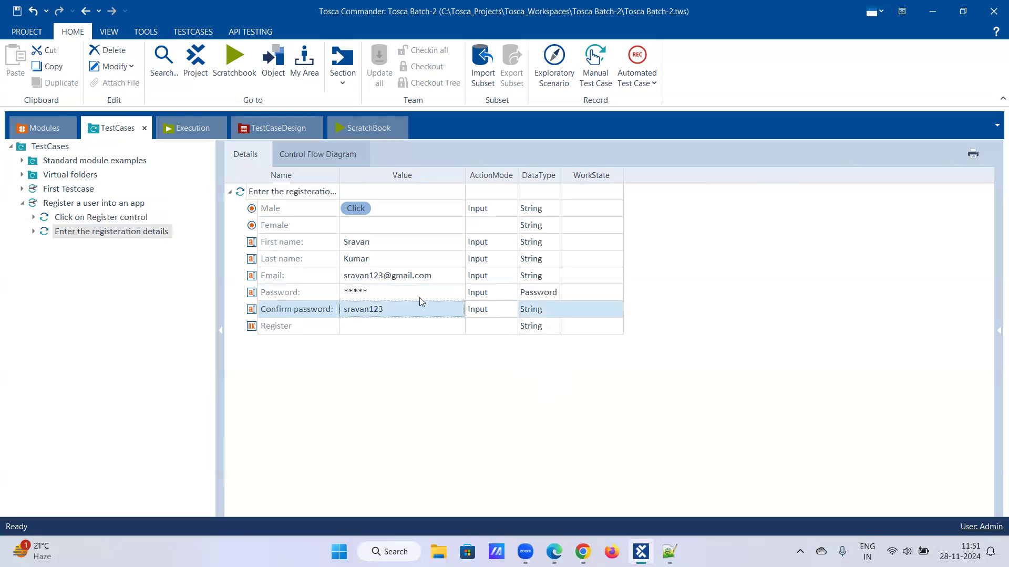
{"action": "left_click", "coordinate": [410, 295]}
{"action": "left_click", "coordinate": [553, 297]}
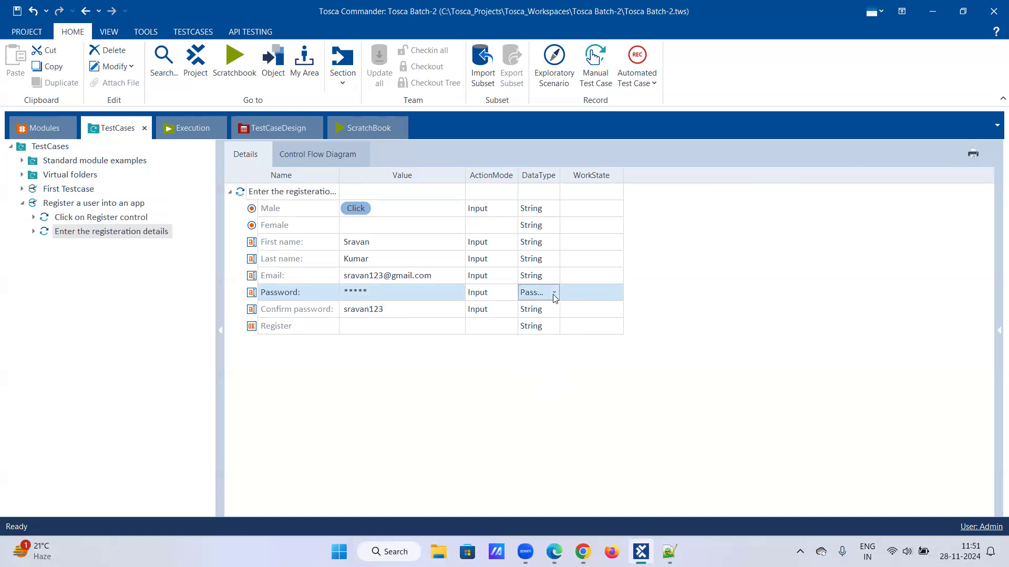
{"action": "left_click", "coordinate": [553, 298]}
{"action": "left_click", "coordinate": [549, 315]}
{"action": "left_click", "coordinate": [432, 314]}
{"action": "left_click", "coordinate": [419, 294]}
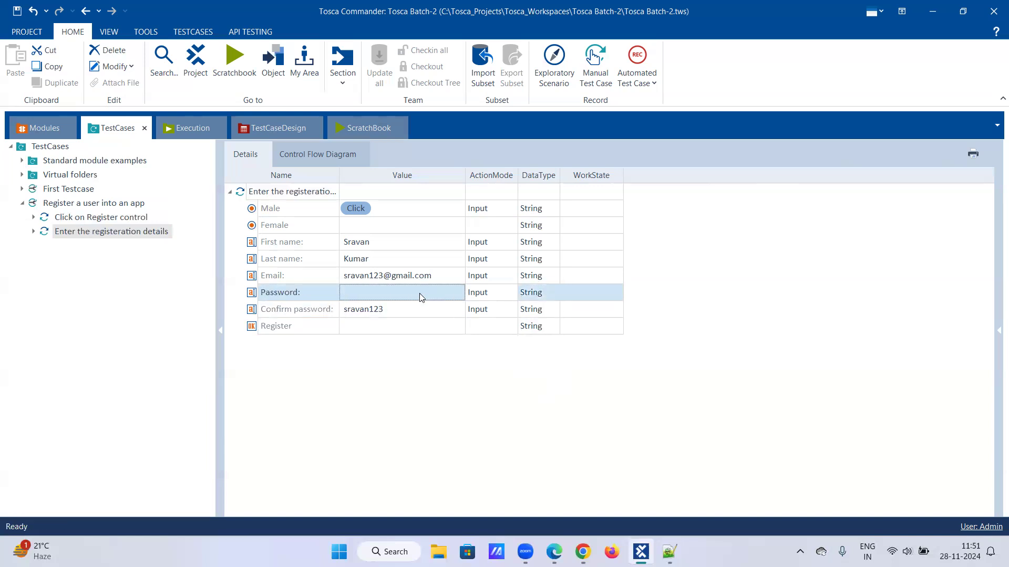
{"action": "type", "text": "sravan123"}
{"action": "key", "text": "Return"}
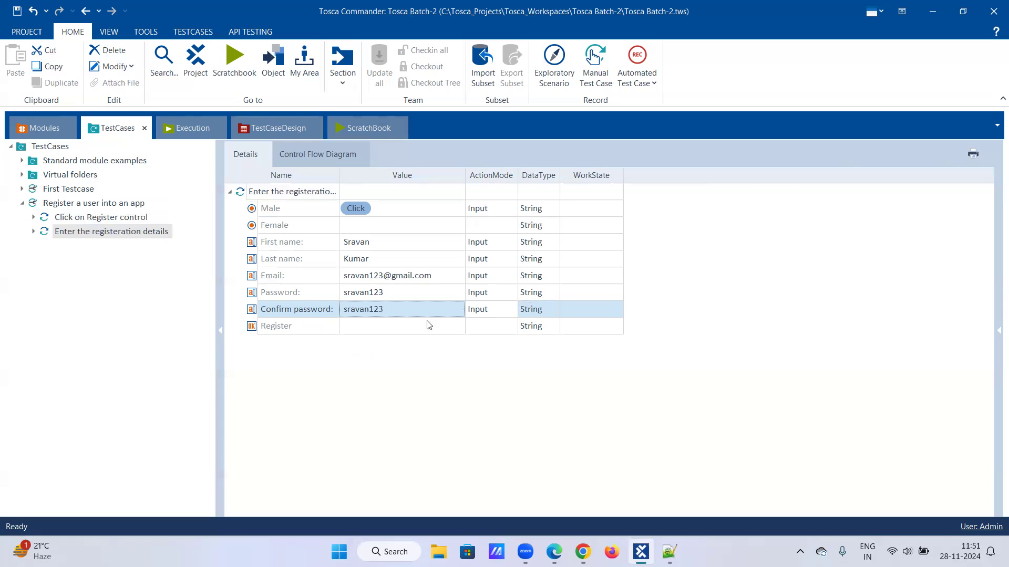
- Set the Register value to Click
{"action": "left_click", "coordinate": [402, 325]}
{"action": "left_click", "coordinate": [401, 326]}
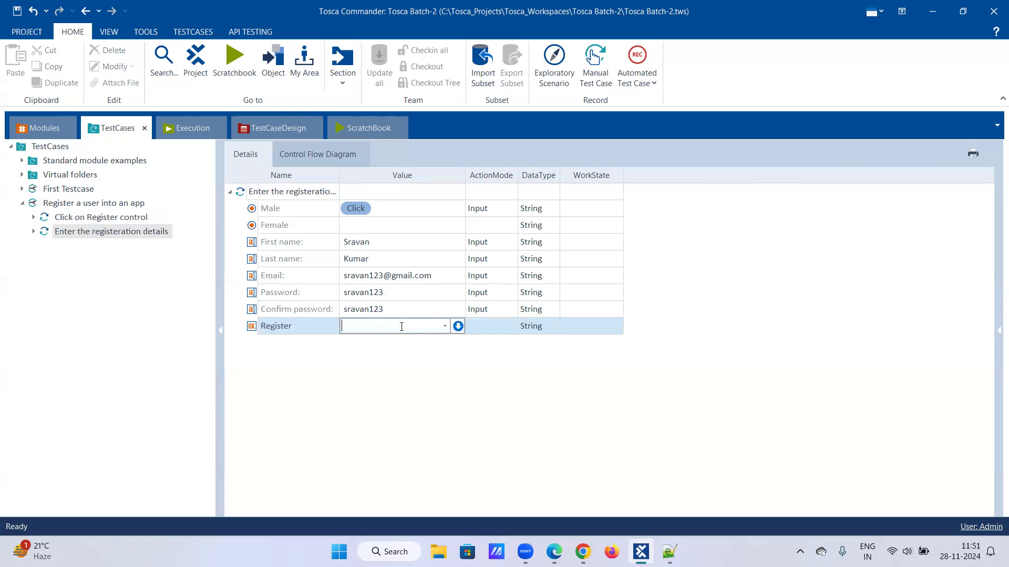
{"action": "left_click", "coordinate": [445, 325]}
{"action": "left_click", "coordinate": [418, 341]}
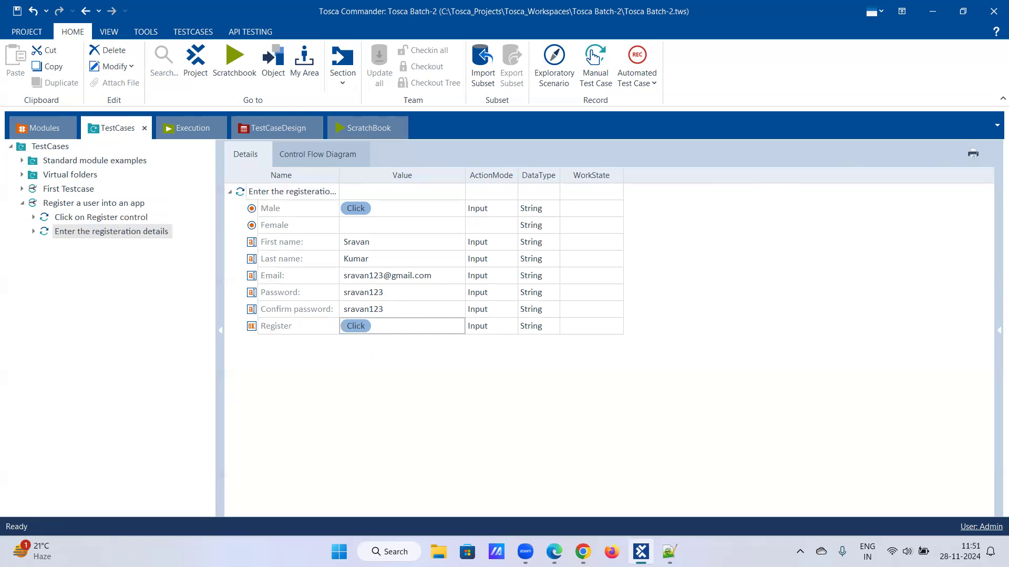
- Send the Demo Web Shop back to its home page in Chrome and return to Tosca
{"action": "left_click", "coordinate": [583, 551]}
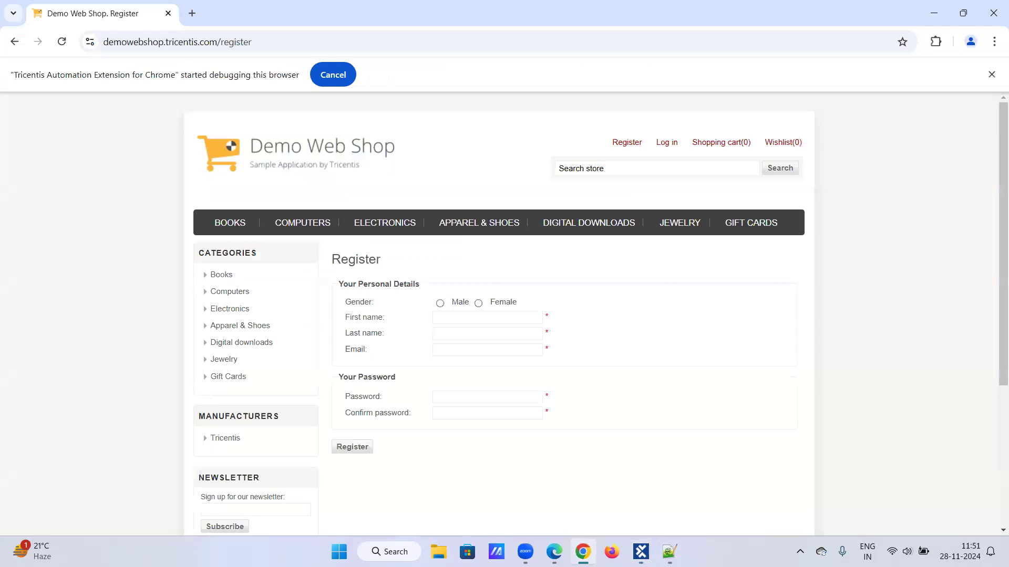
{"action": "left_click", "coordinate": [335, 152]}
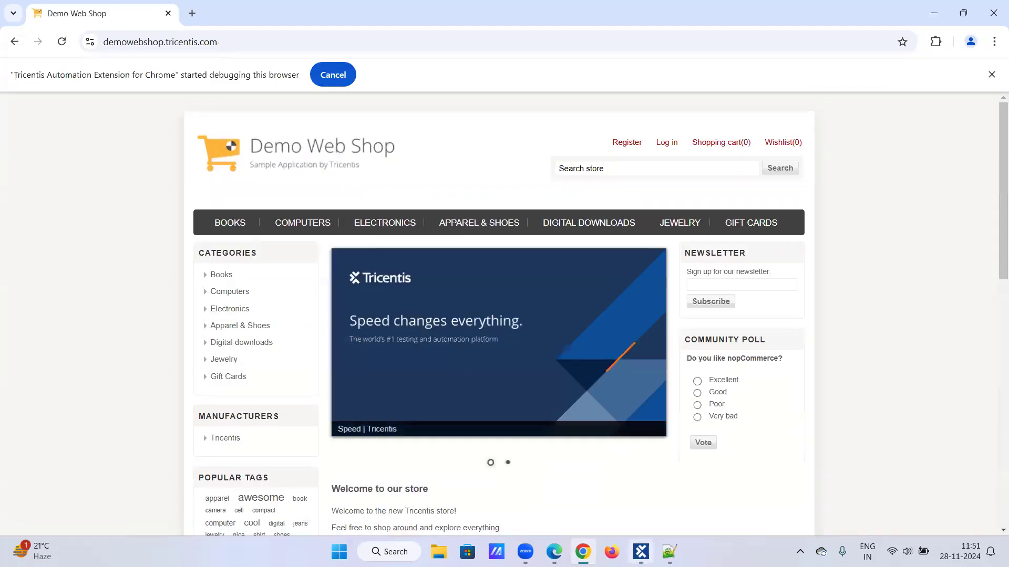
{"action": "left_click", "coordinate": [640, 552]}
- Select both registration test steps and run them in ScratchBook
{"action": "left_click", "coordinate": [139, 217]}
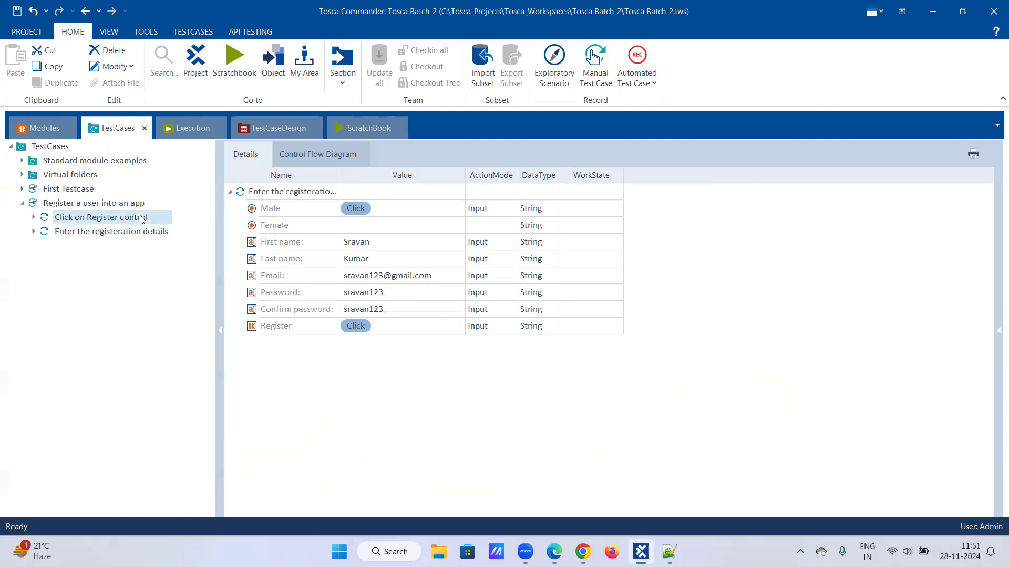
{"action": "left_click", "coordinate": [140, 231], "text": "ctrl"}
{"action": "right_click", "coordinate": [140, 231]}
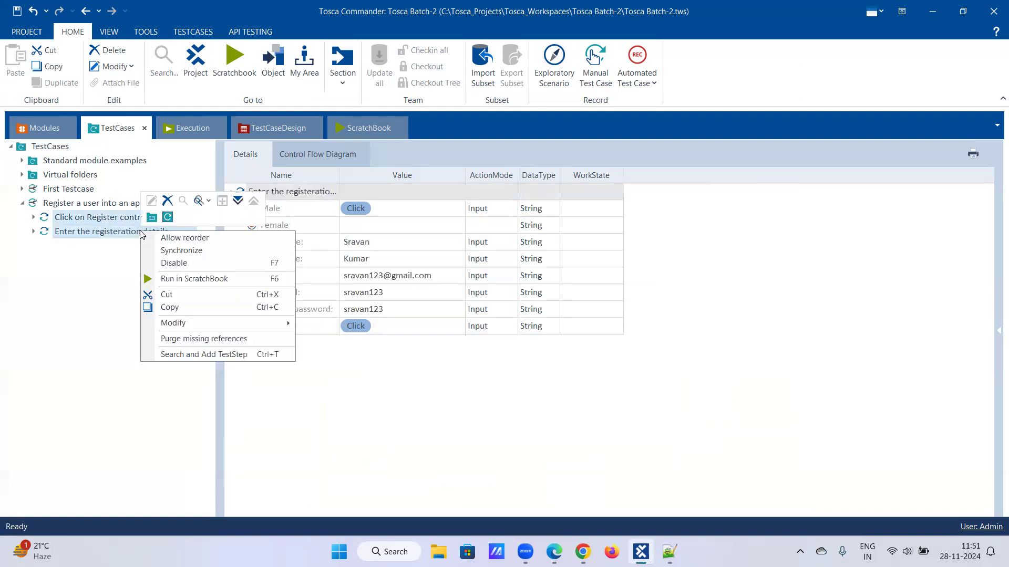
{"action": "left_click", "coordinate": [164, 285]}
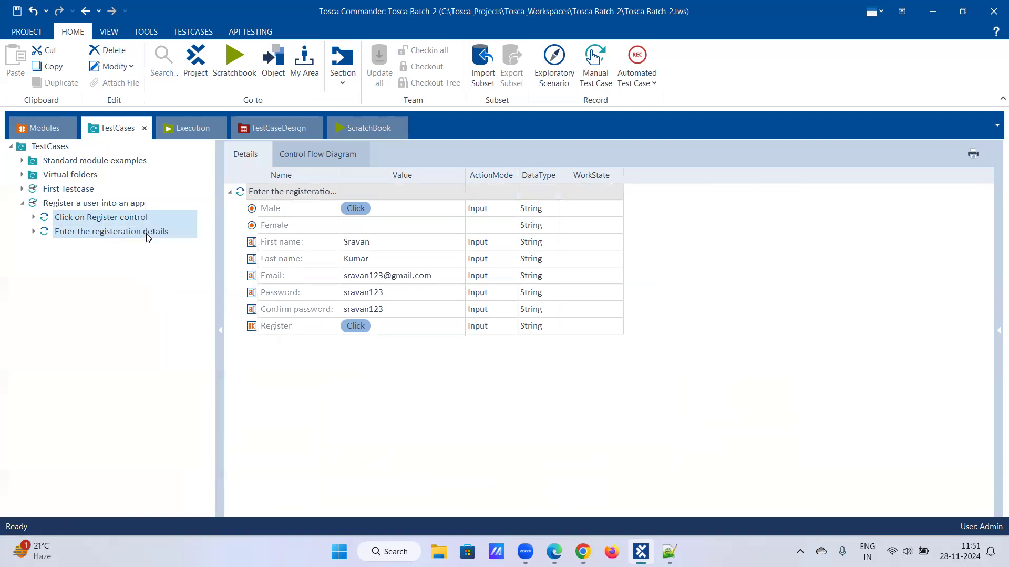
{"action": "right_click", "coordinate": [145, 232]}
{"action": "left_click", "coordinate": [167, 275]}
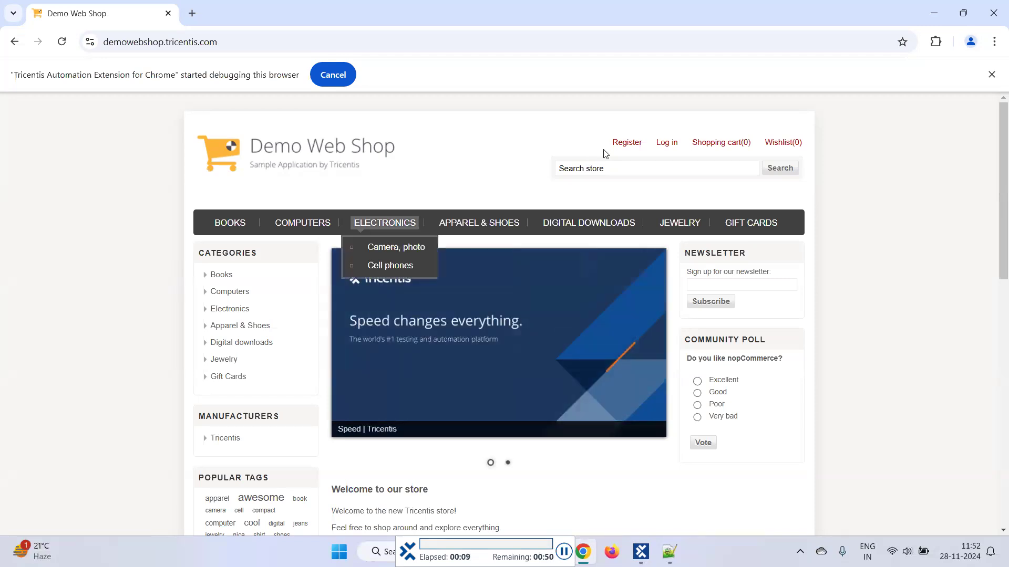
- Let the ScratchBook run fill the Demo Web Shop registration form with the test data
{"action": "left_click", "coordinate": [624, 145]}
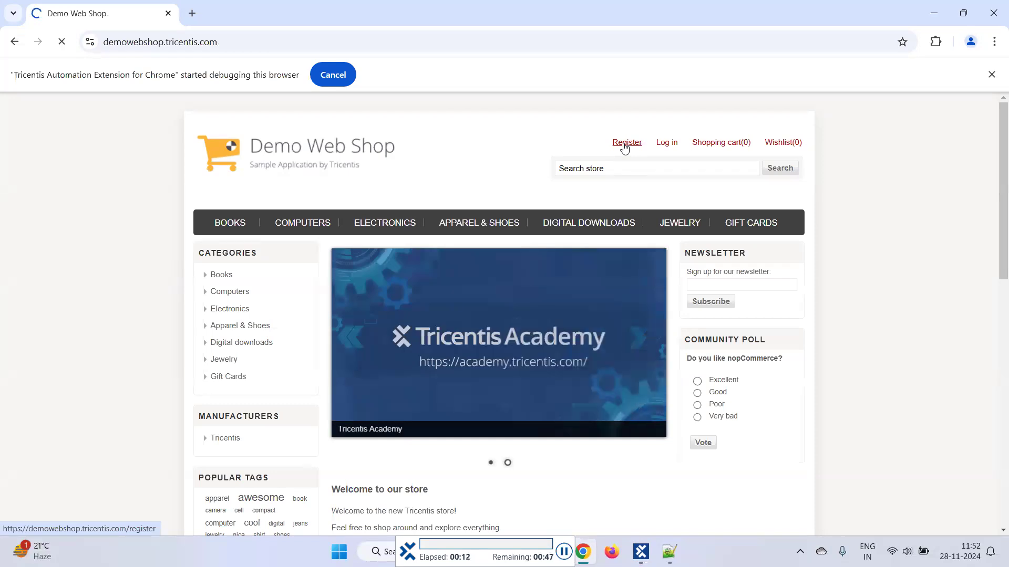
{"action": "left_click", "coordinate": [440, 304]}
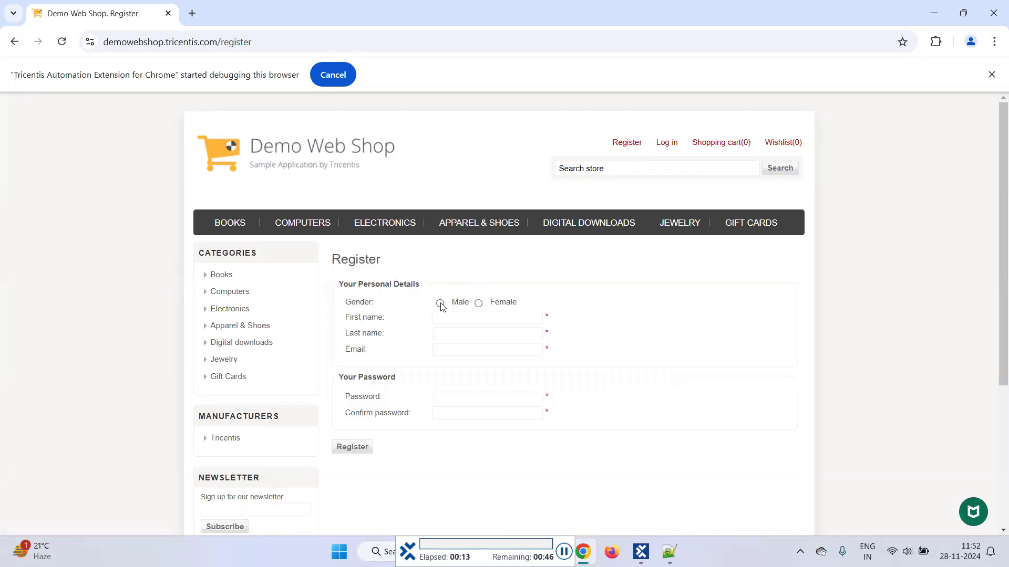
{"action": "key", "text": "Tab"}
{"action": "key", "text": "Tab"}
{"action": "key", "text": "Tab"}
{"action": "key", "text": "Tab"}
{"action": "type", "text": "sravan123"}
{"action": "key", "text": "Tab"}
{"action": "type", "text": "sravan123"}
{"action": "left_click", "coordinate": [353, 317]}
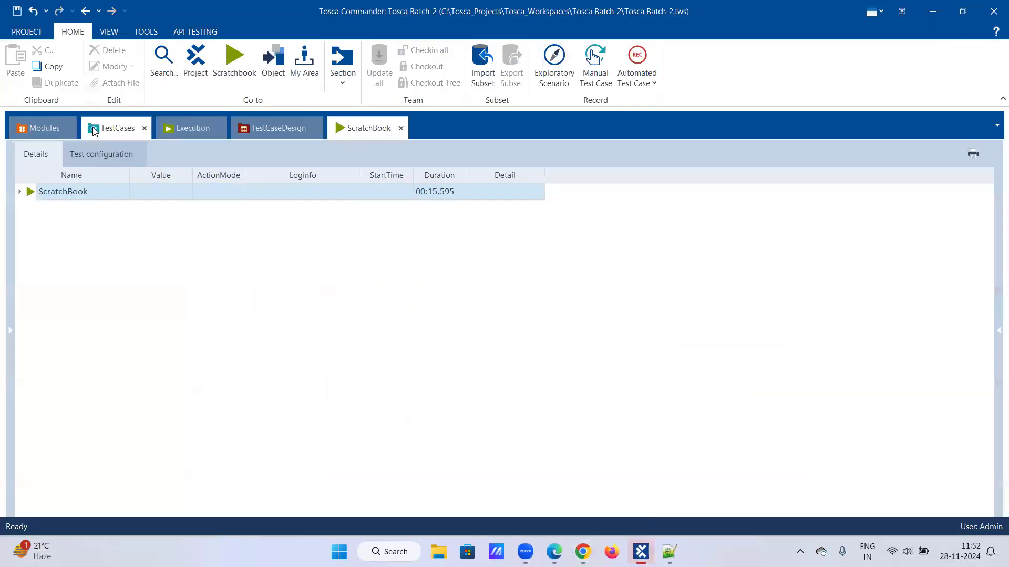
- Replace the First name and Last name values with the new test user's names
{"action": "left_click", "coordinate": [121, 132]}
{"action": "left_click", "coordinate": [386, 243]}
{"action": "left_click", "coordinate": [384, 243]}
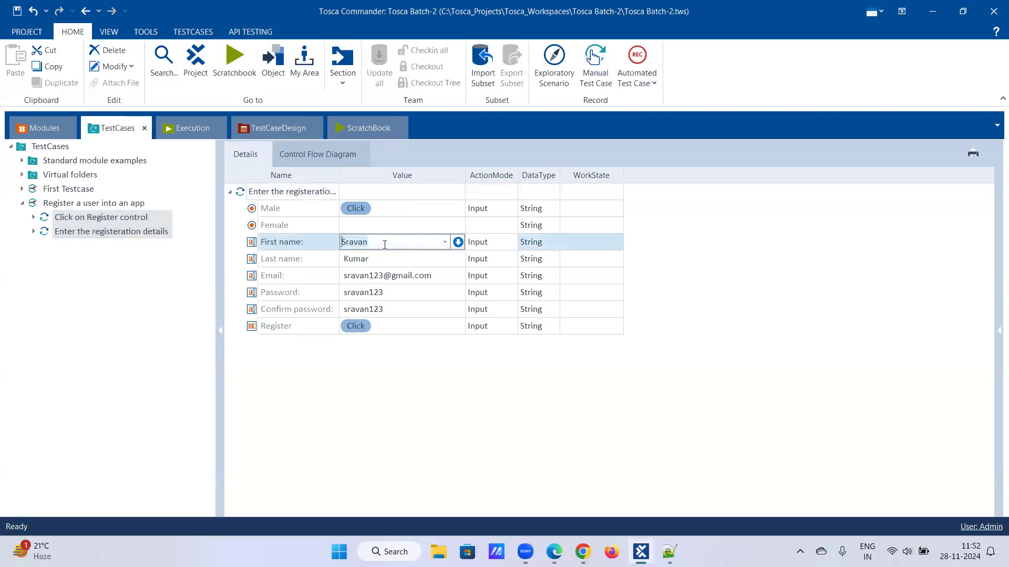
{"action": "key", "text": "ctrl+a"}
{"action": "key", "text": "BackSpace"}
{"action": "left_click", "coordinate": [412, 259]}
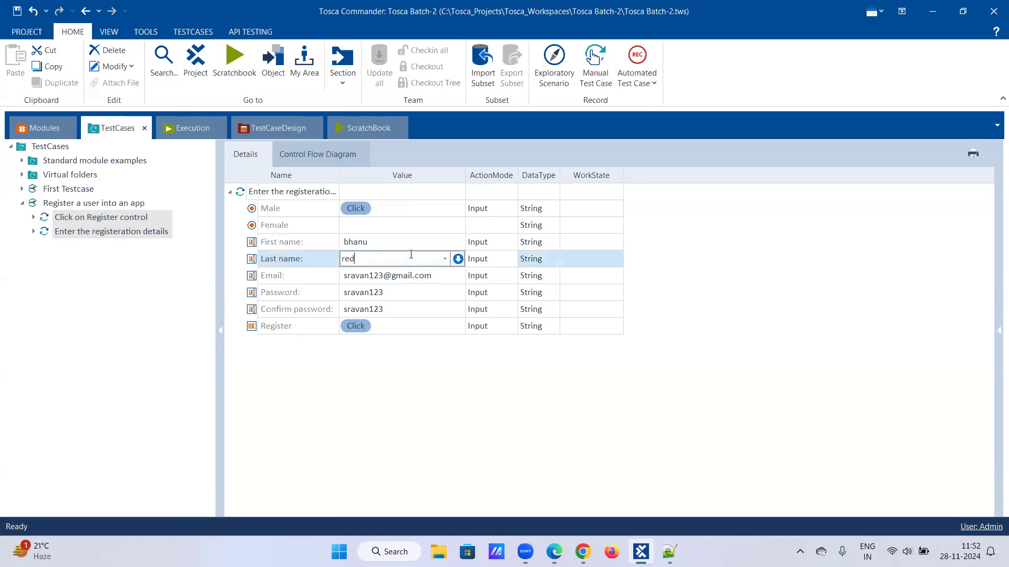
- Update the Email value and set new matching Password and Confirm password values
{"action": "left_click", "coordinate": [381, 275]}
{"action": "key", "text": "BackSpace"}
{"action": "key", "text": "BackSpace"}
{"action": "key", "text": "BackSpace"}
{"action": "key", "text": "BackSpace"}
{"action": "key", "text": "BackSpace"}
{"action": "key", "text": "BackSpace"}
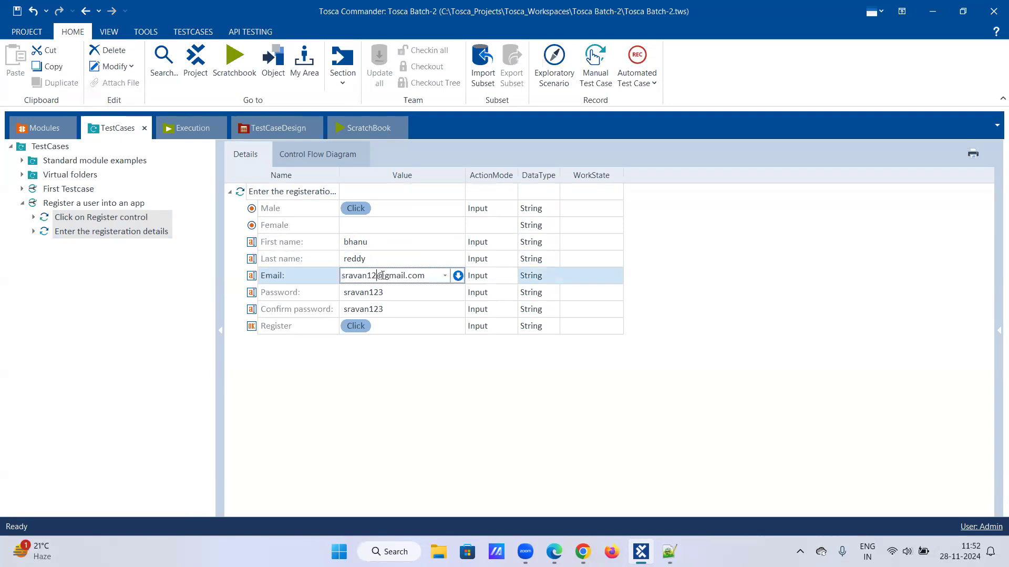
{"action": "key", "text": "BackSpace"}
{"action": "key", "text": "BackSpace"}
{"action": "key", "text": "BackSpace"}
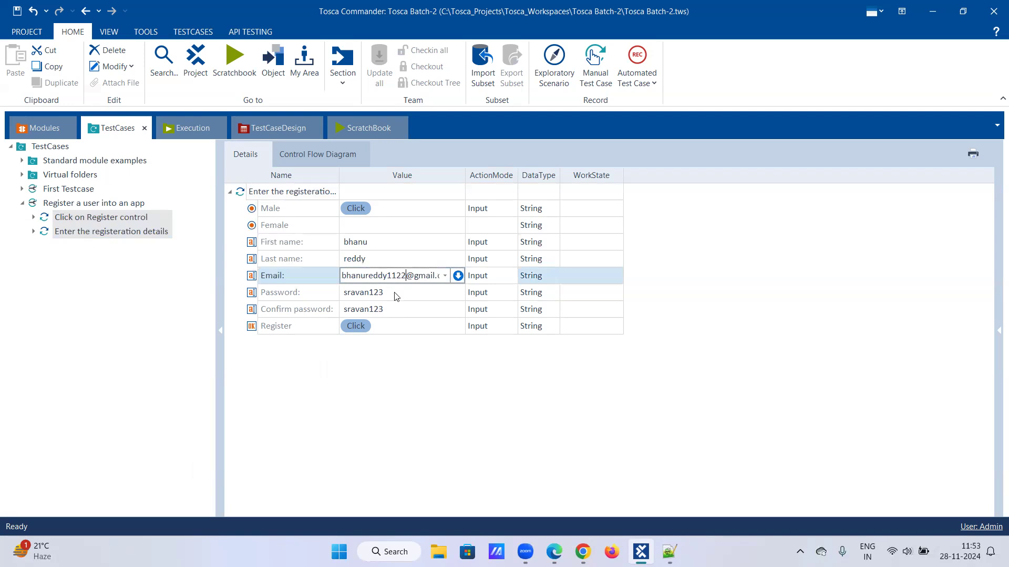
{"action": "left_click", "coordinate": [393, 292]}
{"action": "type", "text": "bhanu1212"}
{"action": "left_click", "coordinate": [396, 313]}
{"action": "type", "text": "bhanu1212"}
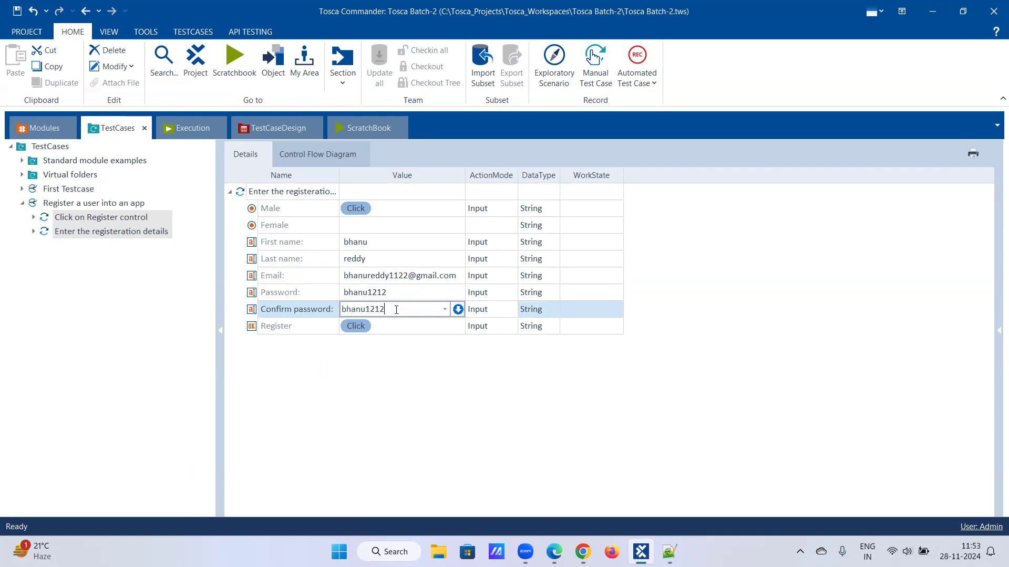
{"action": "left_click", "coordinate": [390, 352]}
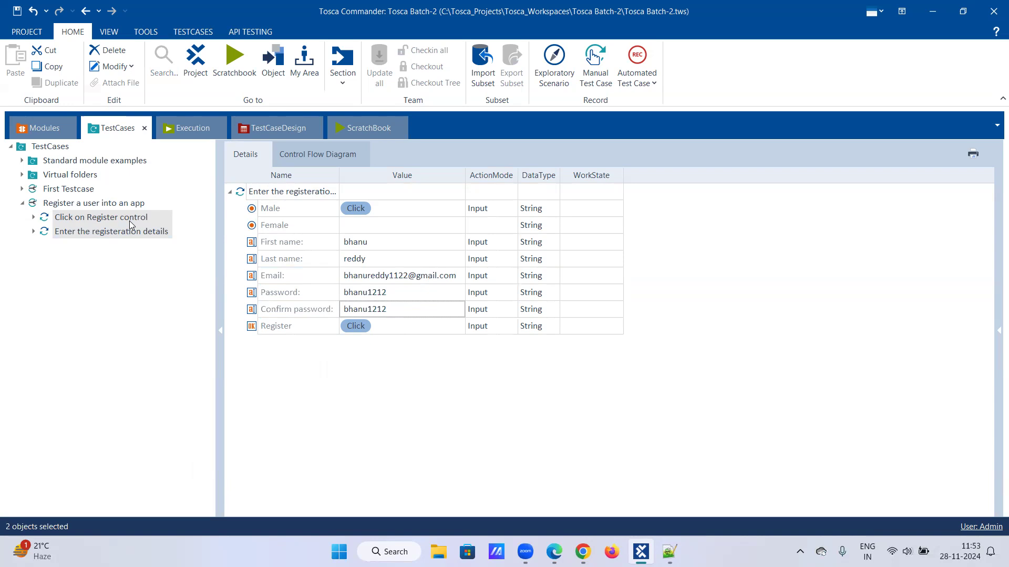
- Return the shop to its home page, then select both registration steps in Tosca
{"action": "left_click", "coordinate": [582, 552]}
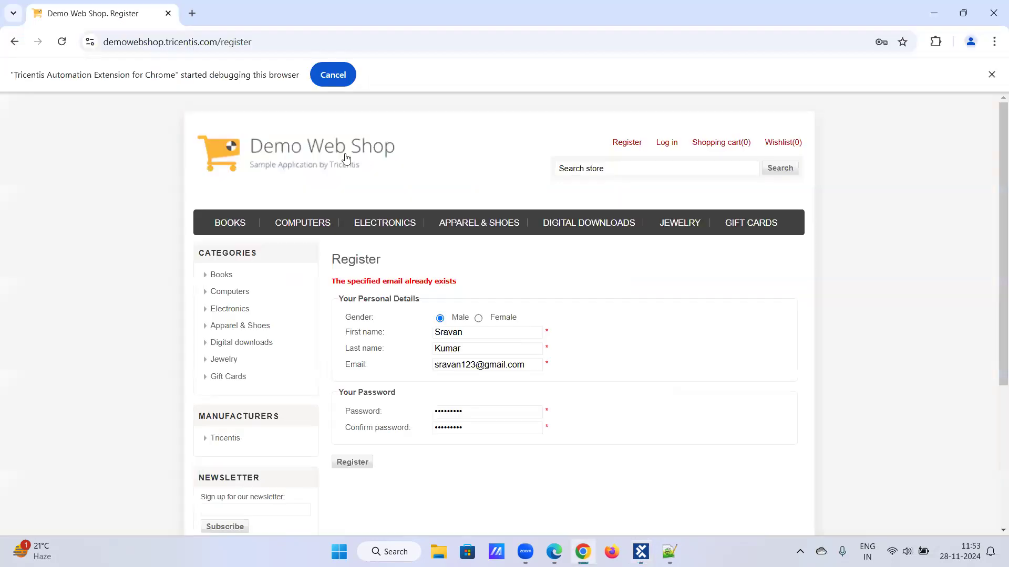
{"action": "left_click", "coordinate": [345, 158]}
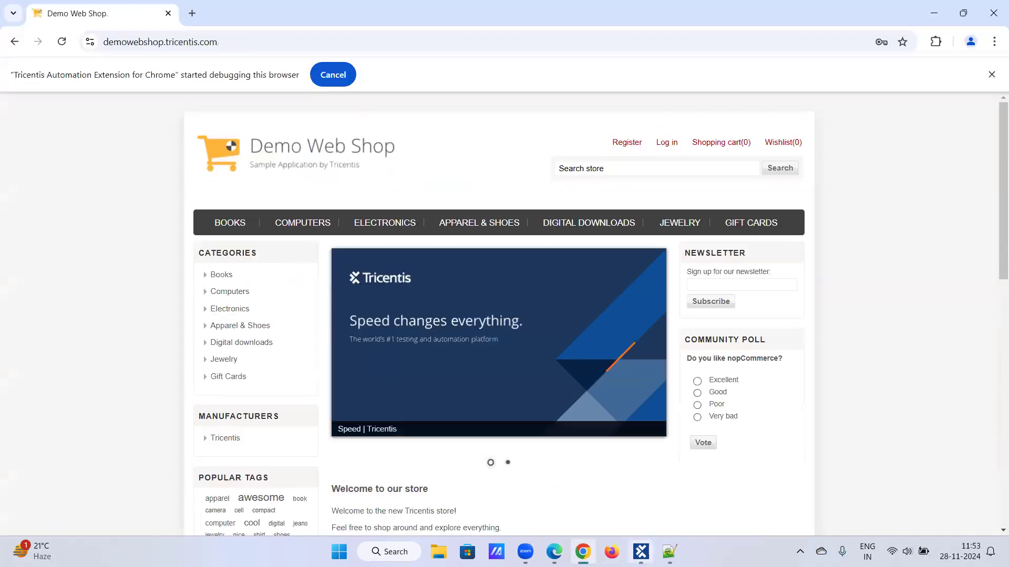
{"action": "key", "text": "alt+Tab"}
{"action": "left_click", "coordinate": [96, 218]}
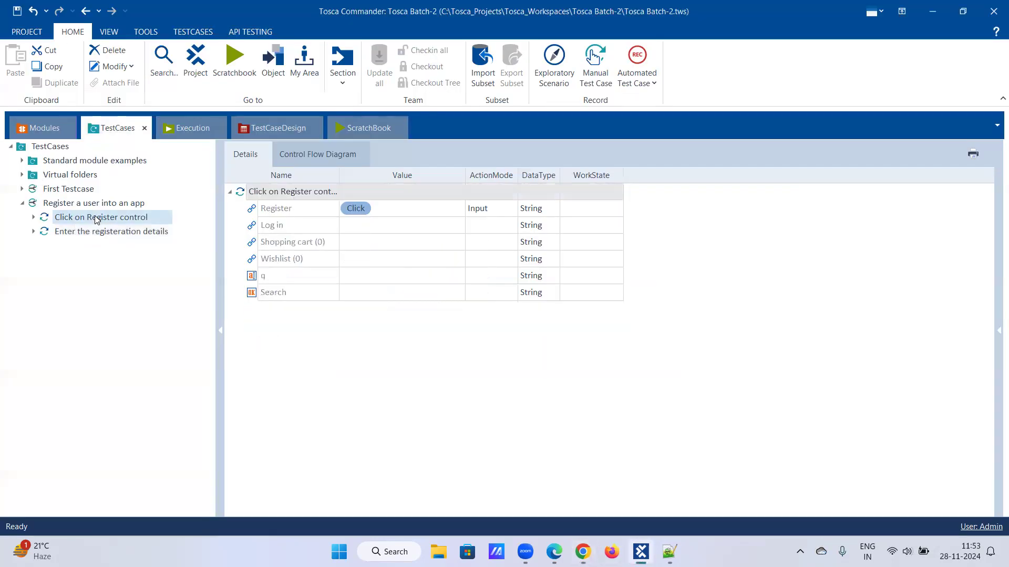
{"action": "left_click", "coordinate": [100, 232], "text": "shift"}
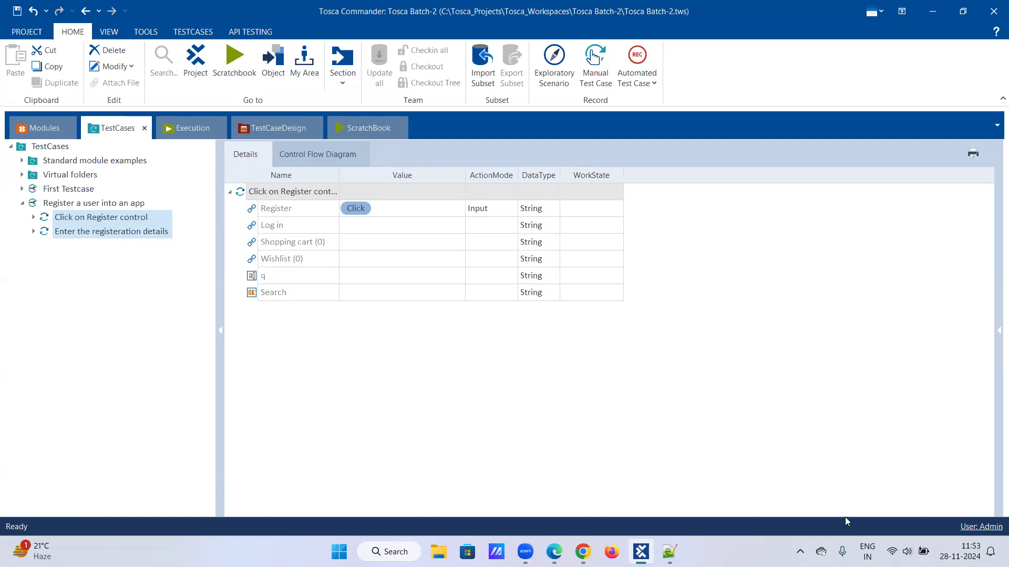
- After briefly checking the browser, switch Tosca Commander to the TestCaseDesign section
{"action": "left_click", "coordinate": [904, 549]}
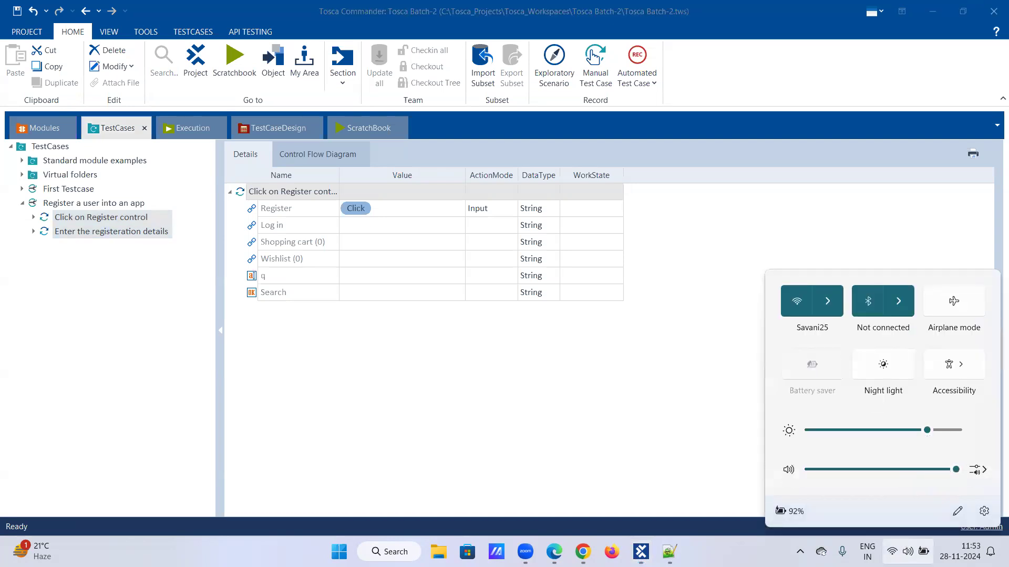
{"action": "left_click", "coordinate": [602, 361]}
{"action": "left_click", "coordinate": [583, 551]}
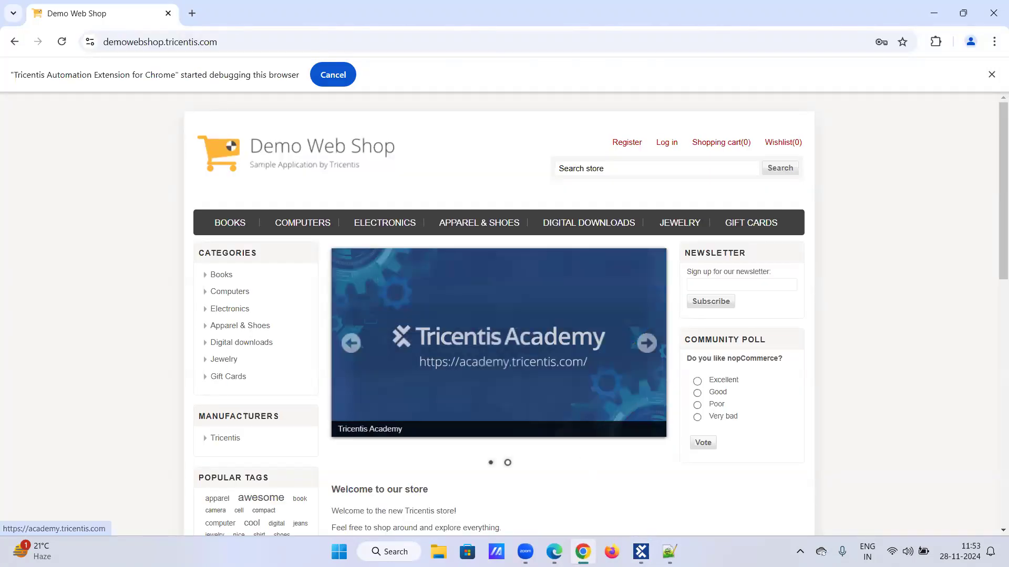
{"action": "left_click", "coordinate": [641, 551]}
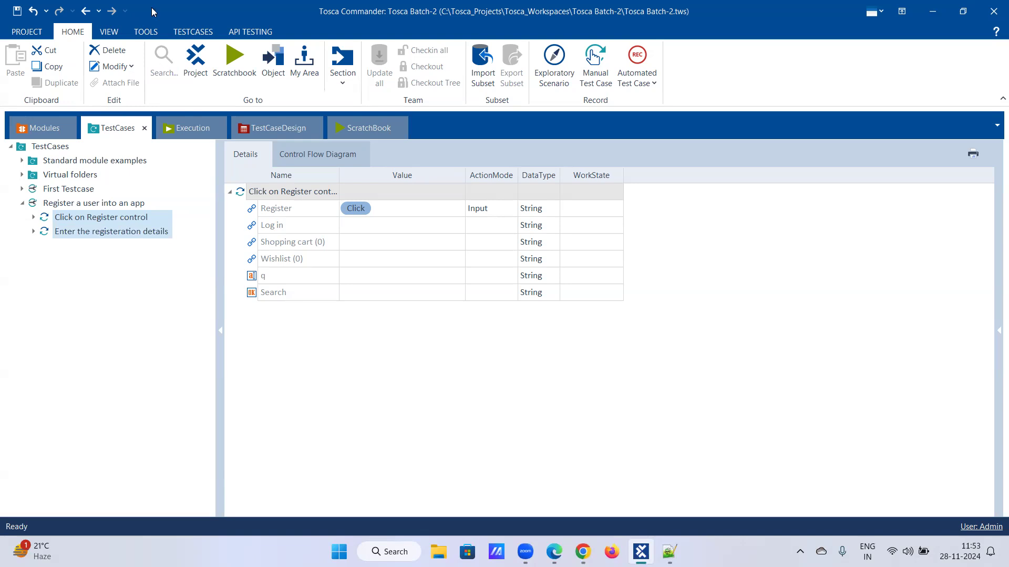
{"action": "left_click", "coordinate": [260, 128]}
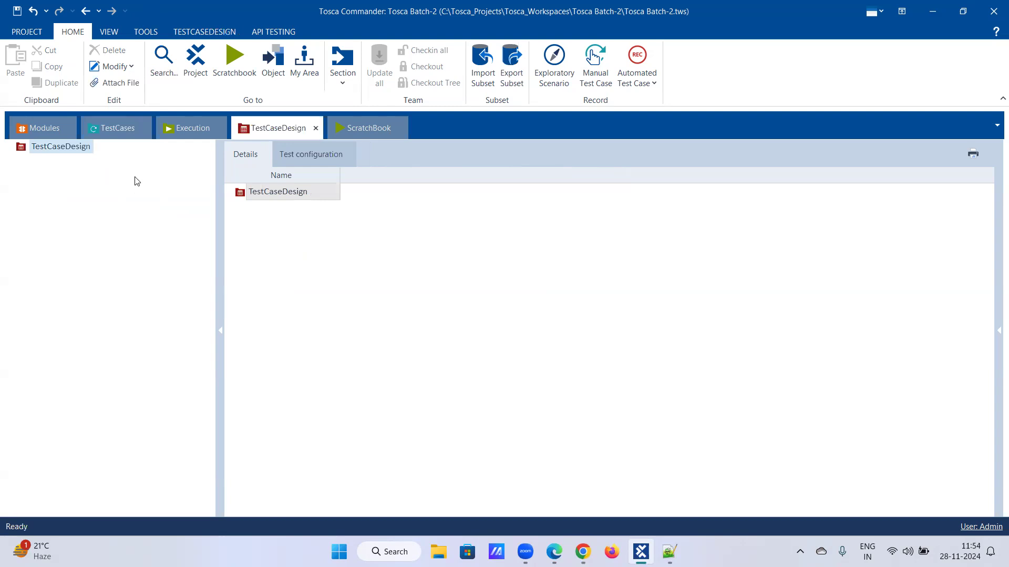
- Toggle between TestCases and TestCaseDesign, ending on TestCases with the Click on Register control step
{"action": "left_click", "coordinate": [119, 128]}
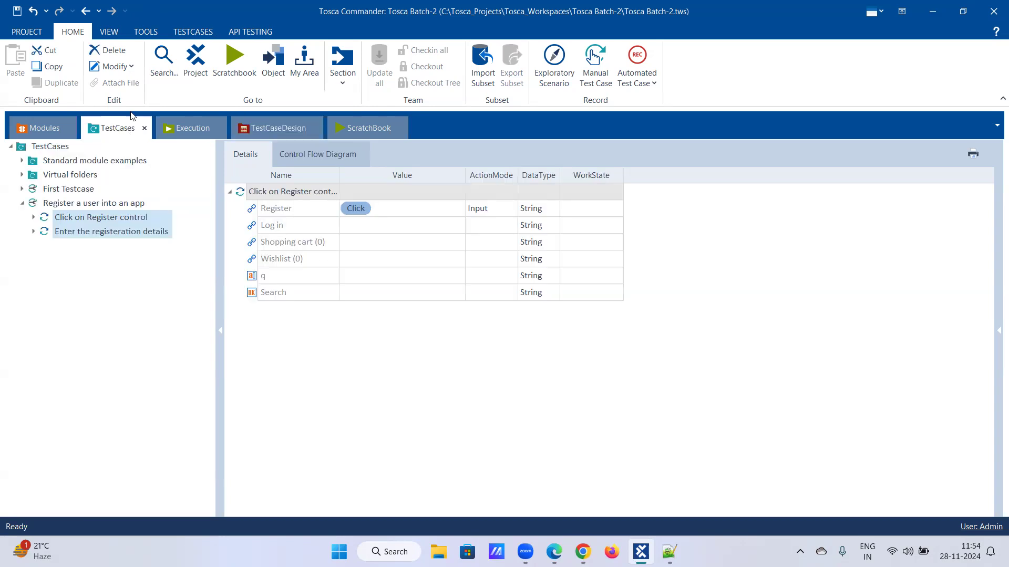
{"action": "left_click", "coordinate": [288, 131]}
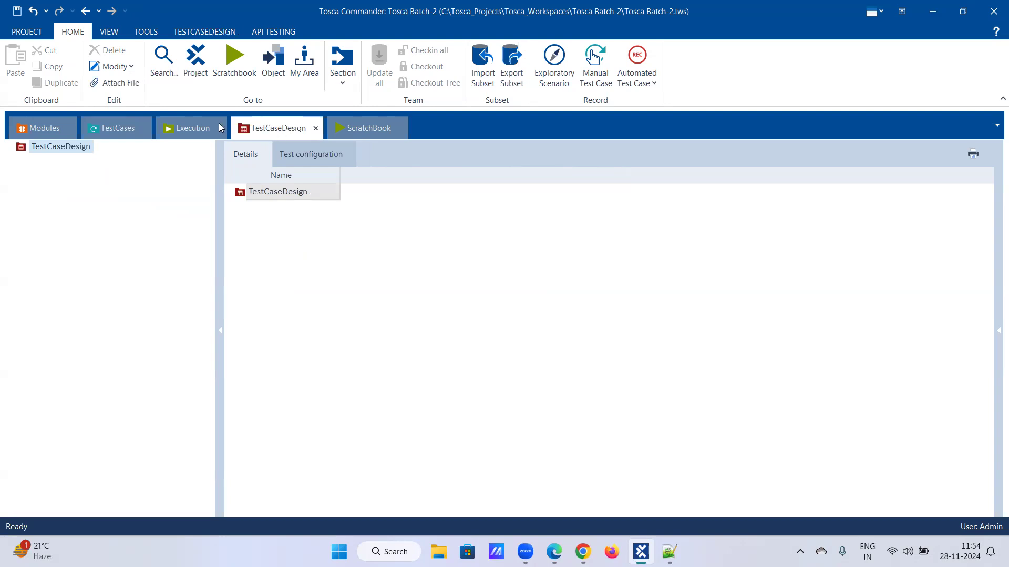
{"action": "left_click", "coordinate": [117, 130]}
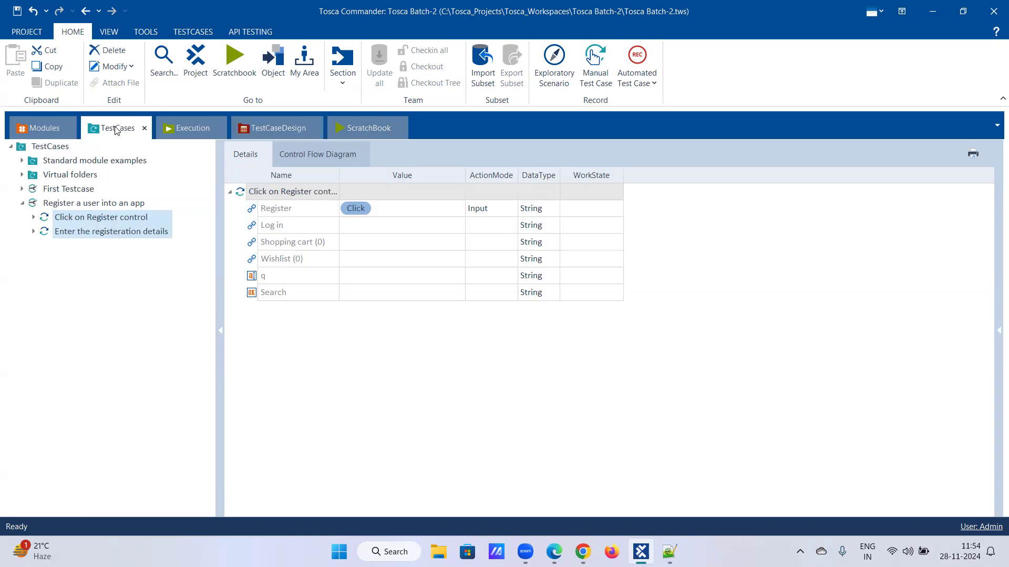
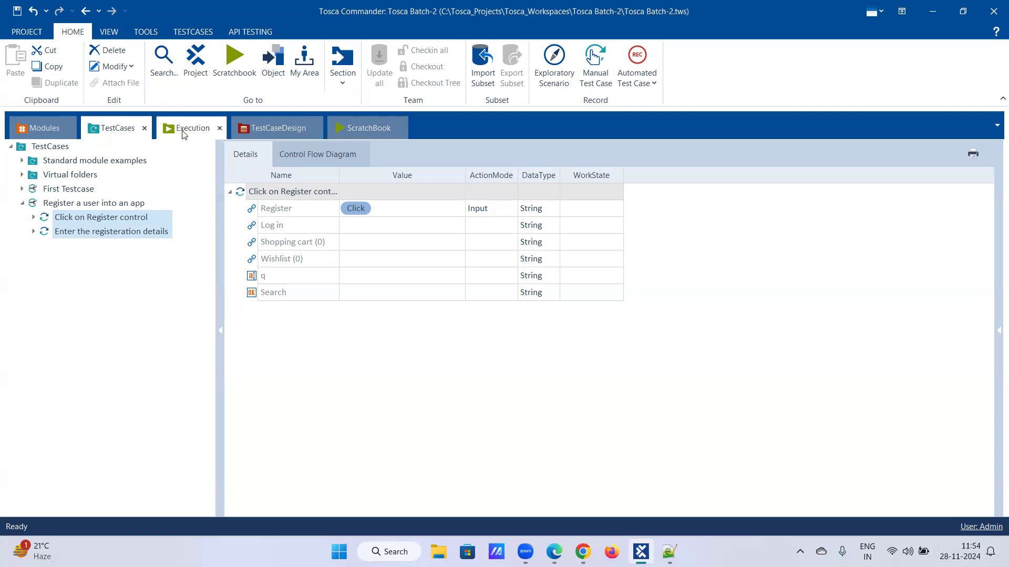
- Run both Register steps in ScratchBook so Demo Web Shop fills in and submits the registration form
{"action": "right_click", "coordinate": [112, 222]}
{"action": "left_click", "coordinate": [152, 269]}
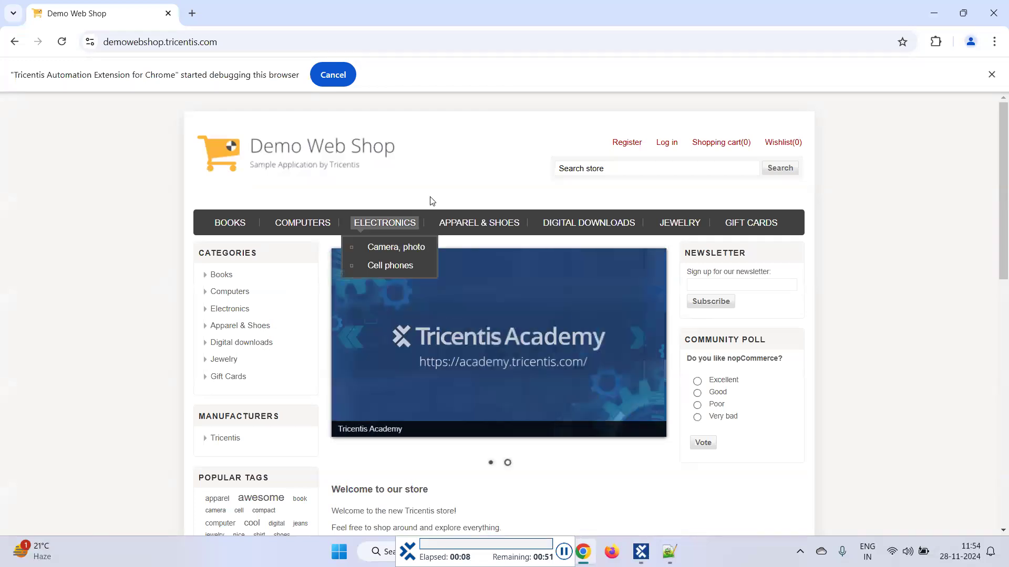
{"action": "left_click", "coordinate": [622, 149]}
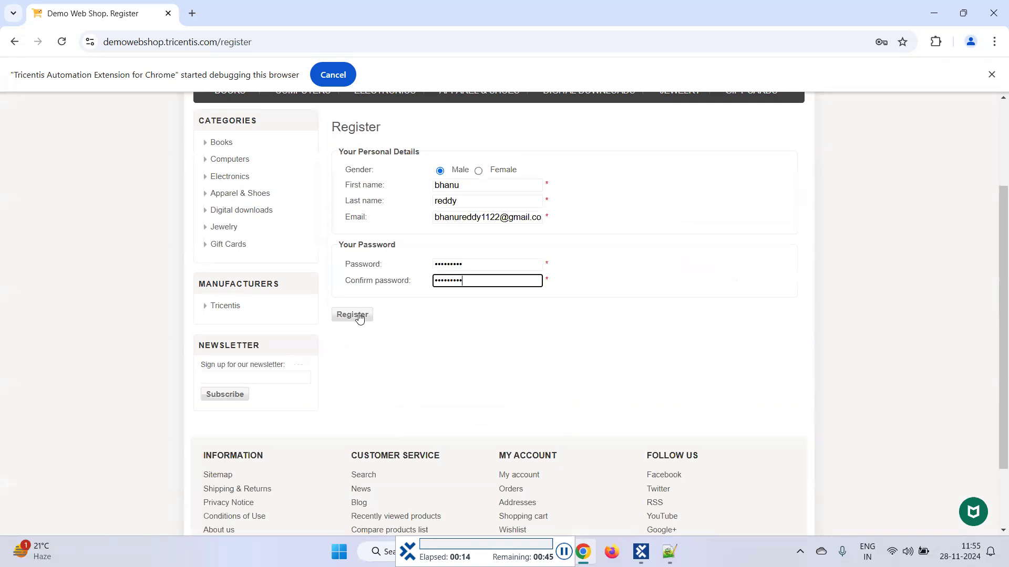
{"action": "left_click", "coordinate": [352, 315]}
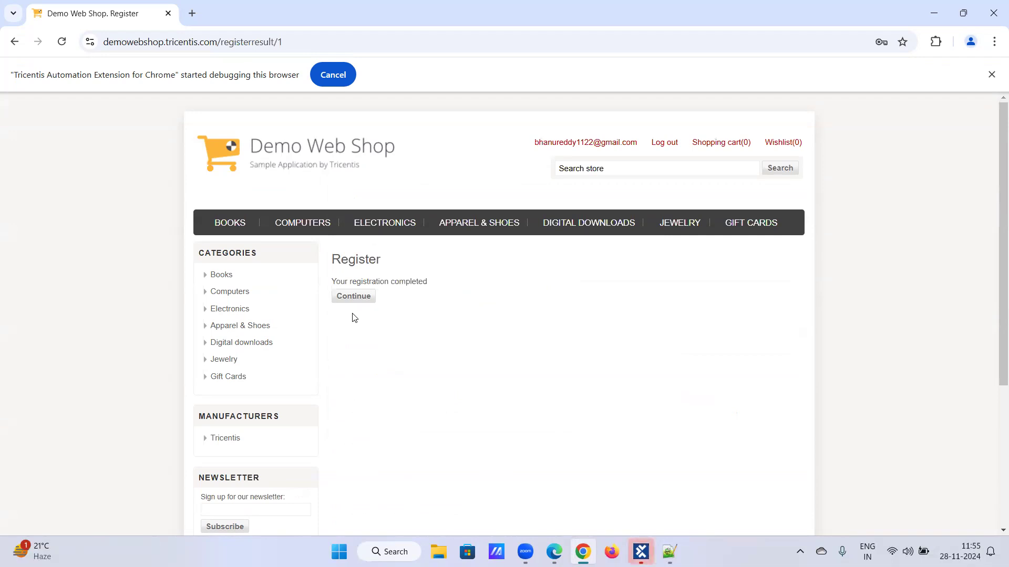
{"action": "left_click", "coordinate": [641, 551]}
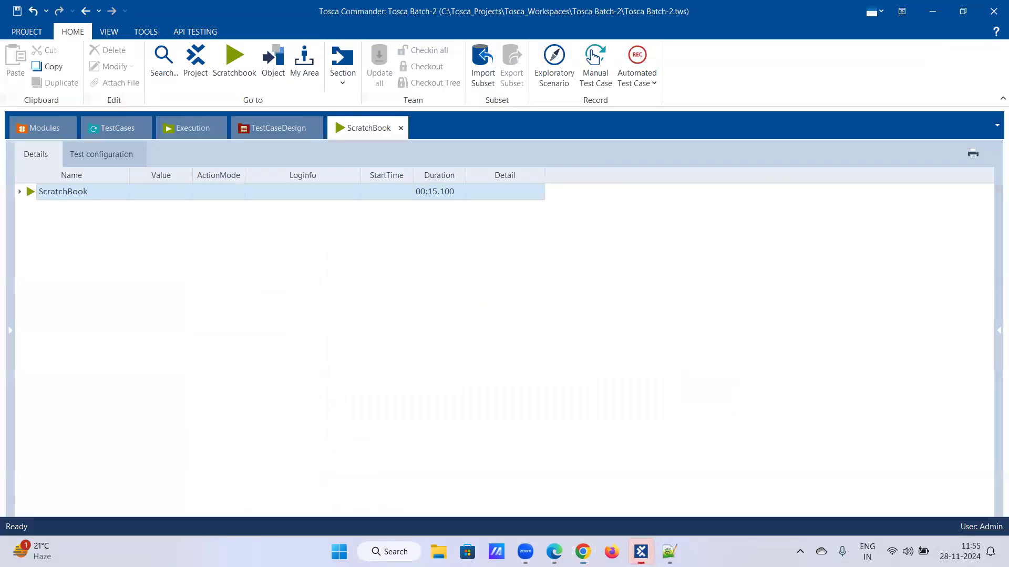
- Review the 'Enter the registeration details' step values and confirm the completed registration page in Chrome
{"action": "left_click", "coordinate": [119, 129]}
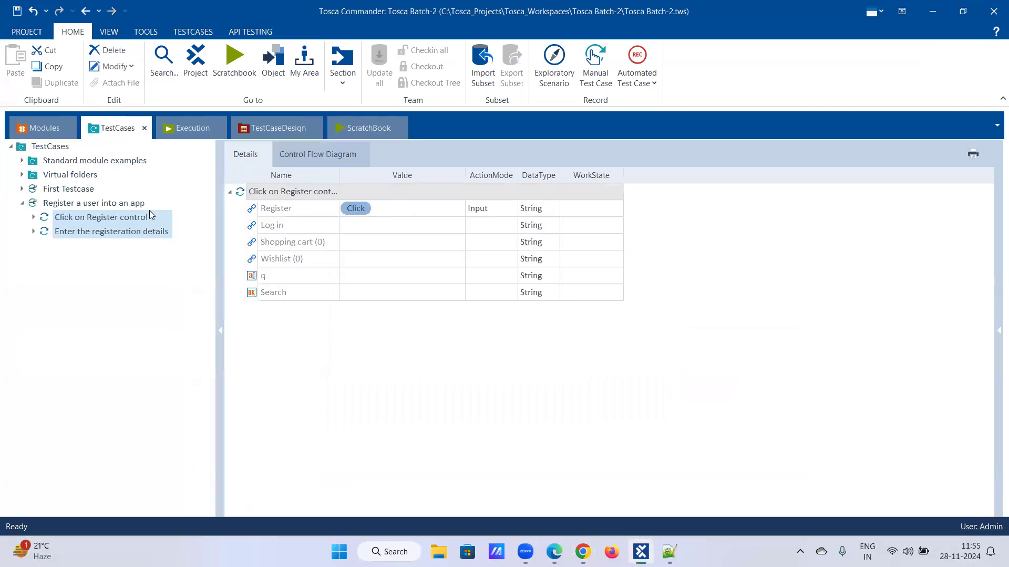
{"action": "left_click", "coordinate": [138, 233]}
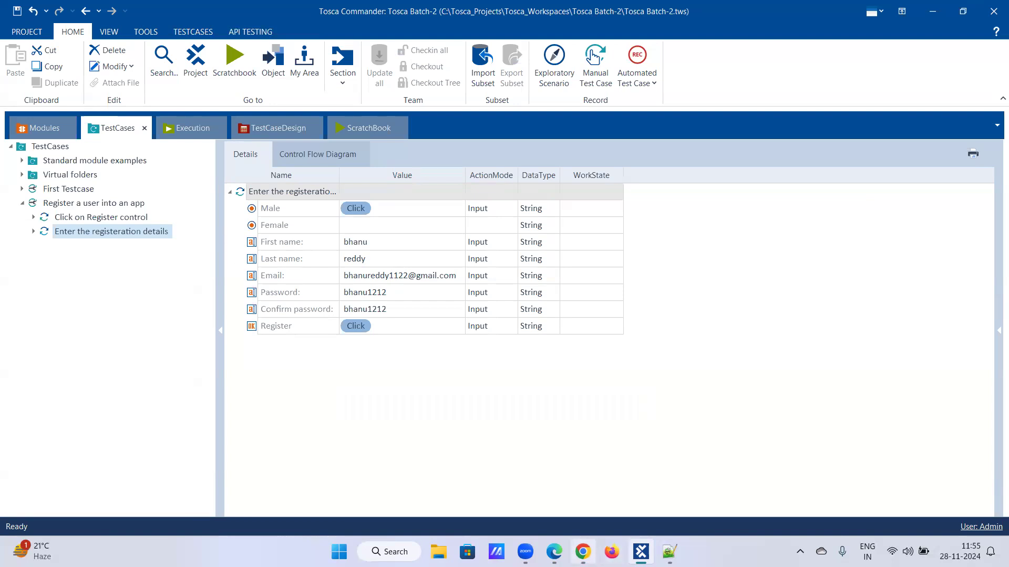
{"action": "left_click", "coordinate": [582, 551]}
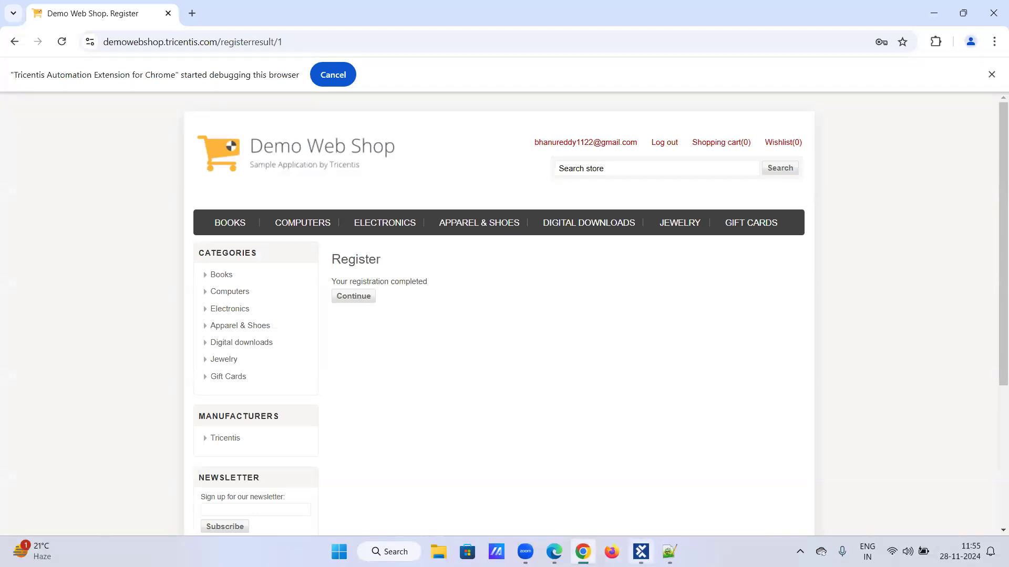
{"action": "left_click", "coordinate": [641, 552]}
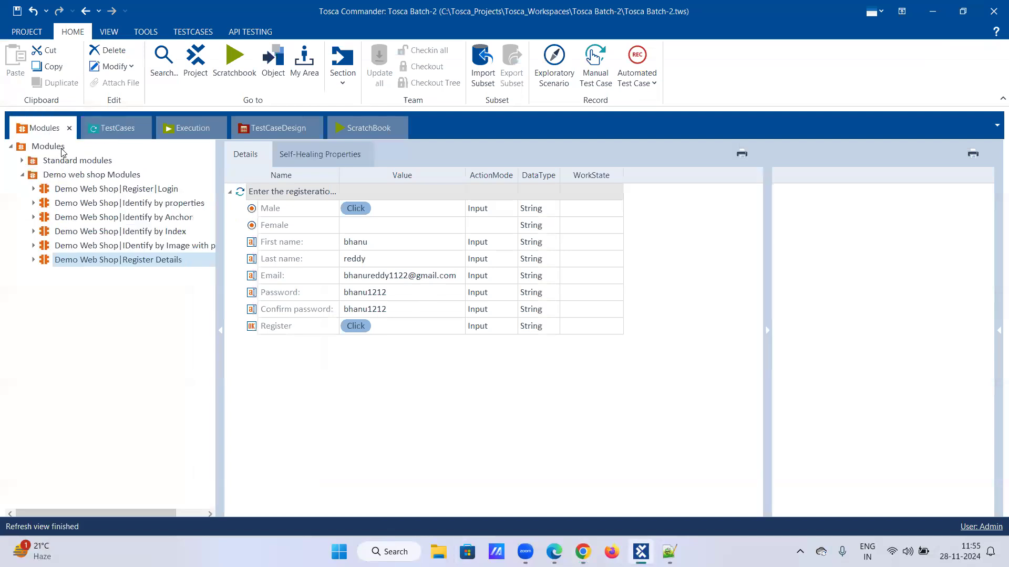
- Scan the Demo Web Shop Register window from the Demo web shop Modules folder via Scan > Application
{"action": "right_click", "coordinate": [68, 176]}
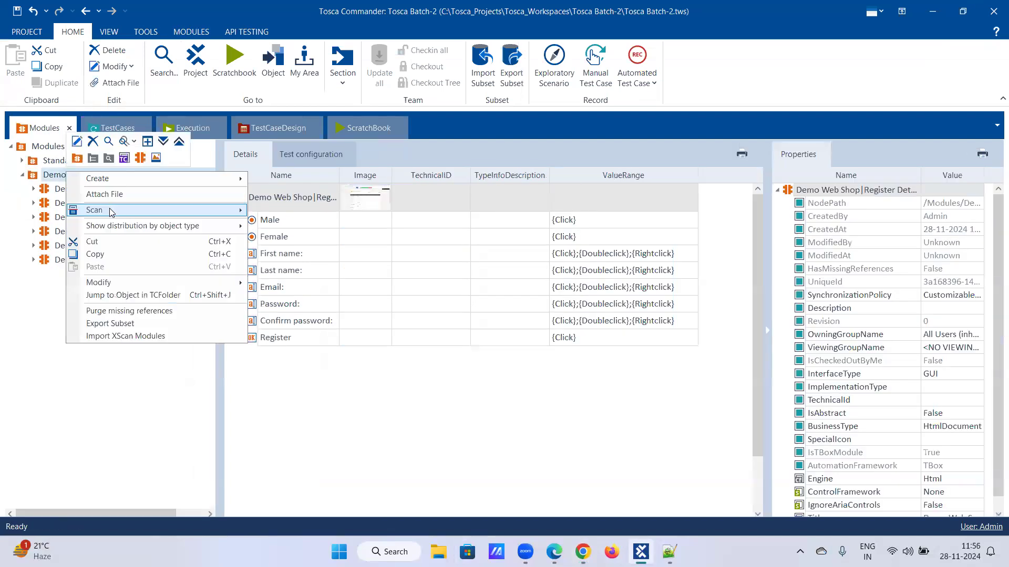
{"action": "left_click", "coordinate": [283, 214]}
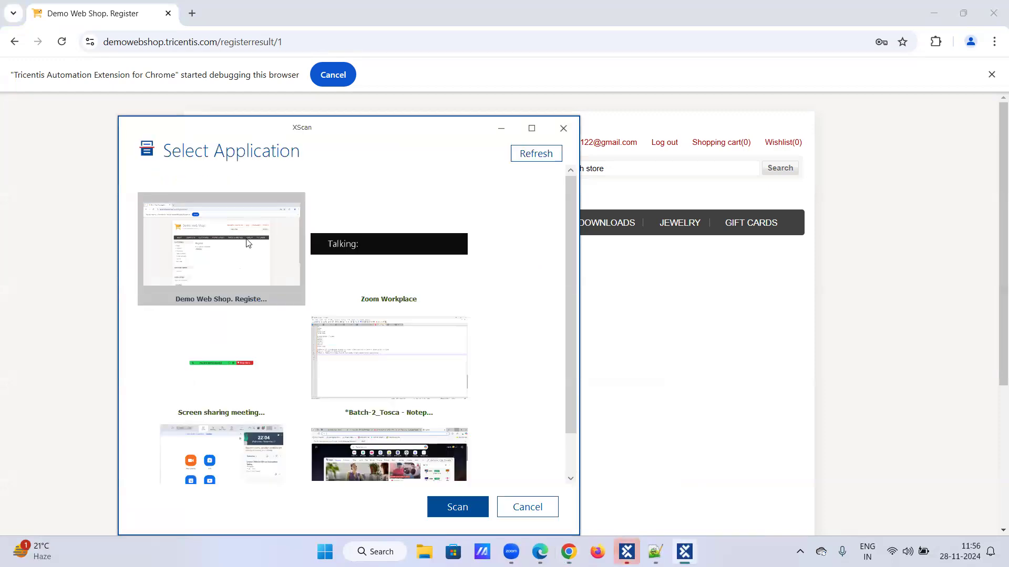
{"action": "left_click", "coordinate": [459, 506]}
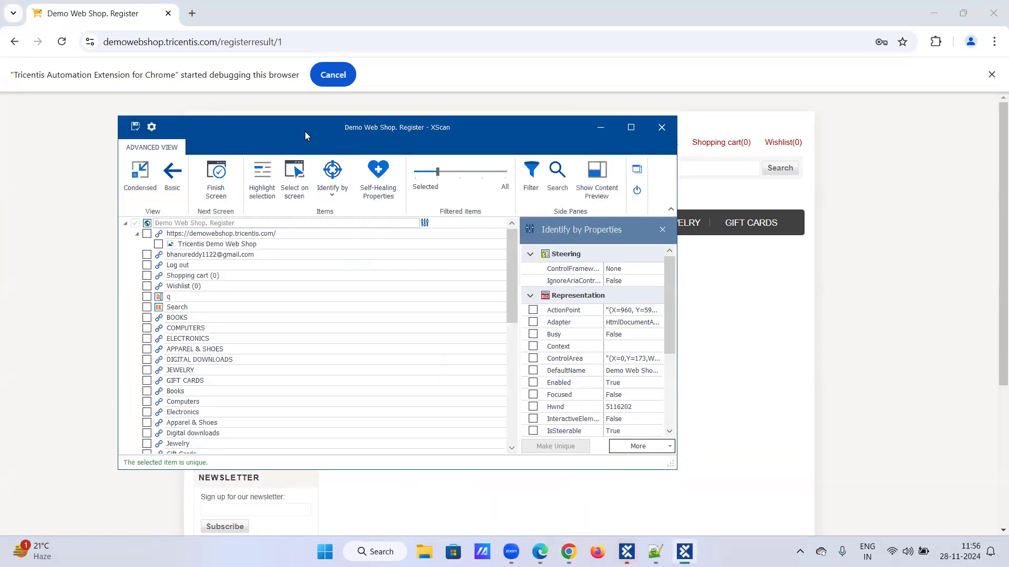
- Pick the 'Your registration completed' message and the Continue button on screen
{"action": "left_click_drag", "start_coordinate": [305, 135], "coordinate": [677, 176]}
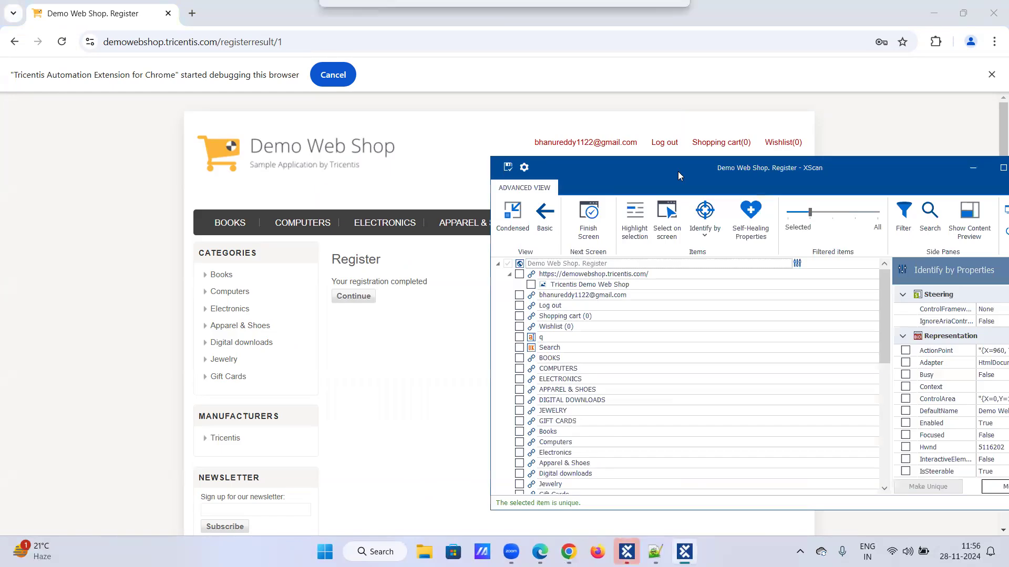
{"action": "left_click", "coordinate": [665, 209]}
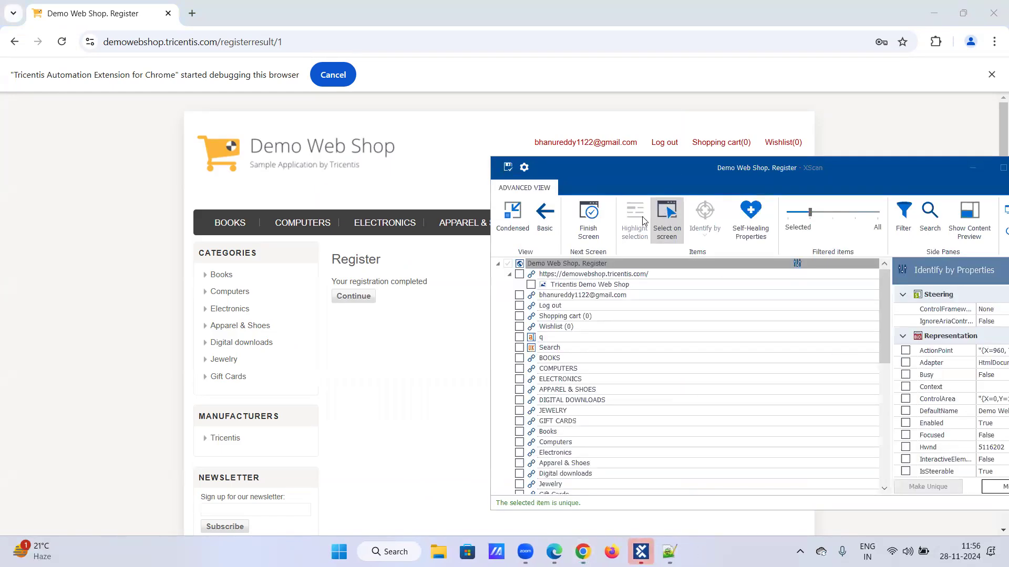
{"action": "left_click", "coordinate": [375, 284]}
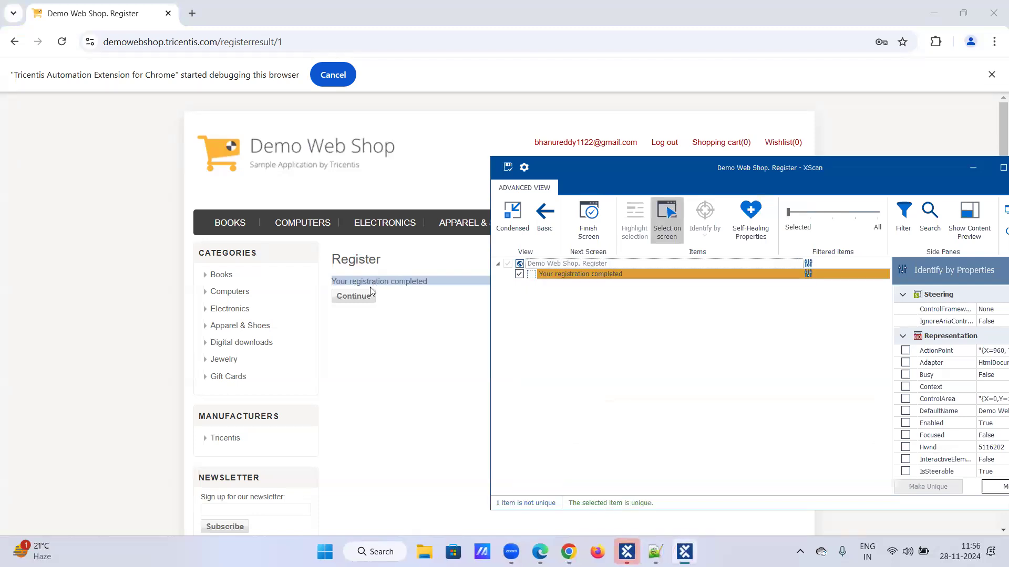
{"action": "left_click", "coordinate": [352, 297]}
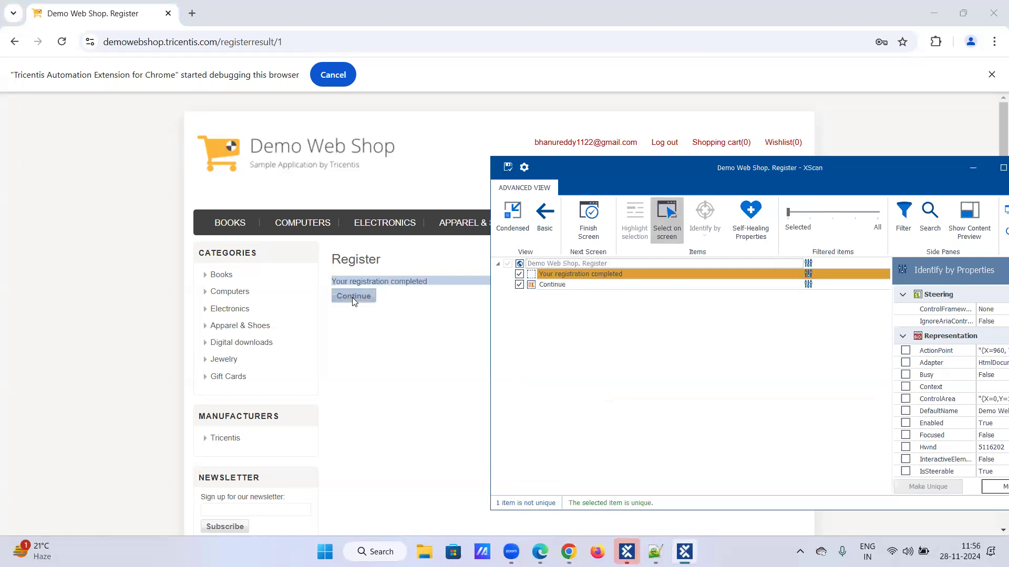
{"action": "left_click", "coordinate": [675, 216]}
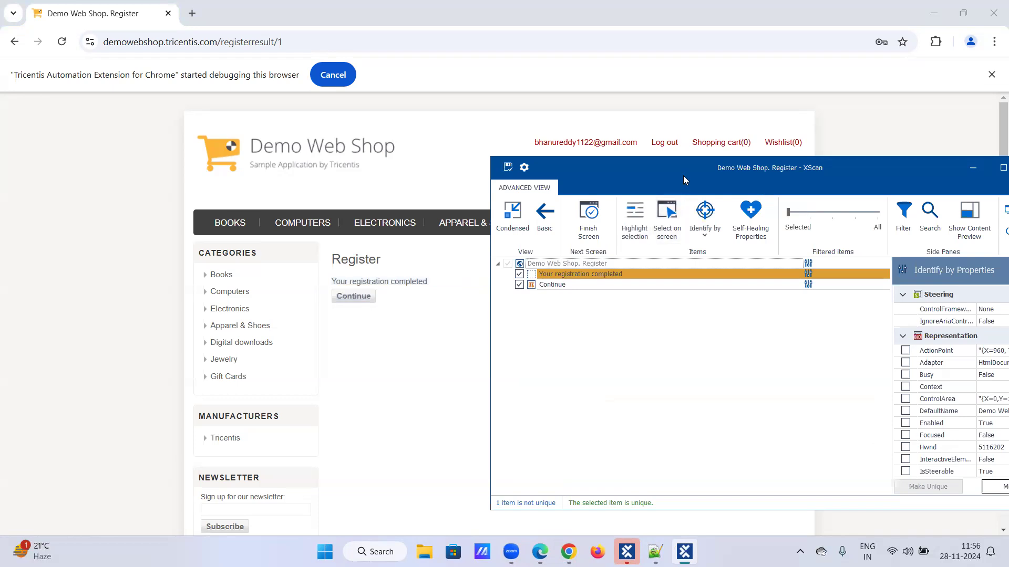
{"action": "left_click_drag", "start_coordinate": [683, 175], "coordinate": [499, 136]}
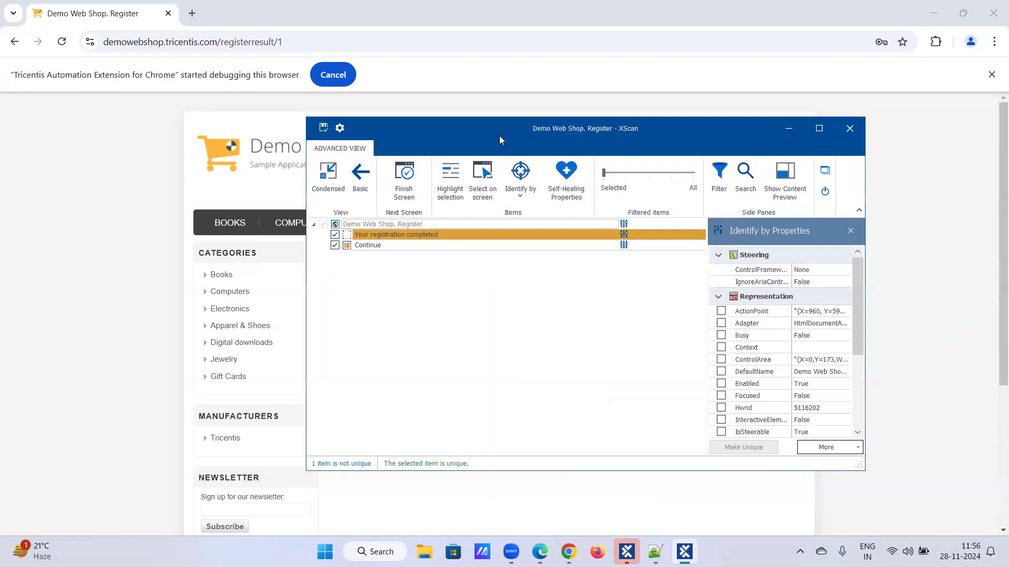
- Identify the registration message by ClassName and Tag instead of InnerText
{"action": "left_click", "coordinate": [434, 235]}
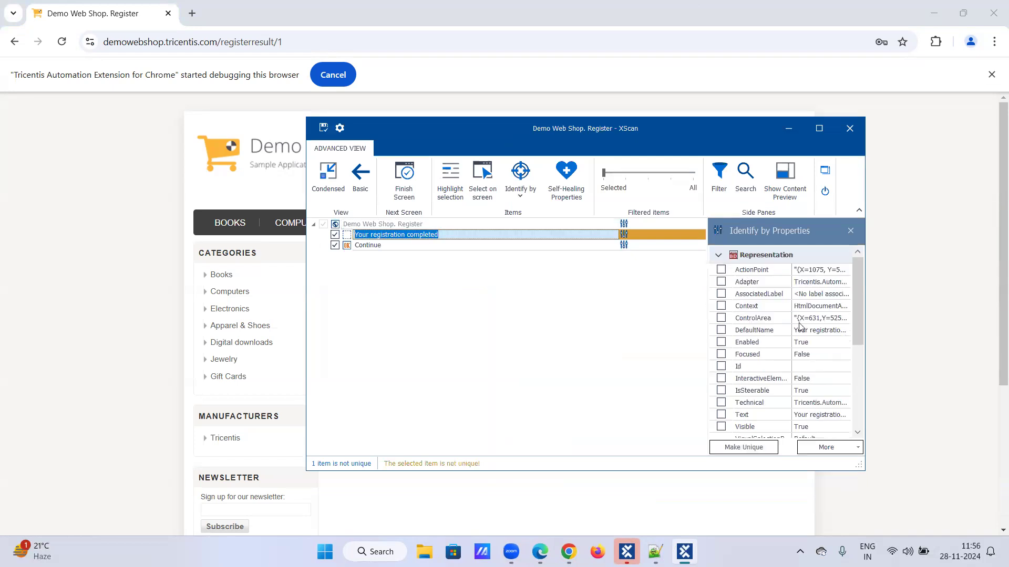
{"action": "scroll", "coordinate": [798, 326], "scroll_direction": "down", "scroll_amount": 4}
{"action": "scroll", "coordinate": [797, 324], "scroll_direction": "down", "scroll_amount": 1}
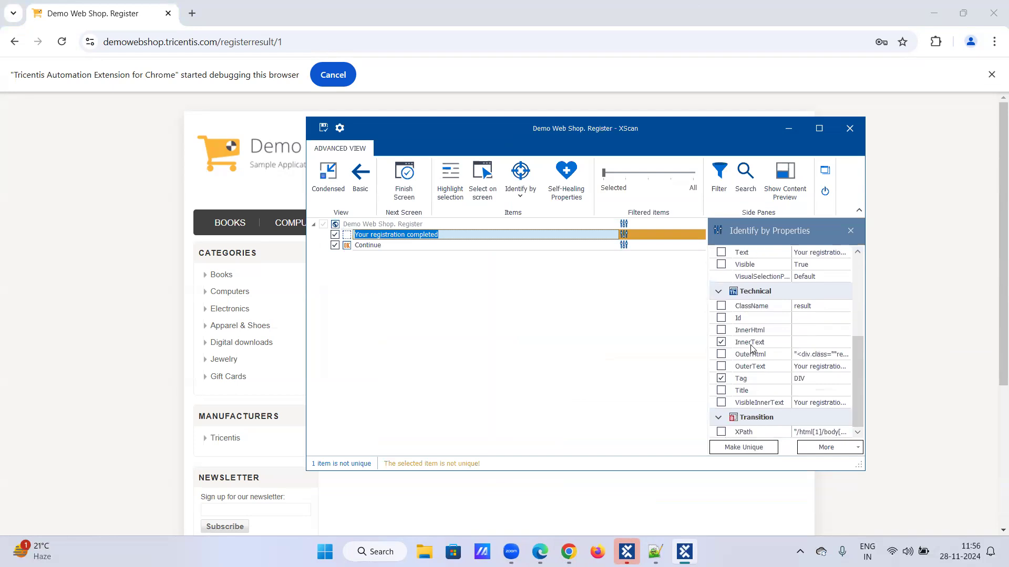
{"action": "left_click", "coordinate": [721, 343]}
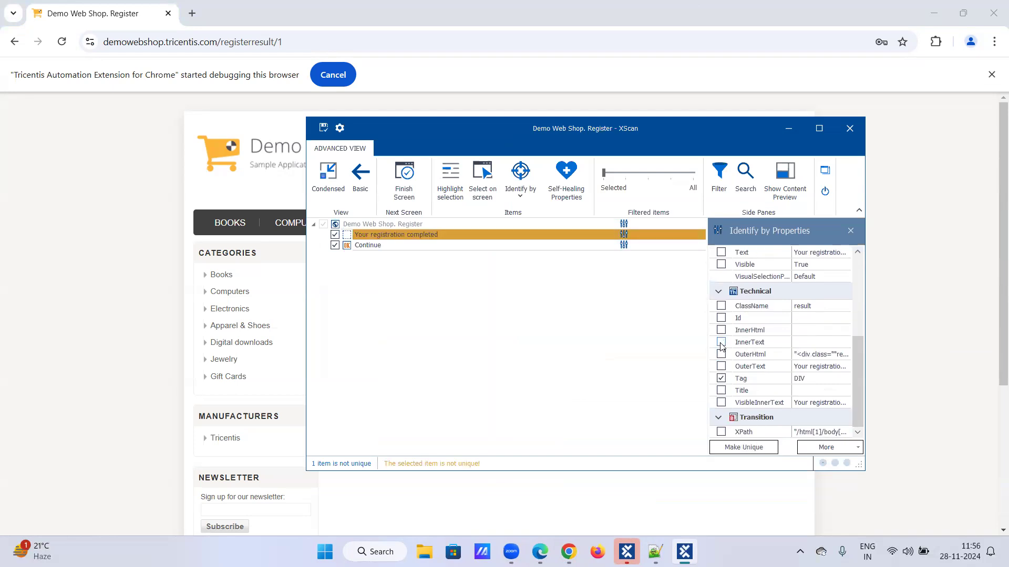
{"action": "left_click", "coordinate": [721, 306]}
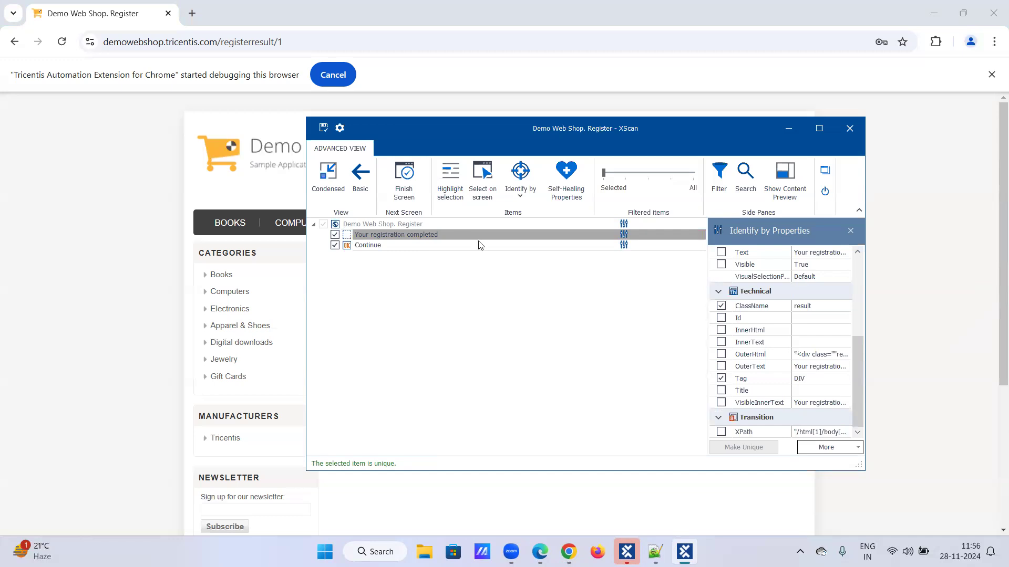
{"action": "left_click", "coordinate": [446, 233]}
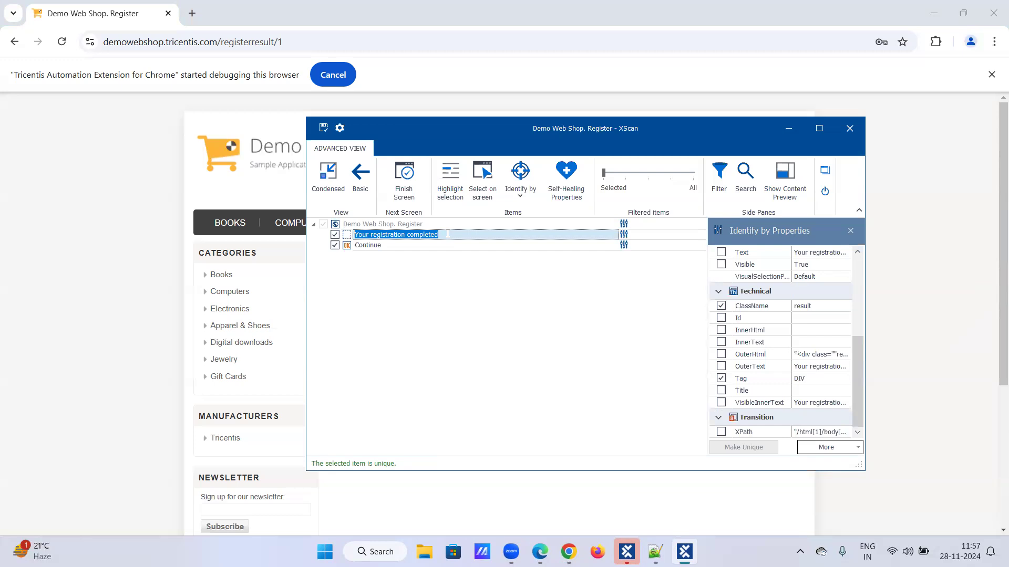
- Name the message element 'Success Message' and save the scanned module
{"action": "type", "text": "Suce"}
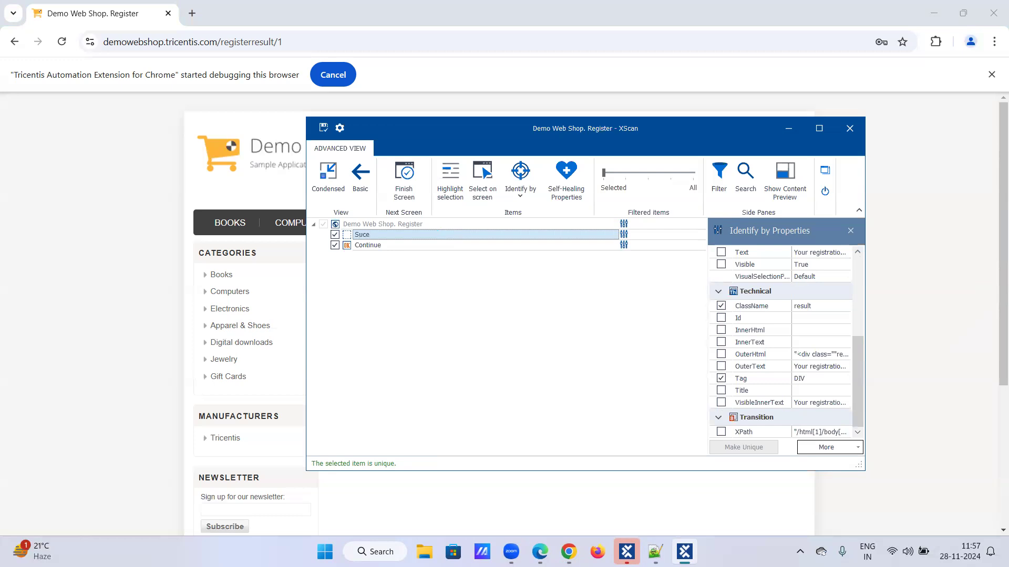
{"action": "key", "text": "BackSpace"}
{"action": "type", "text": "cess Message"}
{"action": "key", "text": "Return"}
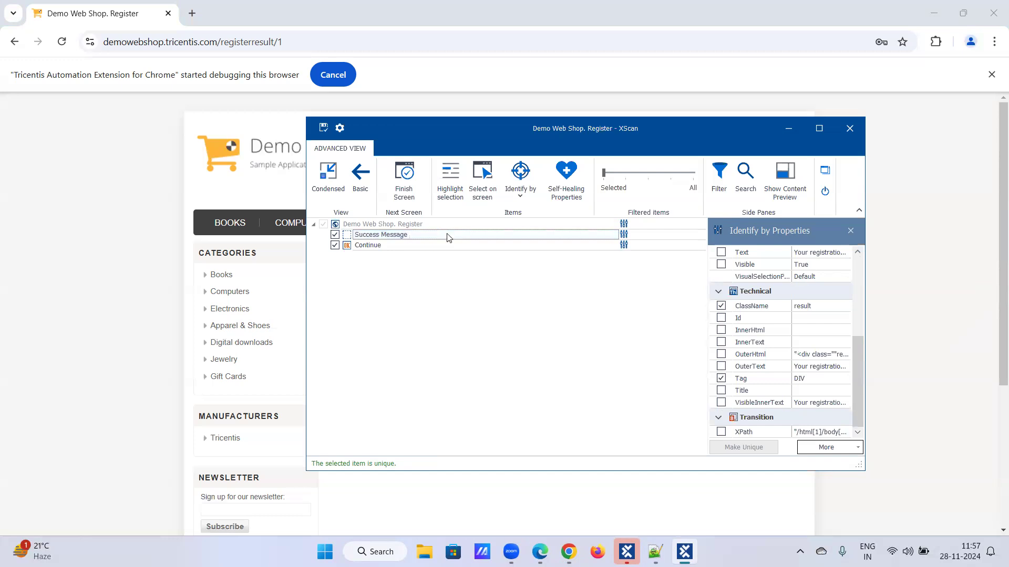
{"action": "left_click", "coordinate": [323, 127]}
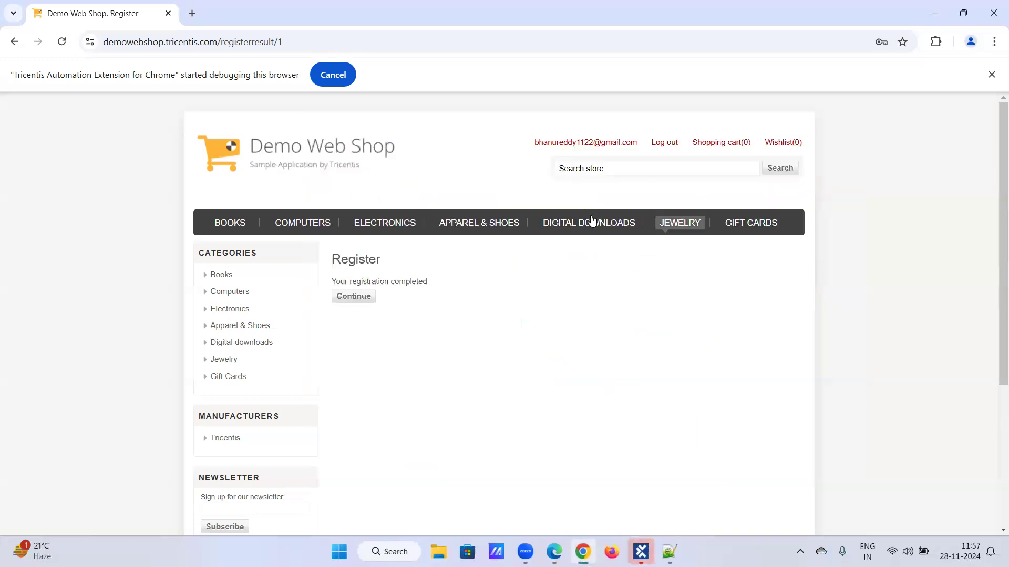
{"action": "left_click", "coordinate": [641, 552]}
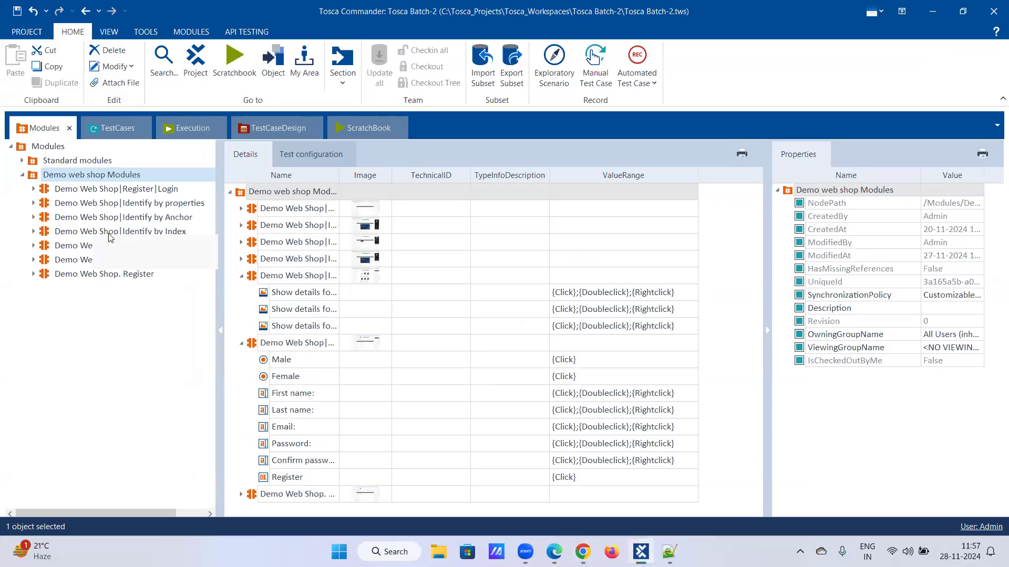
- Change the end of the new module's name to 'REgister success message'
{"action": "right_click", "coordinate": [95, 274]}
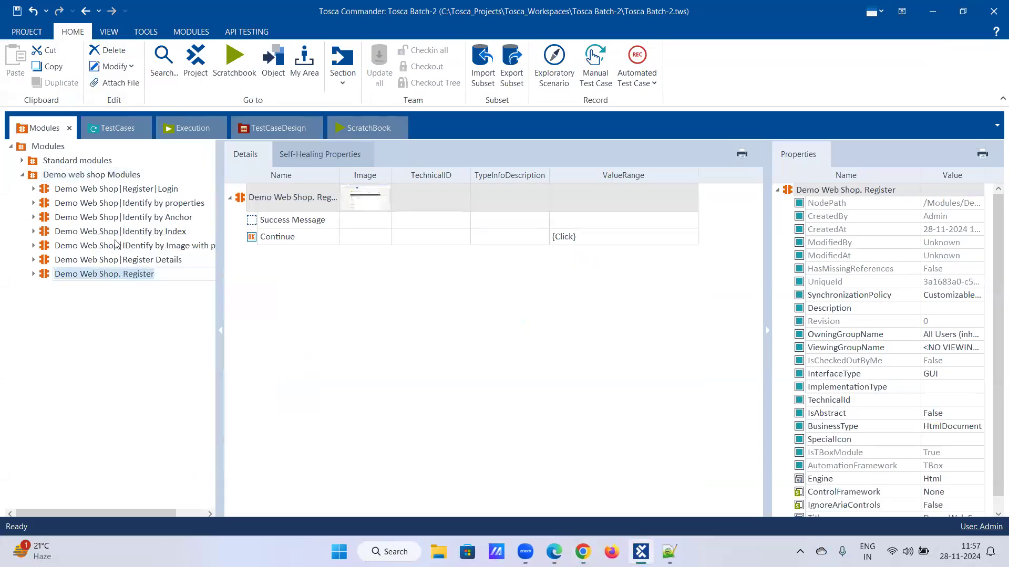
{"action": "key", "text": "End"}
{"action": "key", "text": "BackSpace"}
{"action": "key", "text": "BackSpace"}
{"action": "key", "text": "BackSpace"}
{"action": "key", "text": "BackSpace"}
{"action": "key", "text": "BackSpace"}
{"action": "key", "text": "BackSpace"}
{"action": "key", "text": "BackSpace"}
{"action": "key", "text": "BackSpace"}
{"action": "key", "text": "BackSpace"}
{"action": "key", "text": "BackSpace"}
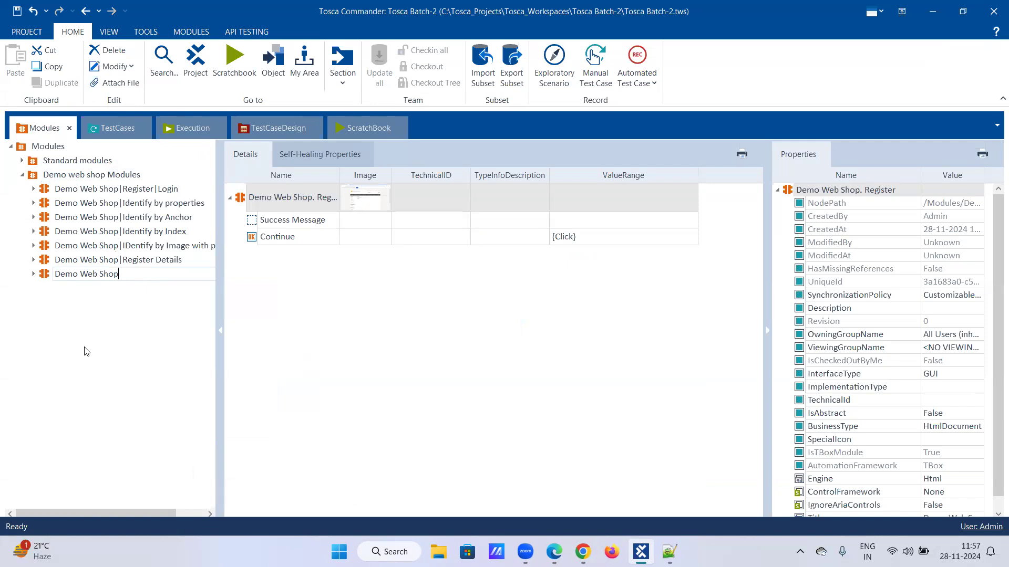
{"action": "type", "text": "REgister success message"}
{"action": "key", "text": "Return"}
- Correct the name to 'Demo Web Shop|Register success message' and add it to the registration test case
{"action": "right_click", "coordinate": [133, 273]}
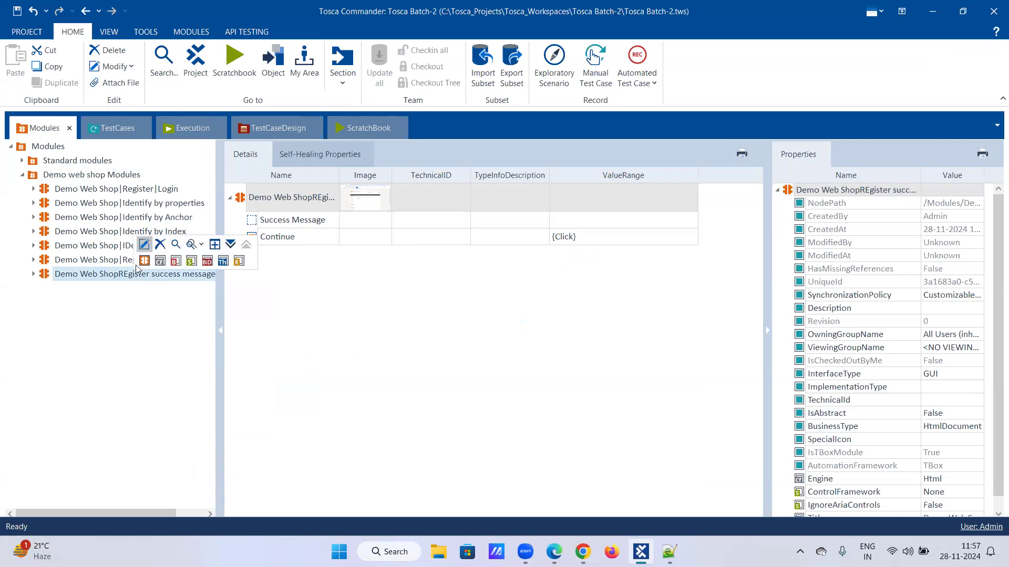
{"action": "left_click", "coordinate": [140, 245]}
{"action": "left_click", "coordinate": [128, 274]}
{"action": "key", "text": "BackSpace"}
{"action": "key", "text": "BackSpace"}
{"action": "type", "text": "|Re"}
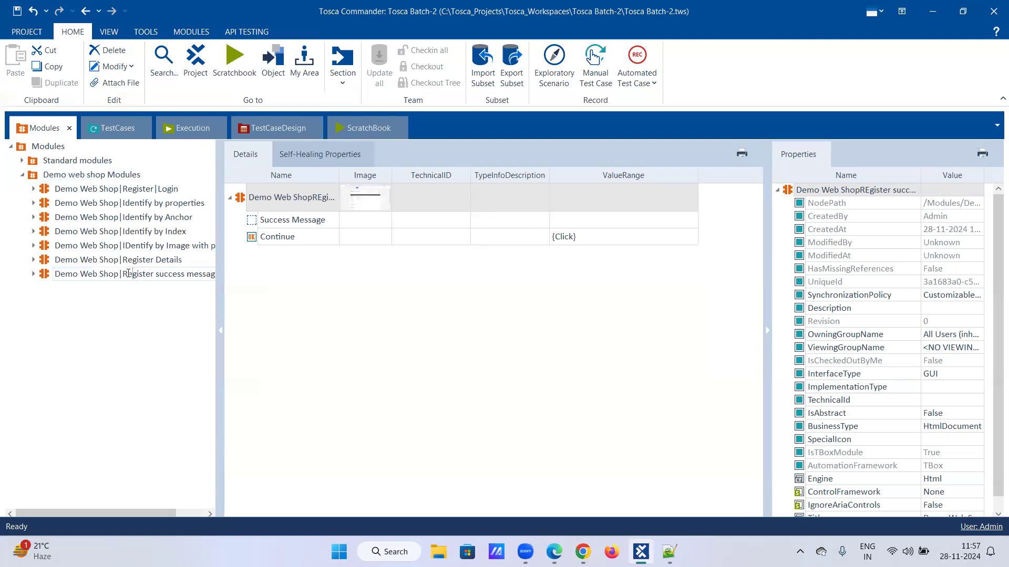
{"action": "key", "text": "Return"}
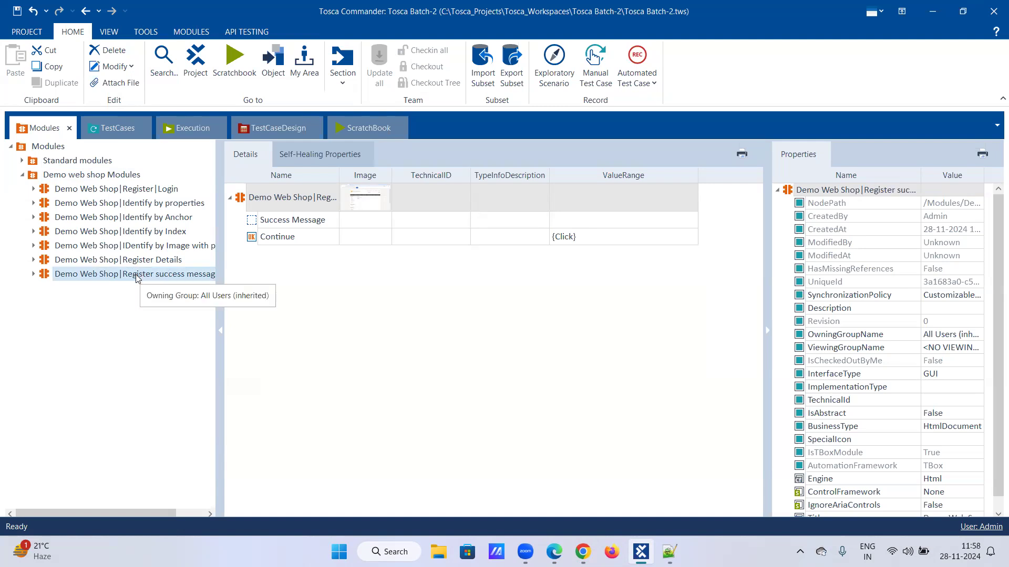
{"action": "left_click_drag", "start_coordinate": [131, 278], "coordinate": [76, 202]}
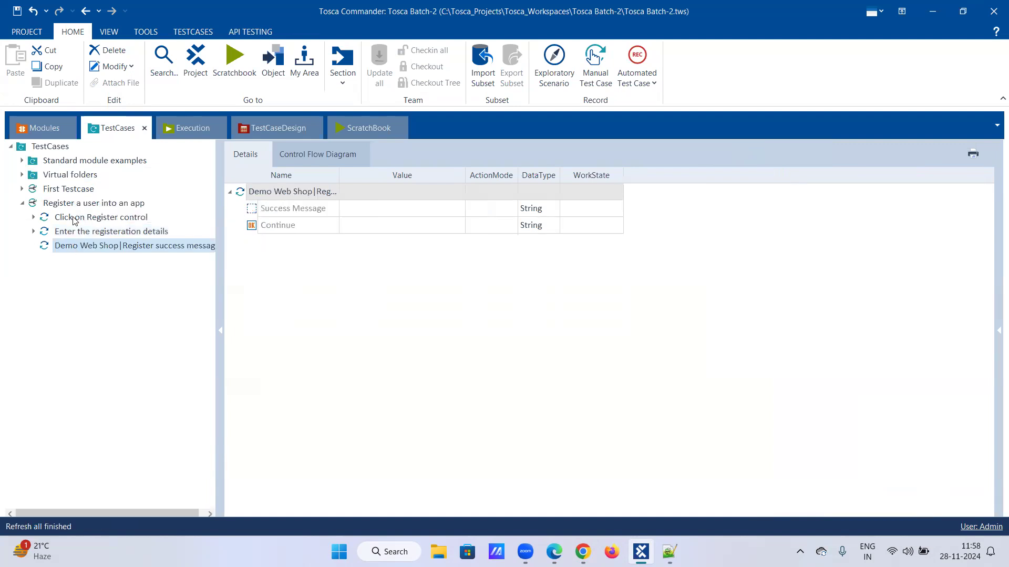
{"action": "left_click", "coordinate": [84, 221]}
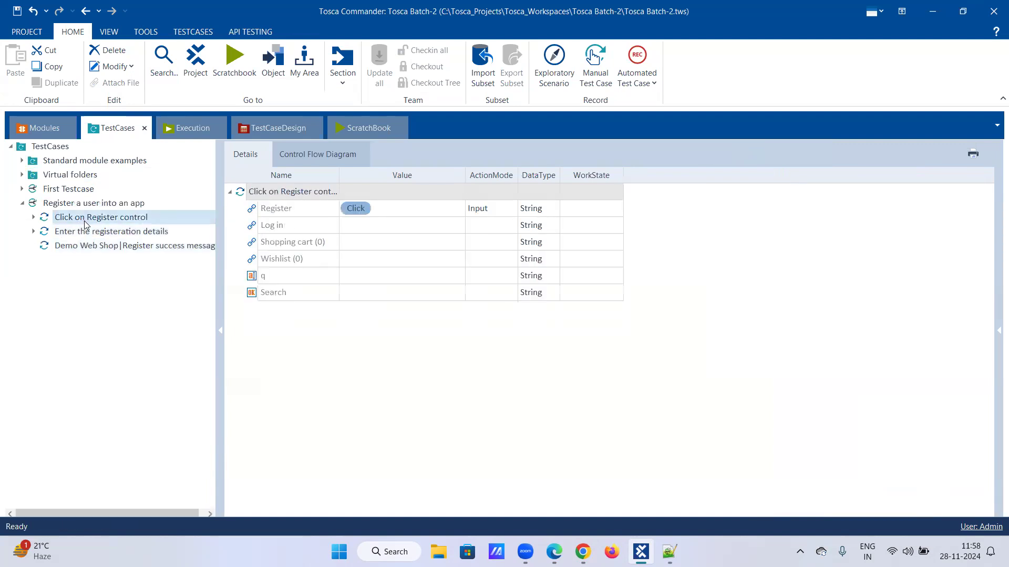
{"action": "left_click", "coordinate": [85, 236]}
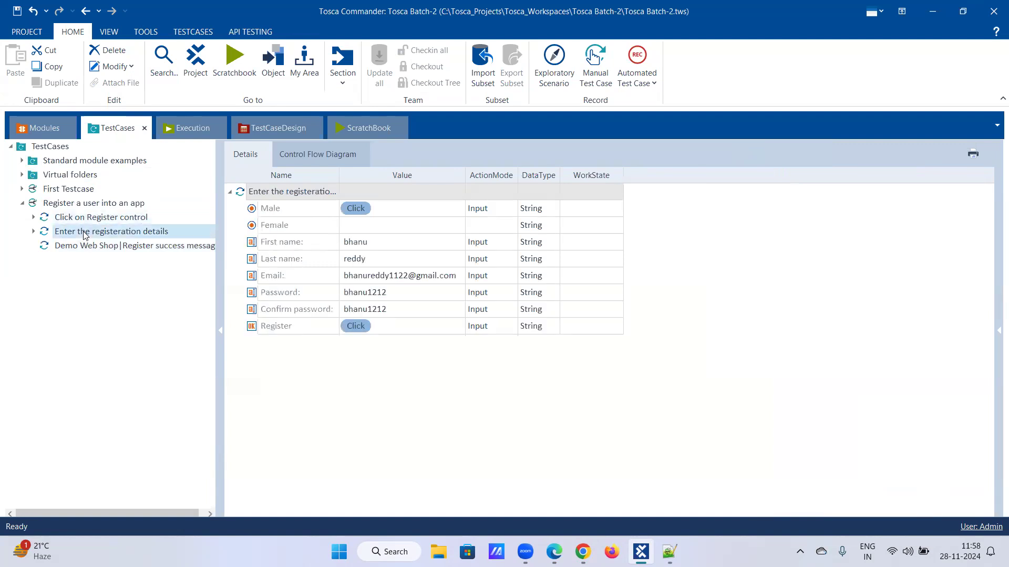
{"action": "left_click", "coordinate": [83, 247]}
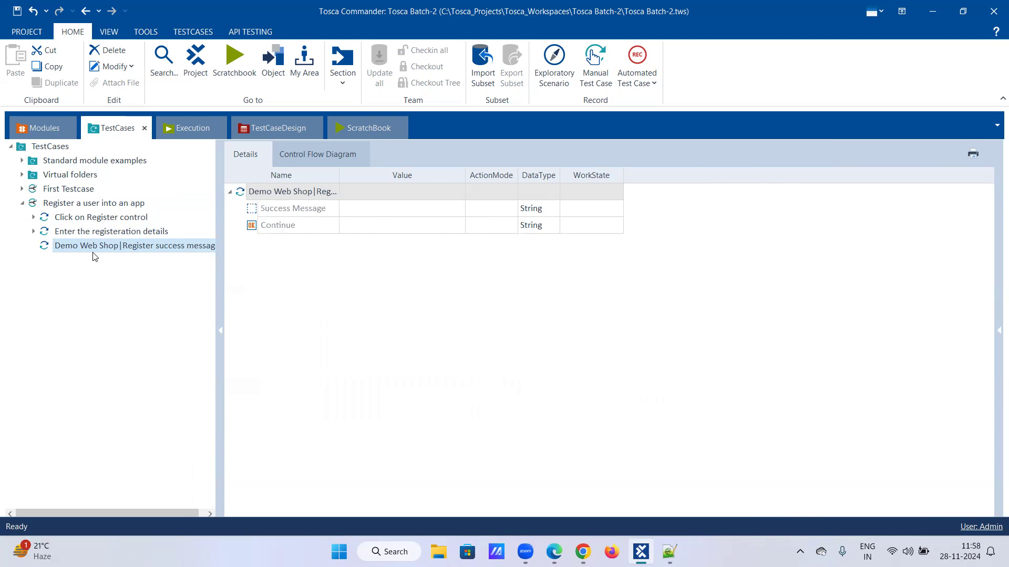
{"action": "left_click", "coordinate": [109, 218]}
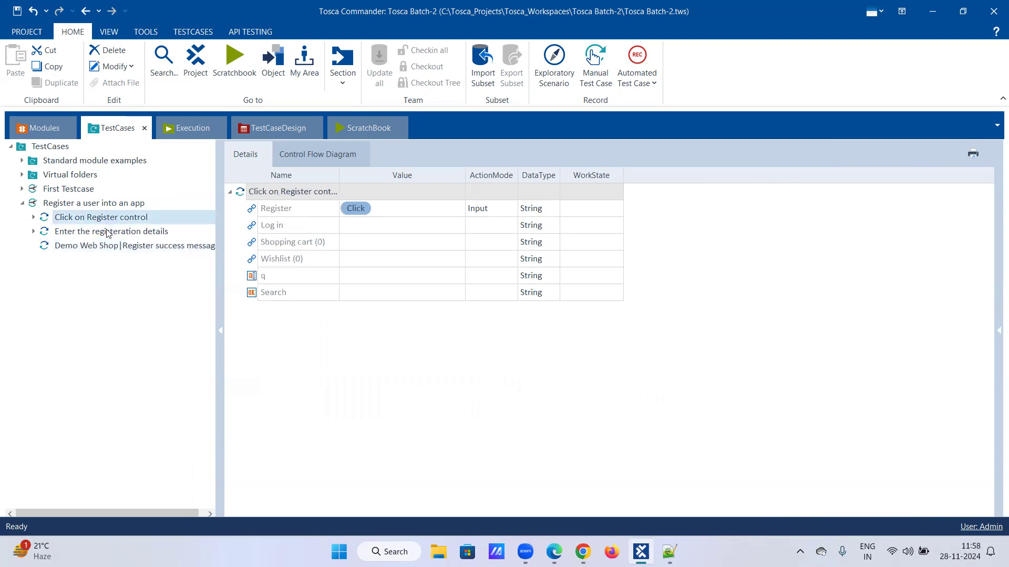
{"action": "left_click", "coordinate": [107, 234]}
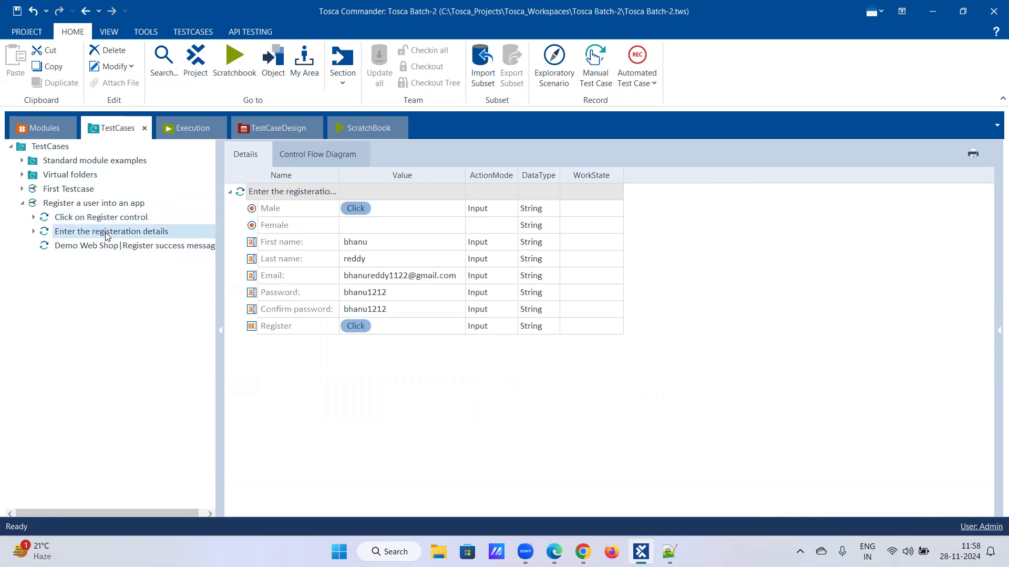
{"action": "left_click", "coordinate": [100, 246]}
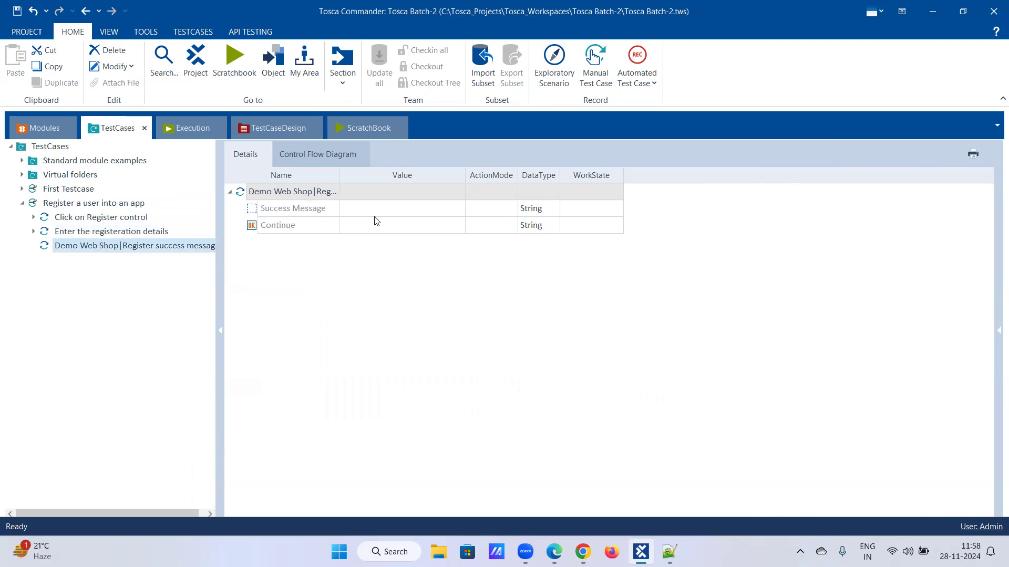
{"action": "left_click", "coordinate": [436, 230]}
{"action": "left_click", "coordinate": [436, 230]}
{"action": "left_click", "coordinate": [443, 227]}
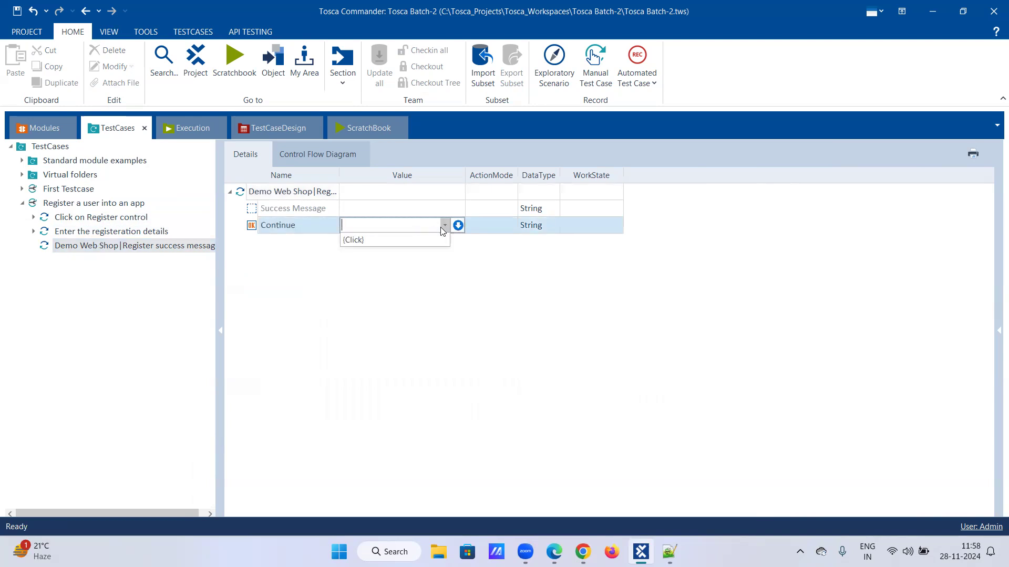
{"action": "left_click", "coordinate": [441, 208]}
{"action": "left_click", "coordinate": [444, 208]}
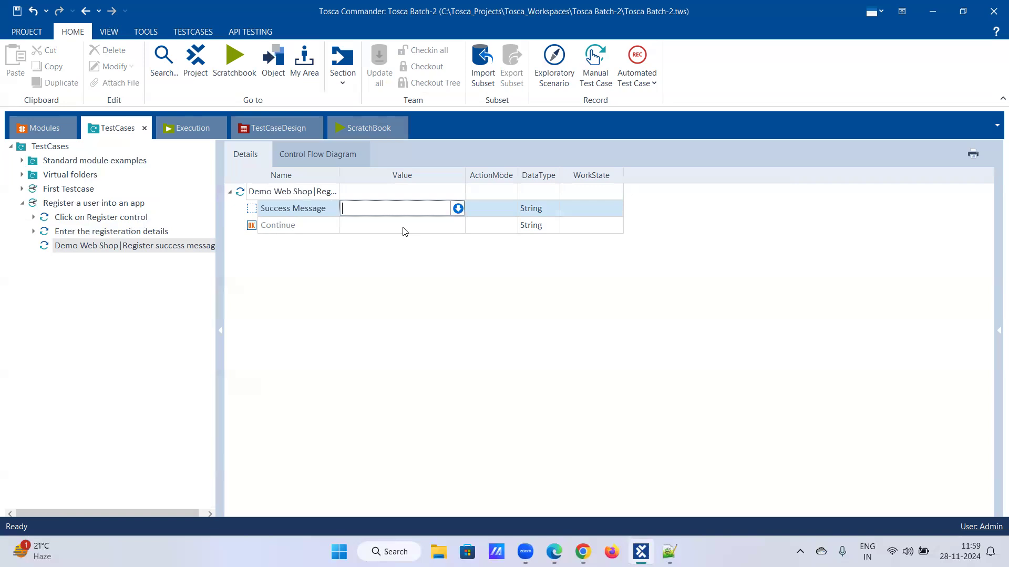
- Set the Success Message value to the condition Visible == True
{"action": "left_click", "coordinate": [456, 209]}
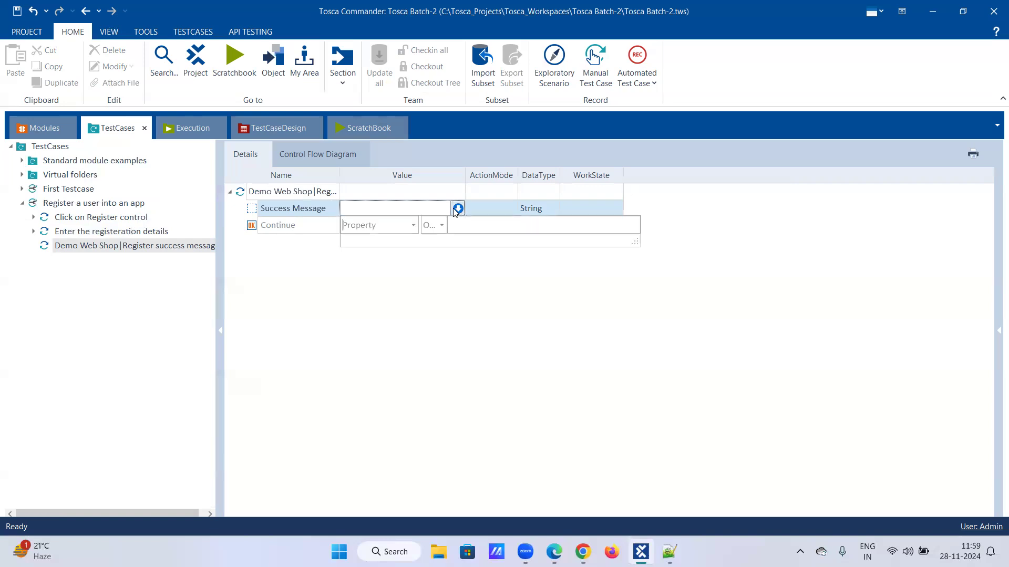
{"action": "left_click", "coordinate": [412, 226]}
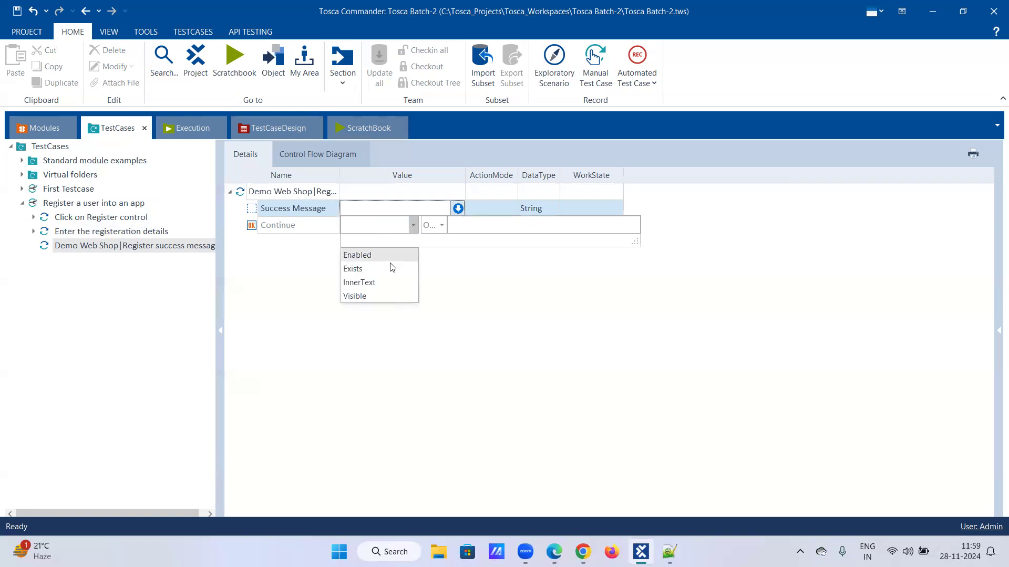
{"action": "left_click", "coordinate": [379, 323]}
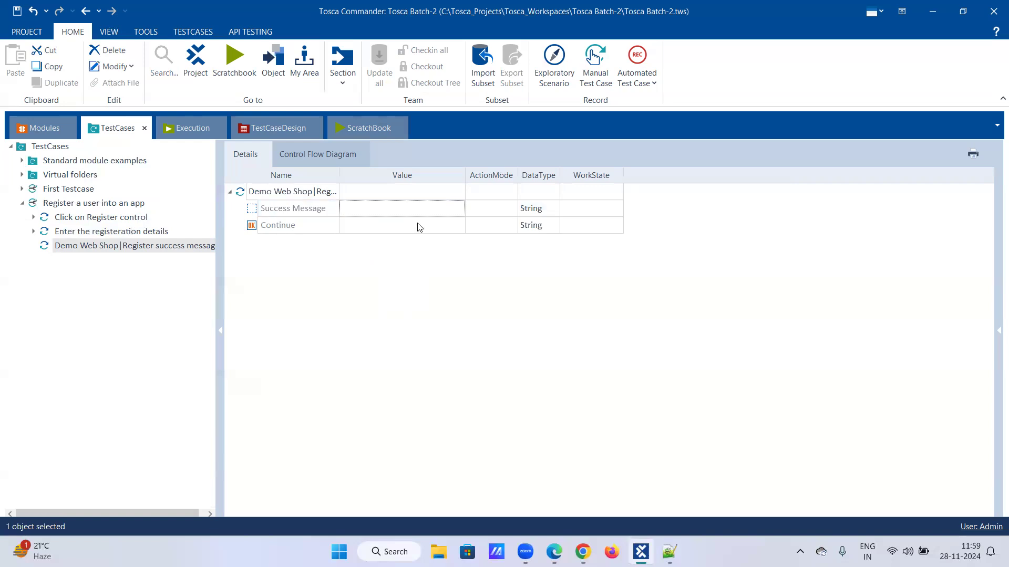
{"action": "left_click", "coordinate": [447, 210]}
{"action": "left_click", "coordinate": [458, 209]}
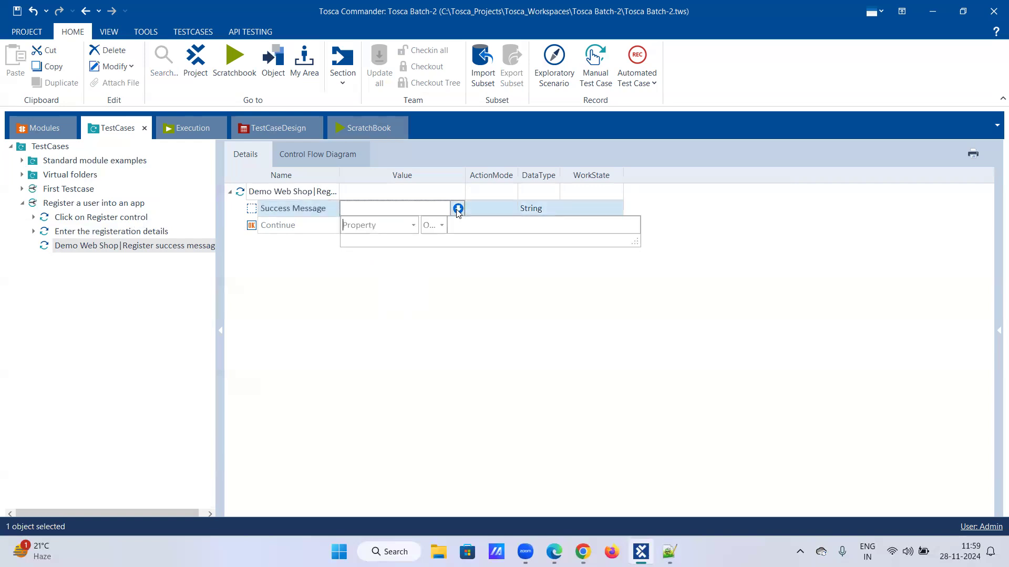
{"action": "left_click", "coordinate": [412, 226]}
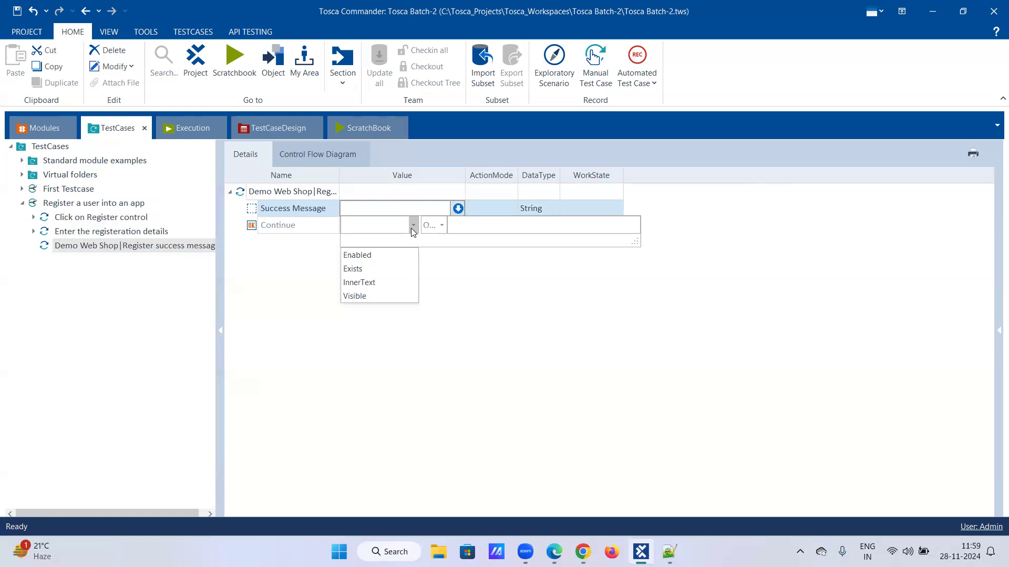
{"action": "left_click", "coordinate": [363, 297]}
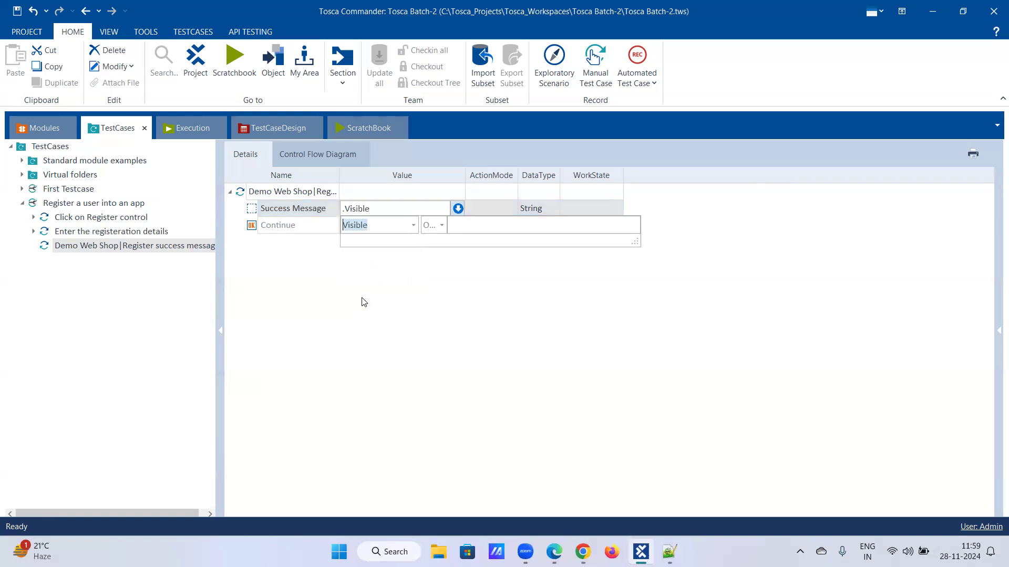
{"action": "left_click", "coordinate": [441, 226]}
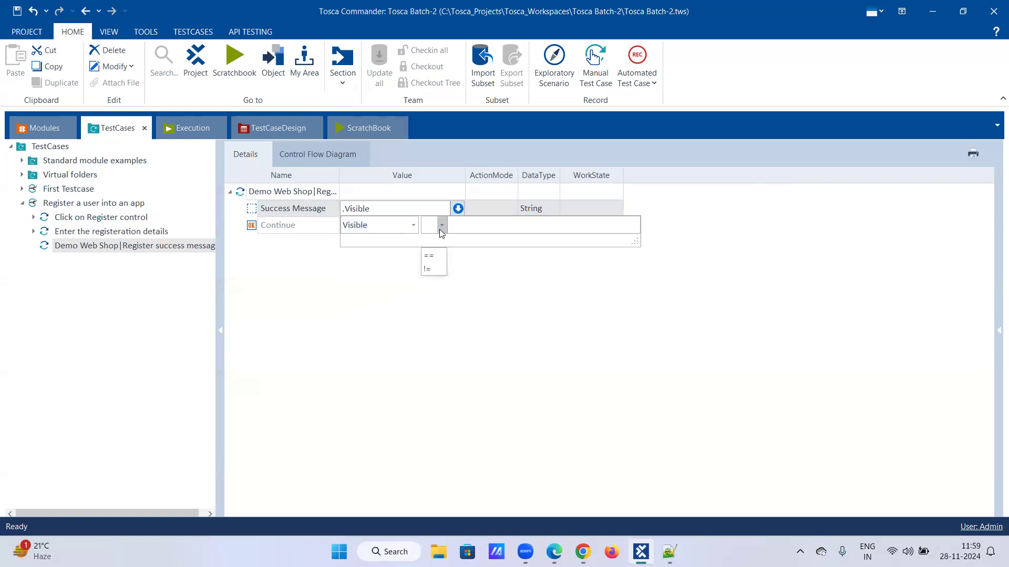
{"action": "left_click", "coordinate": [436, 257]}
{"action": "type", "text": "True"}
{"action": "key", "text": "Return"}
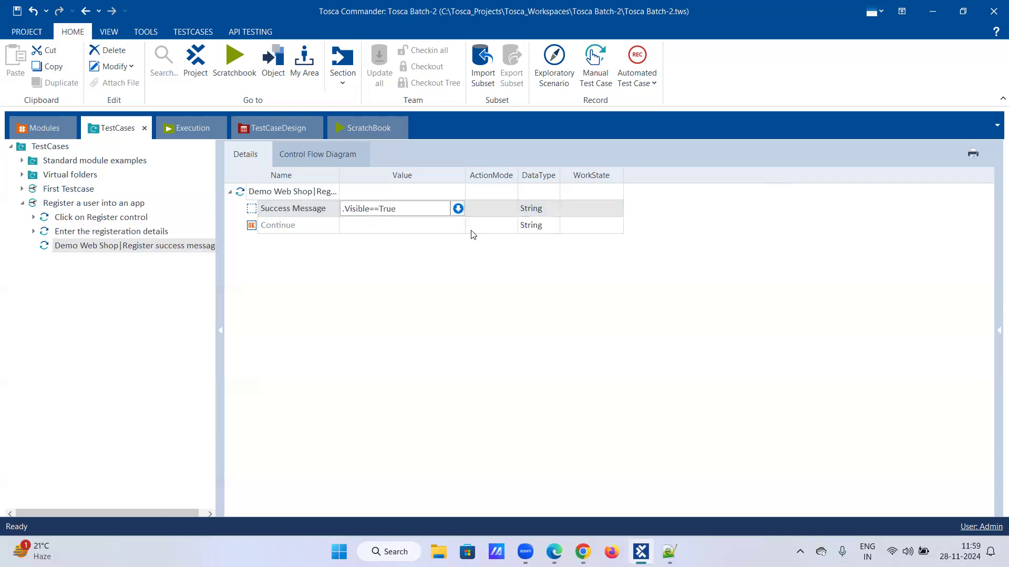
{"action": "left_click", "coordinate": [480, 224]}
- Change the Success Message action mode from Select to Verify
{"action": "left_click", "coordinate": [499, 209]}
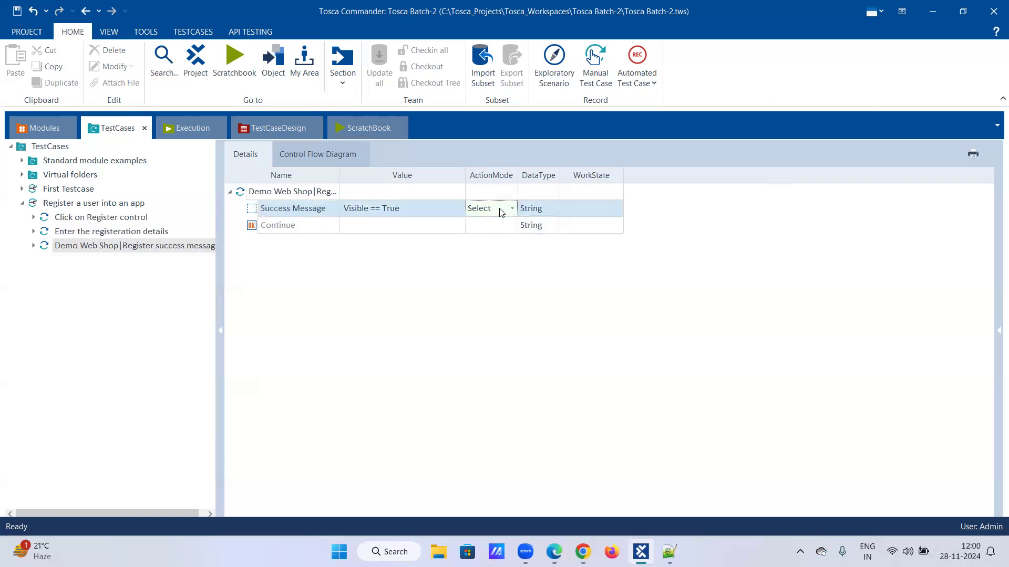
{"action": "left_click", "coordinate": [511, 210]}
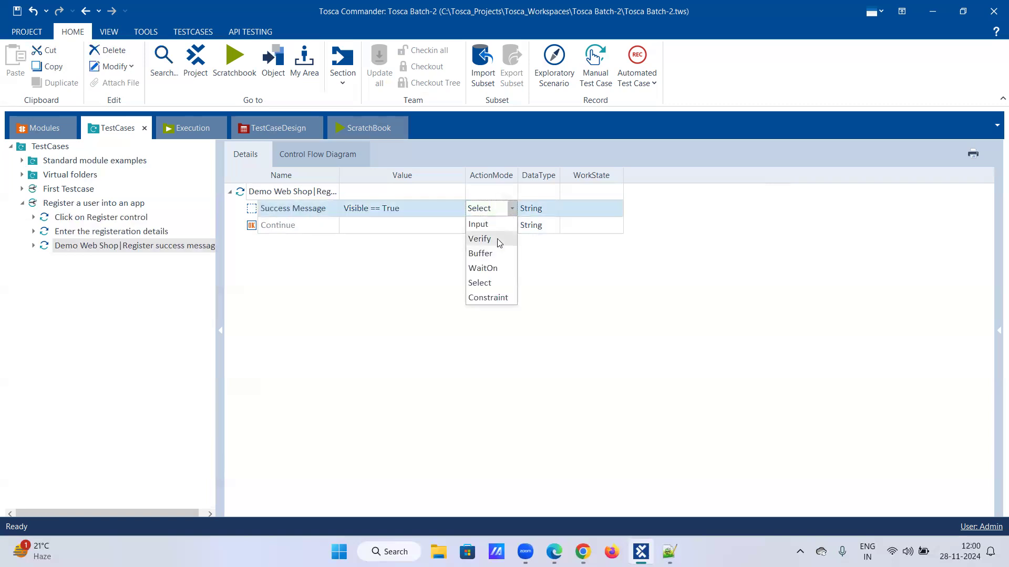
{"action": "left_click", "coordinate": [499, 240]}
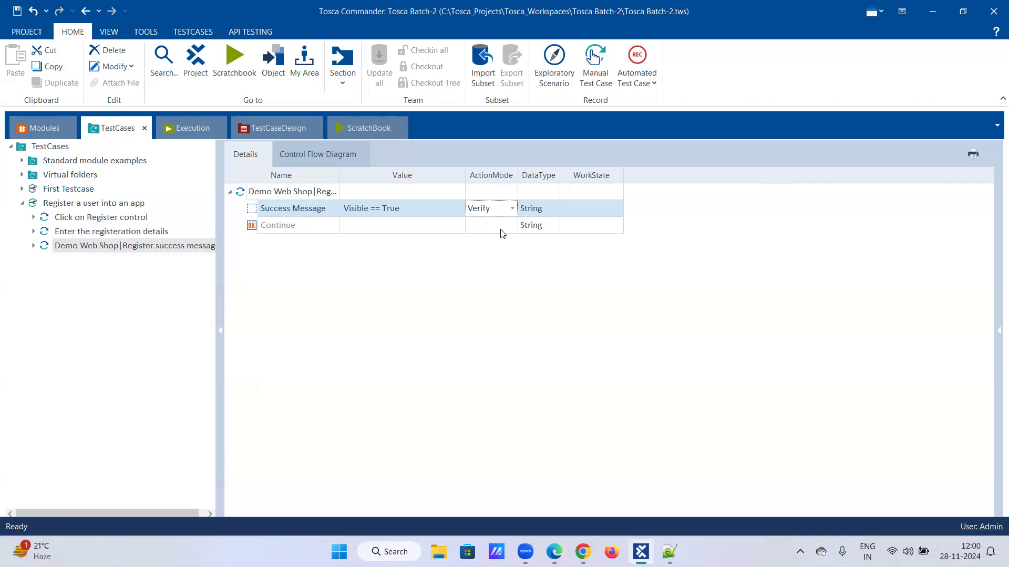
- Run the register success message step in ScratchBook against the registration-completed page
{"action": "right_click", "coordinate": [107, 248]}
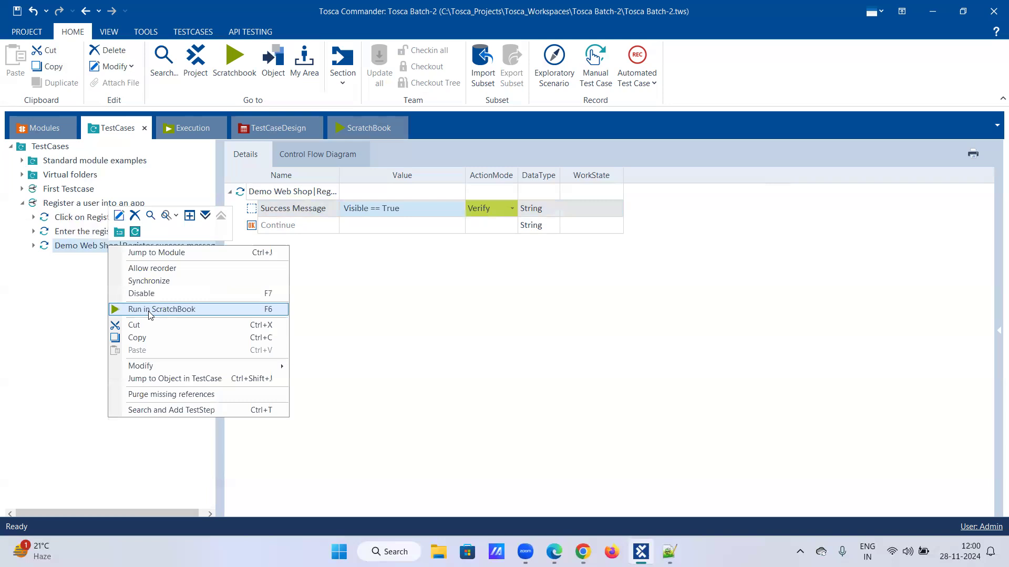
{"action": "left_click", "coordinate": [148, 311]}
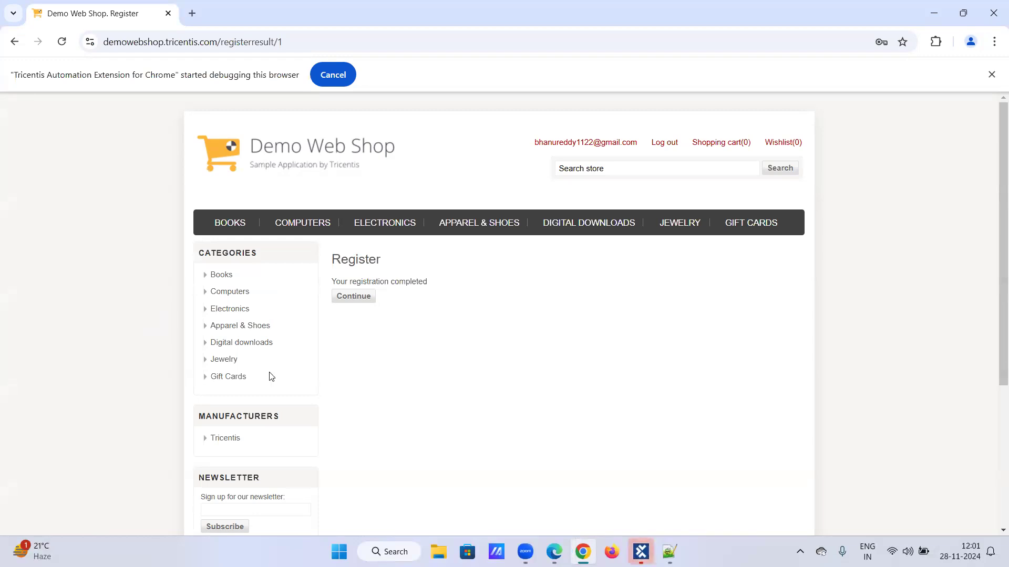
{"action": "left_click", "coordinate": [641, 551]}
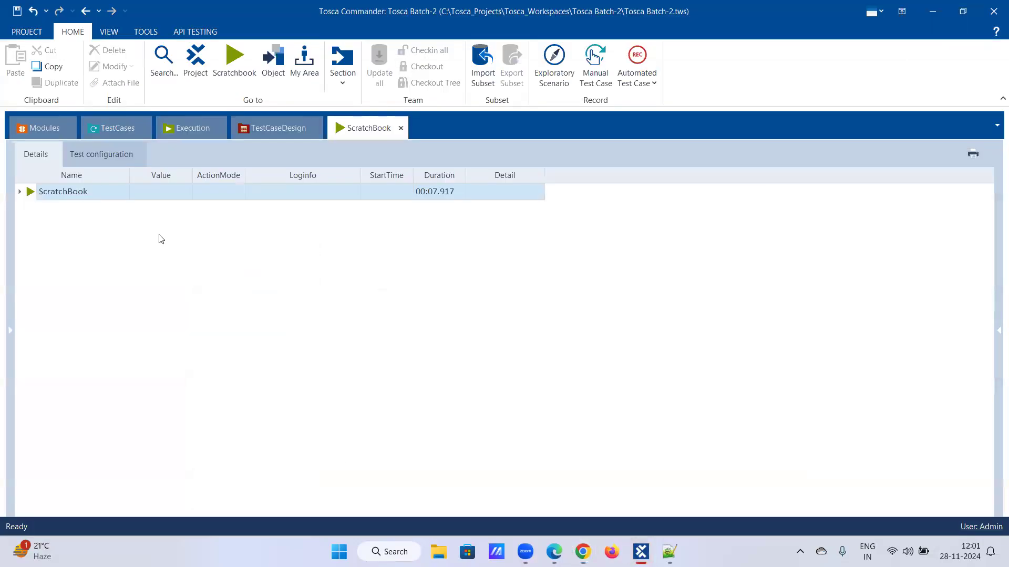
- Expand the ScratchBook run log, read the Success Message verification entry, then return to TestCases
{"action": "right_click", "coordinate": [100, 190]}
{"action": "left_click", "coordinate": [199, 164]}
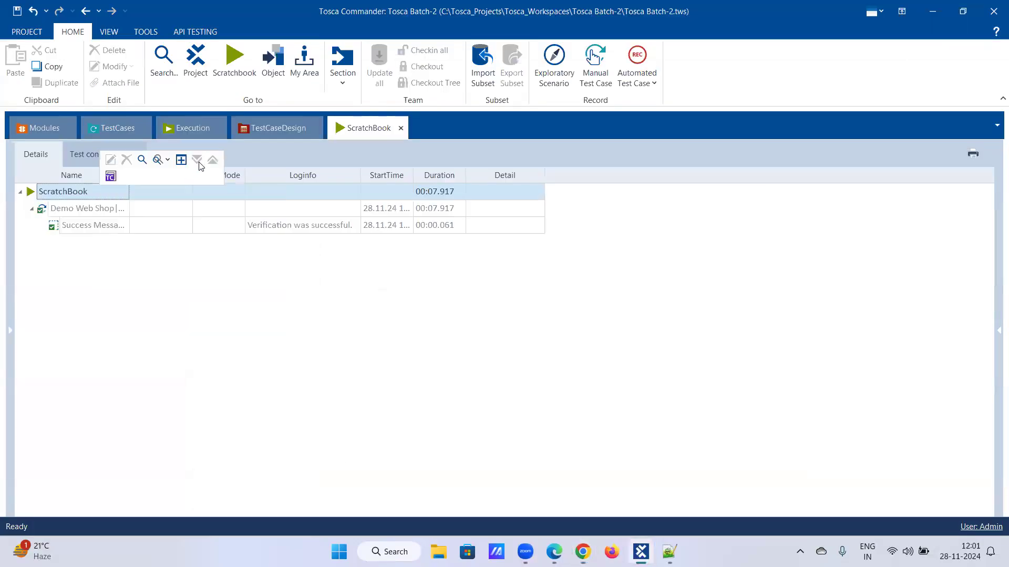
{"action": "left_click", "coordinate": [117, 129]}
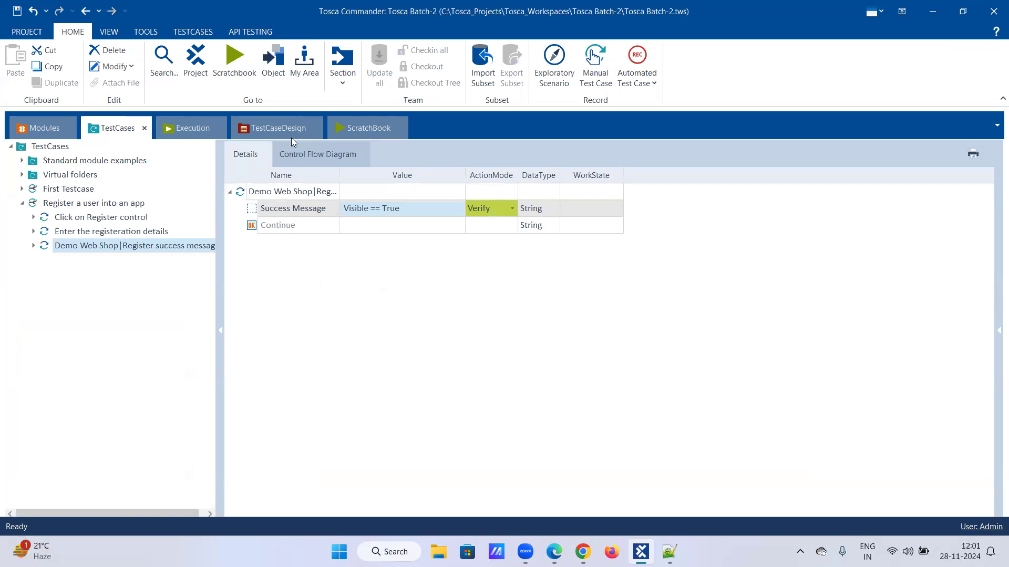
{"action": "left_click", "coordinate": [358, 129]}
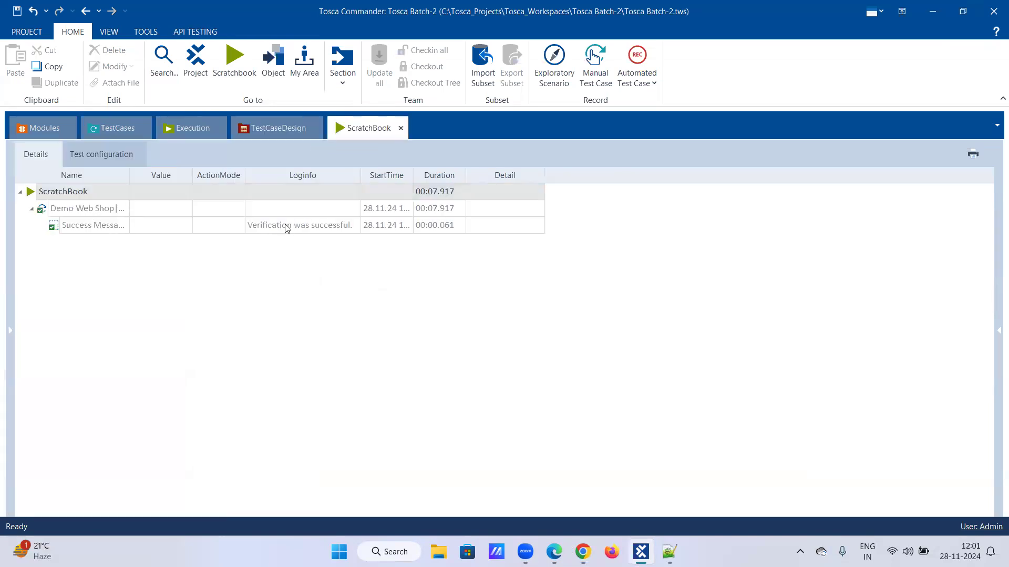
{"action": "left_click", "coordinate": [355, 229]}
{"action": "left_click", "coordinate": [356, 225]}
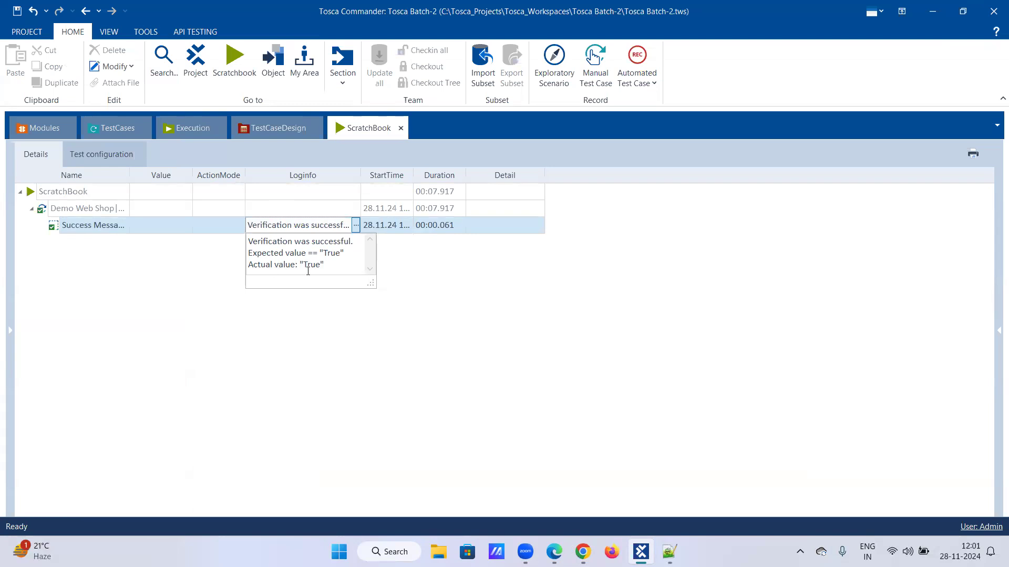
{"action": "left_click", "coordinate": [128, 134]}
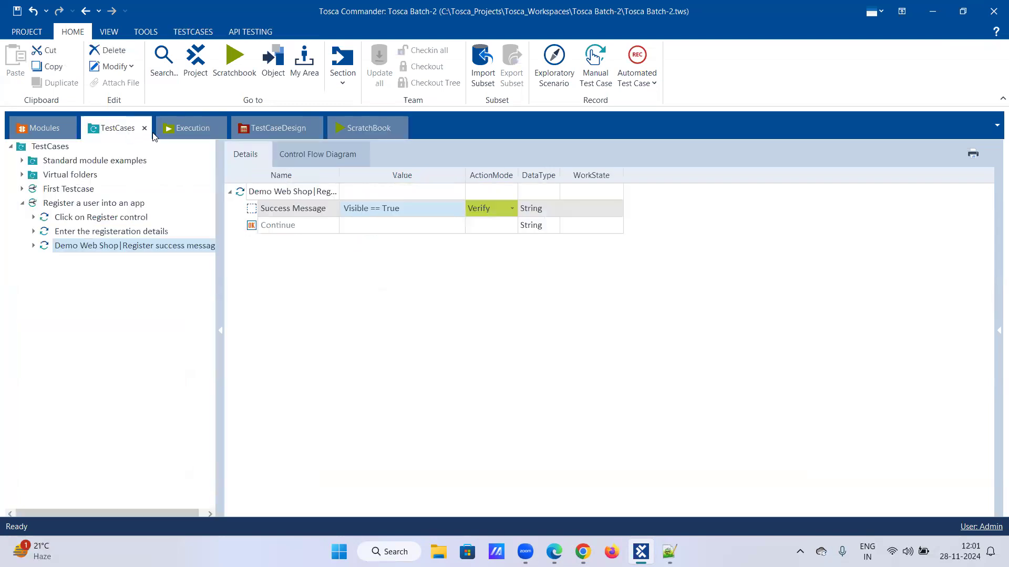
- List the properties the Success Message check can verify, then bring up the Demo Web Shop page
{"action": "left_click", "coordinate": [410, 208]}
{"action": "left_click", "coordinate": [447, 211]}
{"action": "left_click", "coordinate": [457, 209]}
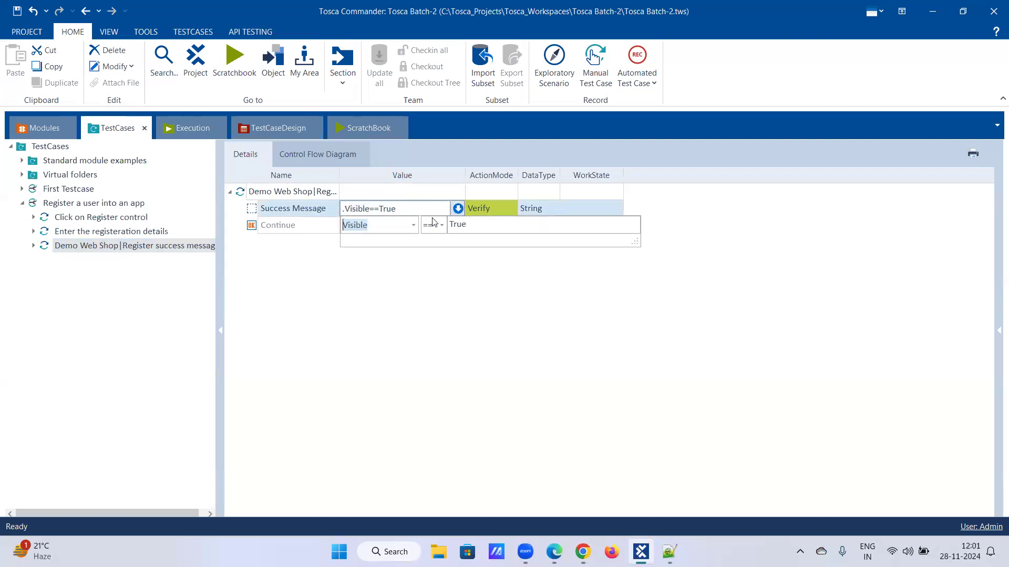
{"action": "left_click", "coordinate": [413, 224]}
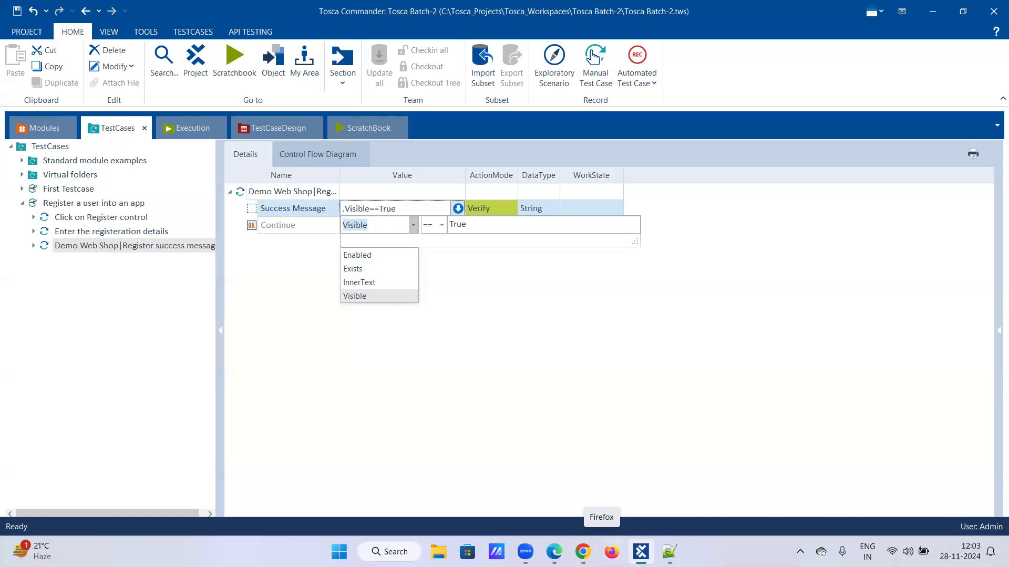
{"action": "left_click", "coordinate": [583, 552]}
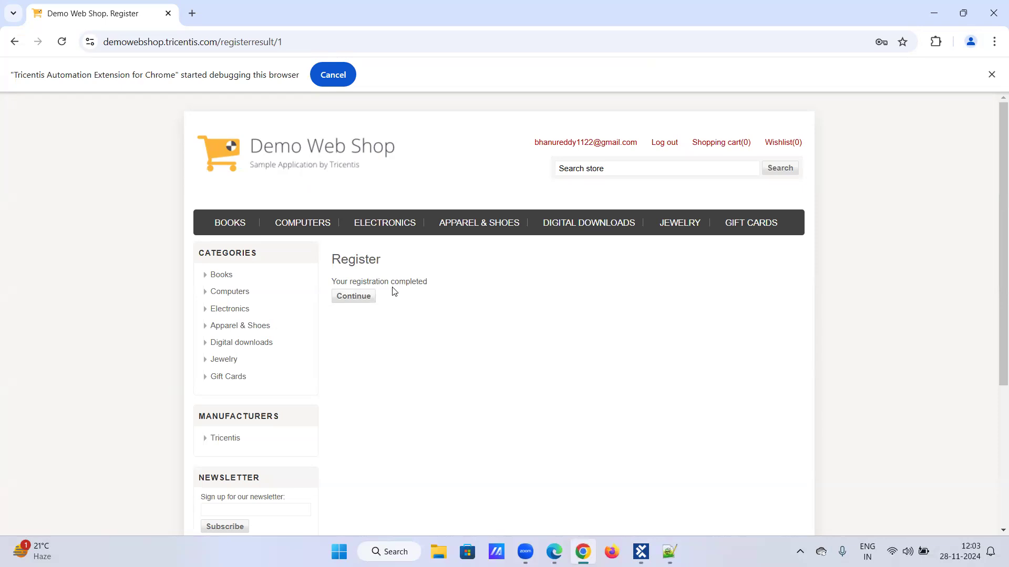
- Select 'Your registration completed' in Chrome, then switch the Success Message check from Visible to InnerText
{"action": "left_click_drag", "start_coordinate": [331, 282], "coordinate": [434, 293]}
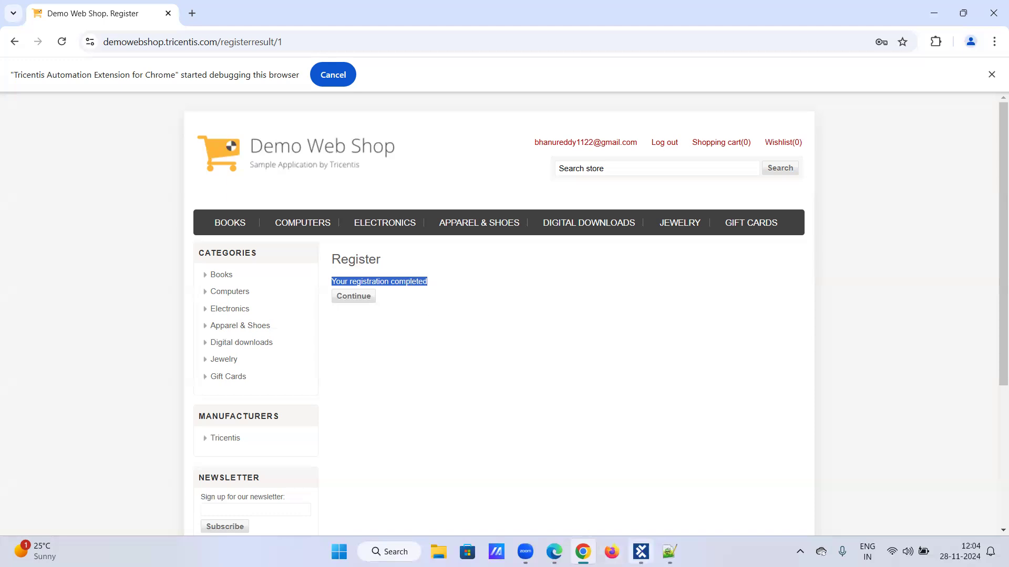
{"action": "left_click", "coordinate": [641, 552]}
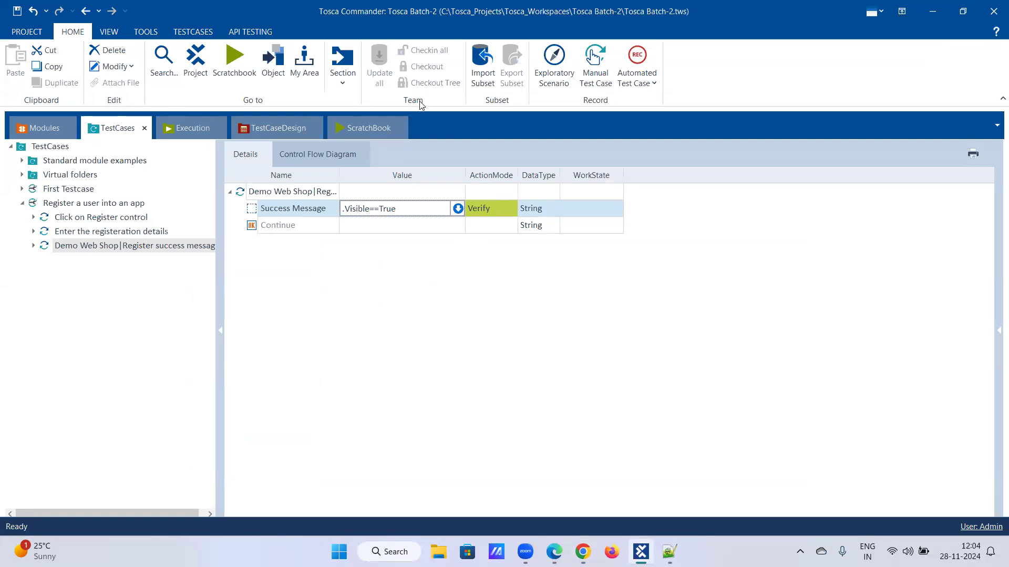
{"action": "left_click", "coordinate": [457, 208]}
{"action": "left_click", "coordinate": [414, 225]}
{"action": "left_click", "coordinate": [390, 284]}
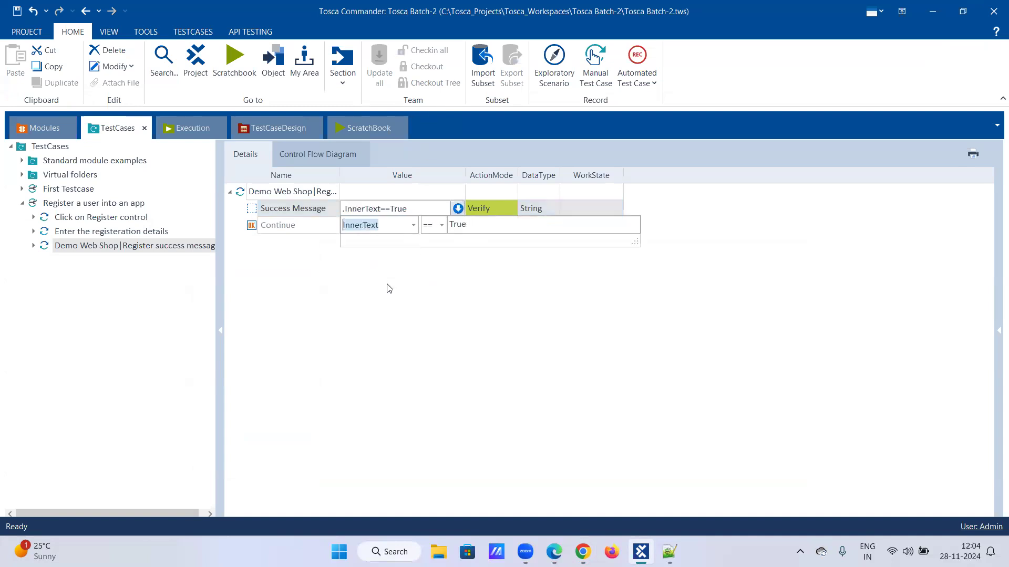
- Delete the expected value True from the Success Message InnerText condition
{"action": "left_click", "coordinate": [468, 224]}
{"action": "double_click", "coordinate": [470, 226]}
{"action": "key", "text": "BackSpace"}
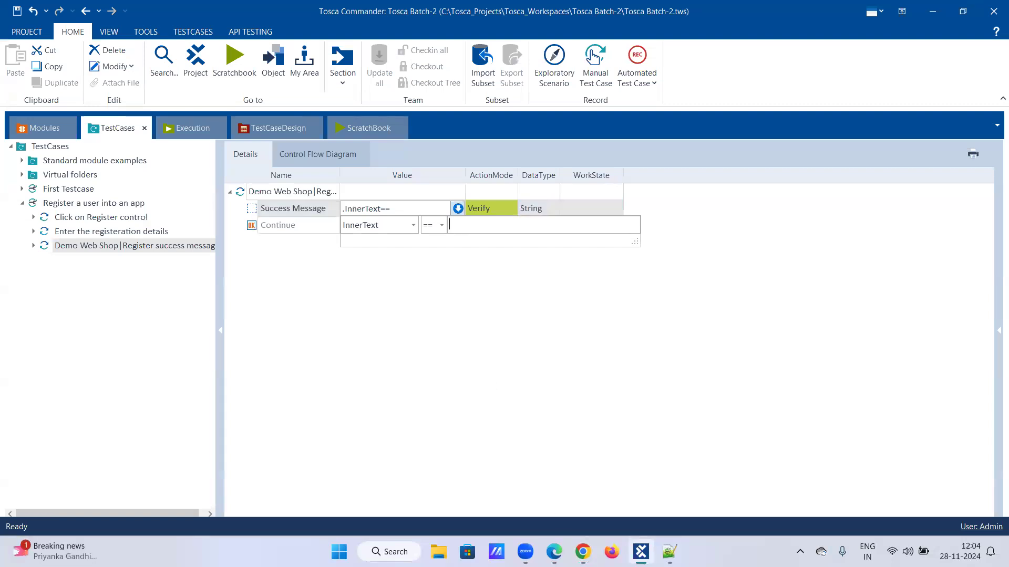
- Inspect the registration message in DevTools, browsing the div.result and div.buttons elements
{"action": "left_click", "coordinate": [582, 551]}
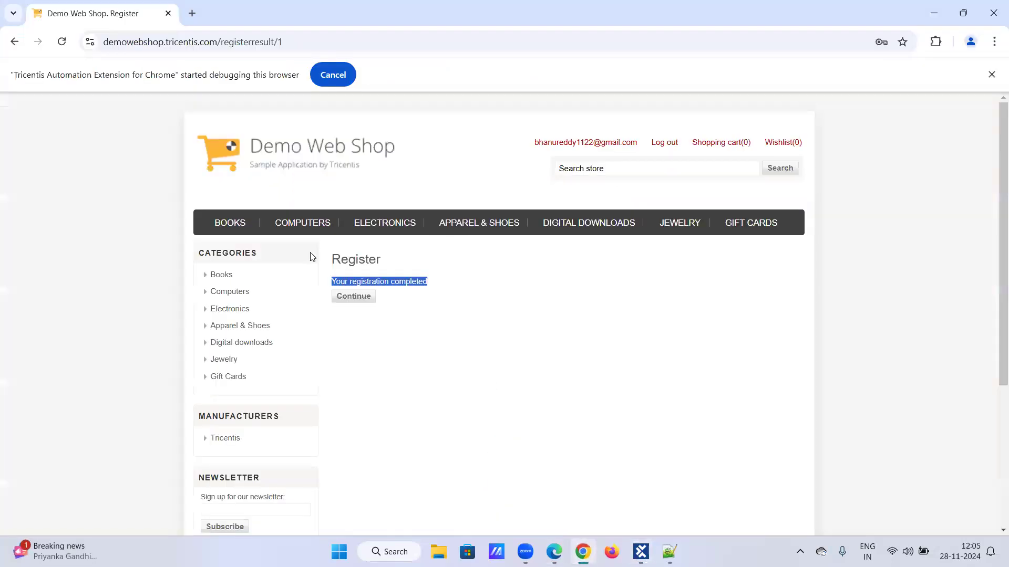
{"action": "right_click", "coordinate": [381, 282]}
{"action": "left_click", "coordinate": [406, 407]}
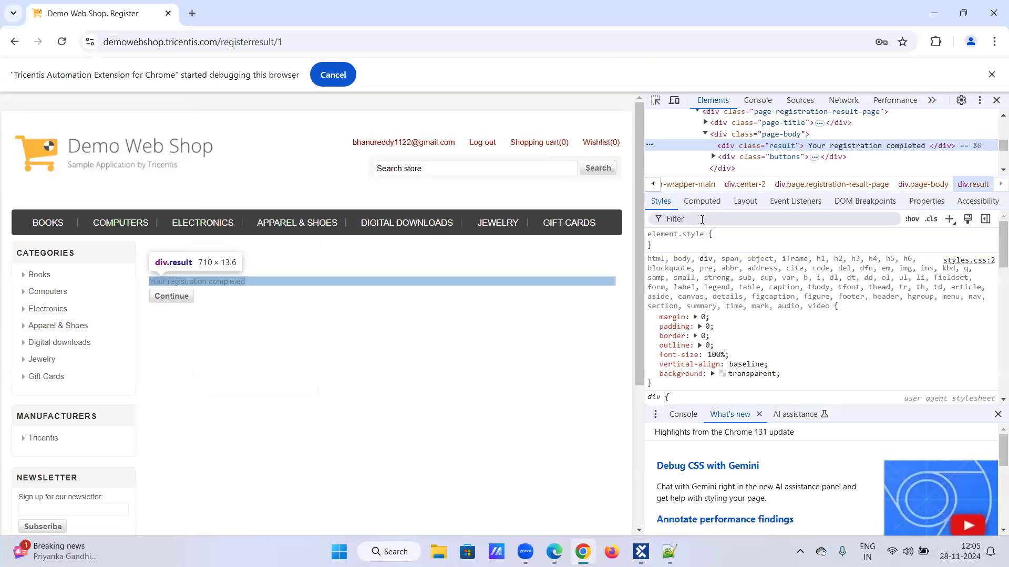
{"action": "left_click", "coordinate": [828, 157]}
{"action": "left_click", "coordinate": [809, 149]}
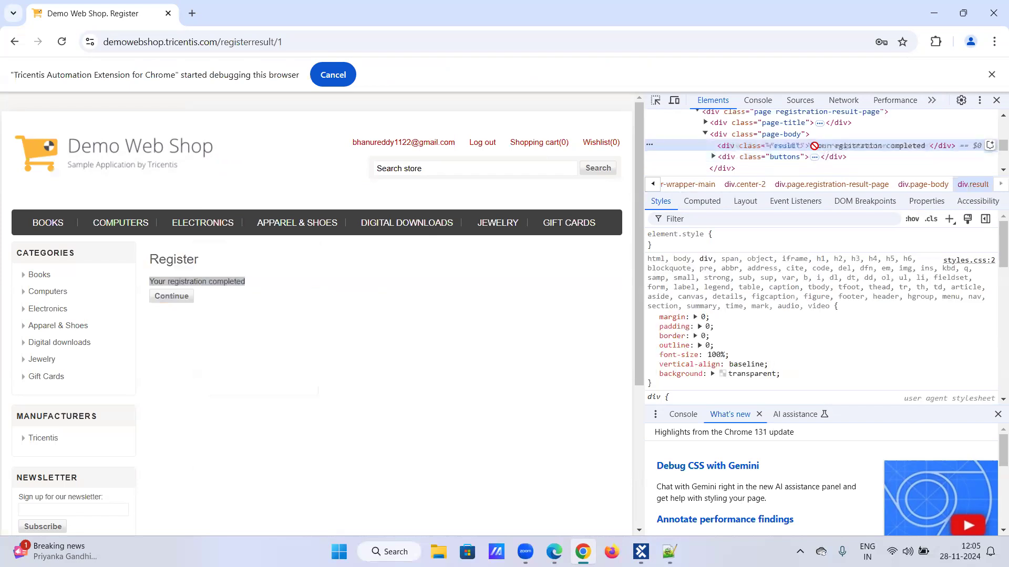
{"action": "right_click", "coordinate": [814, 149]}
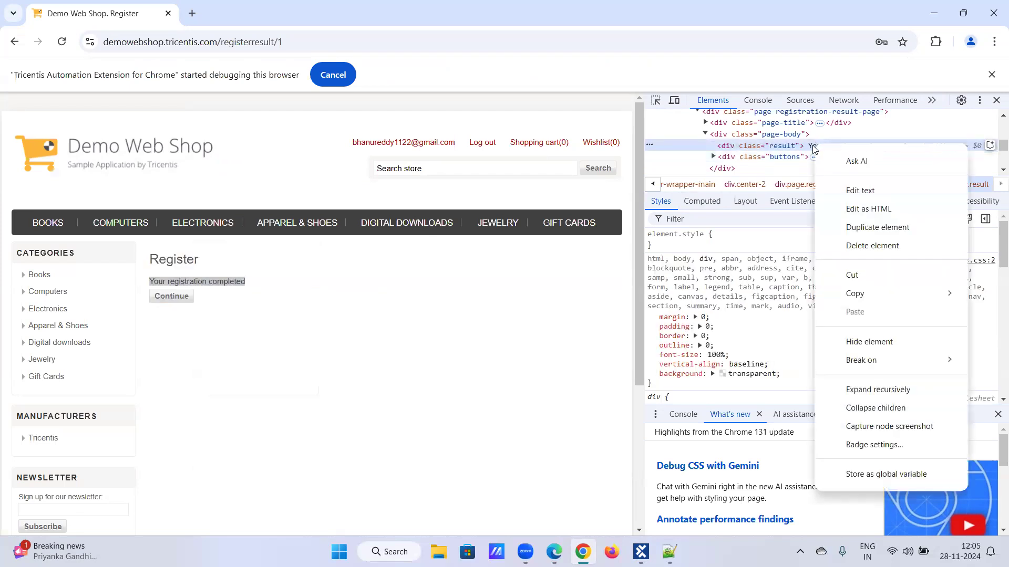
{"action": "left_click", "coordinate": [814, 149]}
{"action": "left_click", "coordinate": [815, 156]}
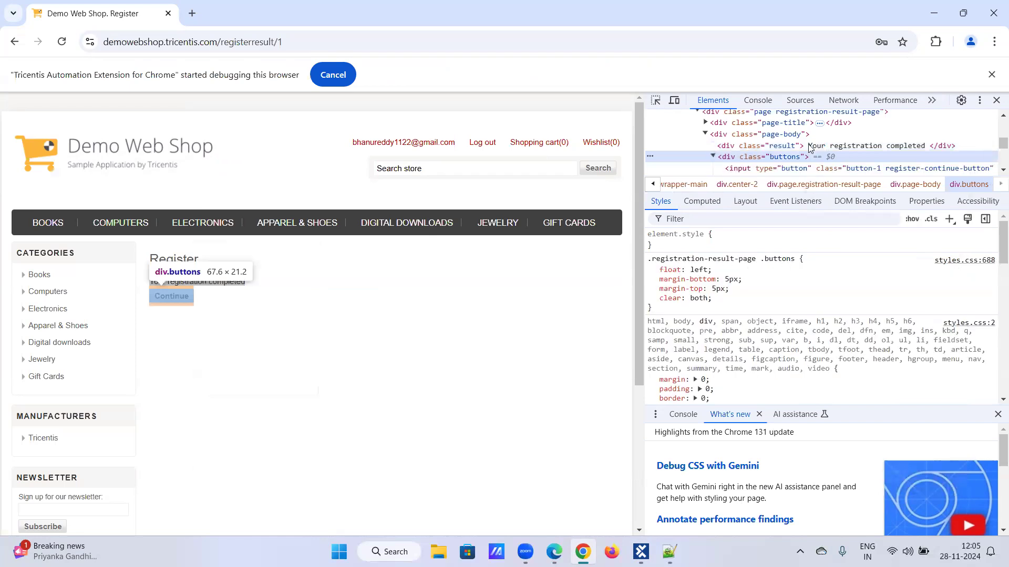
{"action": "left_click", "coordinate": [822, 149]}
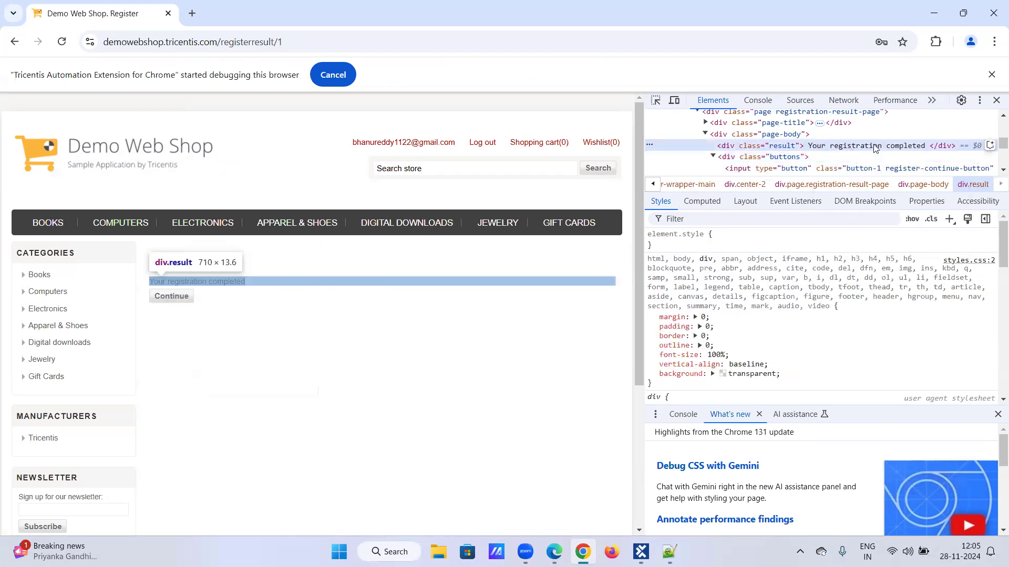
{"action": "right_click", "coordinate": [852, 152]}
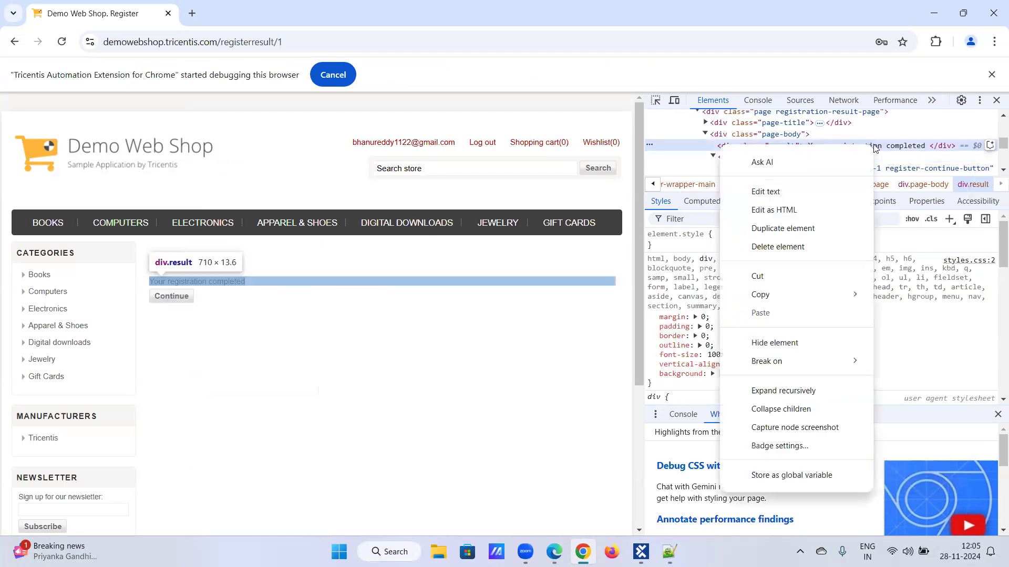
- Close DevTools and open the registration result page's source in a new tab
{"action": "triple_click", "coordinate": [251, 279]}
{"action": "right_click", "coordinate": [251, 279]}
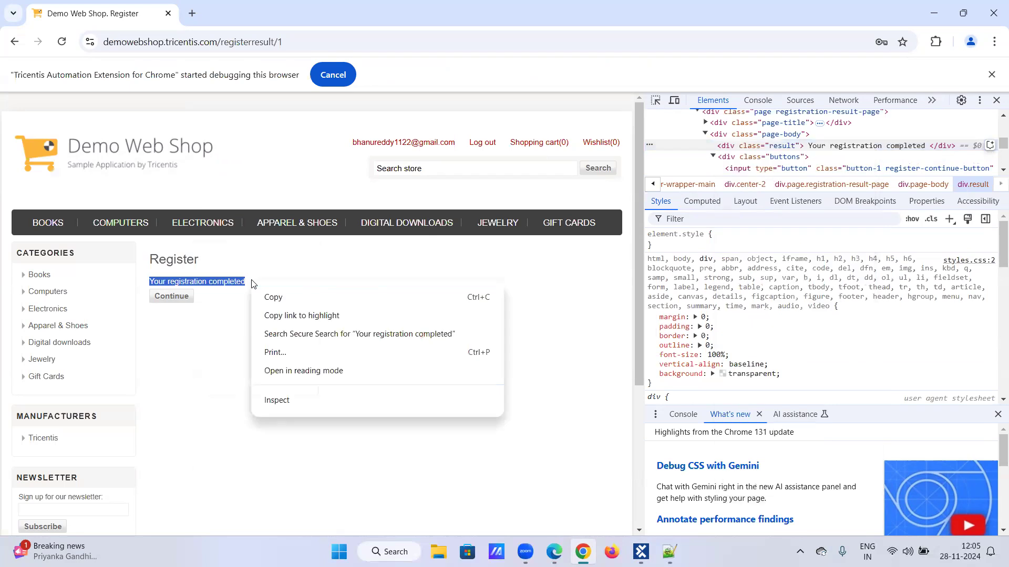
{"action": "left_click", "coordinate": [213, 395]}
{"action": "left_click", "coordinate": [533, 322]}
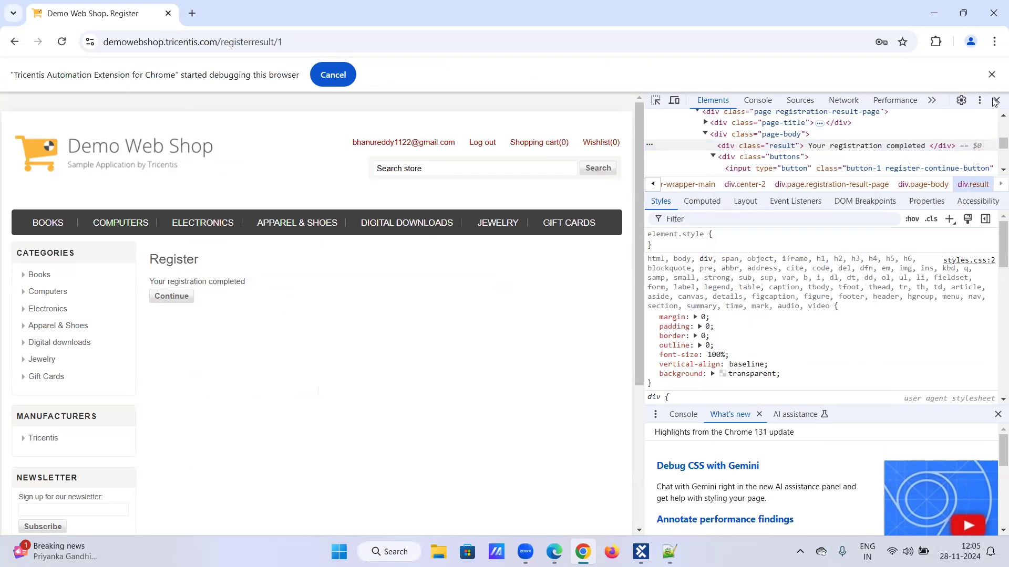
{"action": "left_click", "coordinate": [996, 100]}
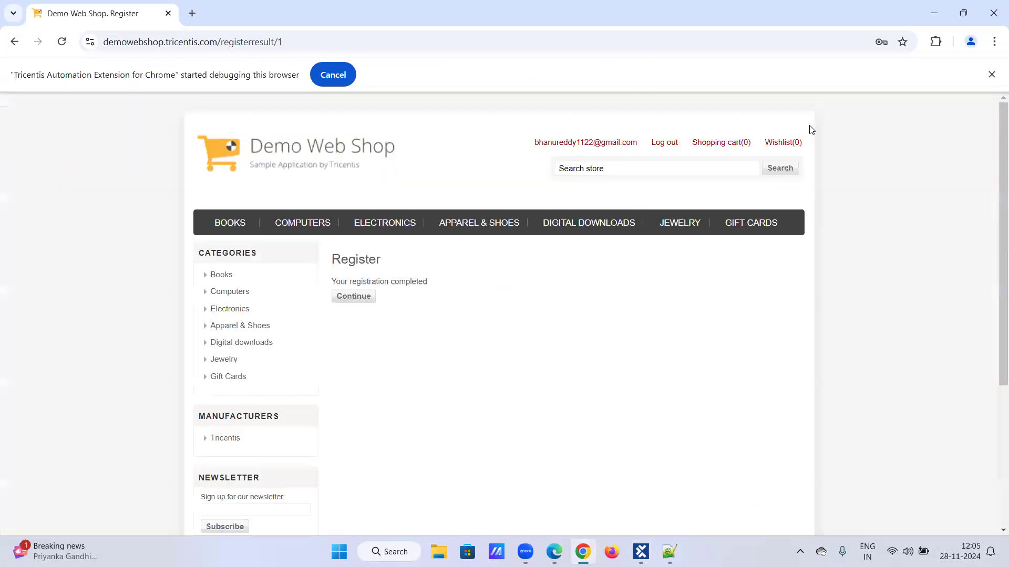
{"action": "right_click", "coordinate": [376, 287]}
{"action": "left_click", "coordinate": [425, 247]}
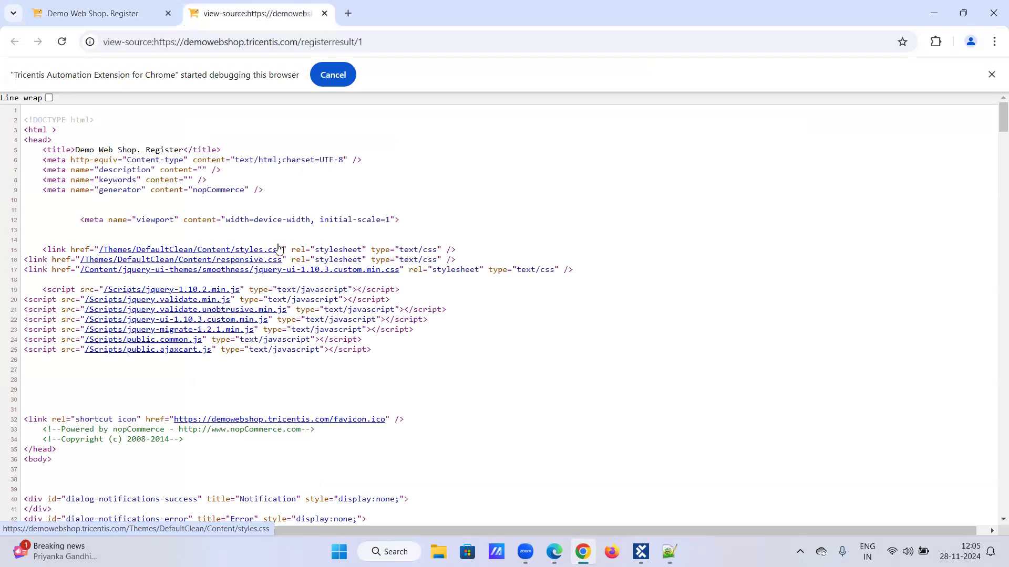
- Scroll through the registration result page's HTML source to review it
{"action": "scroll", "coordinate": [279, 248], "scroll_direction": "down", "scroll_amount": 2}
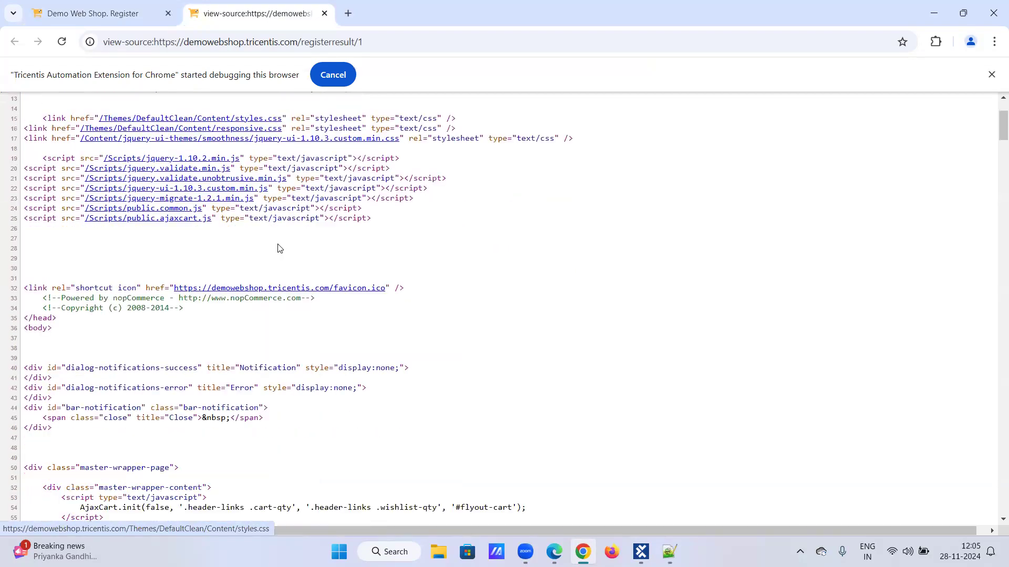
{"action": "scroll", "coordinate": [279, 248], "scroll_direction": "down", "scroll_amount": 3}
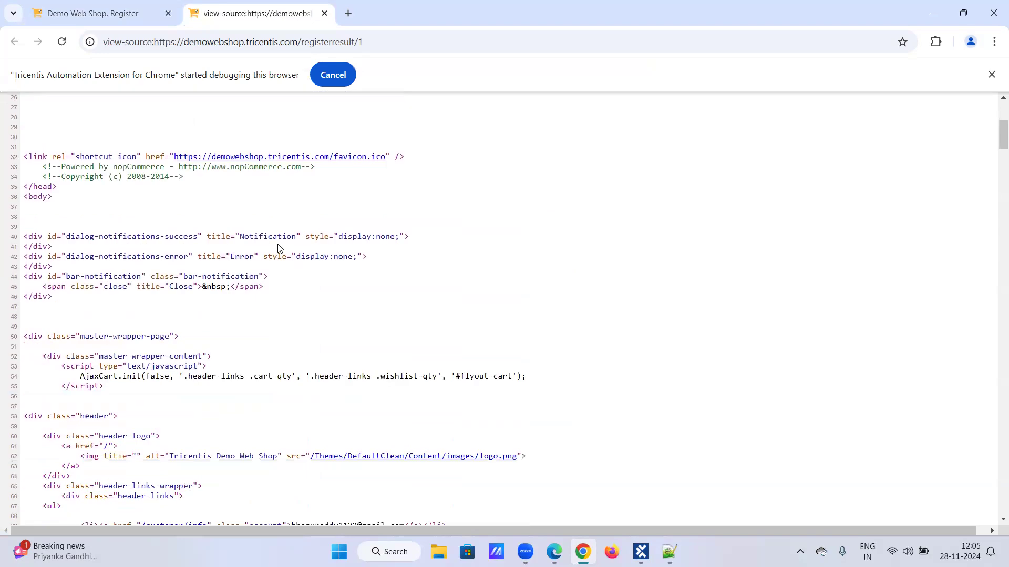
{"action": "scroll", "coordinate": [279, 248], "scroll_direction": "down", "scroll_amount": 3}
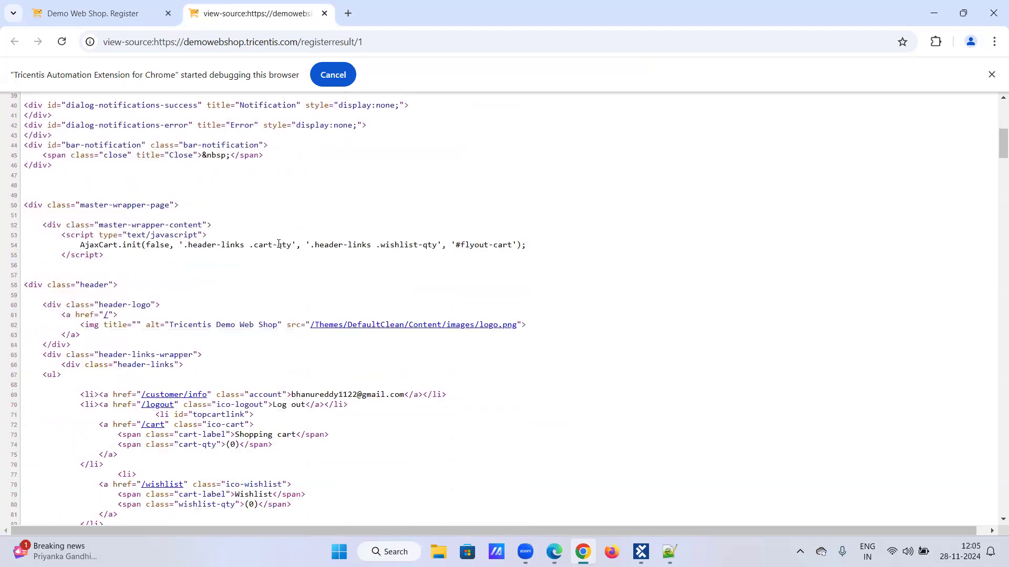
{"action": "scroll", "coordinate": [279, 244], "scroll_direction": "down", "scroll_amount": 7}
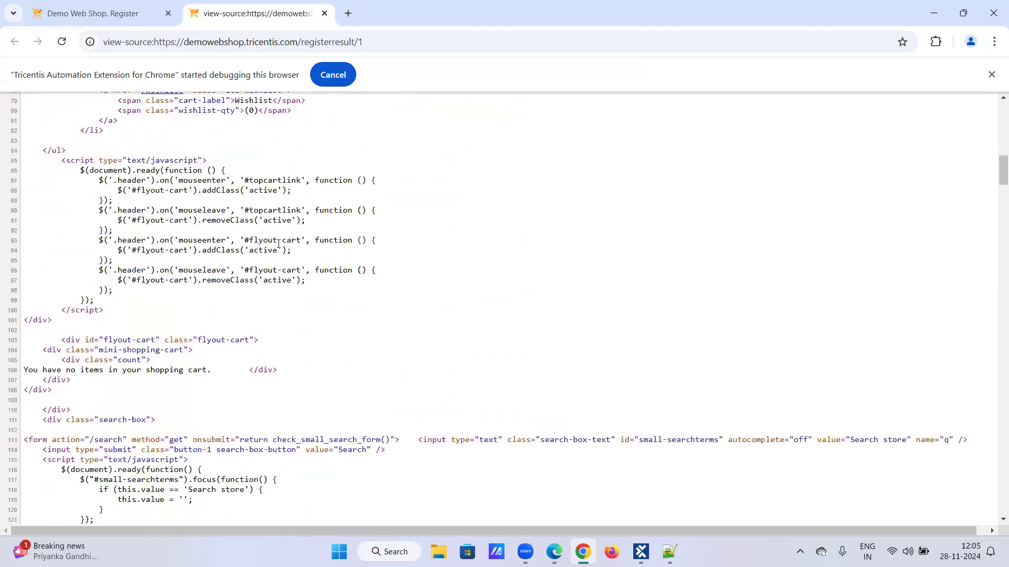
{"action": "scroll", "coordinate": [279, 244], "scroll_direction": "down", "scroll_amount": 4}
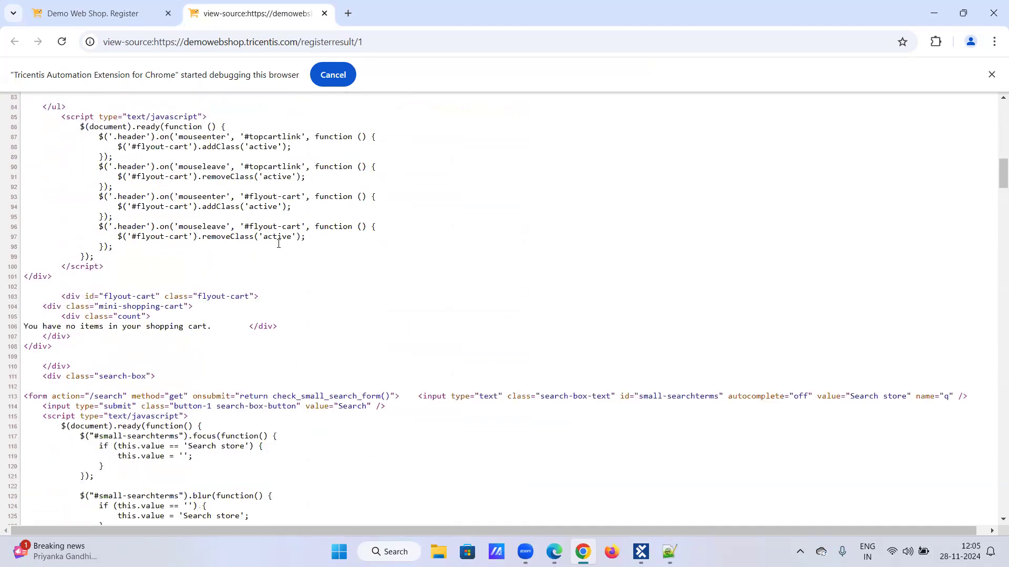
{"action": "scroll", "coordinate": [279, 244], "scroll_direction": "down", "scroll_amount": 4}
{"action": "scroll", "coordinate": [279, 244], "scroll_direction": "down", "scroll_amount": 10}
{"action": "scroll", "coordinate": [279, 248], "scroll_direction": "down", "scroll_amount": 14}
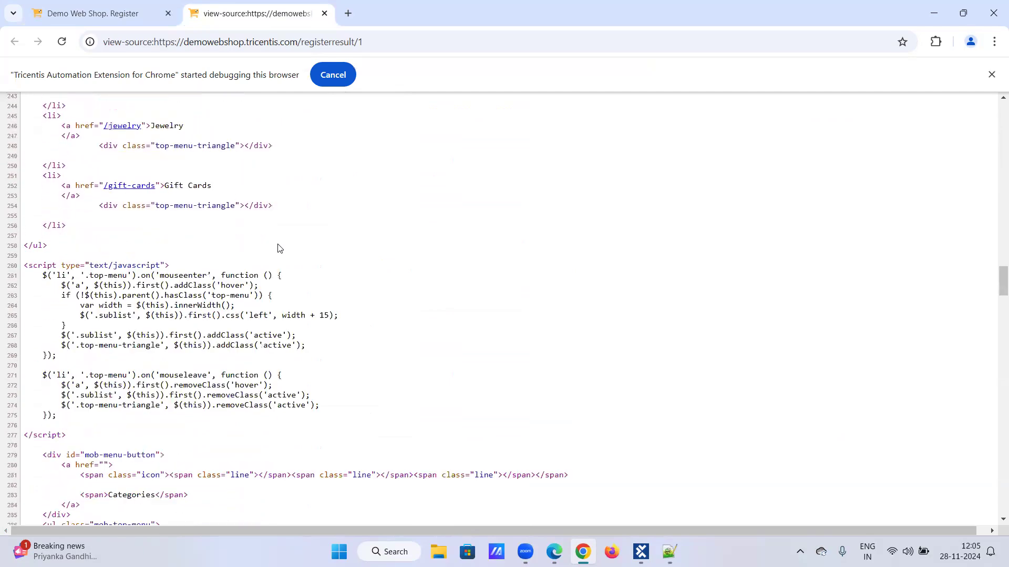
{"action": "scroll", "coordinate": [279, 248], "scroll_direction": "down", "scroll_amount": 5}
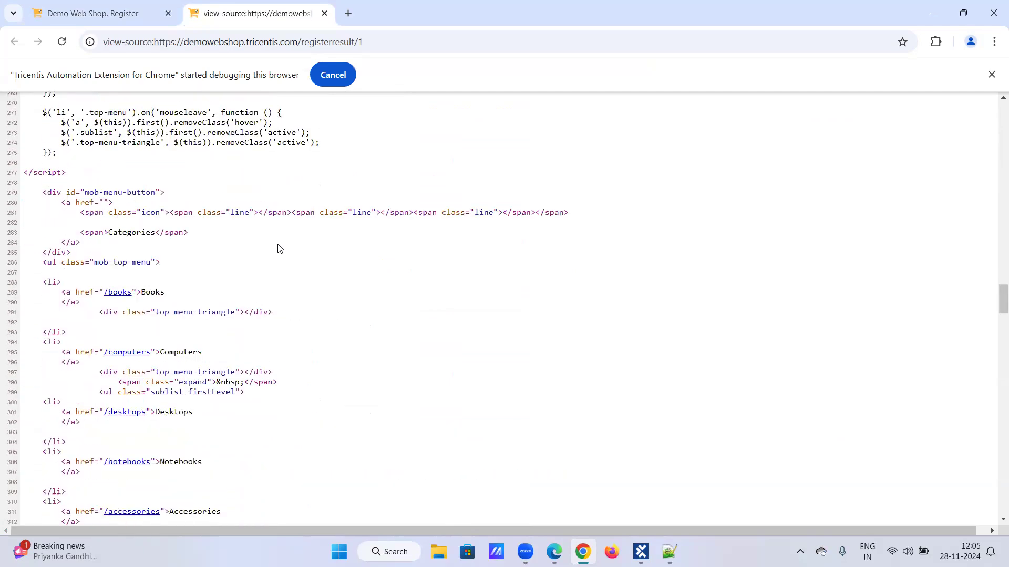
{"action": "scroll", "coordinate": [279, 248], "scroll_direction": "down", "scroll_amount": 3}
{"action": "scroll", "coordinate": [278, 248], "scroll_direction": "down", "scroll_amount": 17}
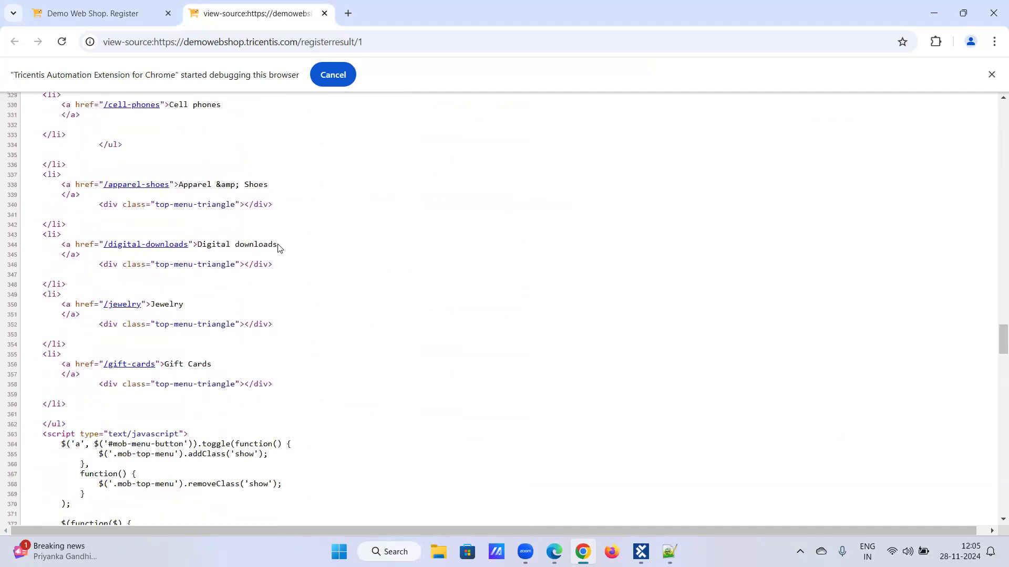
{"action": "scroll", "coordinate": [279, 248], "scroll_direction": "down", "scroll_amount": 13}
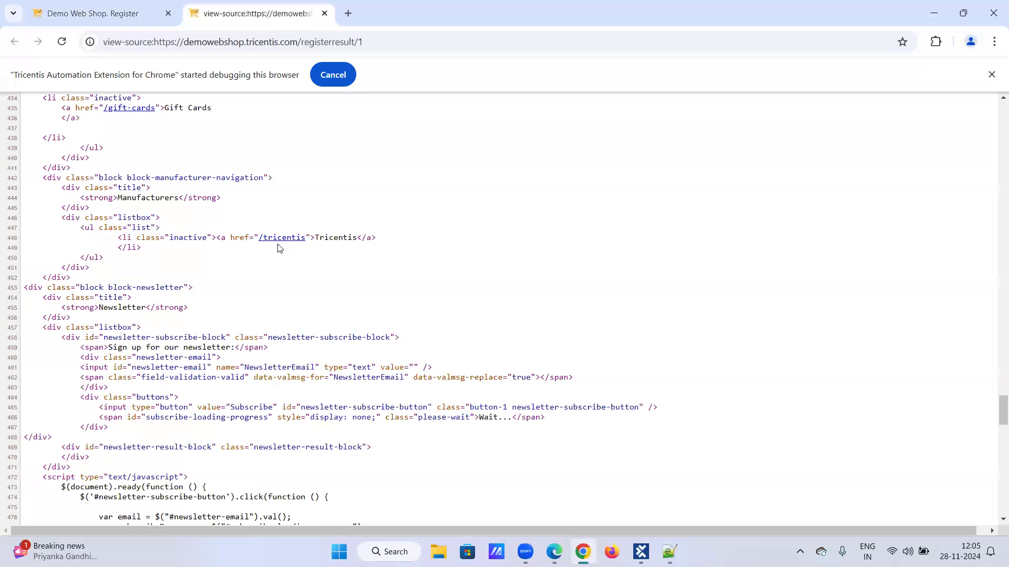
{"action": "scroll", "coordinate": [279, 247], "scroll_direction": "down", "scroll_amount": 8}
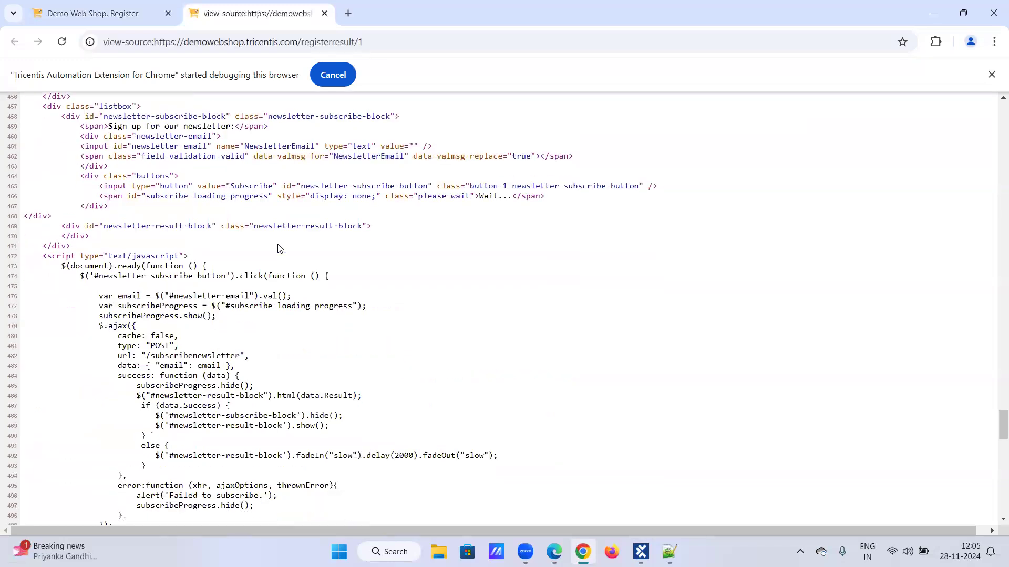
{"action": "scroll", "coordinate": [279, 248], "scroll_direction": "down", "scroll_amount": 8}
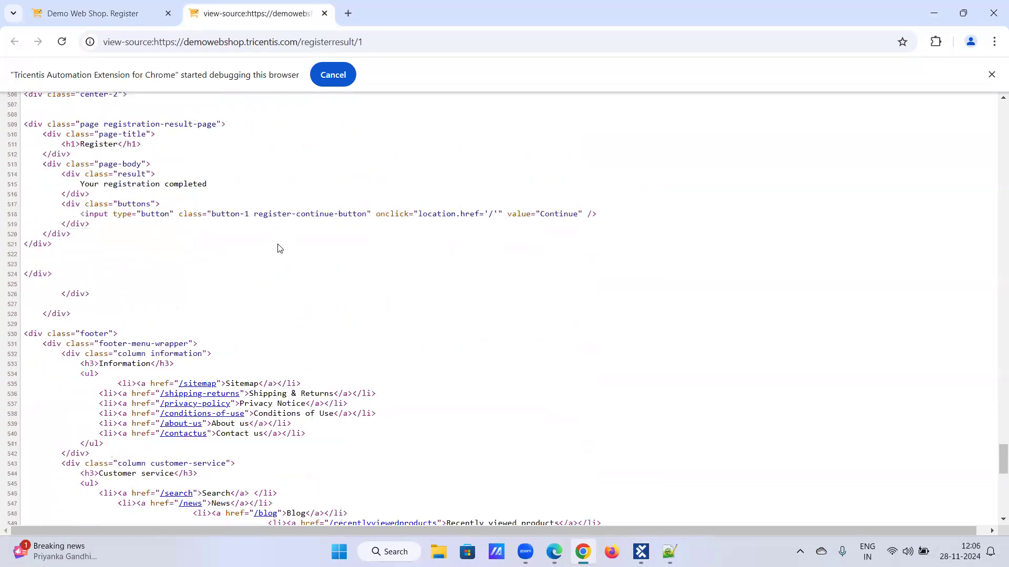
{"action": "scroll", "coordinate": [278, 248], "scroll_direction": "down", "scroll_amount": 11}
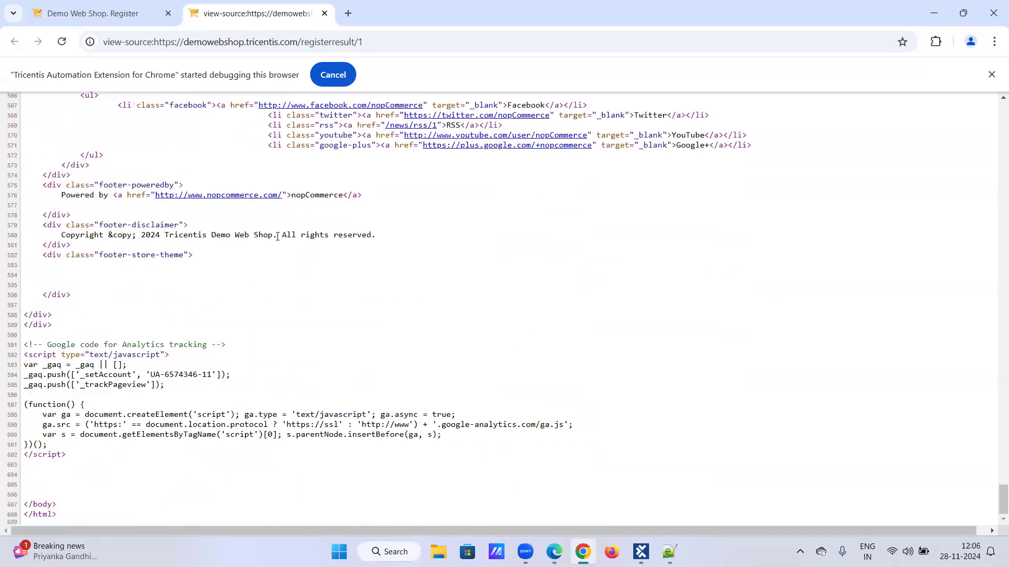
{"action": "scroll", "coordinate": [280, 312], "scroll_direction": "up", "scroll_amount": 20}
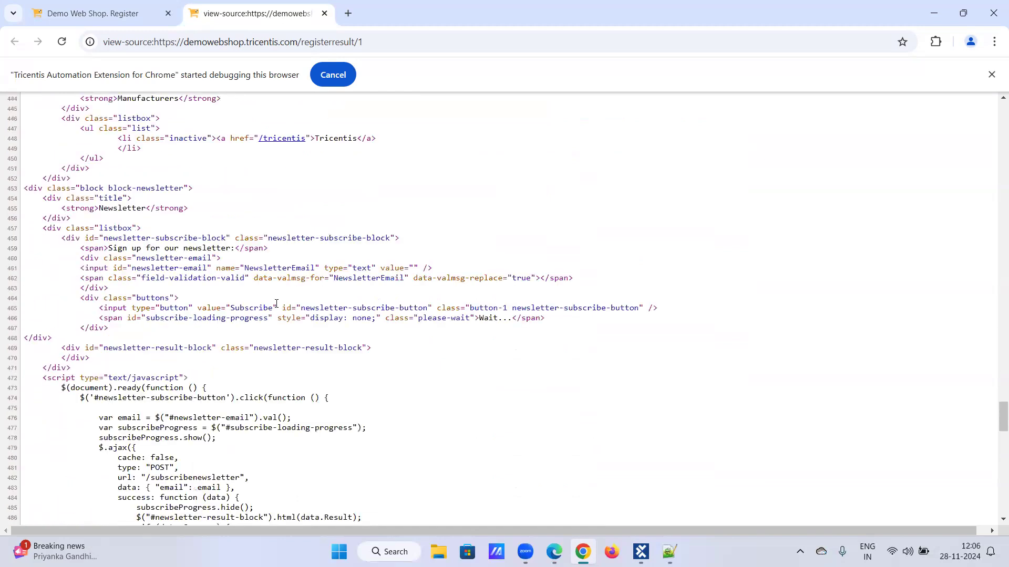
{"action": "scroll", "coordinate": [276, 302], "scroll_direction": "up", "scroll_amount": 20}
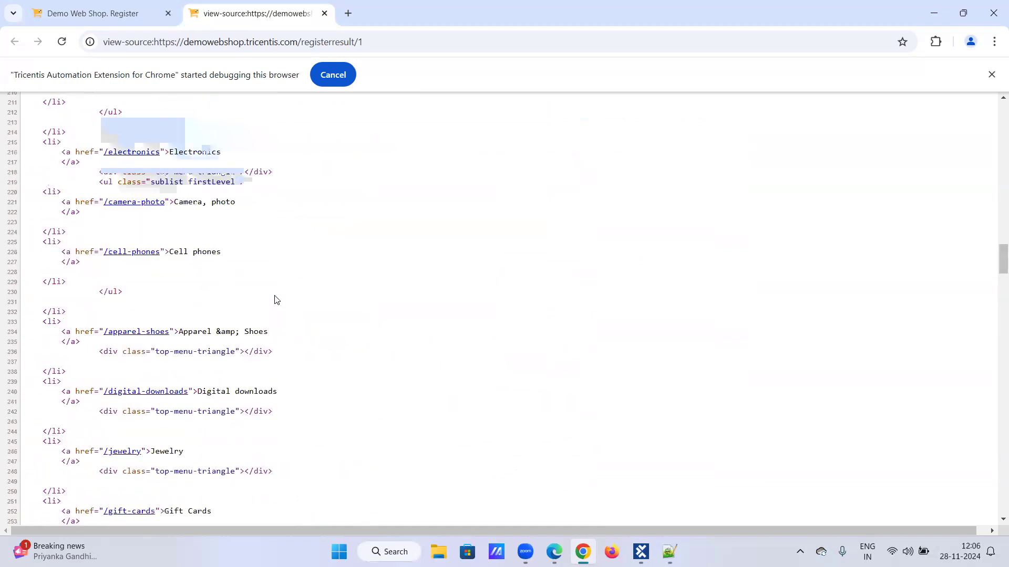
{"action": "scroll", "coordinate": [275, 298], "scroll_direction": "up", "scroll_amount": 9}
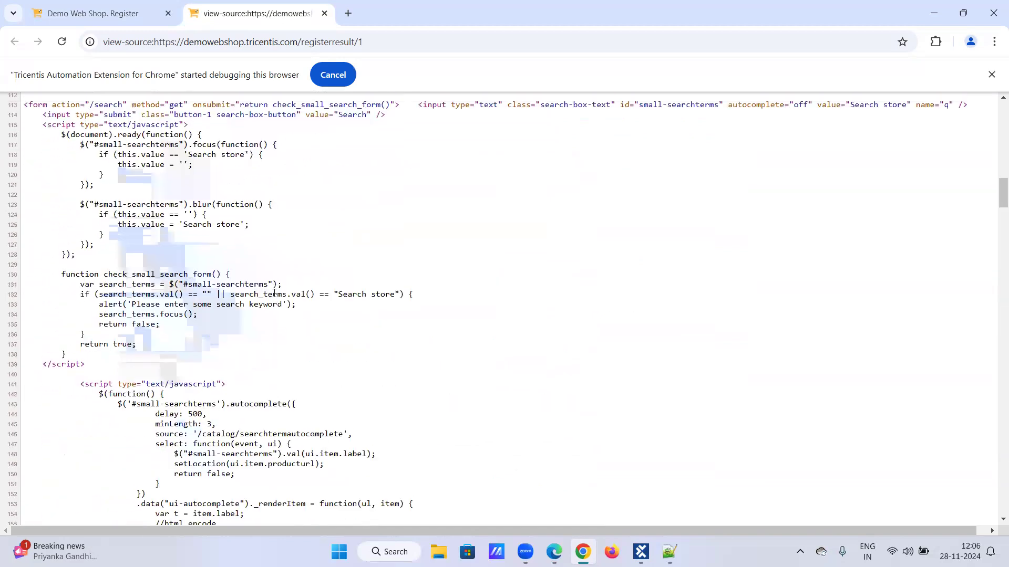
{"action": "scroll", "coordinate": [273, 293], "scroll_direction": "up", "scroll_amount": 10}
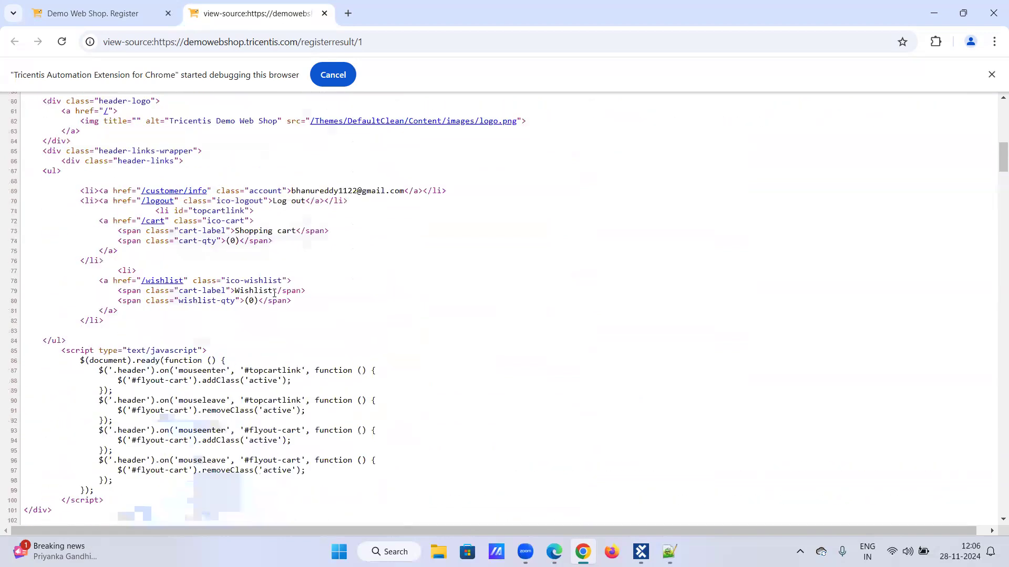
{"action": "scroll", "coordinate": [274, 294], "scroll_direction": "up", "scroll_amount": 11}
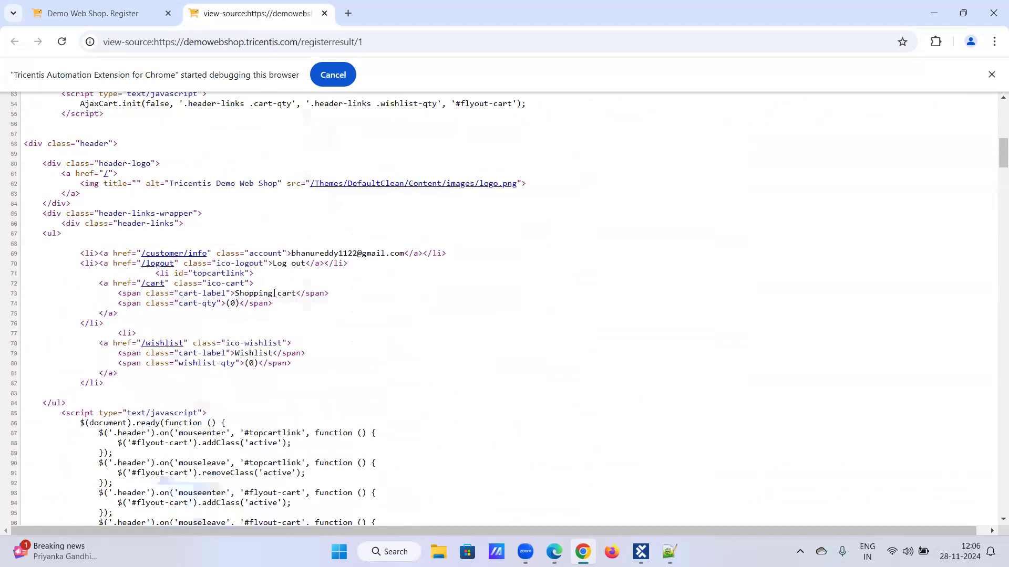
{"action": "scroll", "coordinate": [275, 293], "scroll_direction": "up", "scroll_amount": 5}
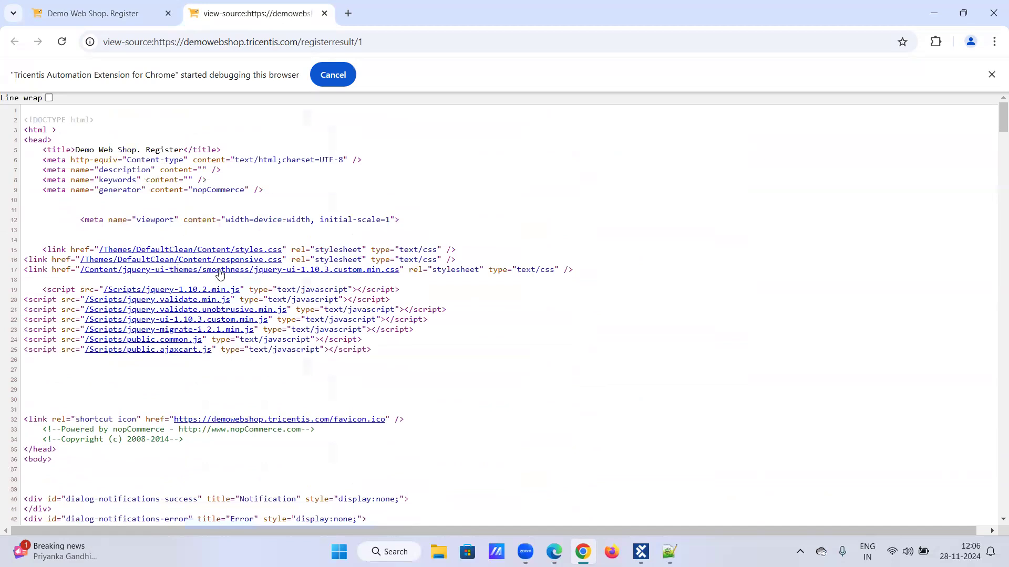
{"action": "scroll", "coordinate": [321, 325], "scroll_direction": "down", "scroll_amount": 4}
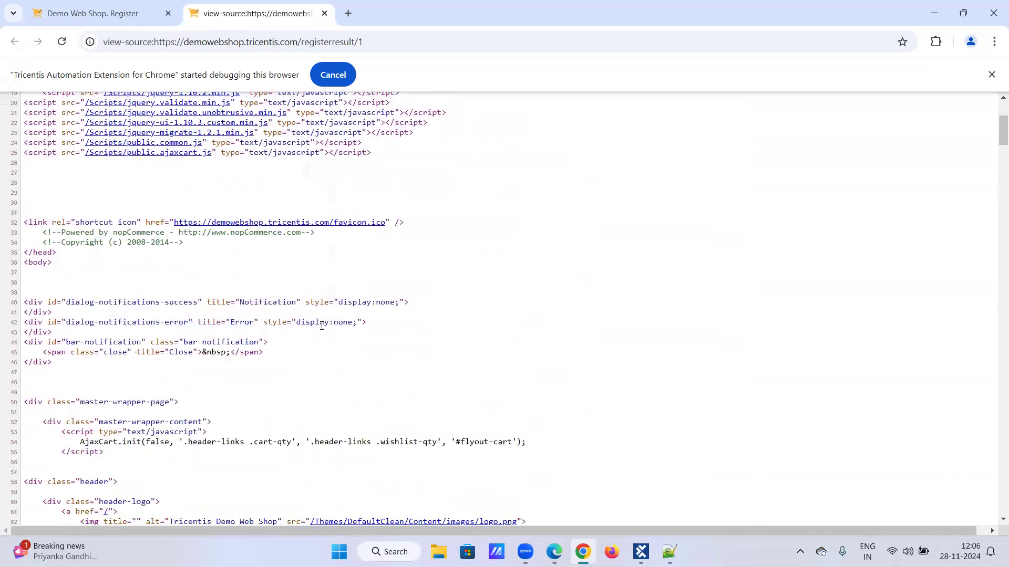
{"action": "scroll", "coordinate": [182, 334], "scroll_direction": "down", "scroll_amount": 2}
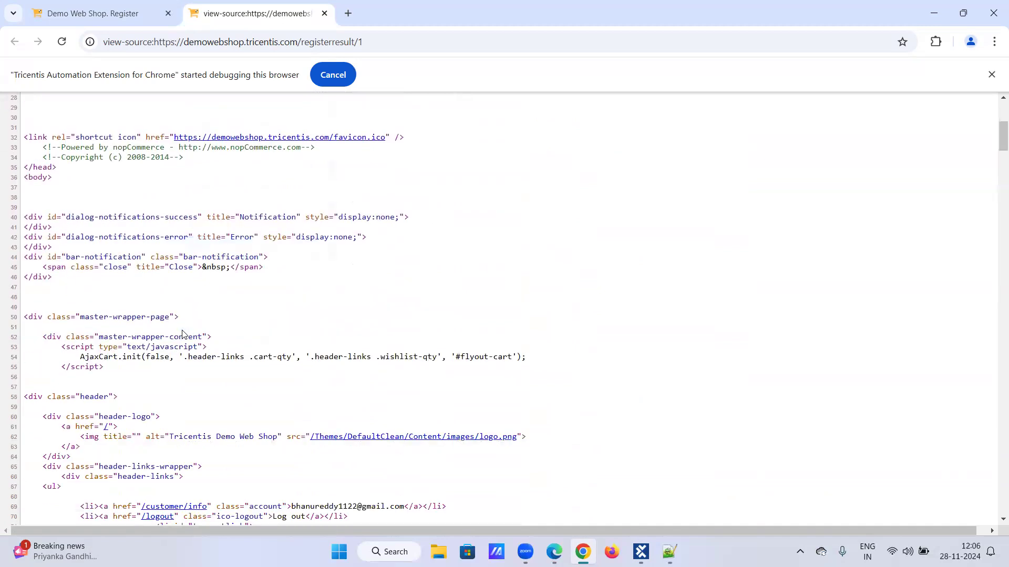
{"action": "scroll", "coordinate": [183, 334], "scroll_direction": "down", "scroll_amount": 1}
{"action": "scroll", "coordinate": [184, 334], "scroll_direction": "down", "scroll_amount": 6}
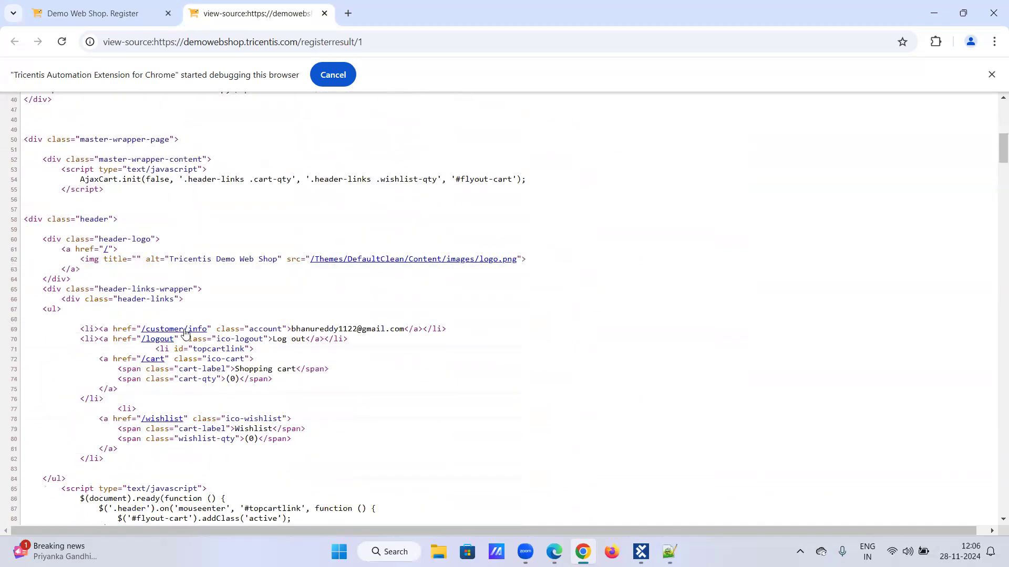
{"action": "scroll", "coordinate": [184, 334], "scroll_direction": "down", "scroll_amount": 6}
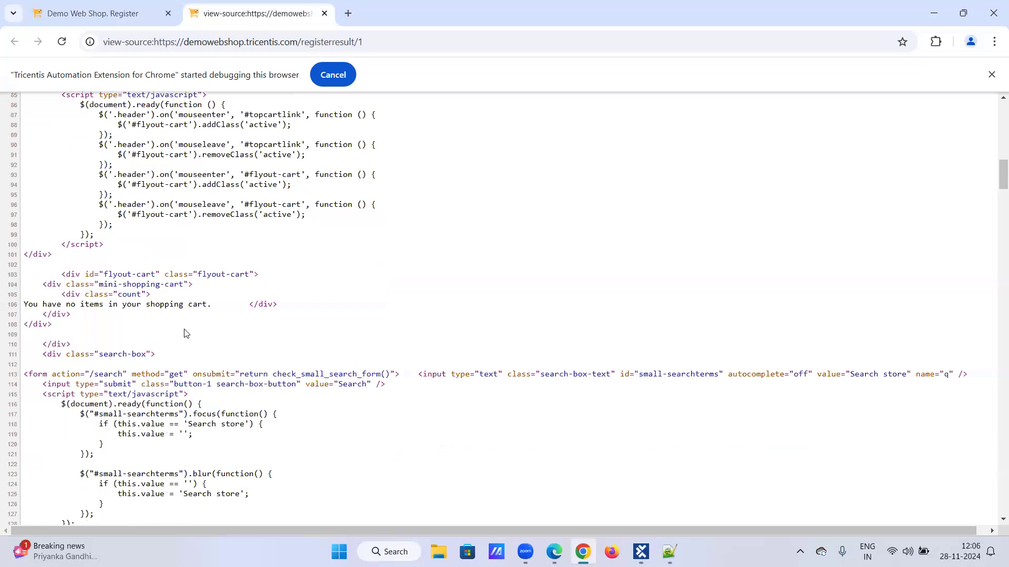
{"action": "scroll", "coordinate": [184, 334], "scroll_direction": "down", "scroll_amount": 3}
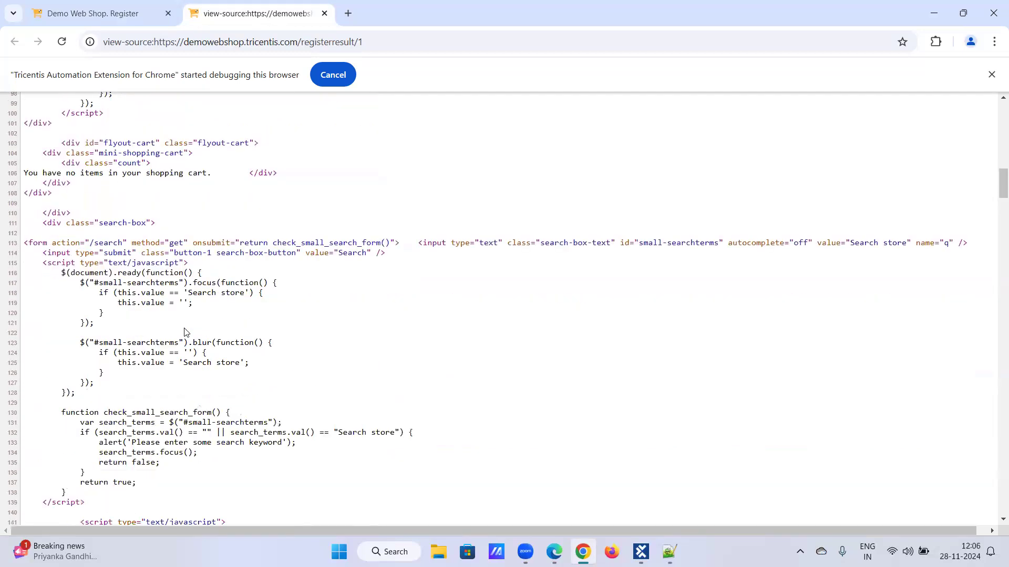
{"action": "scroll", "coordinate": [184, 332], "scroll_direction": "down", "scroll_amount": 2}
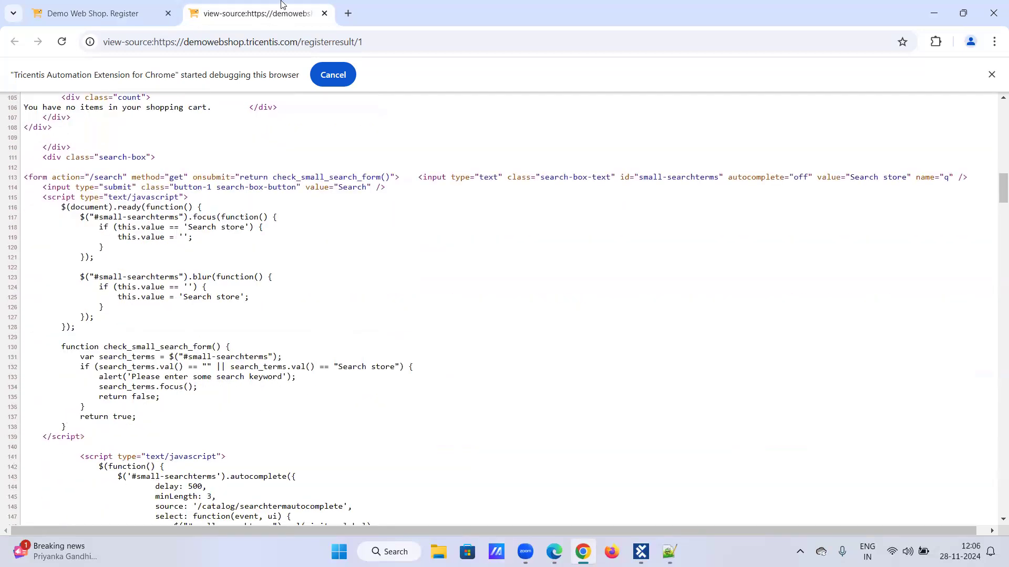
- Close the source tab and copy the 'Your registration completed' sentence from the page
{"action": "left_click", "coordinate": [324, 14]}
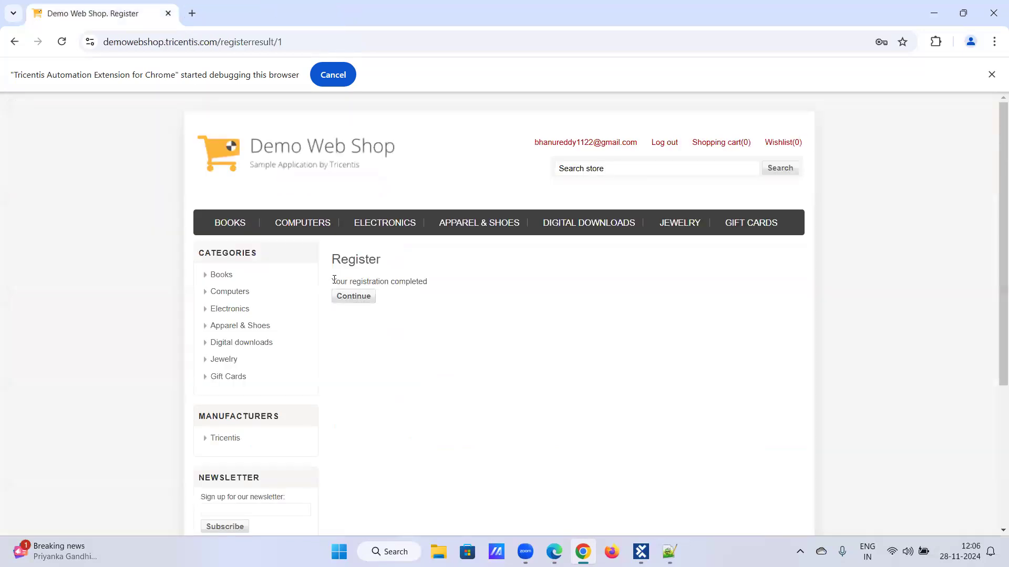
{"action": "triple_click", "coordinate": [427, 280]}
{"action": "key", "text": "ctrl+c"}
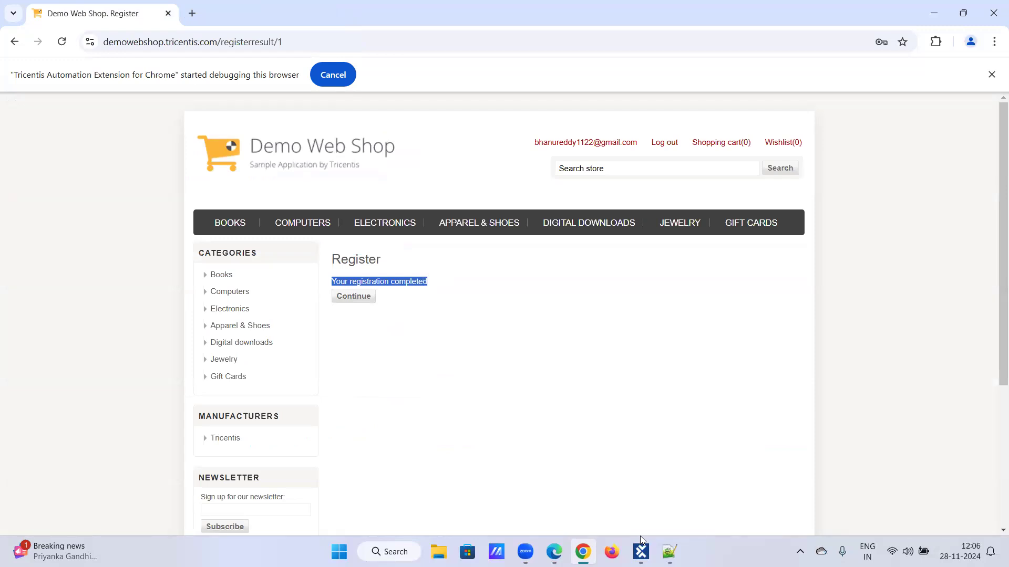
{"action": "left_click", "coordinate": [670, 551]}
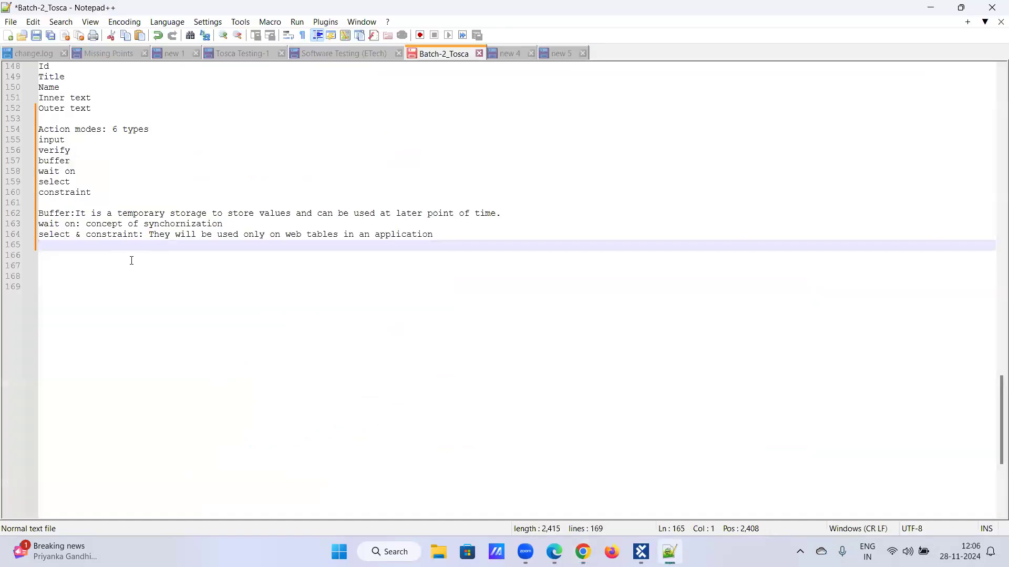
- Paste 'Your registration completed' on new line 167 of the Batch-2_Tosca notes and select it
{"action": "key", "text": "Return"}
{"action": "key", "text": "Return"}
{"action": "key", "text": "ctrl+v"}
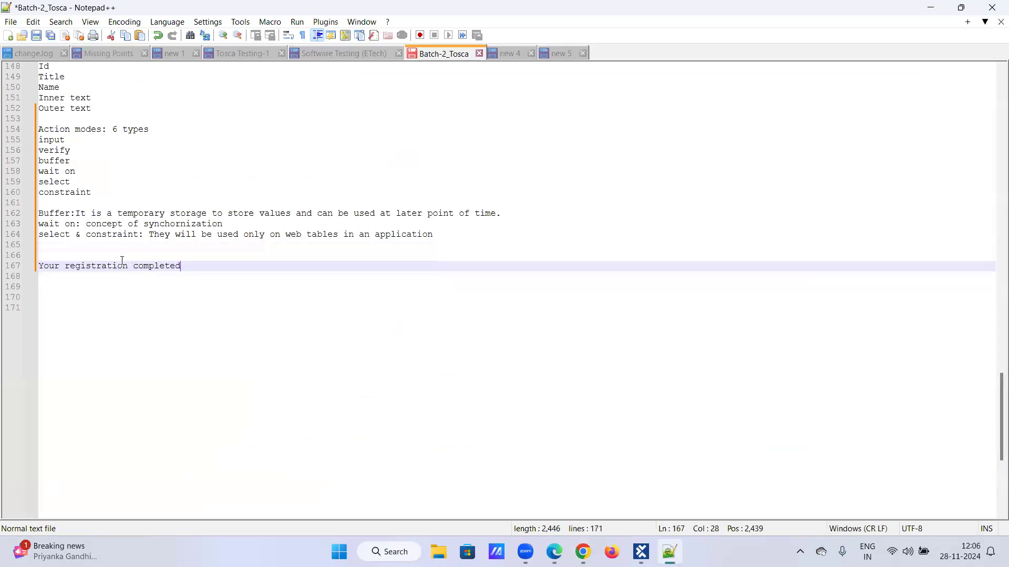
{"action": "key", "text": "Home"}
{"action": "left_click_drag", "start_coordinate": [39, 267], "coordinate": [181, 268]}
{"action": "key", "text": "ctrl+c"}
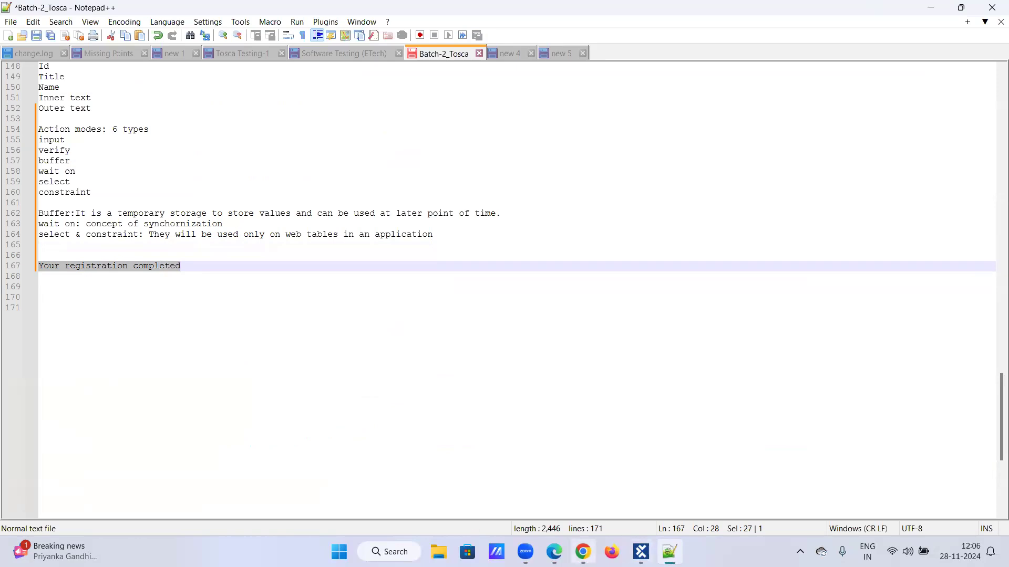
- Set the Success Message check to InnerText == Your registration completed, then select the test case
{"action": "left_click", "coordinate": [641, 551]}
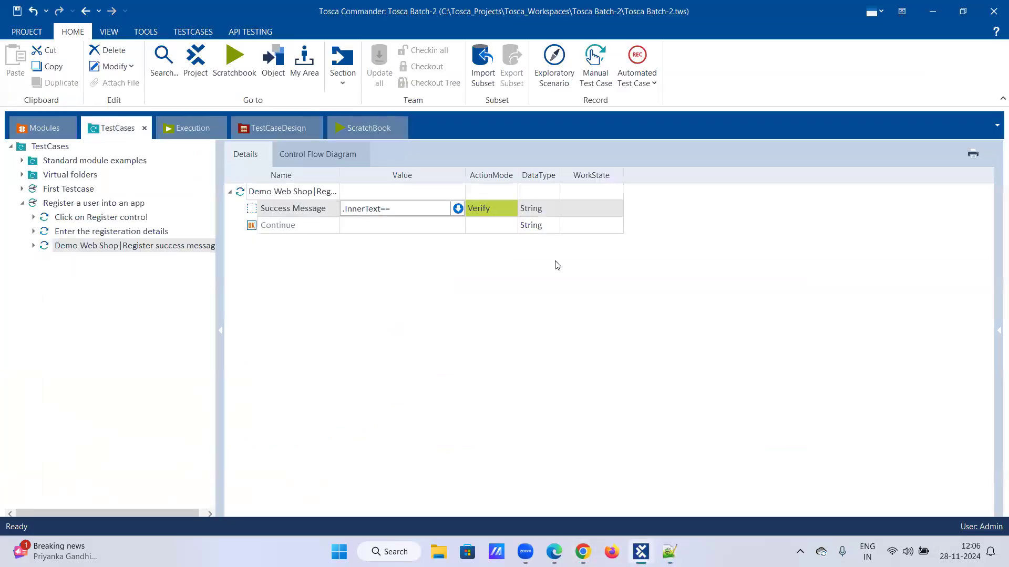
{"action": "left_click", "coordinate": [410, 208]}
{"action": "left_click", "coordinate": [411, 210]}
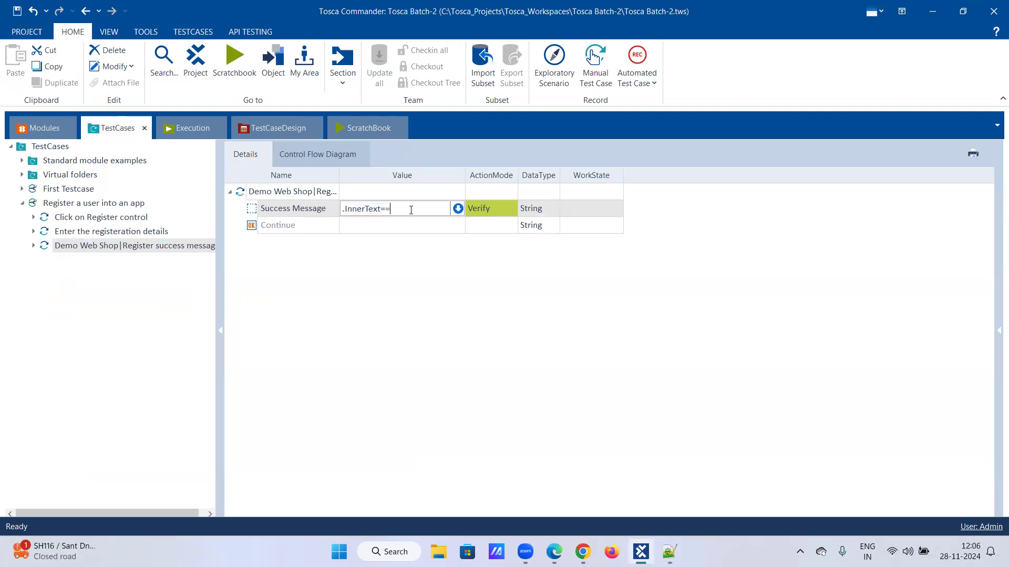
{"action": "left_click", "coordinate": [457, 209]}
{"action": "left_click", "coordinate": [459, 225]}
{"action": "key", "text": "ctrl+v"}
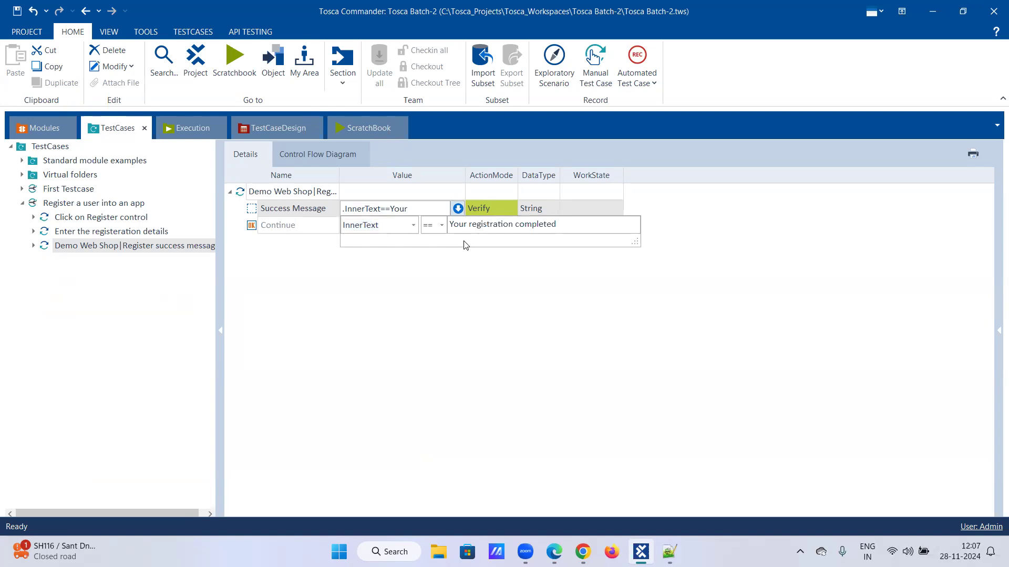
{"action": "left_click", "coordinate": [487, 272]}
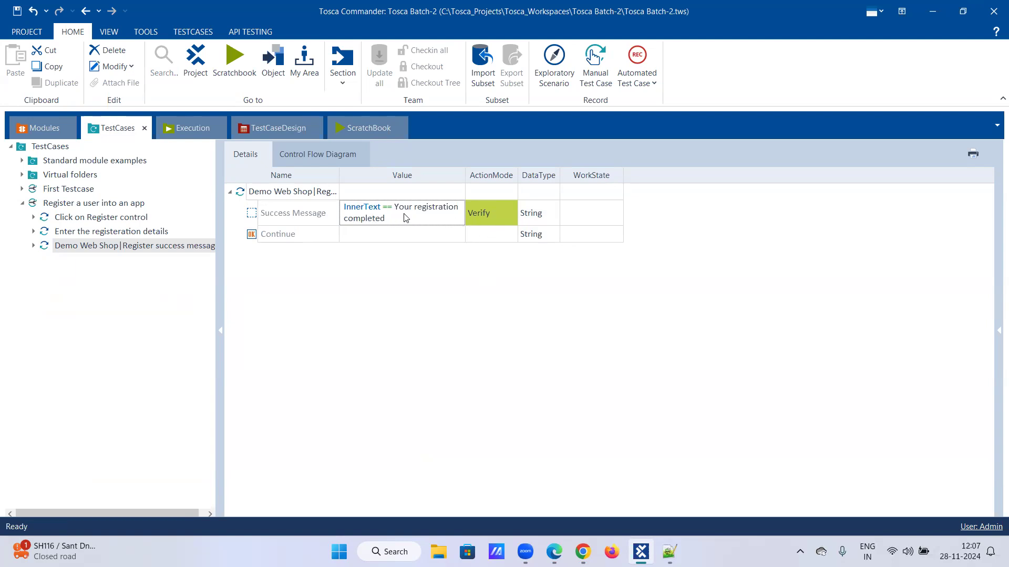
{"action": "left_click", "coordinate": [509, 236]}
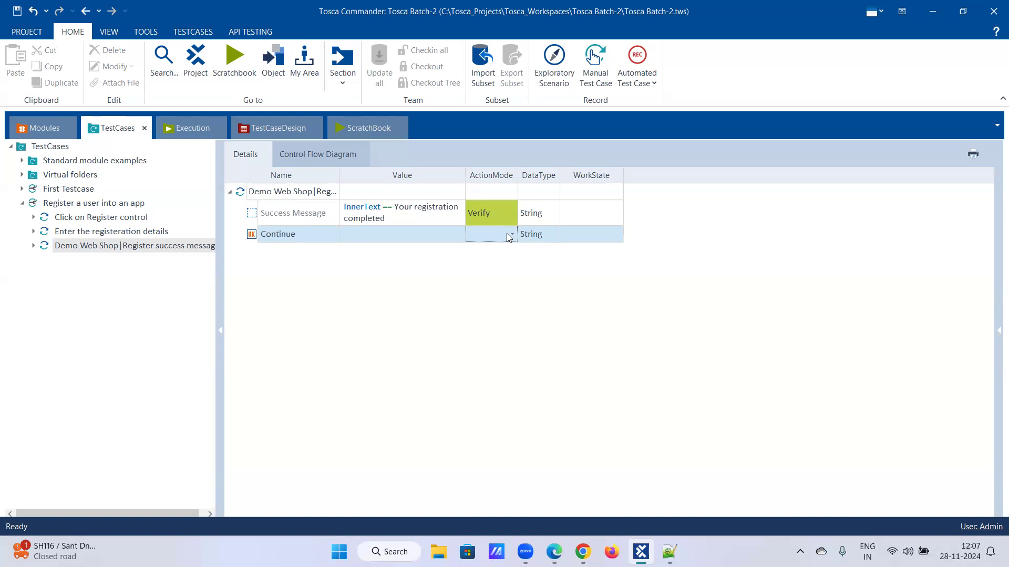
{"action": "left_click", "coordinate": [157, 246]}
- Run the Register success message test case in ScratchBook
{"action": "right_click", "coordinate": [158, 250]}
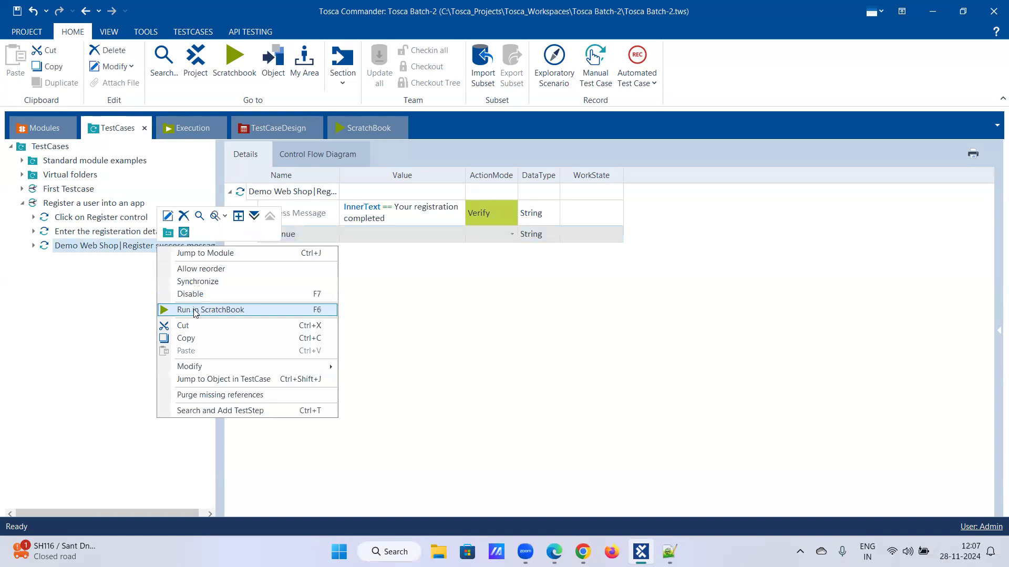
{"action": "left_click", "coordinate": [193, 309]}
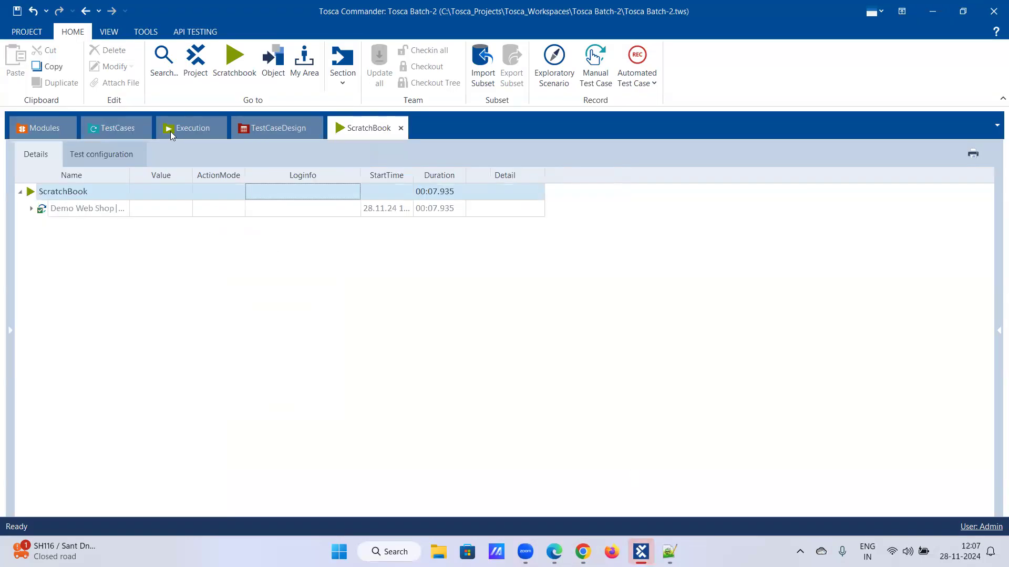
{"action": "left_click", "coordinate": [120, 129]}
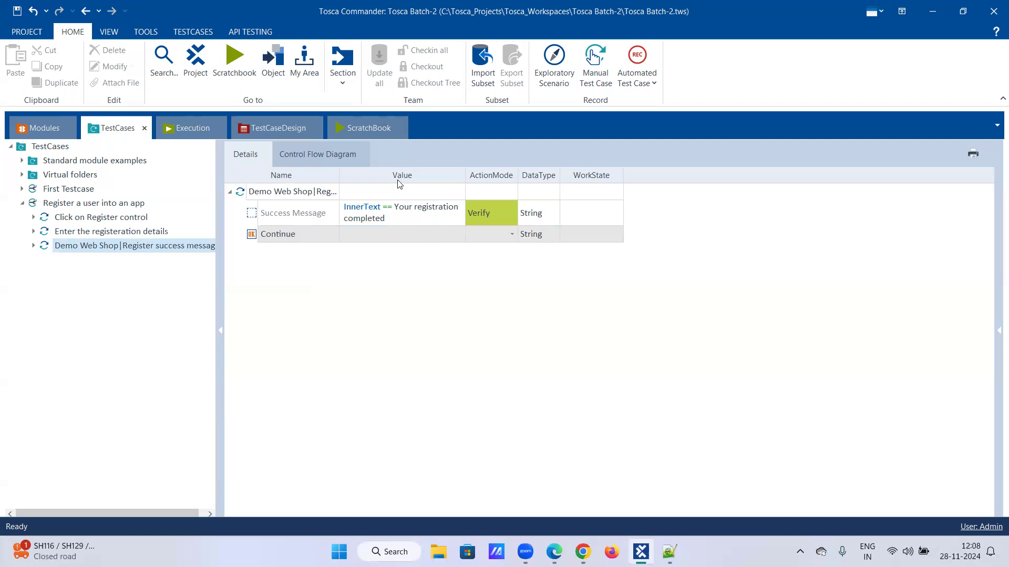
- Expand the Demo Web Shop run and read the Success Message log's actual value 'Your registration completed'
{"action": "left_click", "coordinate": [356, 132]}
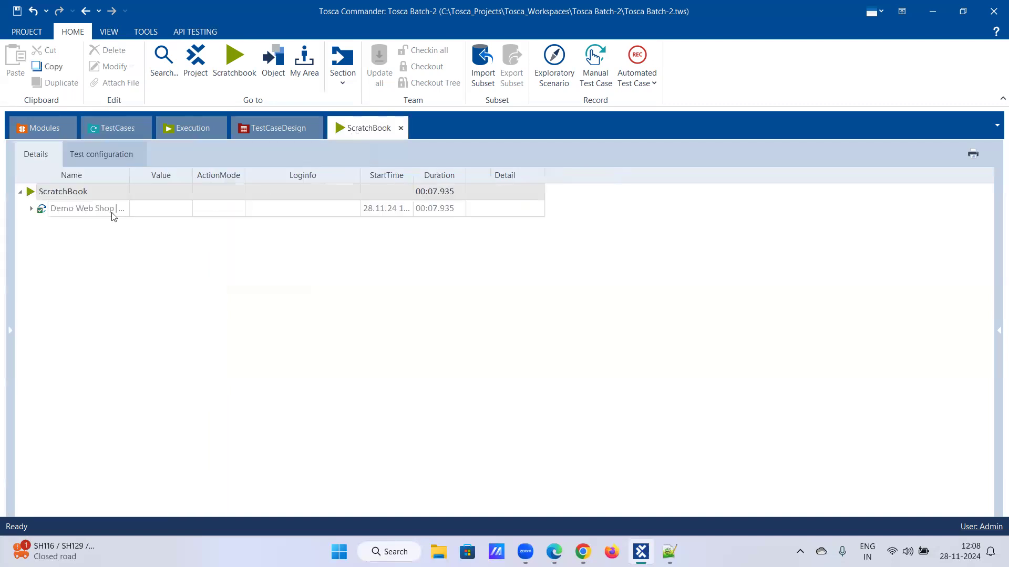
{"action": "right_click", "coordinate": [112, 209]}
{"action": "left_click", "coordinate": [209, 184]}
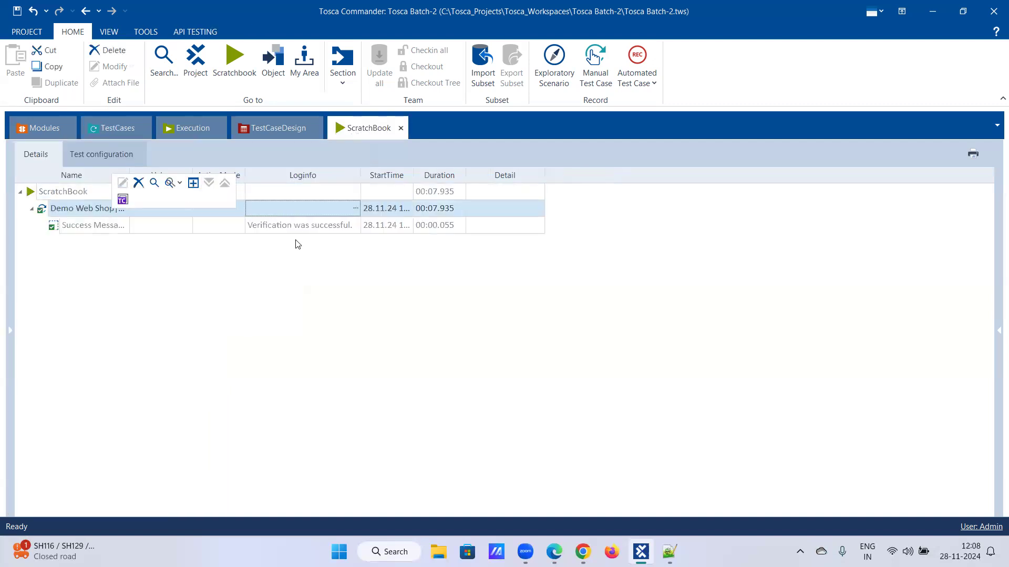
{"action": "left_click", "coordinate": [330, 228]}
{"action": "left_click", "coordinate": [355, 225]}
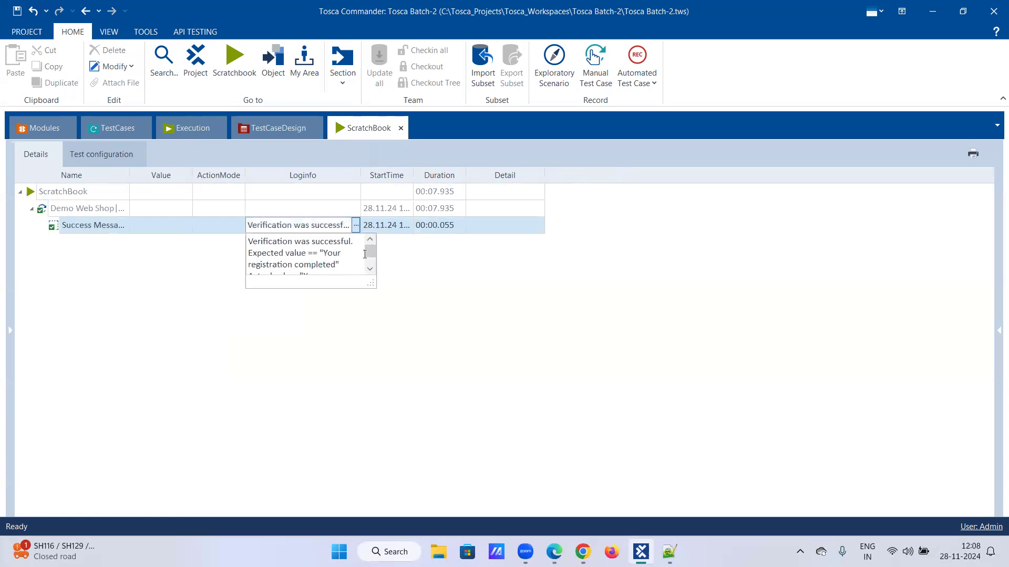
{"action": "left_click_drag", "start_coordinate": [371, 255], "coordinate": [371, 265]}
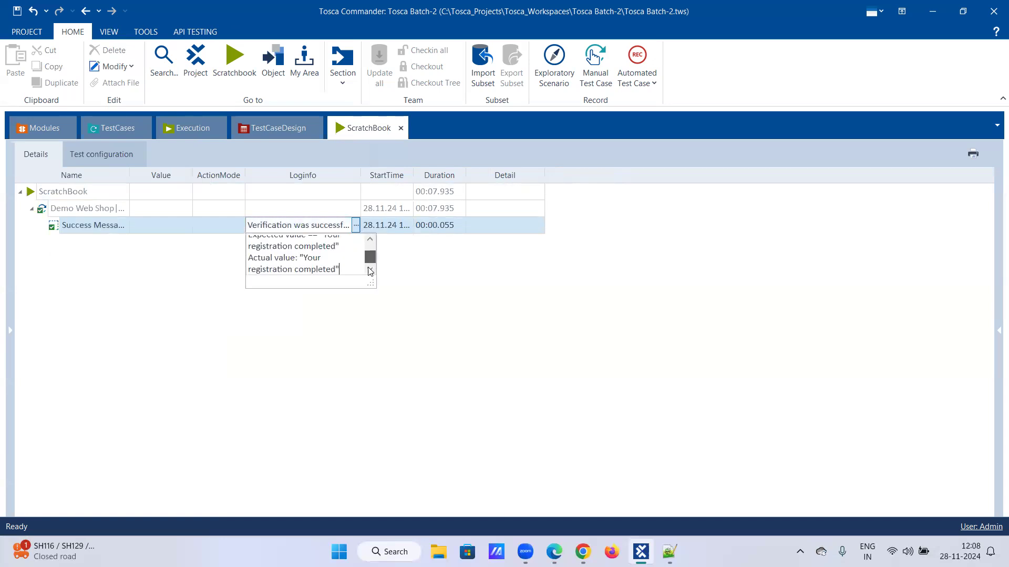
- Change the expected text to 'Your registration completed.' with a trailing period and rerun in ScratchBook
{"action": "left_click", "coordinate": [116, 130]}
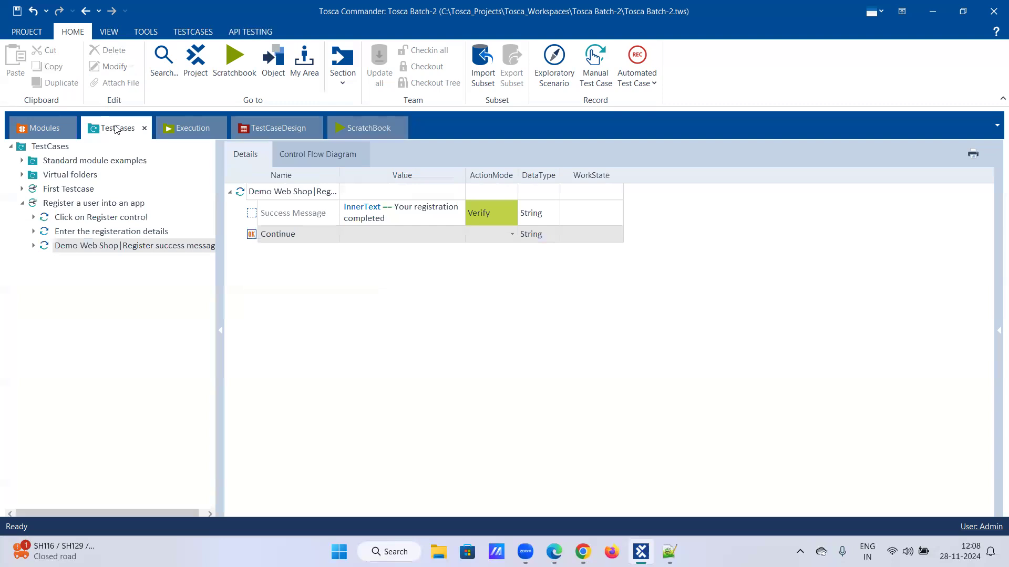
{"action": "left_click", "coordinate": [418, 223]}
{"action": "left_click", "coordinate": [457, 220]}
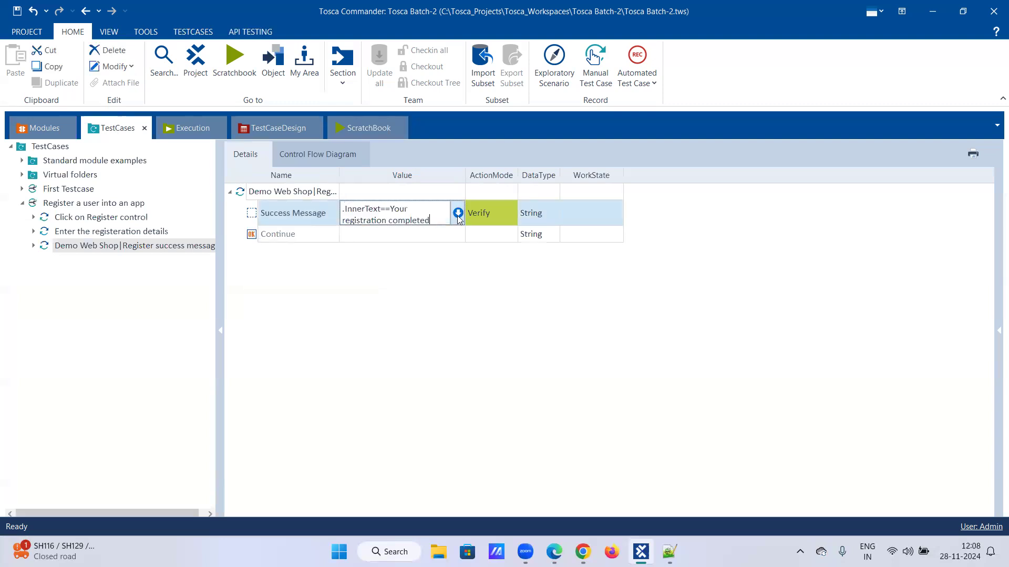
{"action": "left_click", "coordinate": [458, 216]}
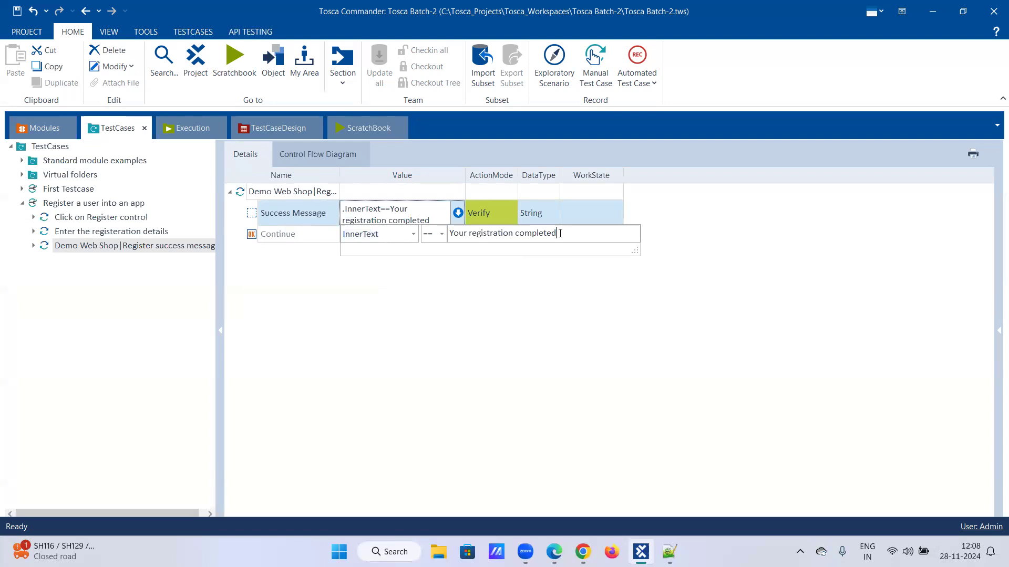
{"action": "type", "text": "."}
{"action": "left_click", "coordinate": [573, 295]}
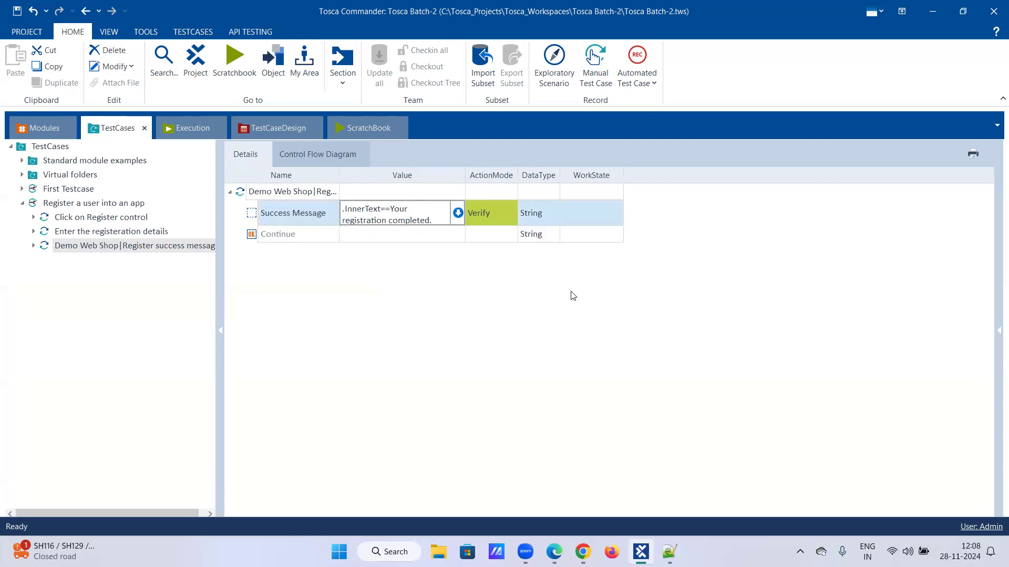
{"action": "right_click", "coordinate": [149, 246]}
{"action": "left_click", "coordinate": [200, 310]}
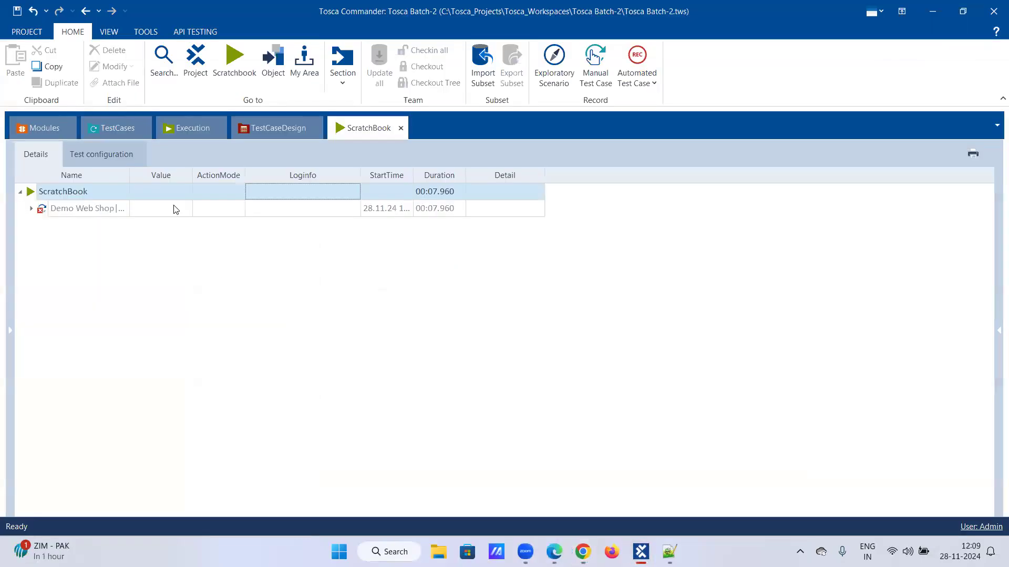
- Expand all rerun results and read the Success Message failure log expecting 'Your registration completed.'
{"action": "right_click", "coordinate": [67, 209]}
{"action": "left_click", "coordinate": [165, 180]}
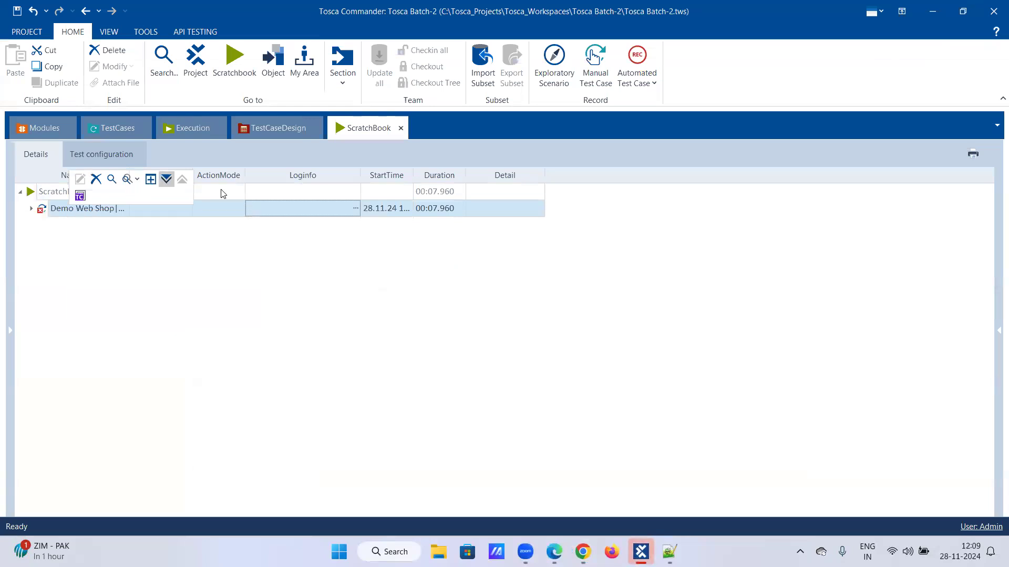
{"action": "left_click", "coordinate": [355, 228]}
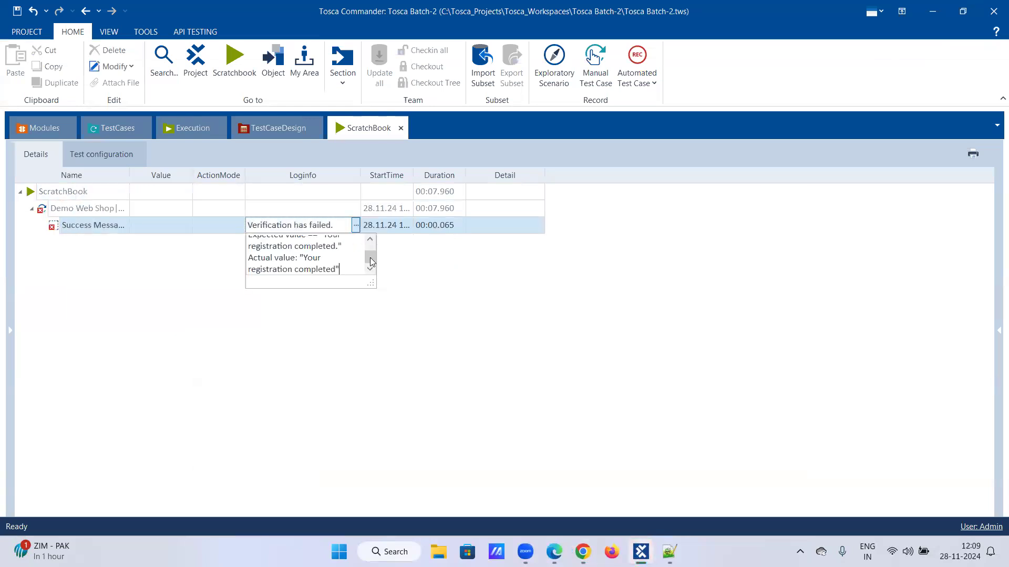
{"action": "scroll", "coordinate": [371, 247], "scroll_direction": "up", "scroll_amount": 2}
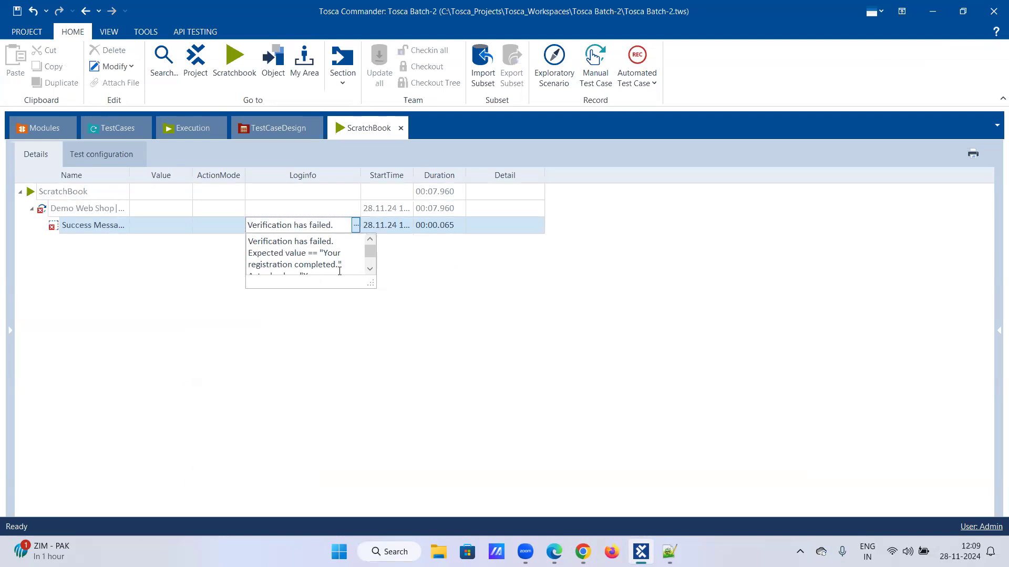
{"action": "left_click_drag", "start_coordinate": [370, 253], "coordinate": [323, 262]}
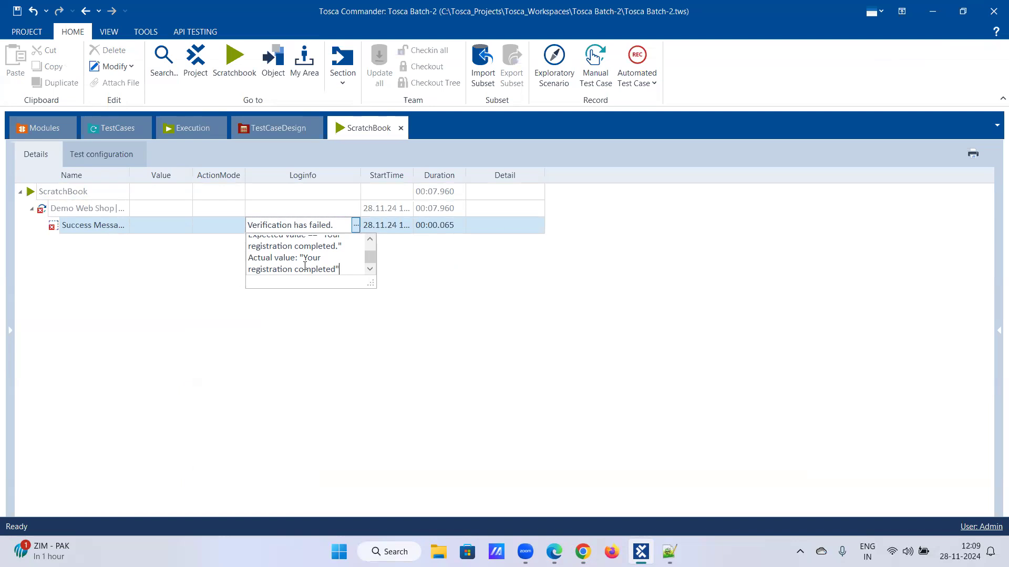
- In the Success Message value editor, delete the trailing period after 'Your registration completed'
{"action": "left_click", "coordinate": [125, 128]}
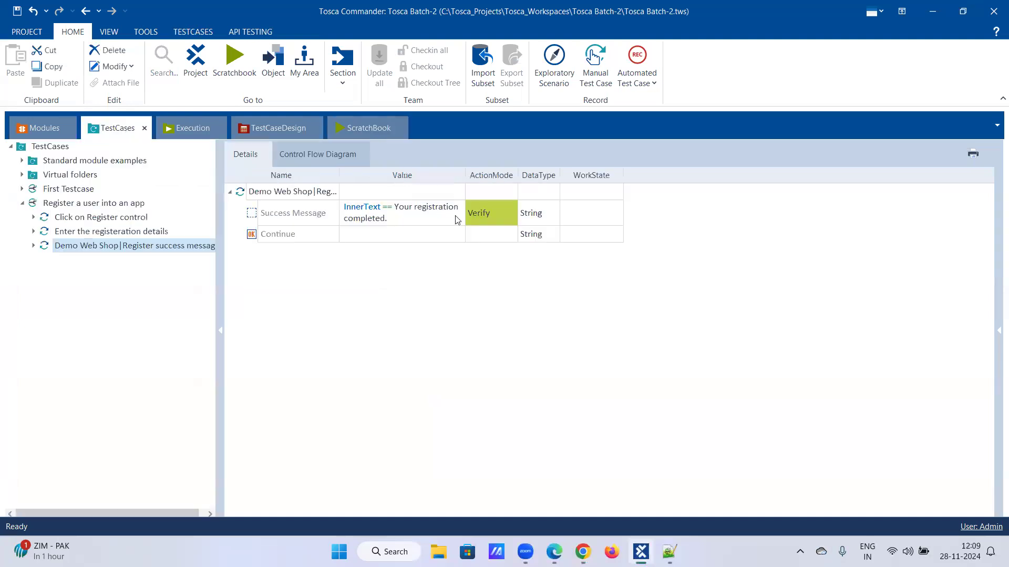
{"action": "left_click", "coordinate": [457, 220]}
{"action": "left_click", "coordinate": [458, 213]}
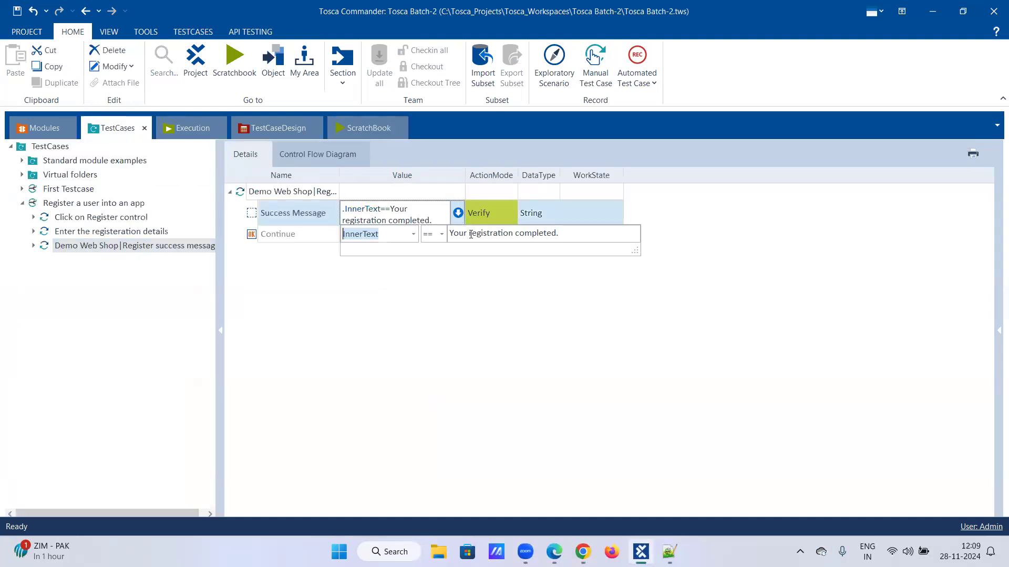
{"action": "left_click", "coordinate": [561, 235]}
{"action": "key", "text": "BackSpace"}
{"action": "key", "text": "Return"}
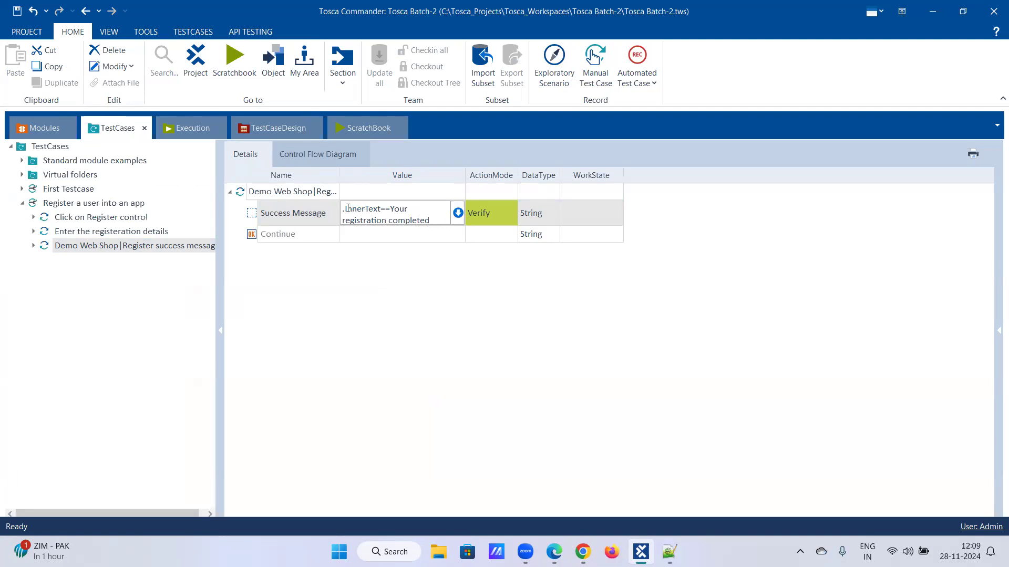
- Select parts of the Success Message value, InnerText and 'Your registration completed', to review them
{"action": "left_click_drag", "start_coordinate": [346, 209], "coordinate": [386, 208]}
{"action": "left_click", "coordinate": [438, 220]}
{"action": "left_click_drag", "start_coordinate": [346, 209], "coordinate": [381, 208]}
{"action": "left_click", "coordinate": [436, 220]}
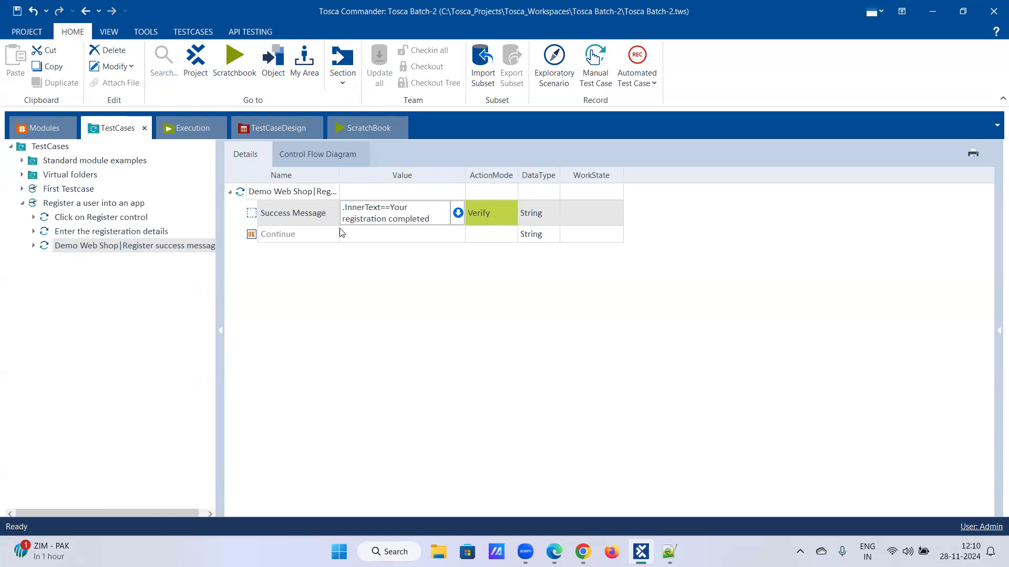
{"action": "double_click", "coordinate": [396, 209]}
{"action": "left_click_drag", "start_coordinate": [435, 215], "coordinate": [436, 224]}
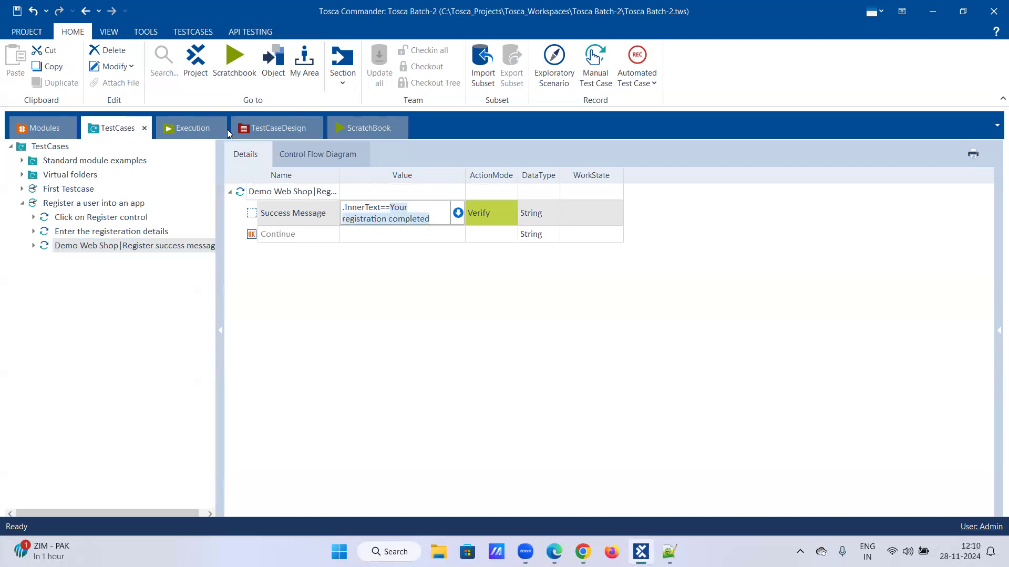
{"action": "left_click", "coordinate": [359, 130]}
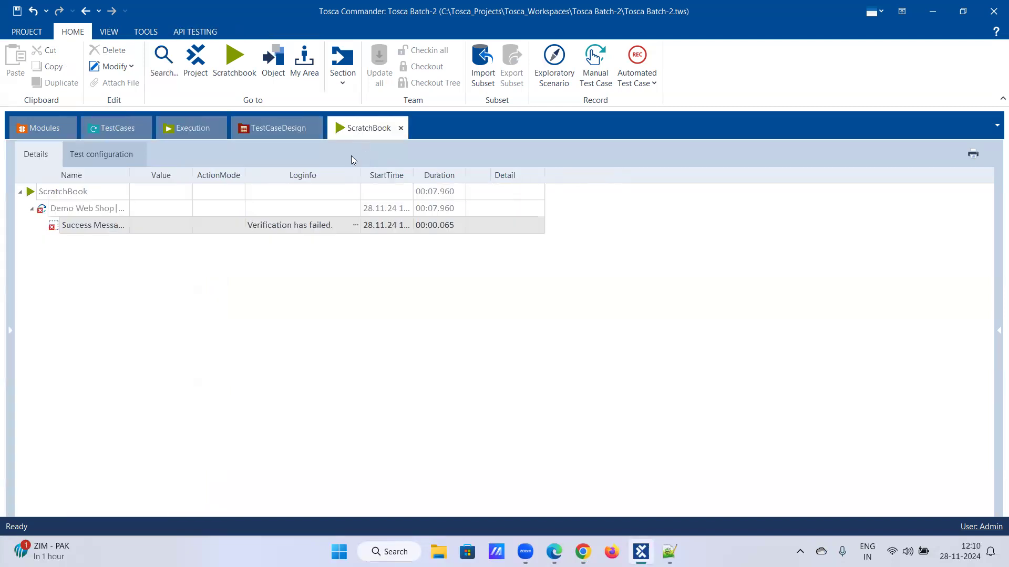
{"action": "left_click", "coordinate": [354, 226]}
{"action": "left_click_drag", "start_coordinate": [370, 262], "coordinate": [370, 253]}
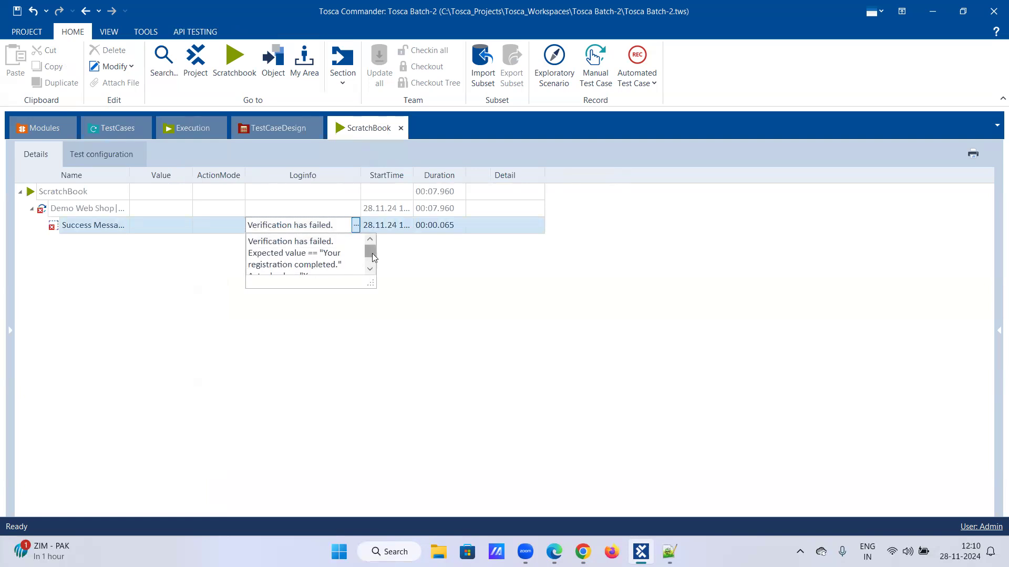
{"action": "left_click_drag", "start_coordinate": [369, 260], "coordinate": [371, 263]}
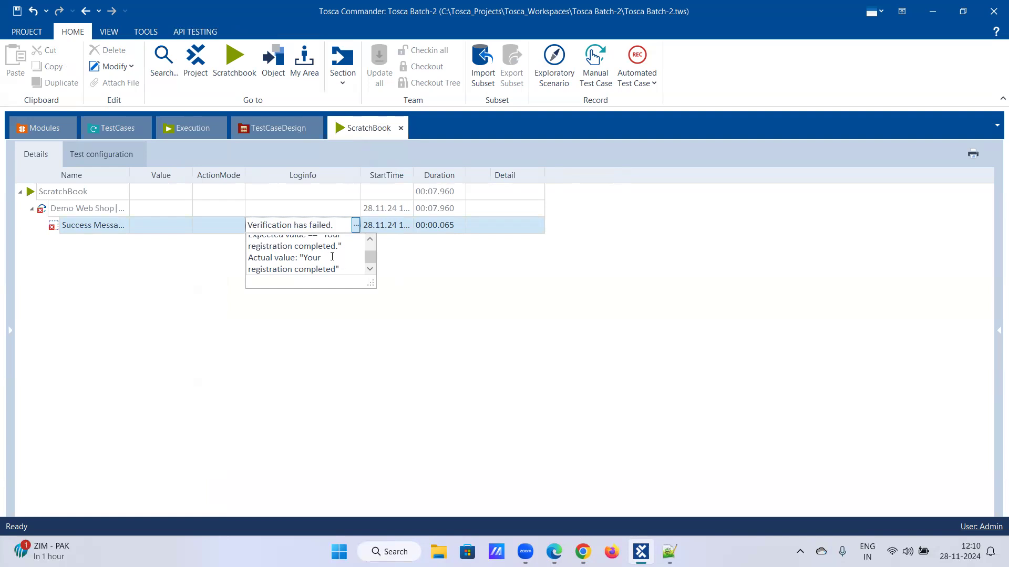
{"action": "scroll", "coordinate": [331, 255], "scroll_direction": "up", "scroll_amount": 1}
{"action": "left_click_drag", "start_coordinate": [321, 255], "coordinate": [336, 266]}
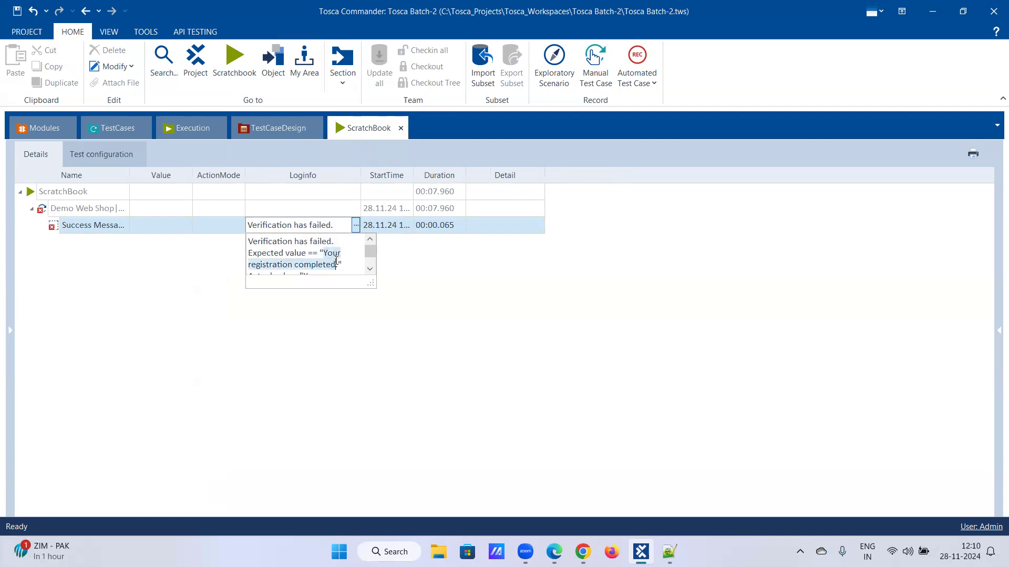
{"action": "left_click", "coordinate": [337, 267]}
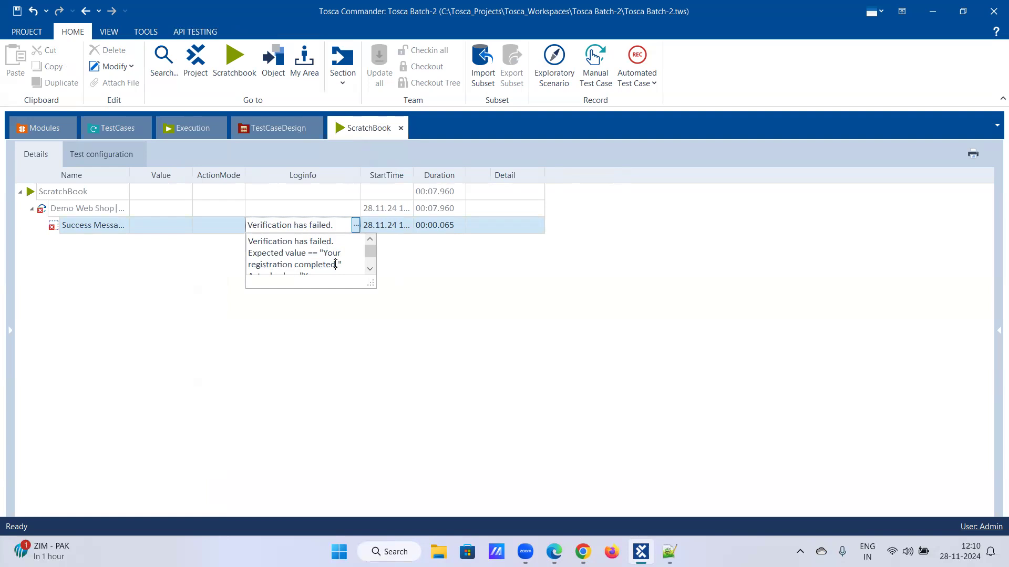
{"action": "left_click", "coordinate": [135, 132]}
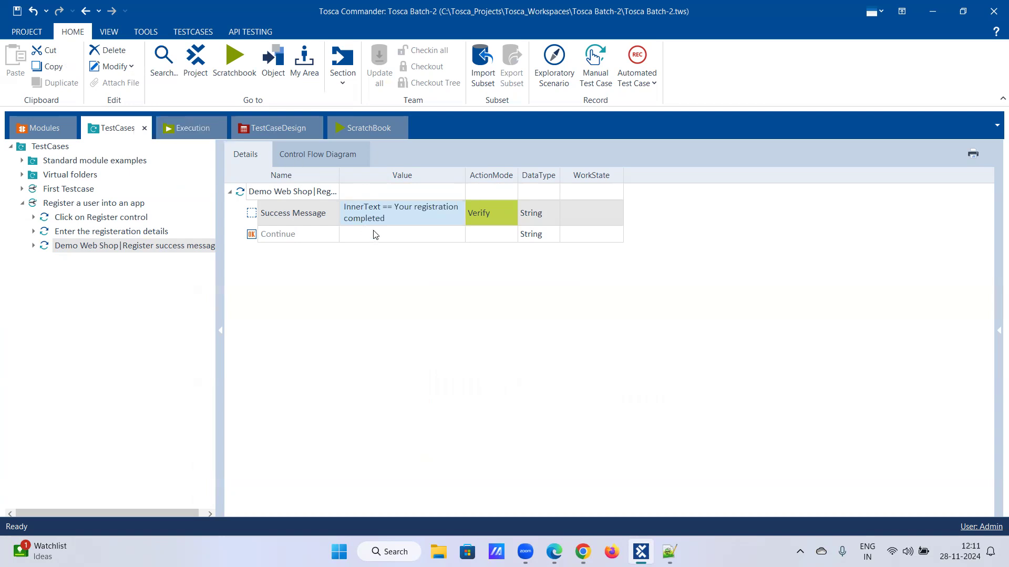
- Review the Success Message's verifiable properties list, then bring up the Demo Web Shop page in Chrome
{"action": "left_click", "coordinate": [443, 217]}
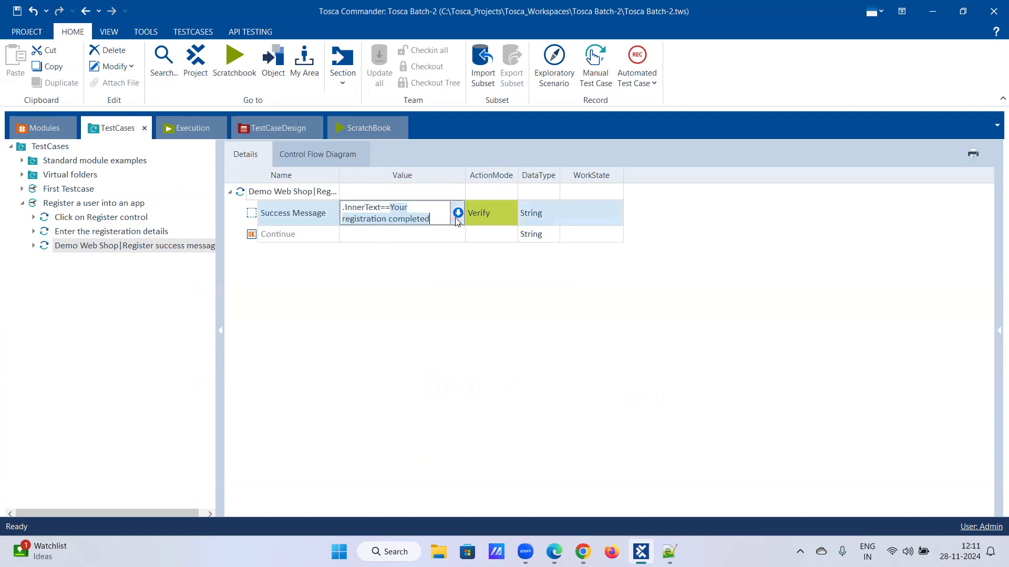
{"action": "left_click", "coordinate": [454, 218]}
{"action": "left_click", "coordinate": [413, 235]}
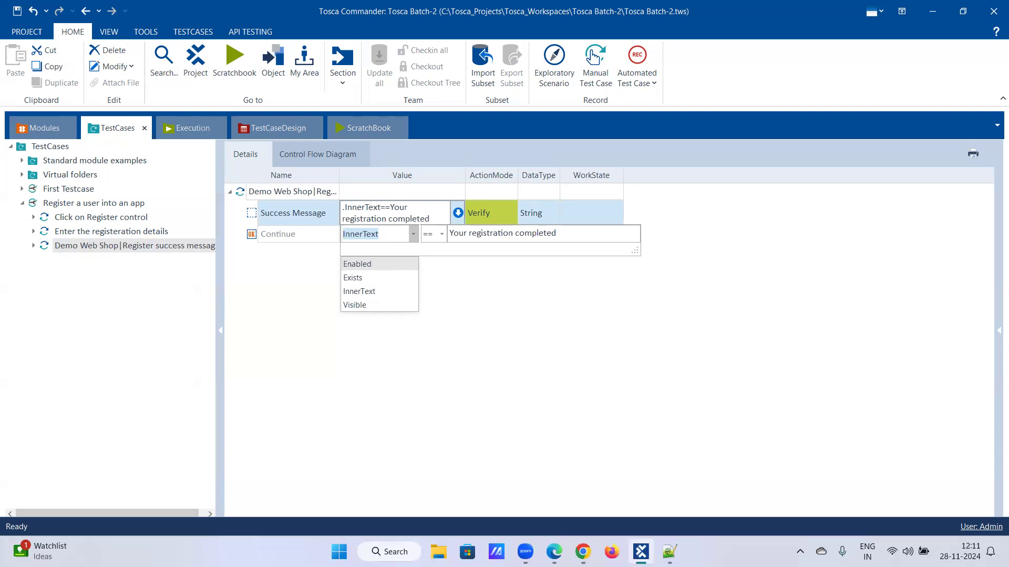
{"action": "left_click", "coordinate": [582, 551]}
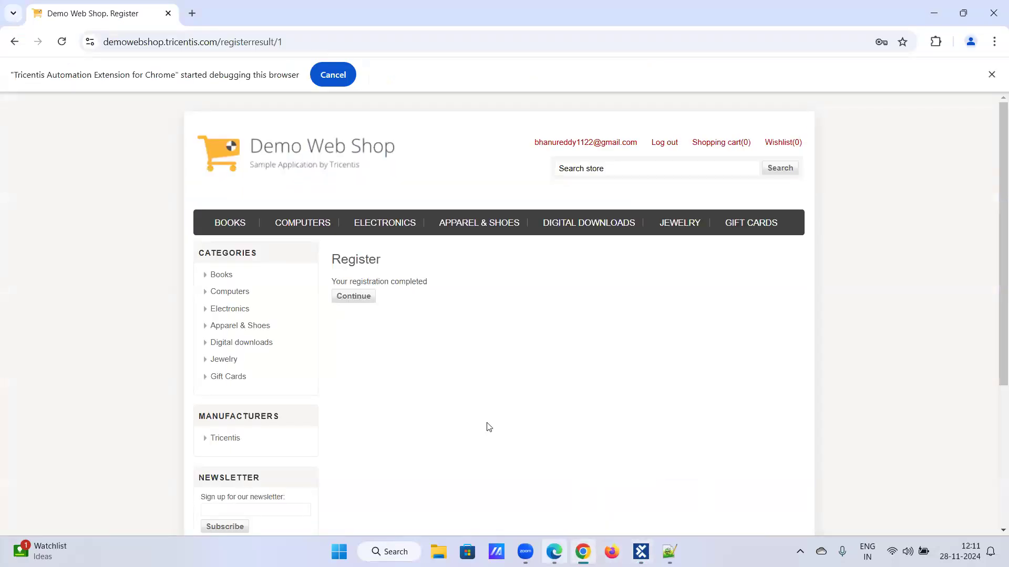
- Search 'demo web', open the Demo Web Shop registration page, then close it and return to Tosca
{"action": "type", "text": "demo web"}
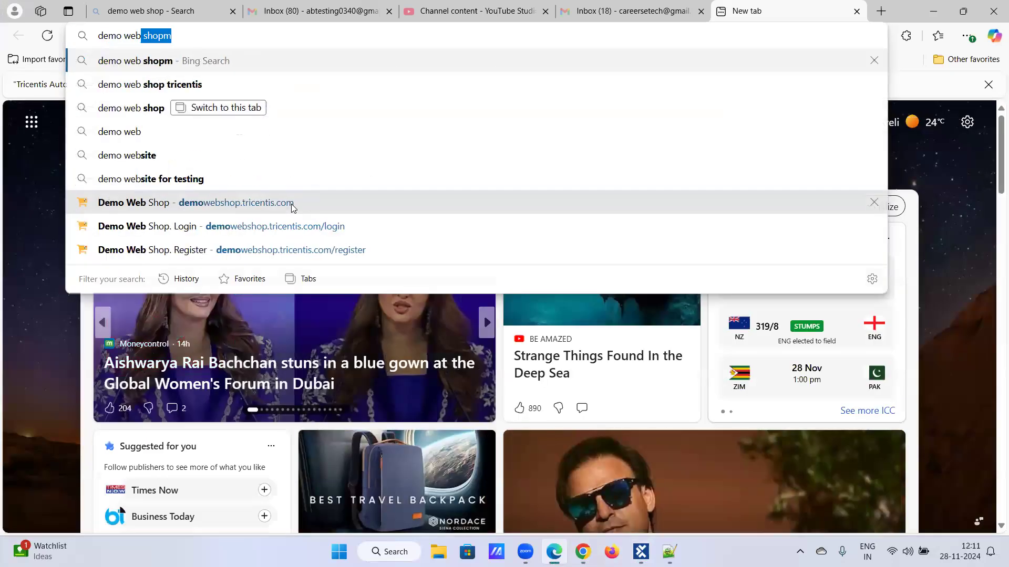
{"action": "key", "text": "Return"}
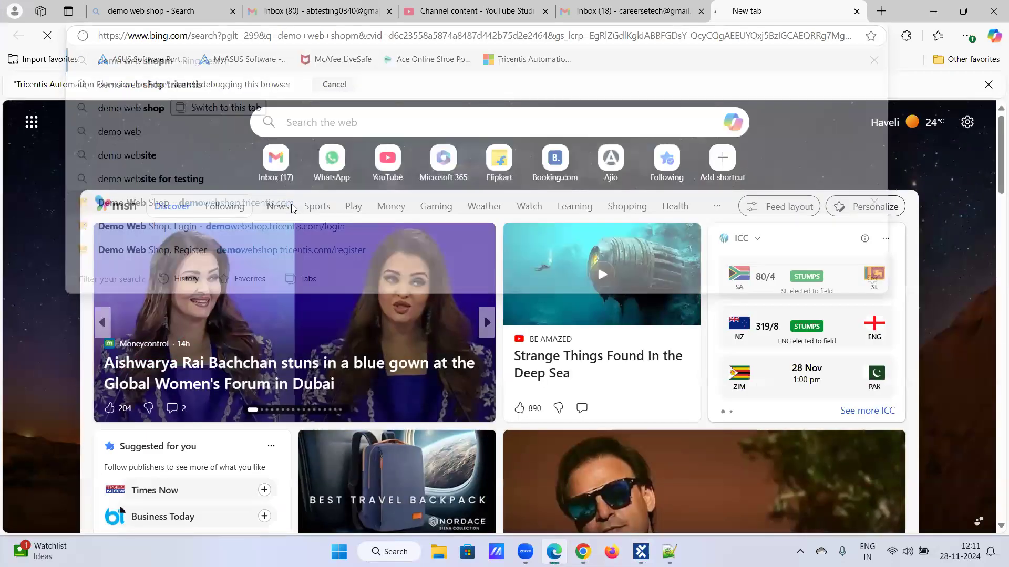
{"action": "left_click", "coordinate": [160, 231]}
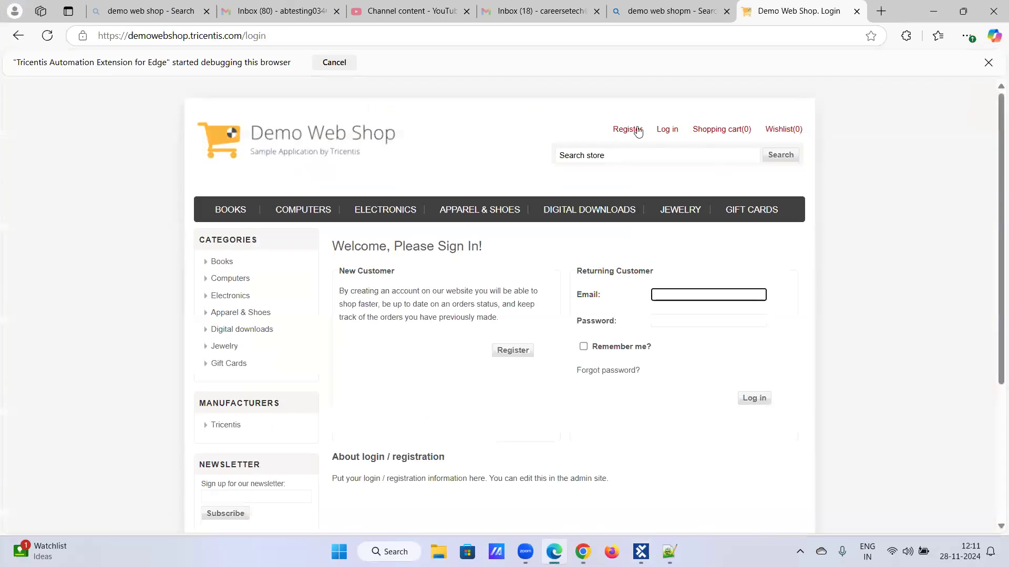
{"action": "left_click", "coordinate": [637, 131]}
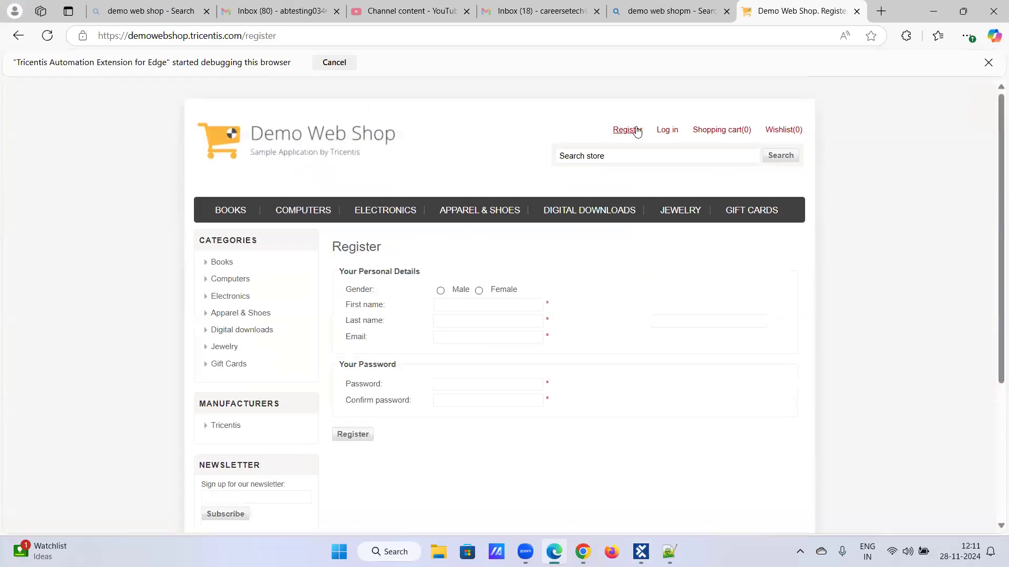
{"action": "left_click", "coordinate": [450, 306]}
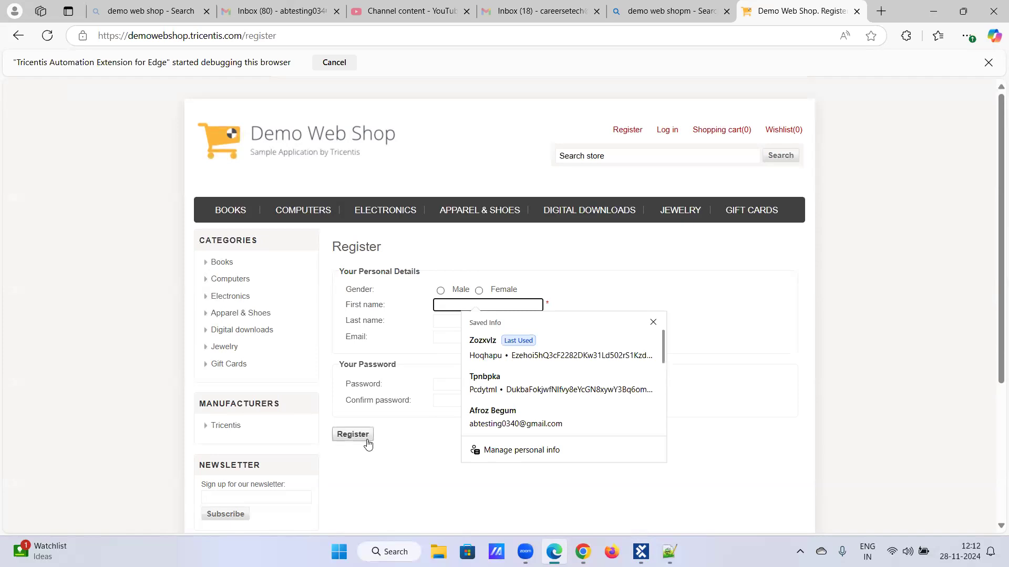
{"action": "left_click", "coordinate": [856, 11]}
{"action": "left_click", "coordinate": [648, 542]}
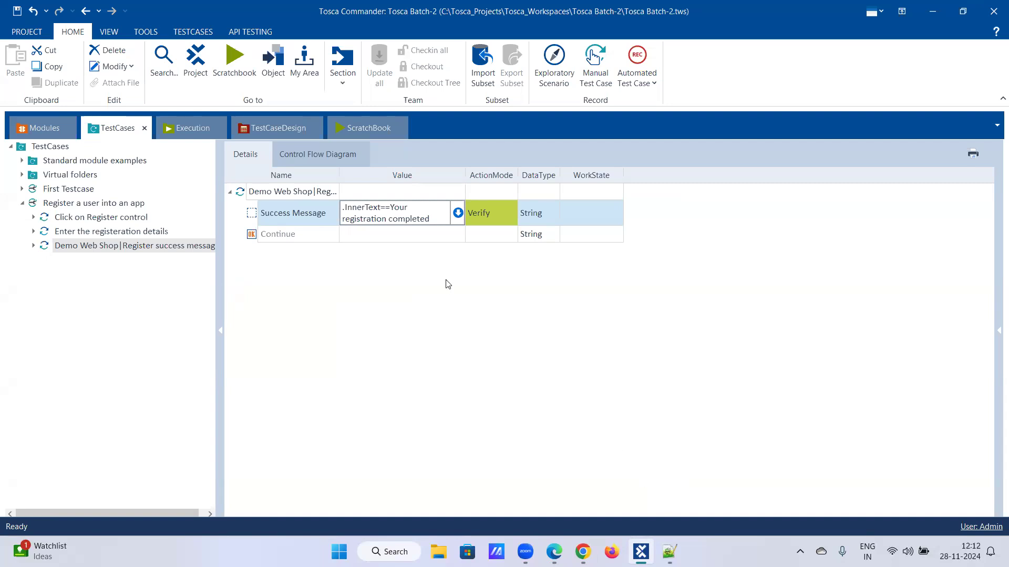
- Open the Success Message check editor and list its properties: Enabled, Exists, InnerText, Visible
{"action": "left_click", "coordinate": [443, 220]}
{"action": "left_click", "coordinate": [414, 234]}
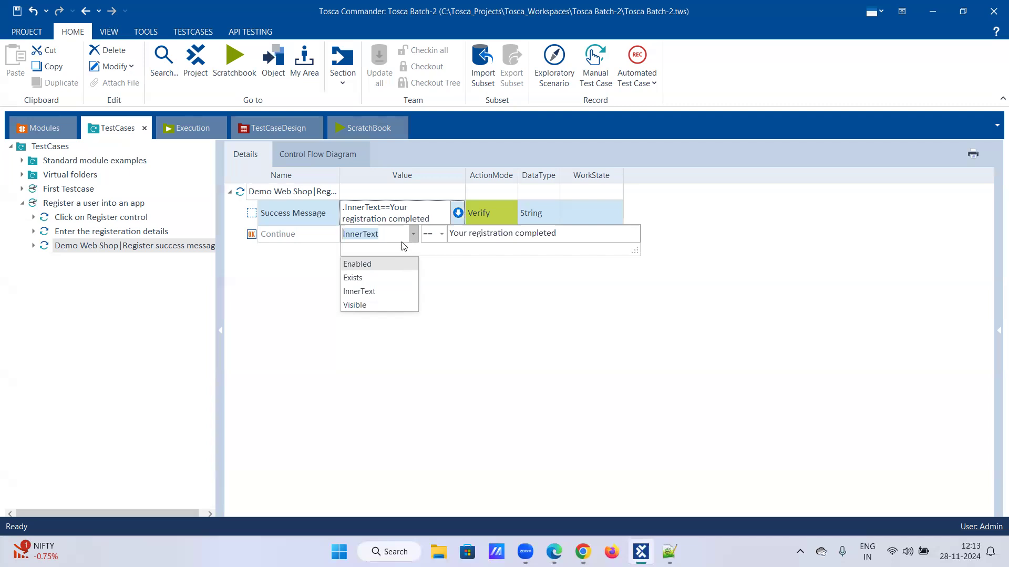
- Keep the InnerText check and set the Continue step's value to {Click}
{"action": "left_click", "coordinate": [301, 255]}
{"action": "left_click", "coordinate": [403, 238]}
{"action": "left_click", "coordinate": [405, 241]}
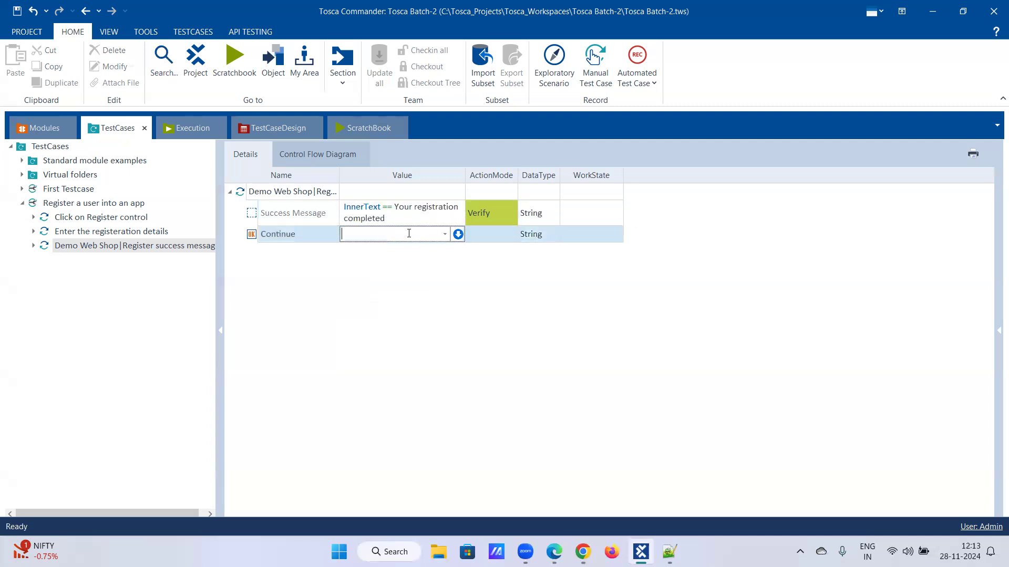
{"action": "left_click", "coordinate": [444, 235]}
{"action": "left_click", "coordinate": [431, 248]}
{"action": "key", "text": "Return"}
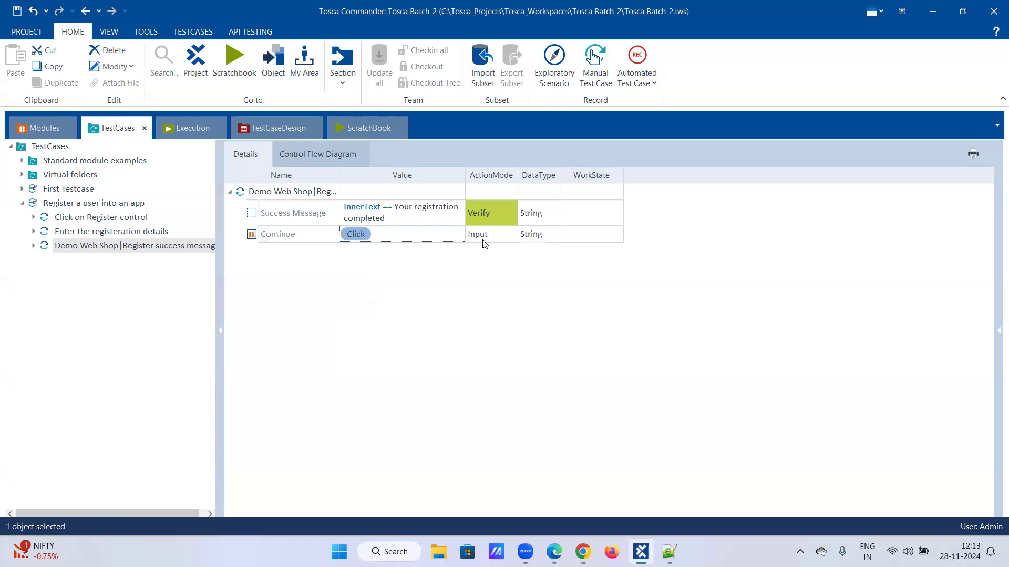
- Run the Register success message test step in ScratchBook
{"action": "left_click", "coordinate": [170, 248]}
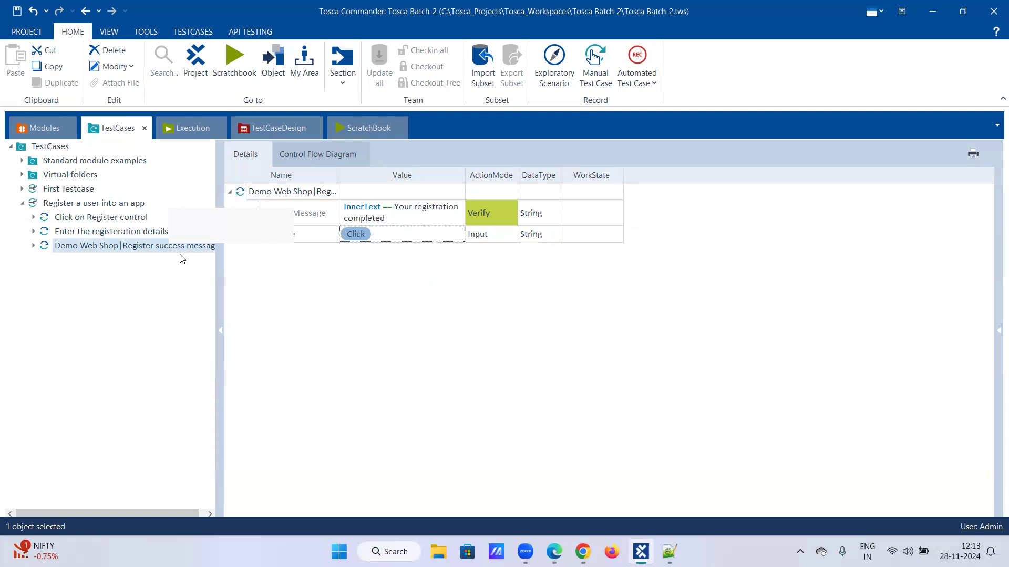
{"action": "right_click", "coordinate": [181, 258]}
{"action": "left_click", "coordinate": [208, 310]}
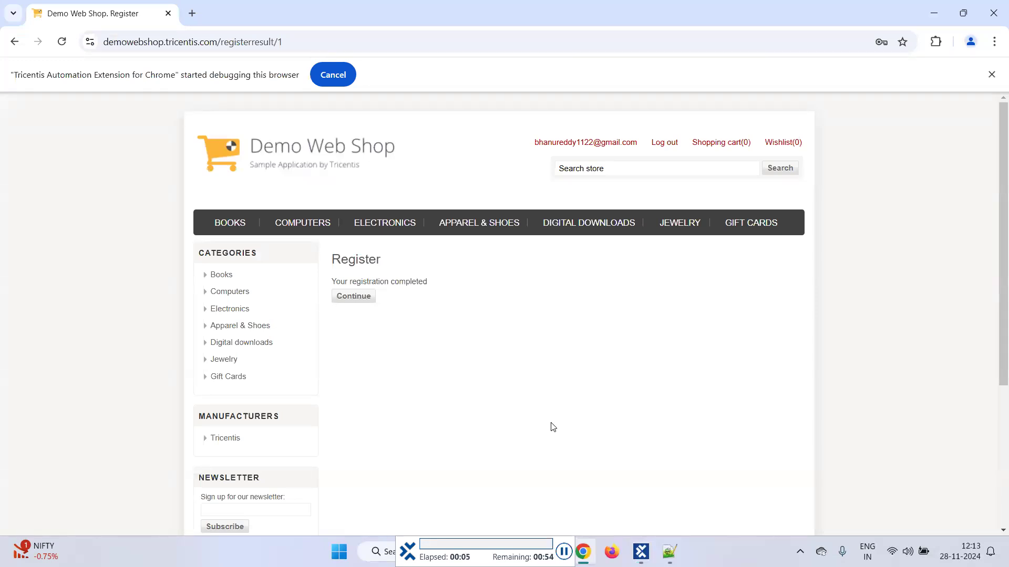
- Let the ScratchBook run click Continue in Chrome, finishing in 00:09.700, and return to Tosca
{"action": "left_click", "coordinate": [353, 297]}
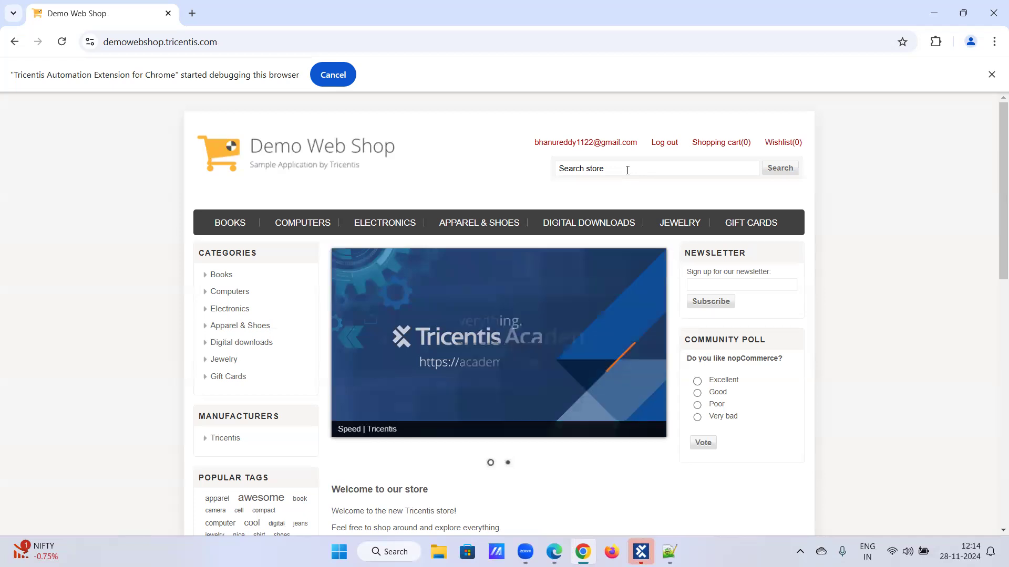
{"action": "mouse_move", "coordinate": [641, 551]}
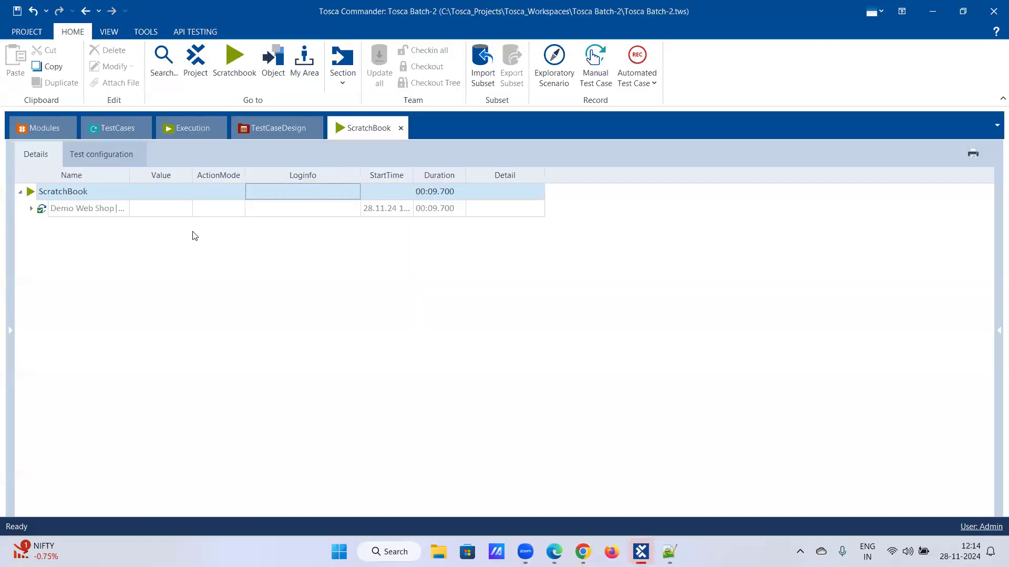
- Scan the Chrome Demo Web Shop into Demo web shop Modules, capturing only the Log out link
{"action": "left_click", "coordinate": [38, 127]}
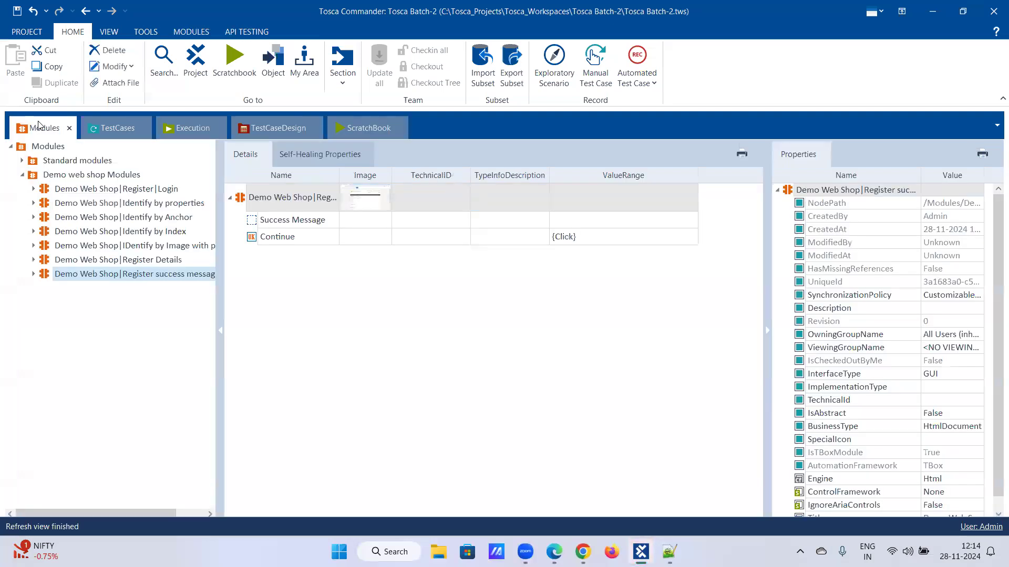
{"action": "right_click", "coordinate": [65, 177]}
{"action": "mouse_move", "coordinate": [123, 214]}
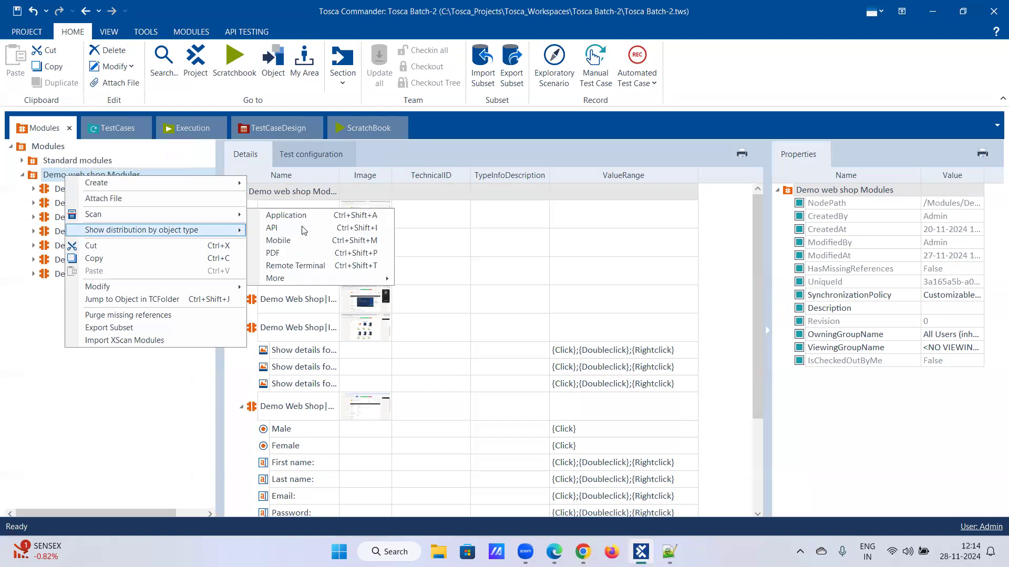
{"action": "left_click", "coordinate": [286, 215]}
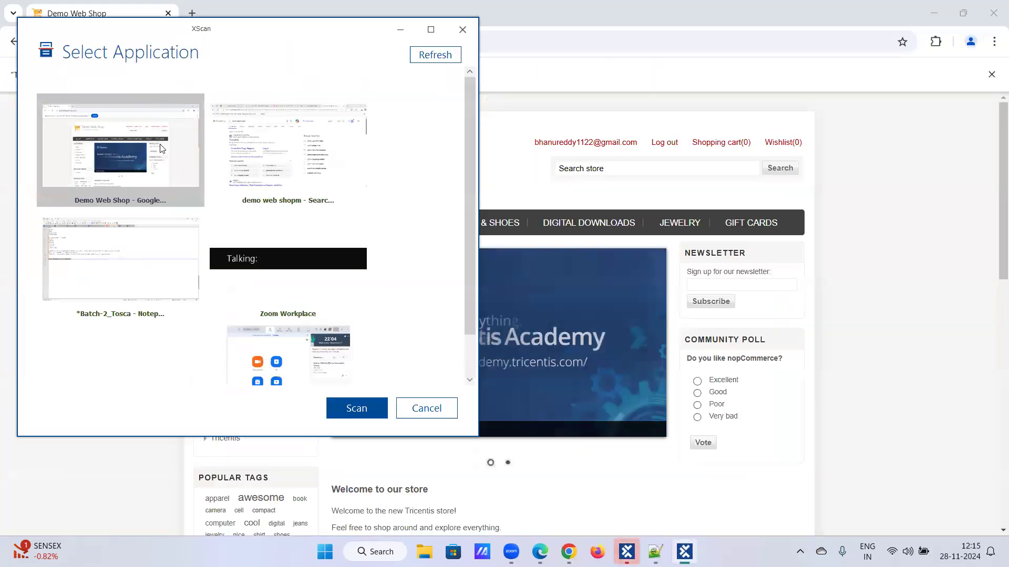
{"action": "left_click", "coordinate": [353, 408]}
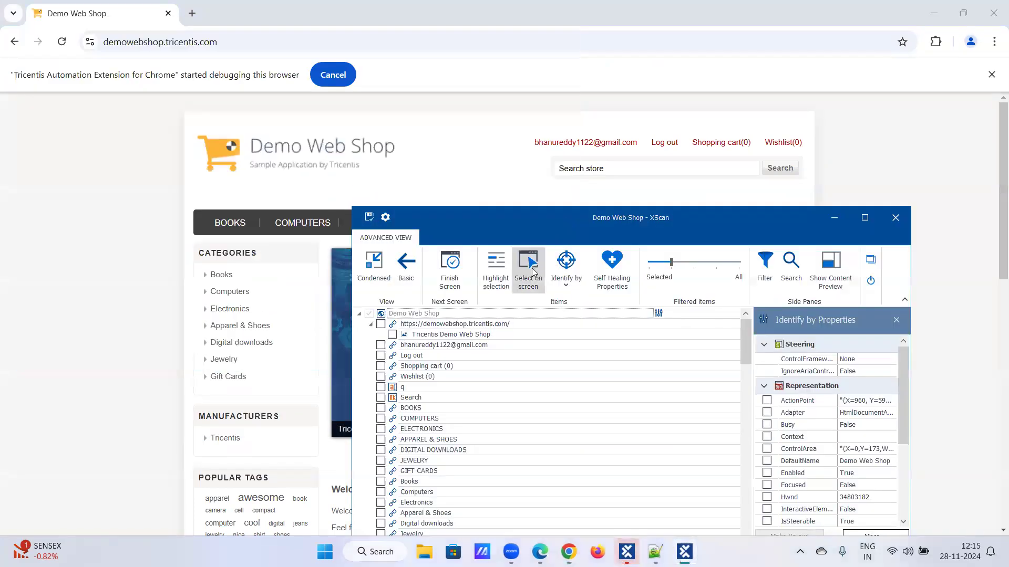
{"action": "left_click", "coordinate": [533, 272]}
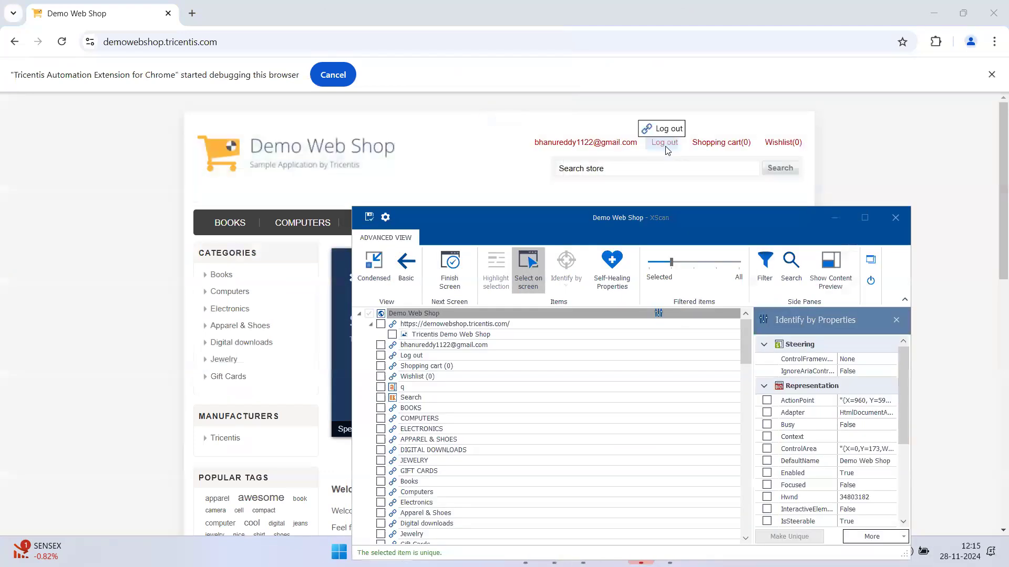
{"action": "left_click", "coordinate": [665, 147]}
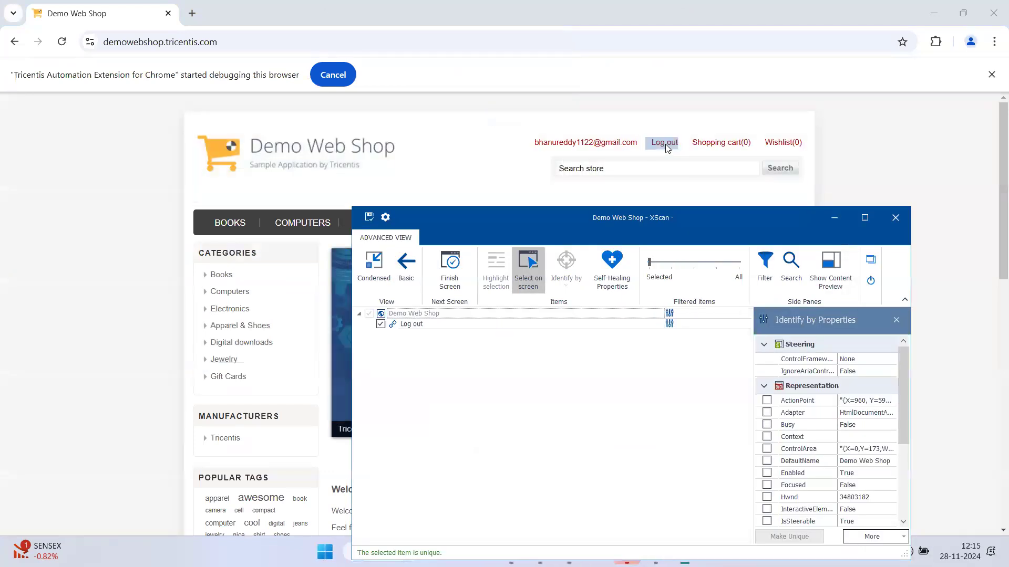
{"action": "left_click", "coordinate": [369, 217]}
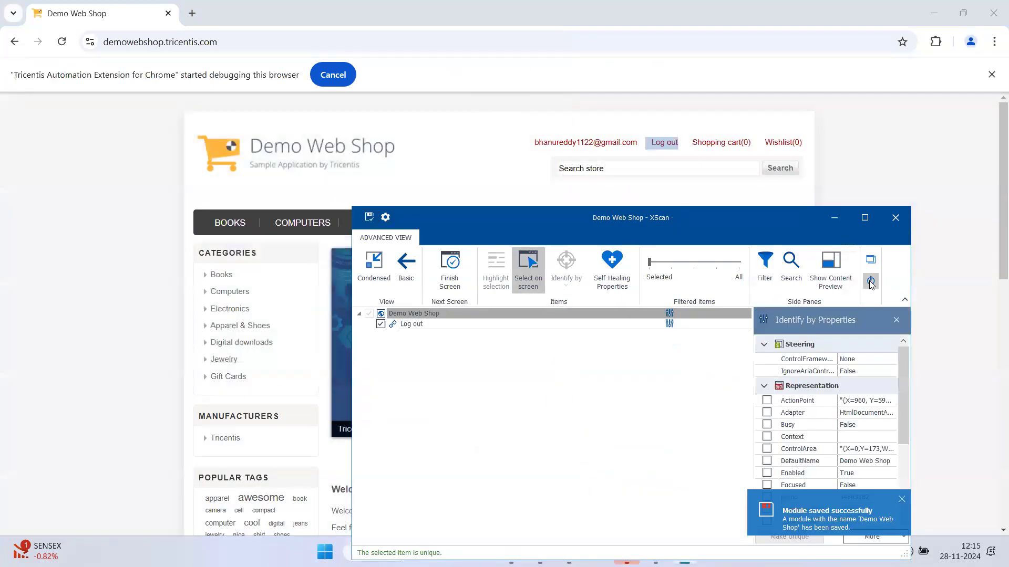
{"action": "left_click", "coordinate": [871, 282]}
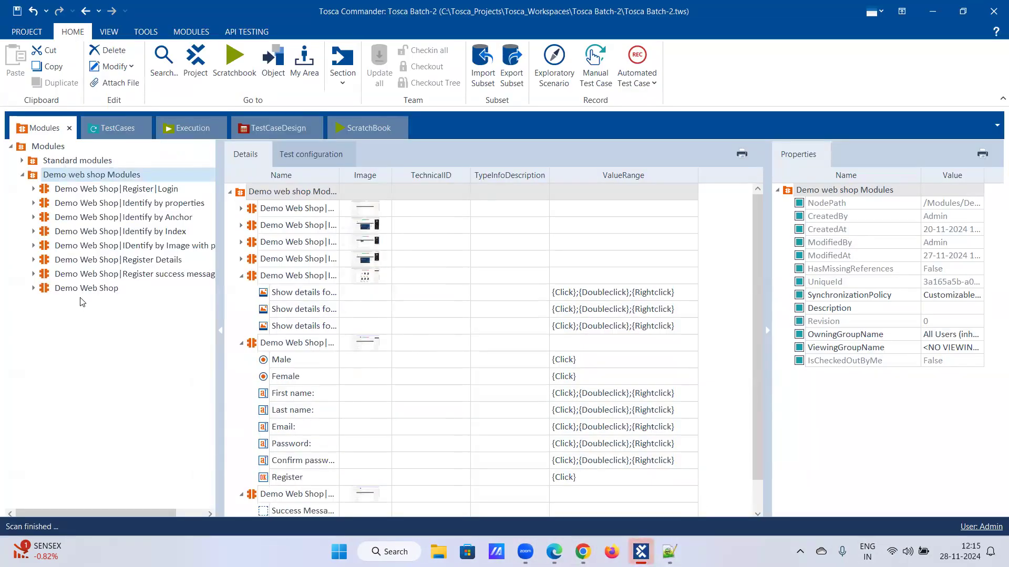
- Rename the module to 'Demo Web Shop|Logout' and drag it onto the registration test case
{"action": "right_click", "coordinate": [78, 289]}
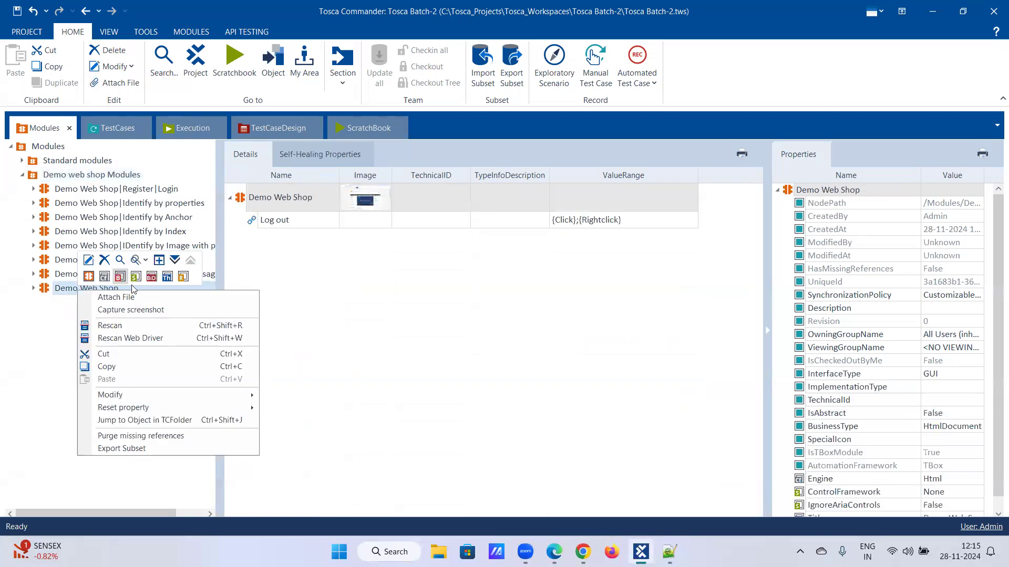
{"action": "left_click", "coordinate": [89, 259]}
{"action": "left_click", "coordinate": [124, 288]}
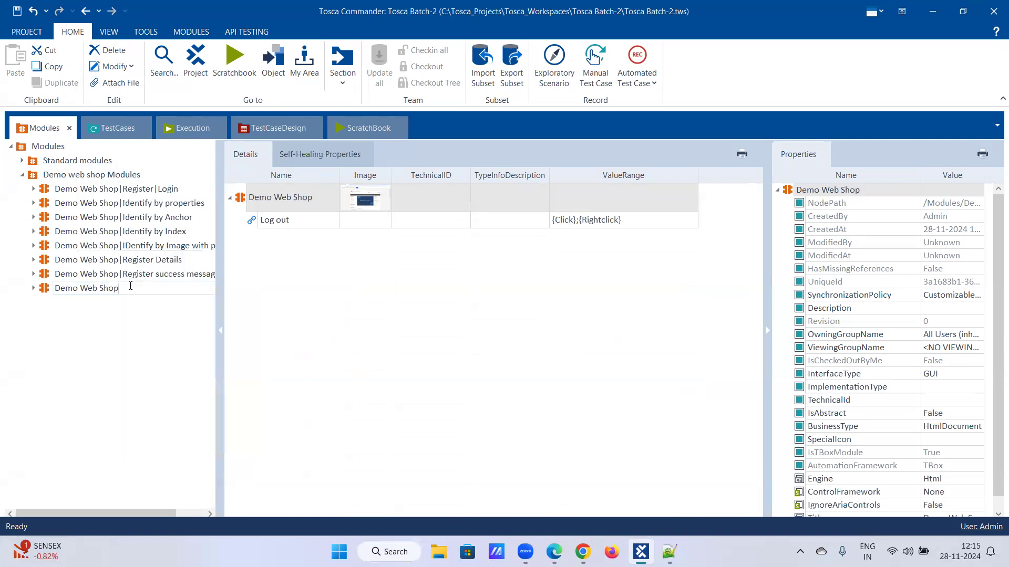
{"action": "type", "text": "|"}
{"action": "key", "text": "BackSpace"}
{"action": "key", "text": "BackSpace"}
{"action": "type", "text": "Logout"}
{"action": "key", "text": "Return"}
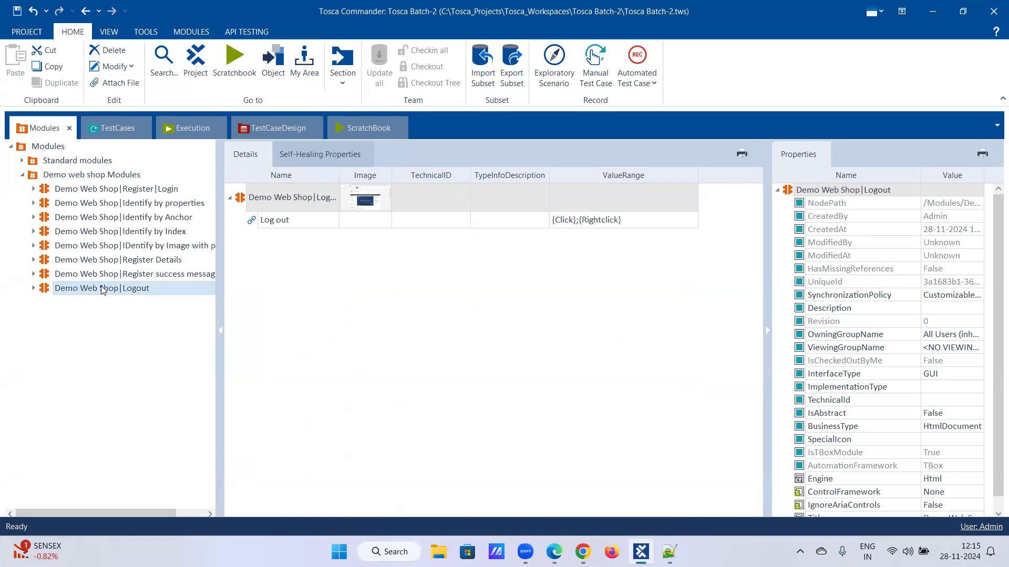
{"action": "left_click_drag", "start_coordinate": [102, 289], "coordinate": [71, 209]}
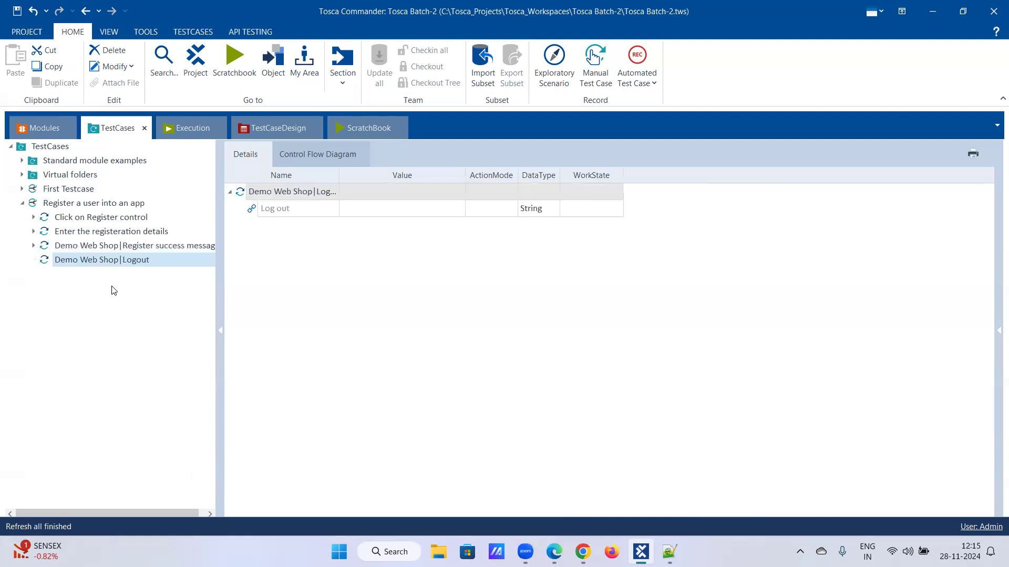
- Set the Log out step's value to {Click}
{"action": "left_click", "coordinate": [152, 266]}
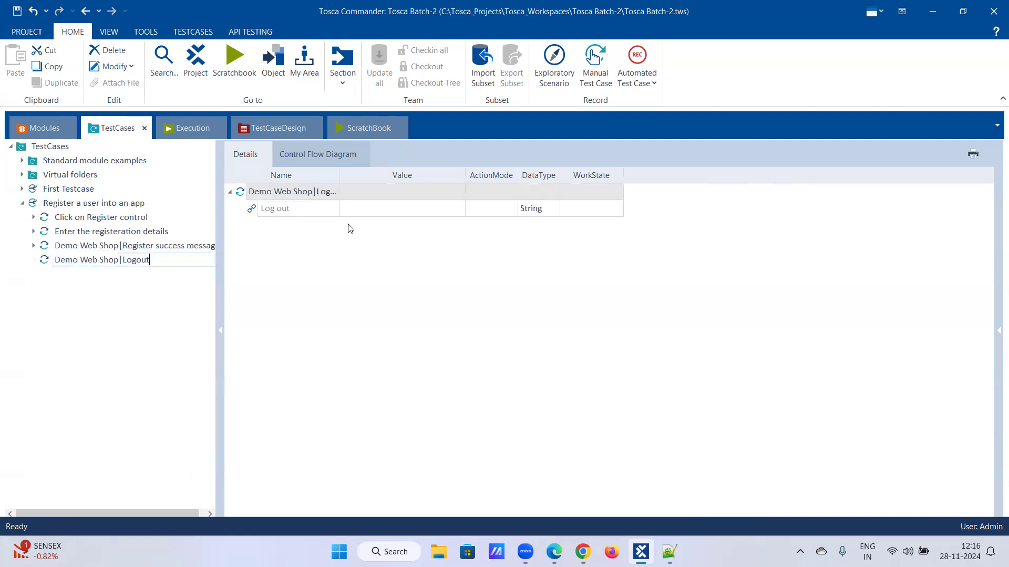
{"action": "left_click", "coordinate": [384, 209]}
{"action": "left_click", "coordinate": [445, 208]}
{"action": "left_click", "coordinate": [434, 225]}
{"action": "left_click", "coordinate": [446, 239]}
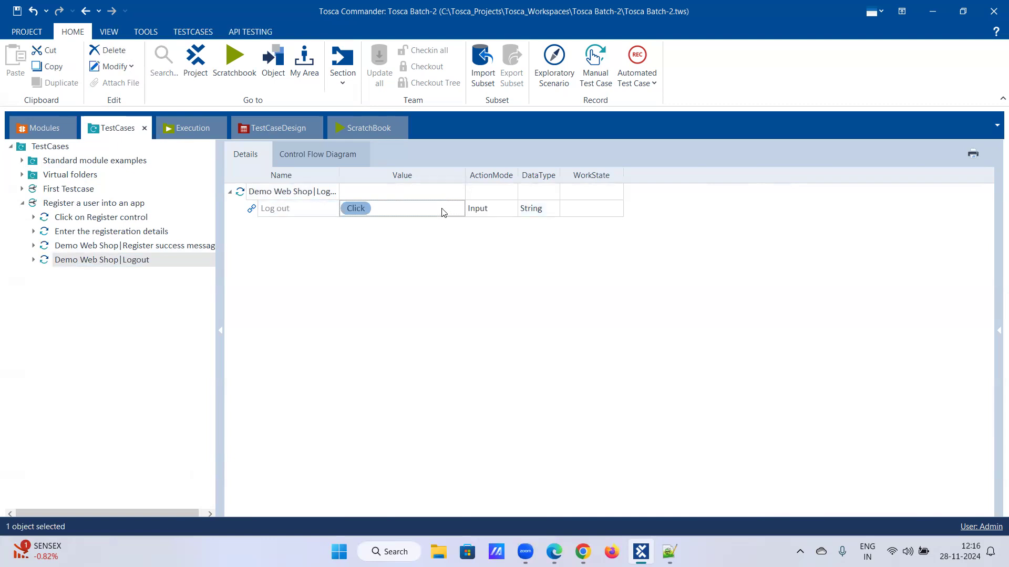
- Run the Logout step in ScratchBook, taking 00:09.621, then return to the test cases
{"action": "right_click", "coordinate": [86, 261]}
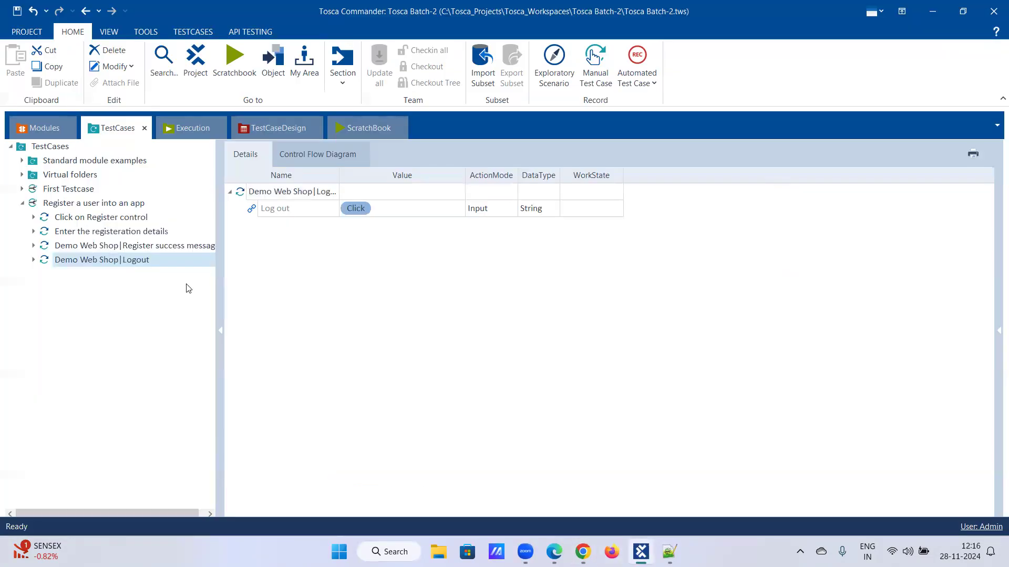
{"action": "right_click", "coordinate": [135, 264]}
{"action": "left_click", "coordinate": [168, 325]}
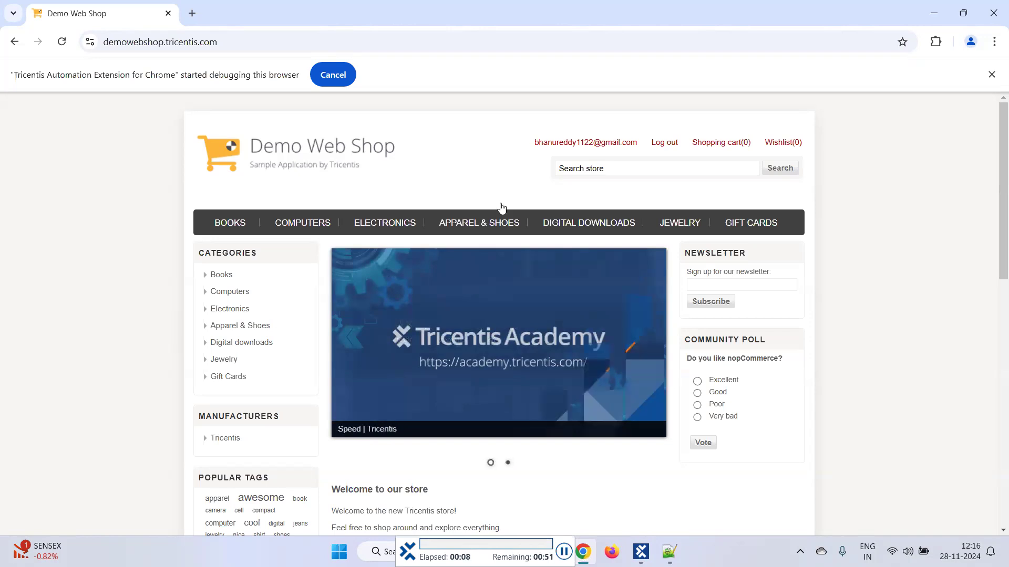
{"action": "left_click", "coordinate": [662, 149]}
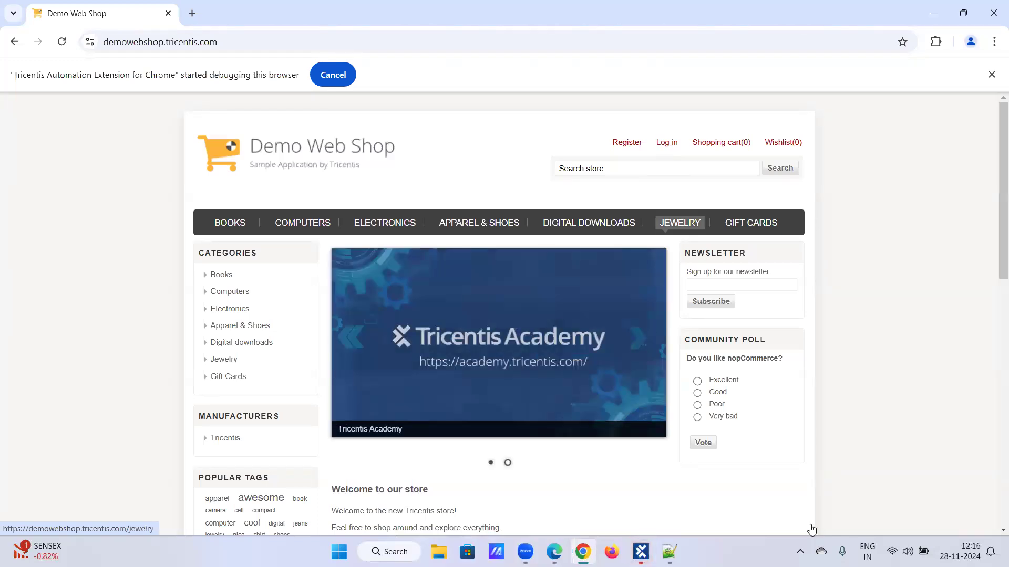
{"action": "left_click", "coordinate": [642, 551]}
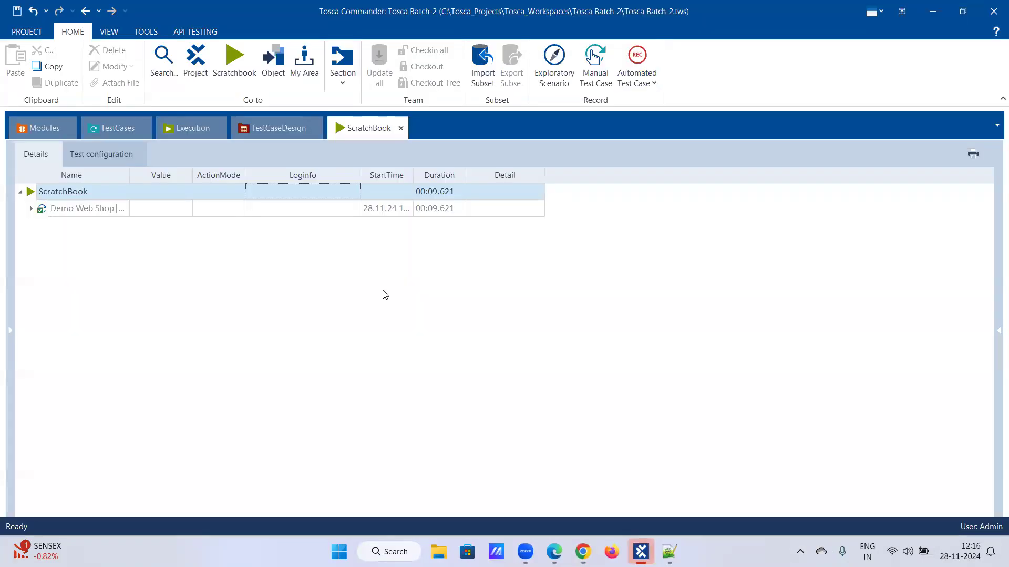
{"action": "left_click", "coordinate": [110, 134]}
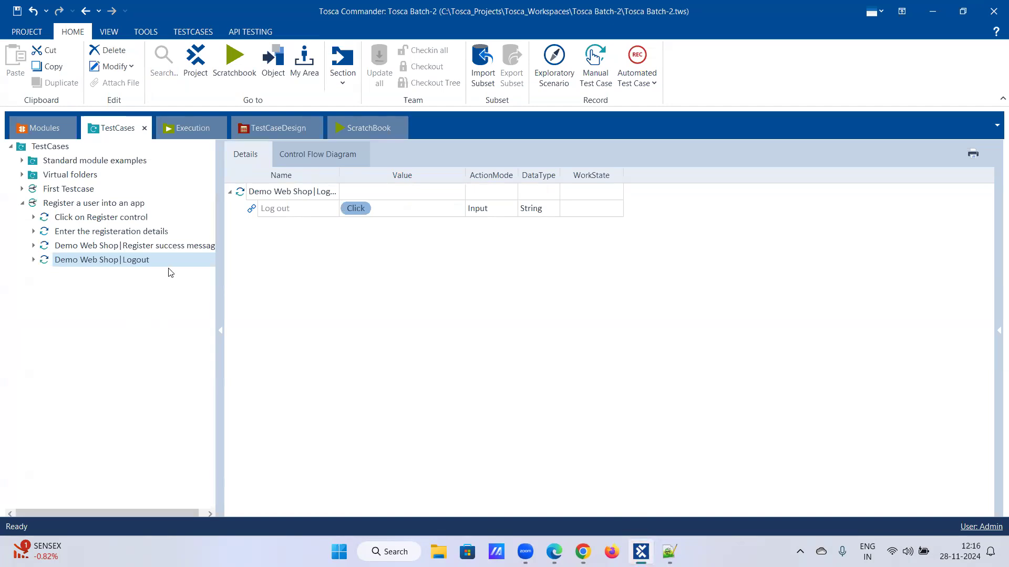
- View the registration test case's Control Flow Diagram, then return to the test cases
{"action": "left_click", "coordinate": [299, 159]}
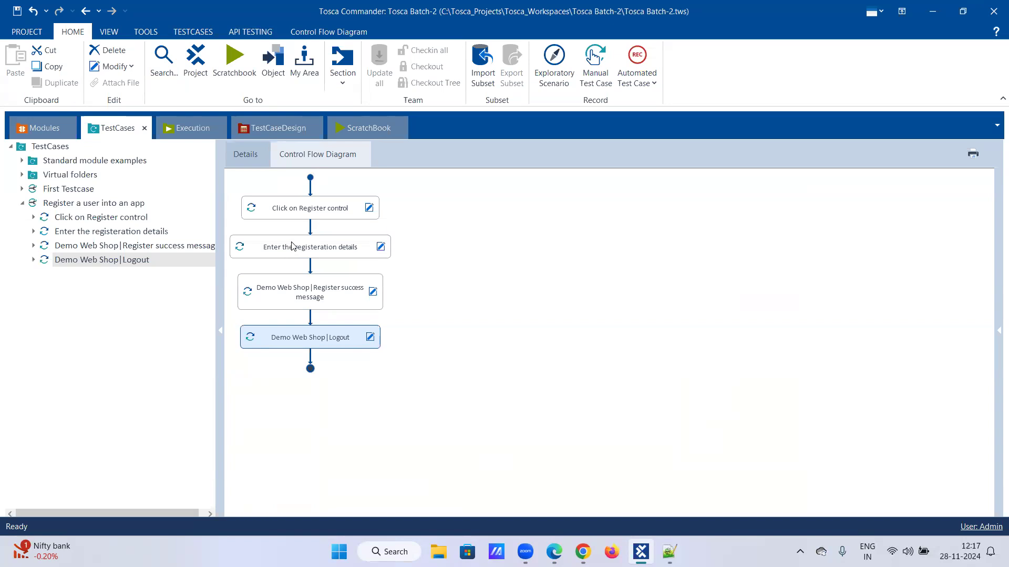
{"action": "left_click", "coordinate": [188, 132]}
{"action": "left_click", "coordinate": [125, 133]}
- Check the Demo Web Shop in Chrome, then come back to Tosca's Modules section
{"action": "left_click", "coordinate": [582, 551]}
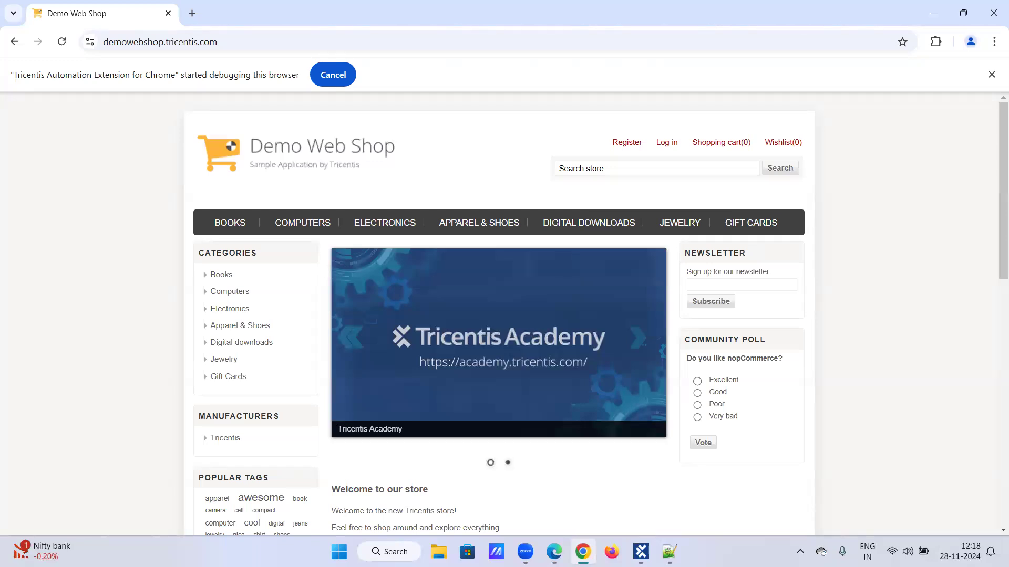
{"action": "key", "text": "alt+Tab"}
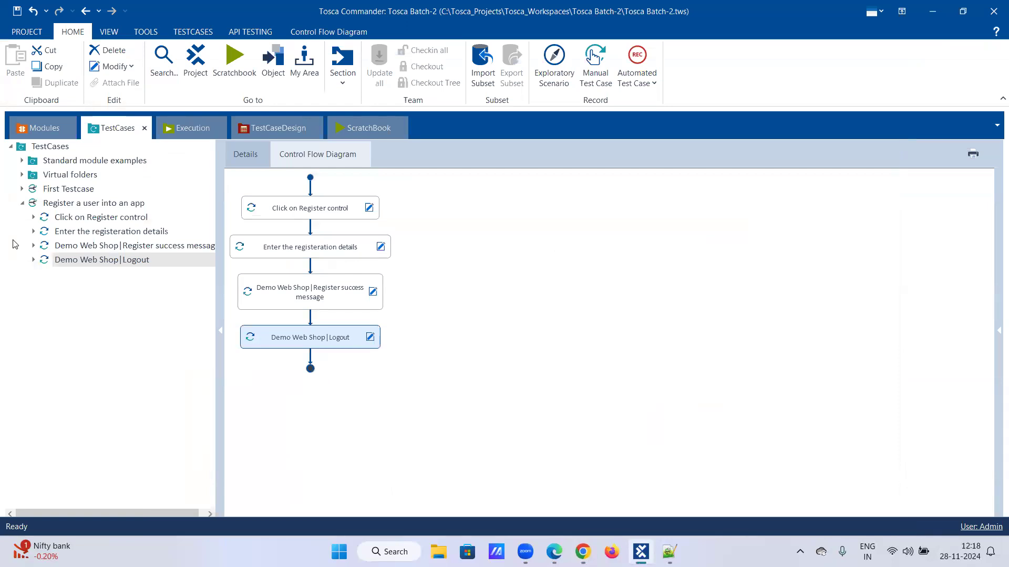
{"action": "left_click", "coordinate": [46, 131]}
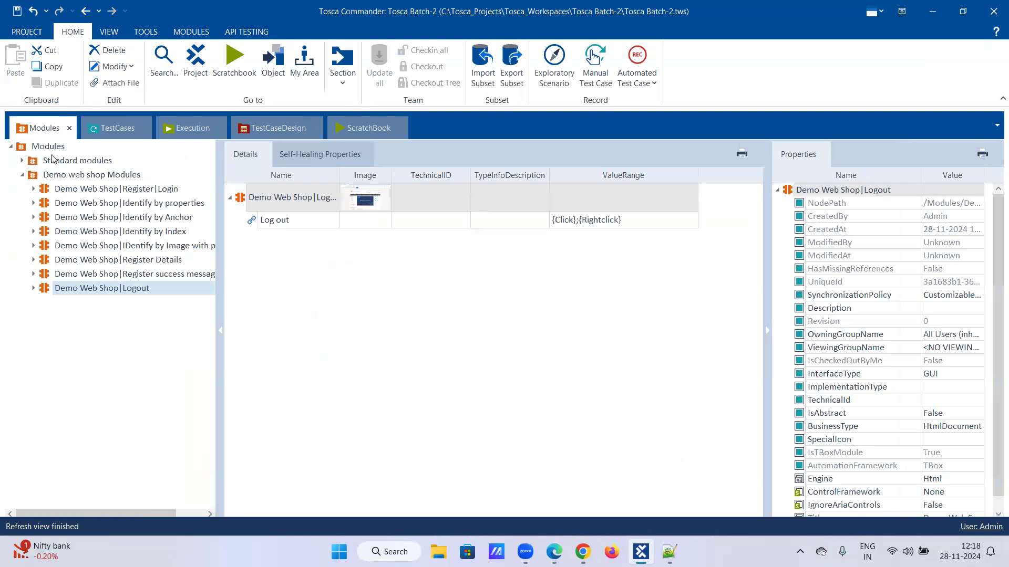
- Locate OpenUrl and CloseBrowser under Standard modules > TBox XEngines > Html, then return to the test cases
{"action": "left_click", "coordinate": [22, 161]}
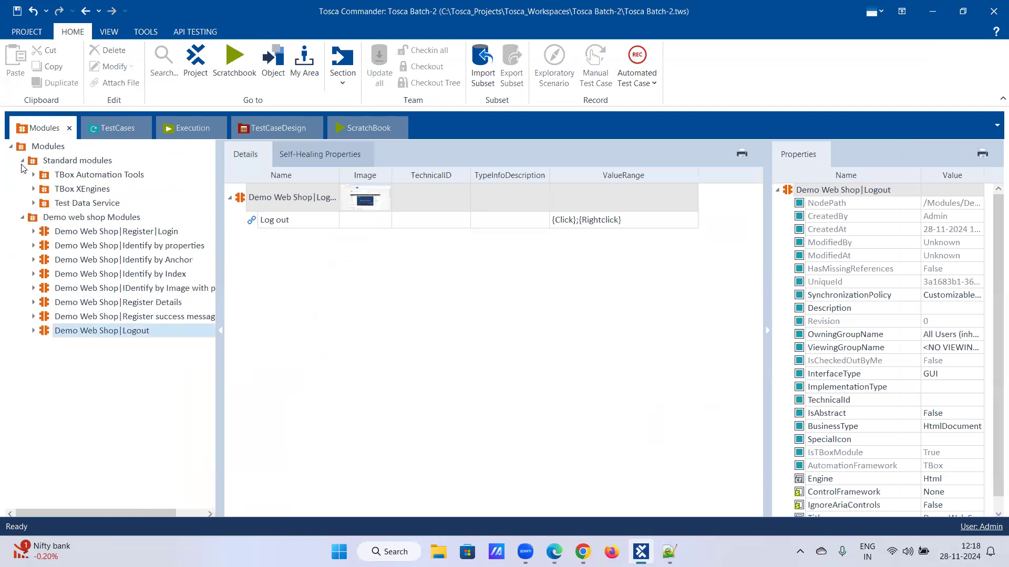
{"action": "left_click", "coordinate": [33, 190]}
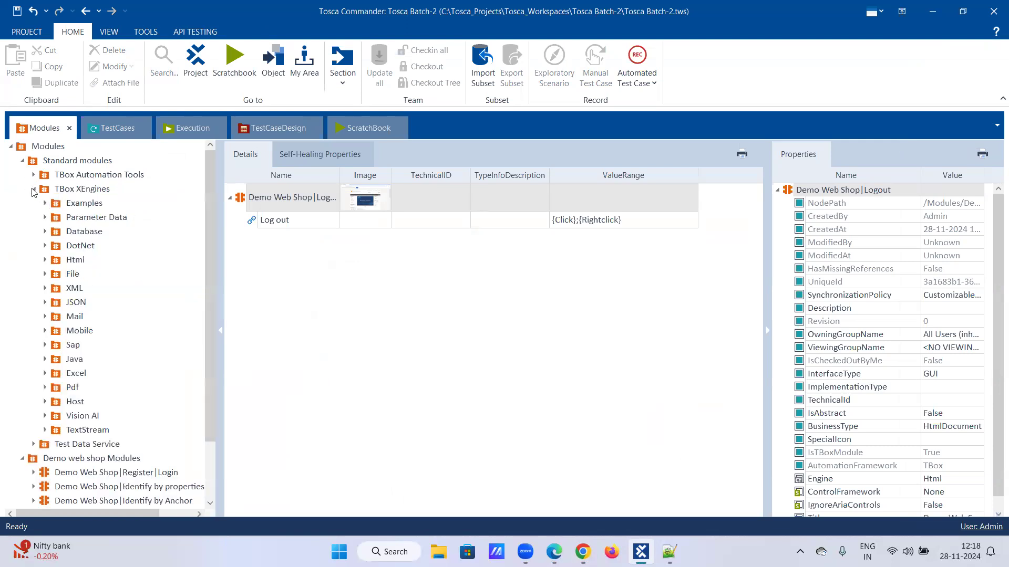
{"action": "left_click", "coordinate": [44, 260]}
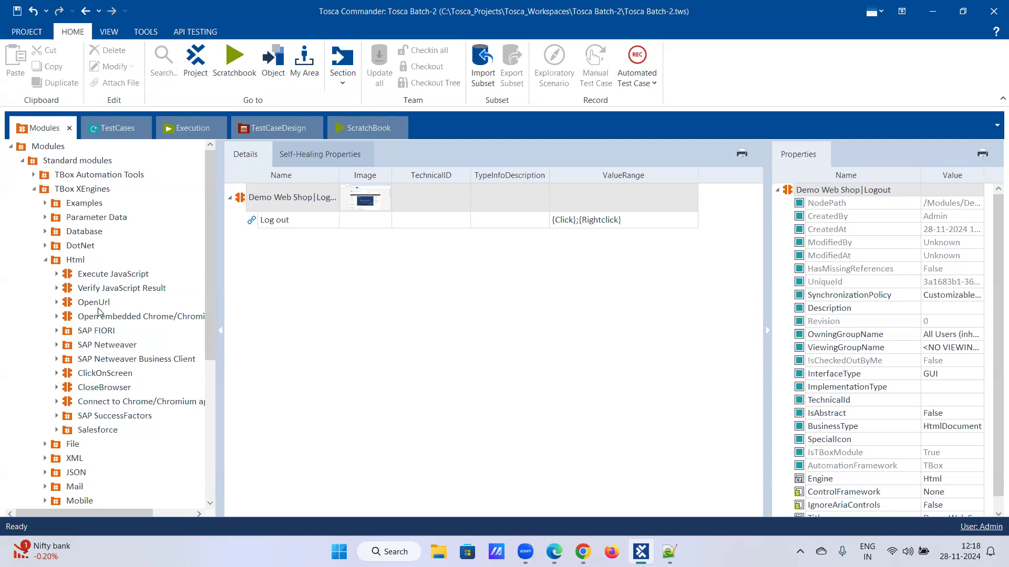
{"action": "left_click", "coordinate": [104, 122]}
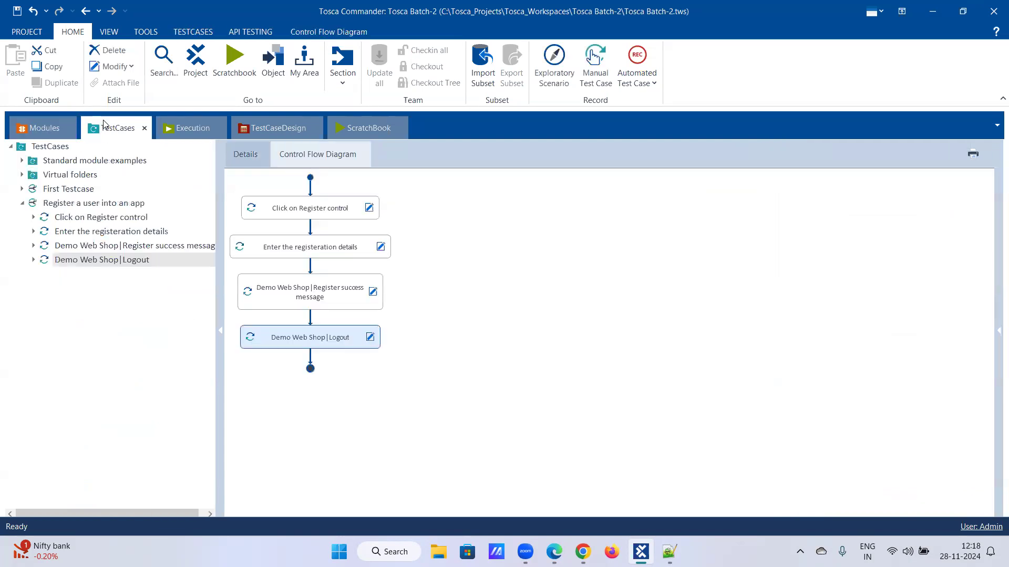
- Search for 'open' and add OpenUrl as a new step, showing its Url and UseActiveTab fields
{"action": "right_click", "coordinate": [73, 206]}
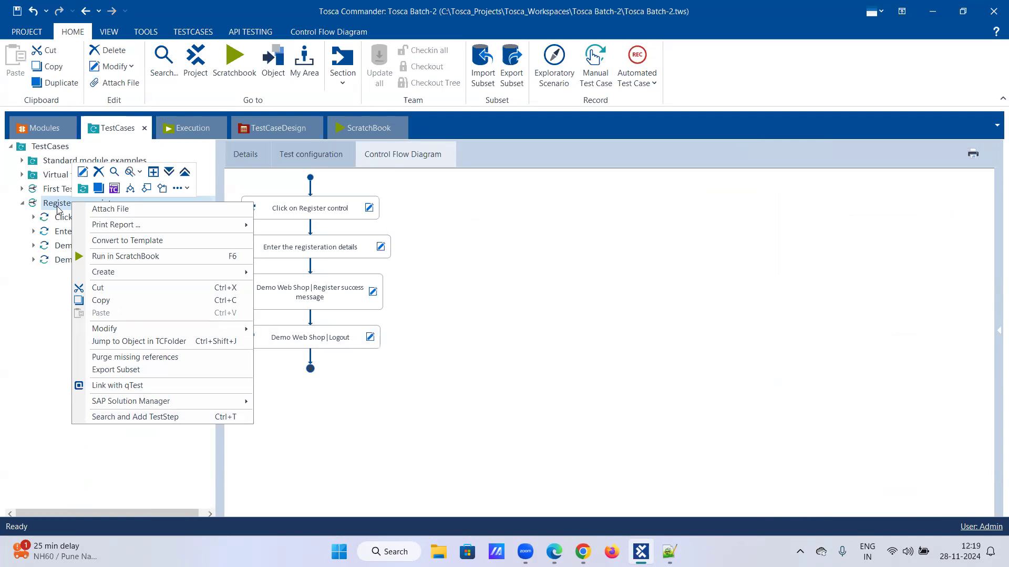
{"action": "left_click", "coordinate": [121, 417]}
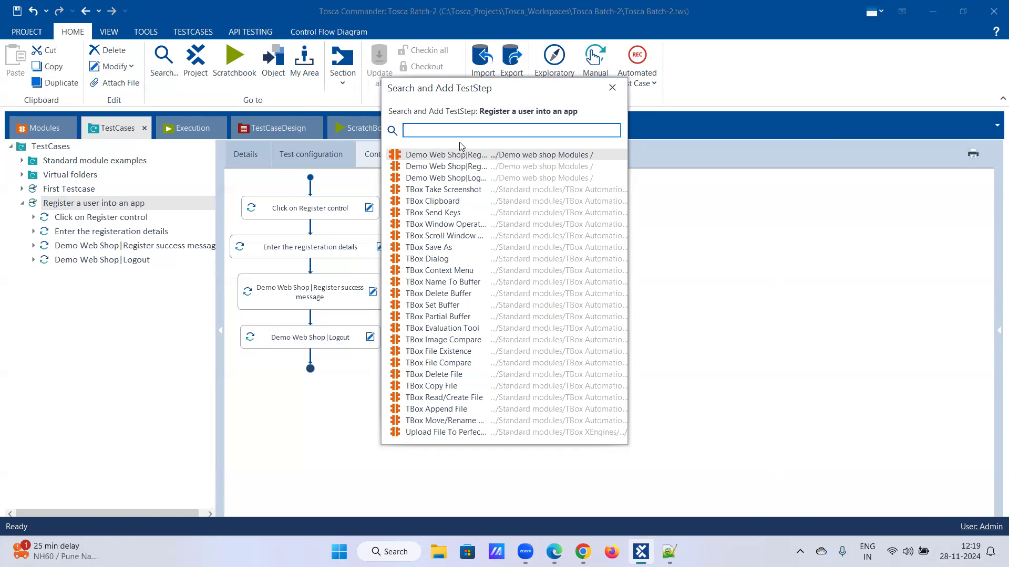
{"action": "type", "text": "open"}
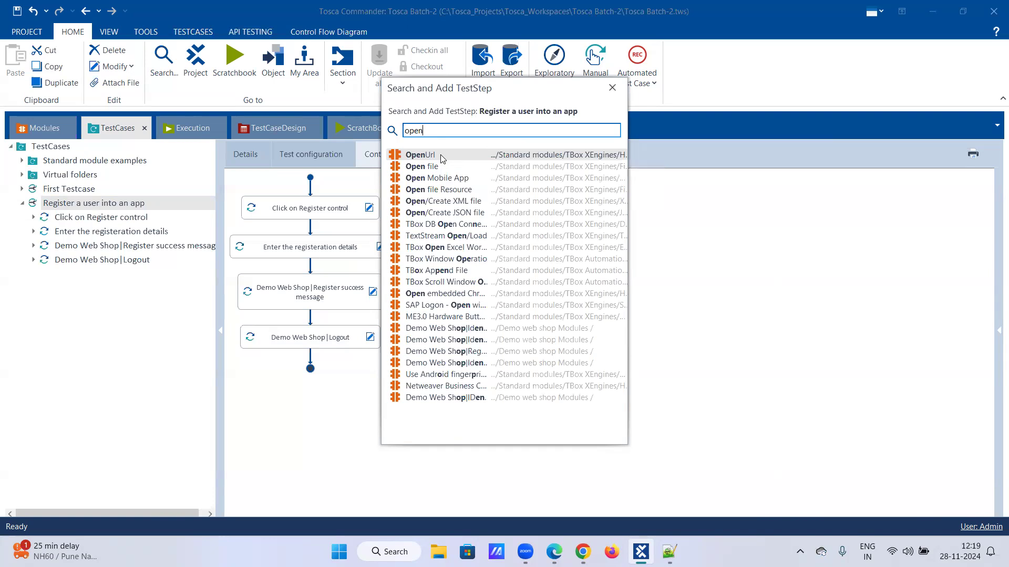
{"action": "double_click", "coordinate": [441, 156]}
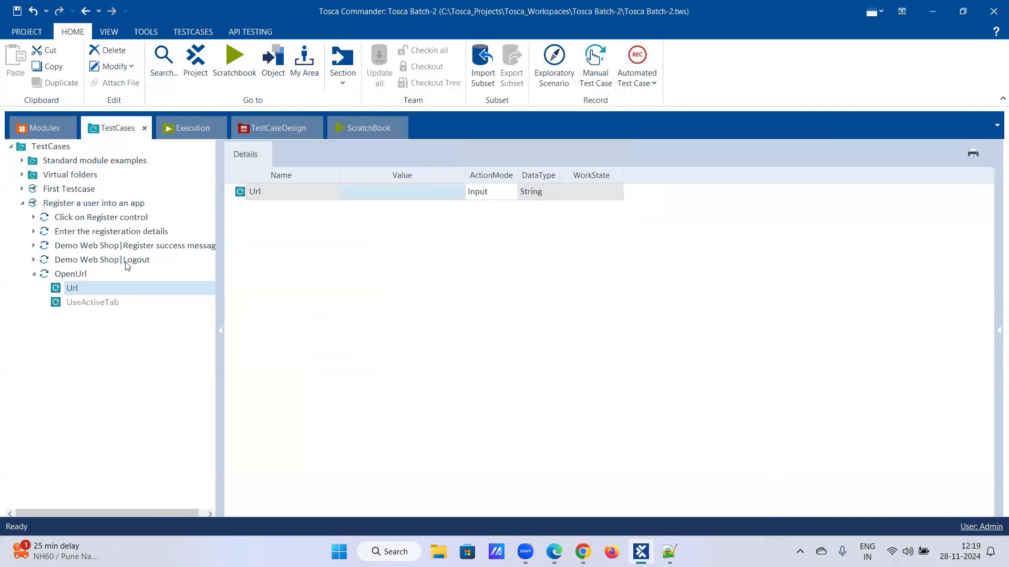
{"action": "left_click", "coordinate": [71, 278]}
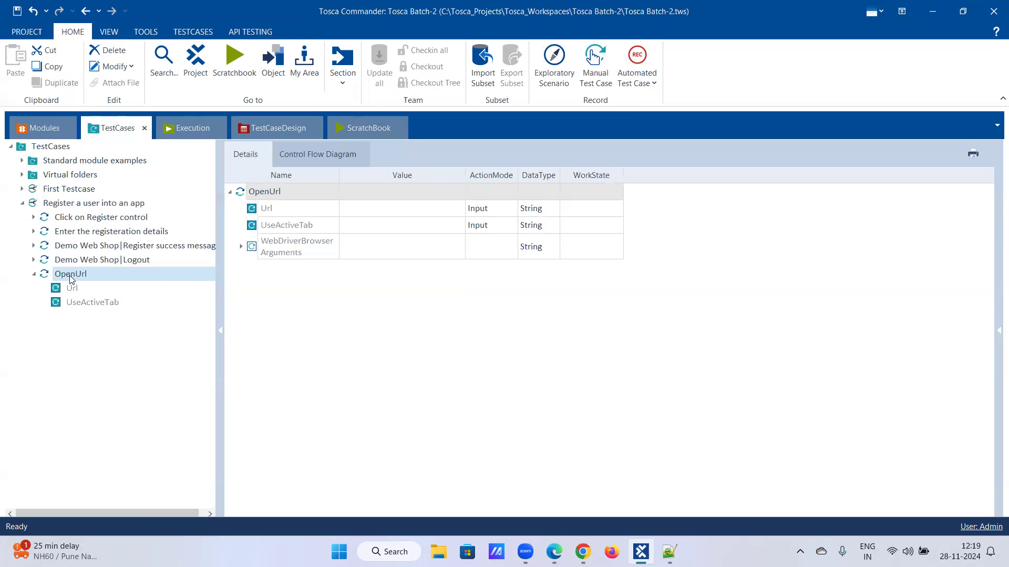
- Move OpenUrl above Click on Register control and collapse the expanded steps
{"action": "left_click_drag", "start_coordinate": [72, 273], "coordinate": [79, 217]}
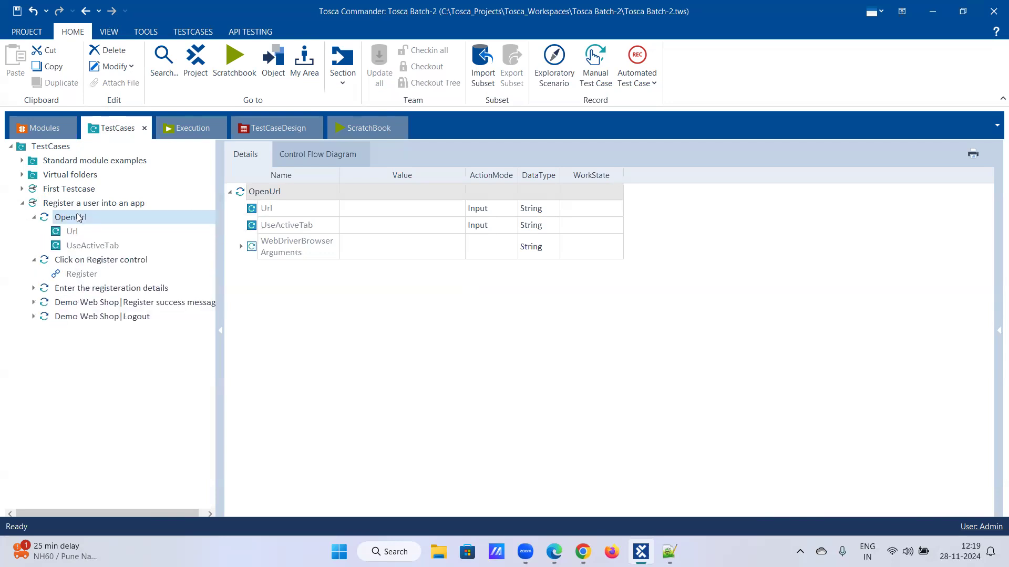
{"action": "left_click", "coordinate": [34, 217]}
{"action": "left_click", "coordinate": [34, 232]}
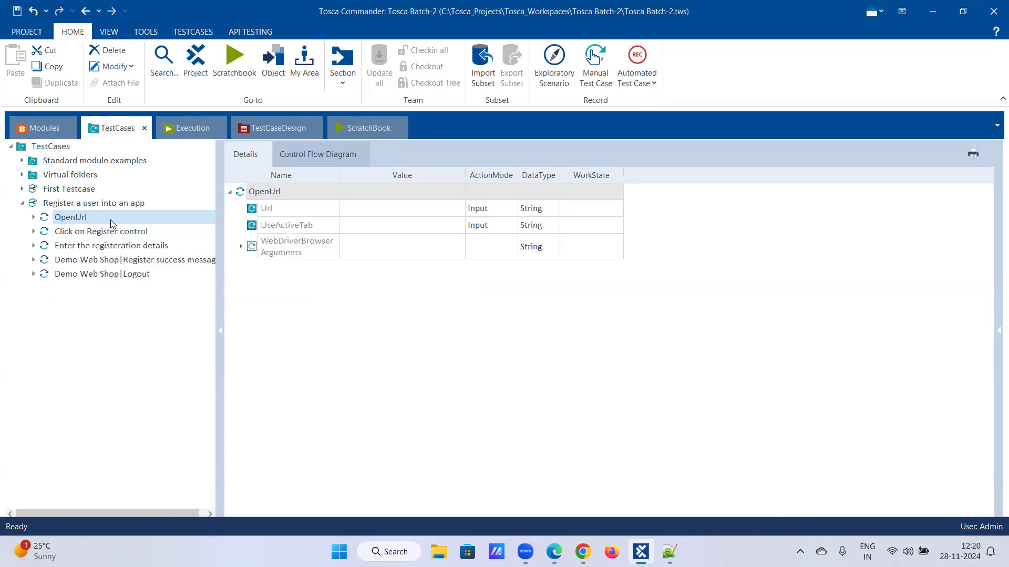
- Select the Url value and copy the demowebshop.tricentis.com address from Chrome's address bar
{"action": "left_click", "coordinate": [377, 213]}
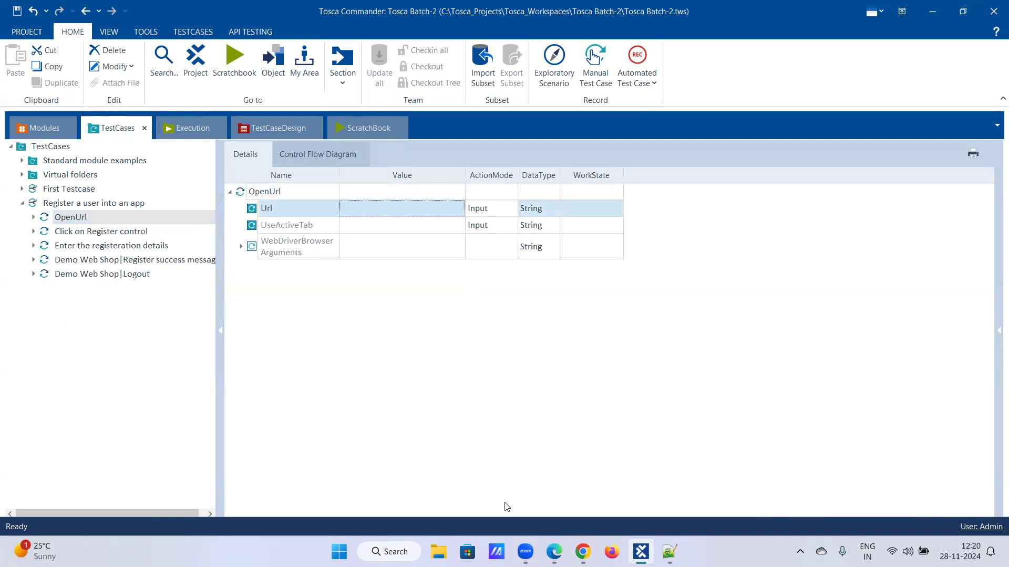
{"action": "left_click", "coordinate": [582, 551]}
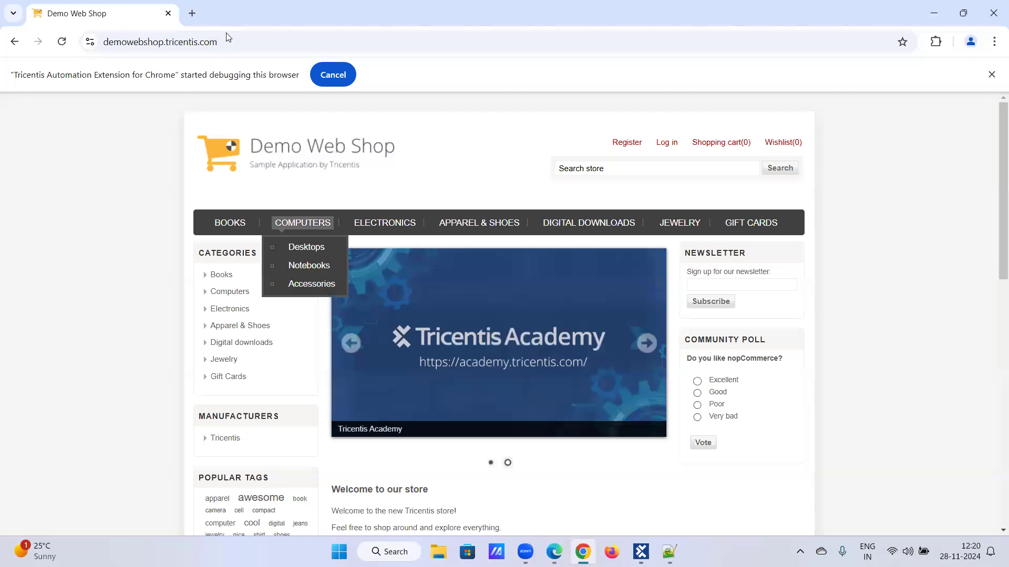
{"action": "left_click", "coordinate": [227, 42]}
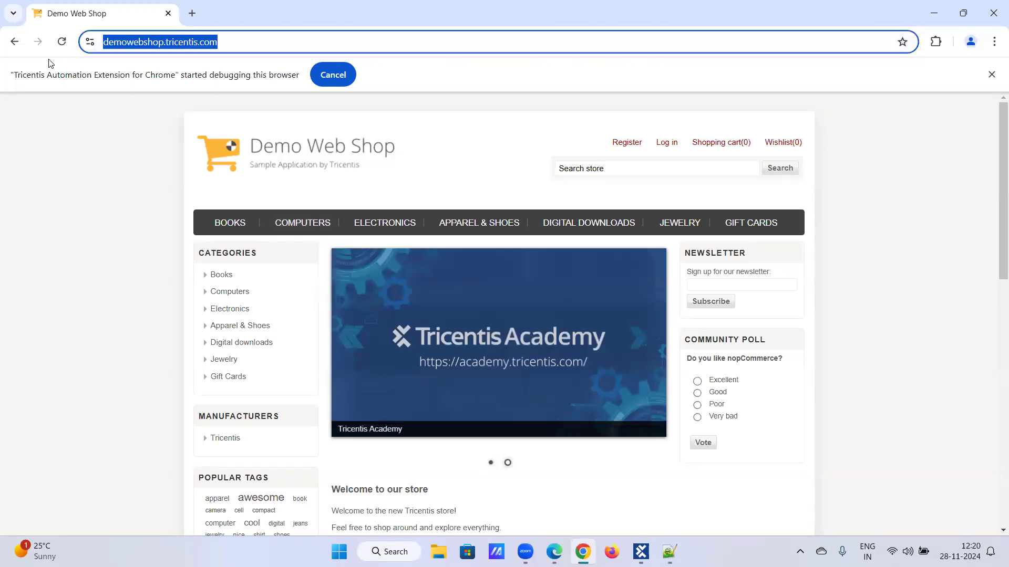
{"action": "left_click", "coordinate": [641, 552]}
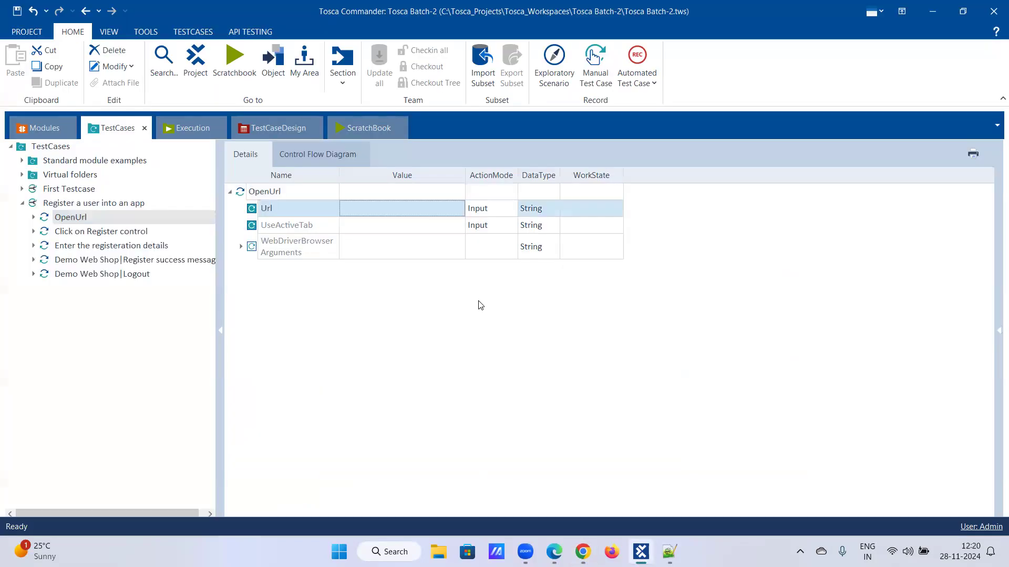
{"action": "left_click", "coordinate": [382, 208]}
{"action": "key", "text": "ctrl+v"}
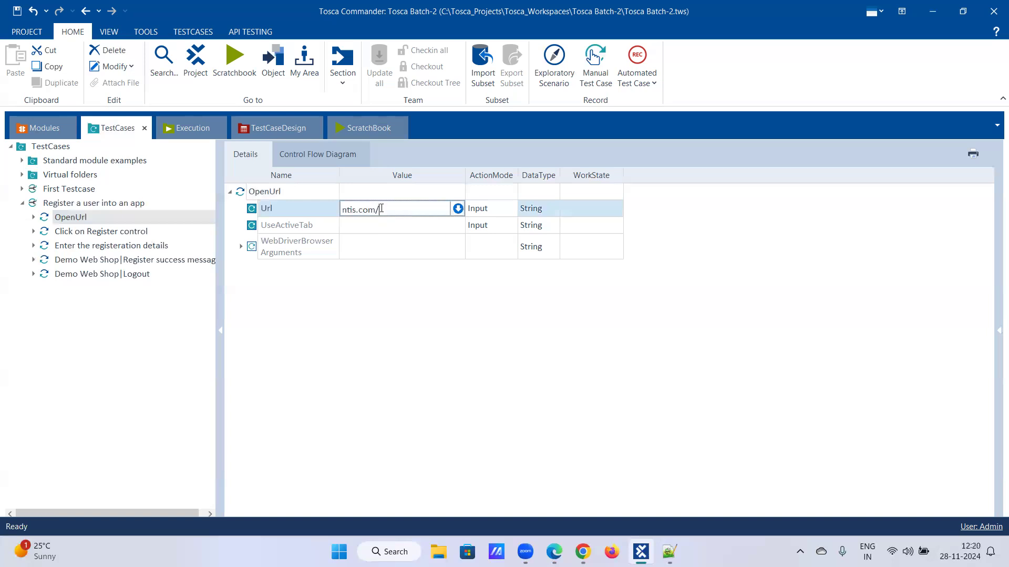
{"action": "left_click", "coordinate": [423, 227]}
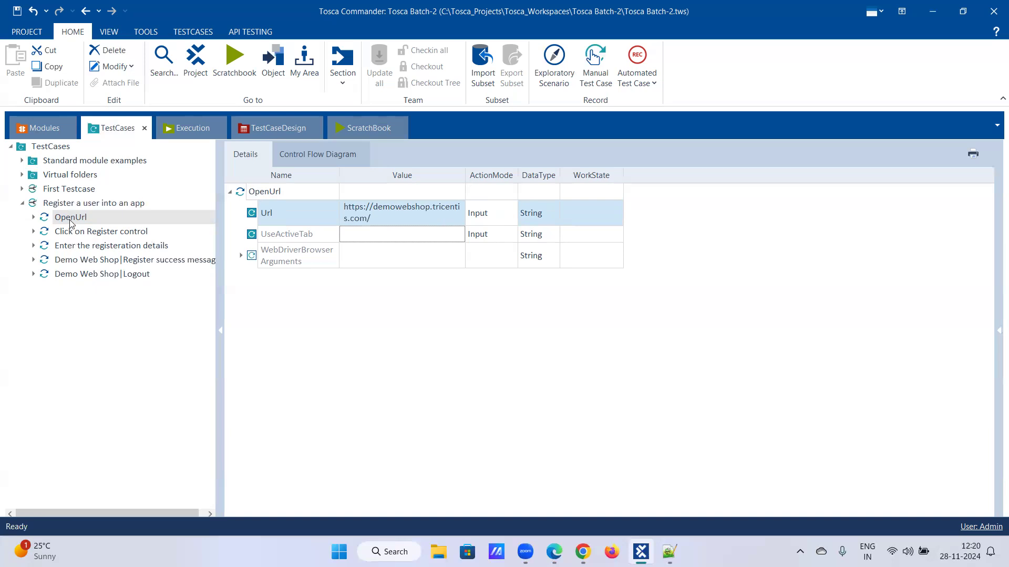
{"action": "mouse_move", "coordinate": [85, 223]}
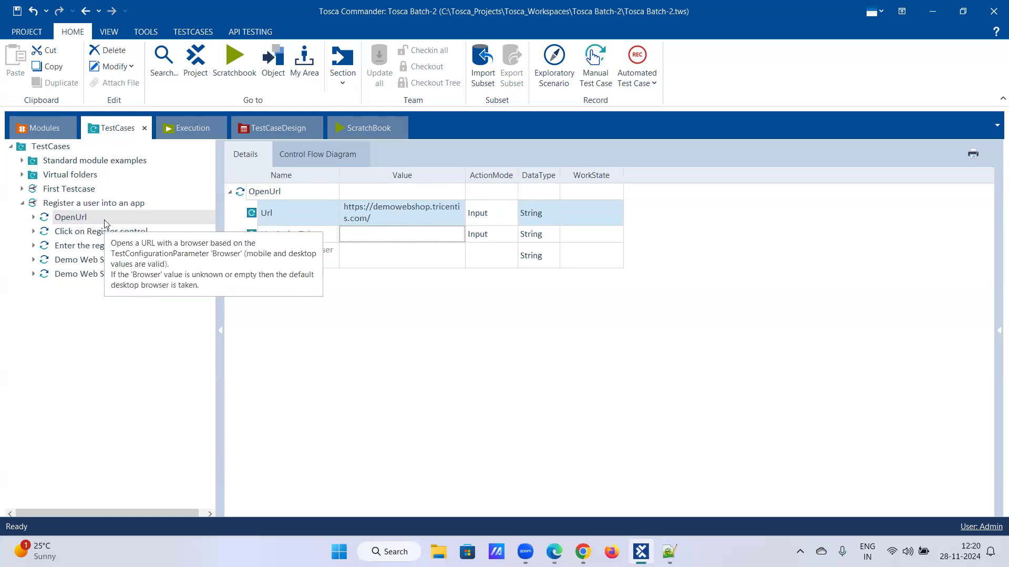
{"action": "left_click", "coordinate": [100, 233]}
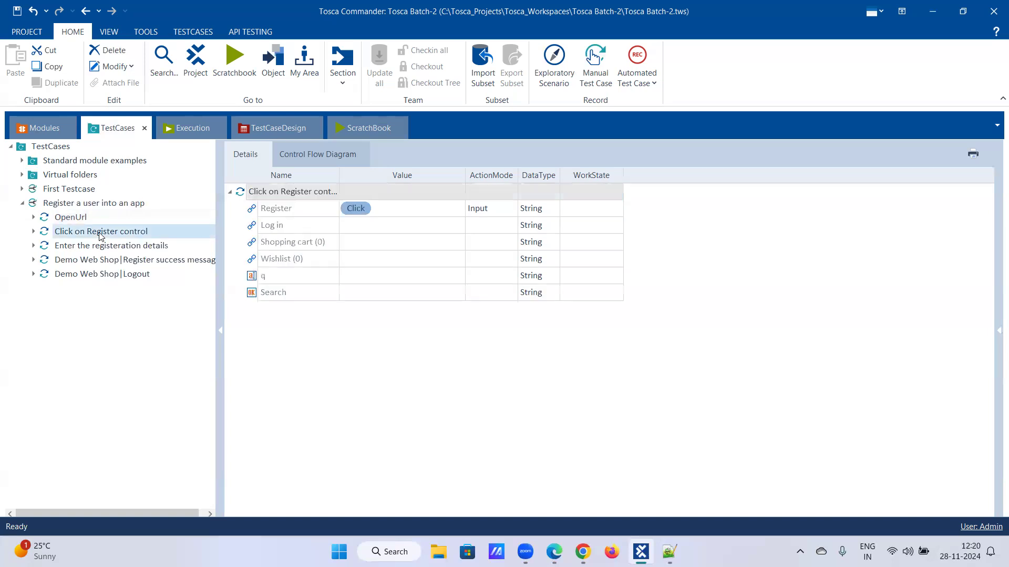
{"action": "left_click", "coordinate": [106, 247]}
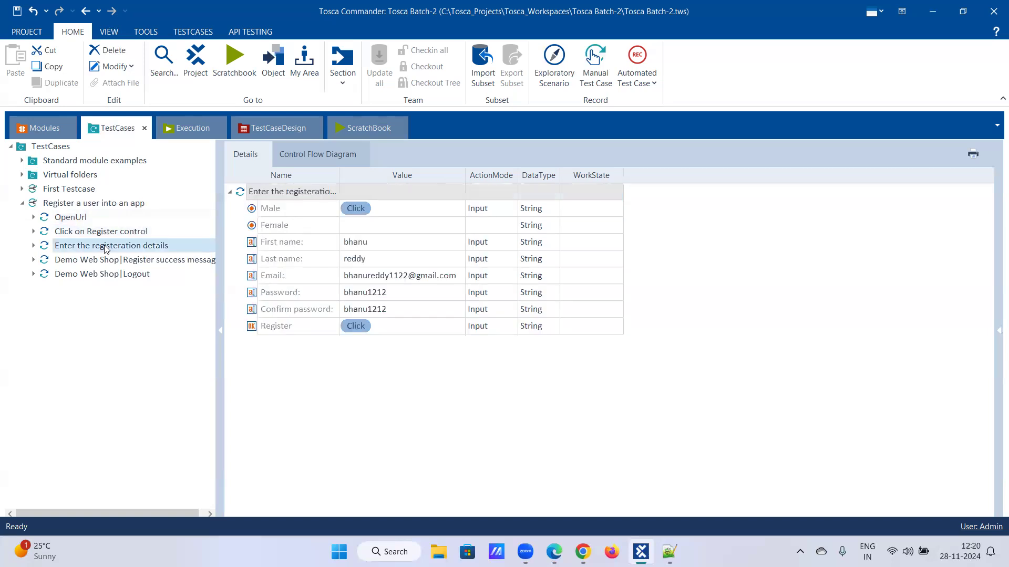
{"action": "left_click", "coordinate": [111, 262]}
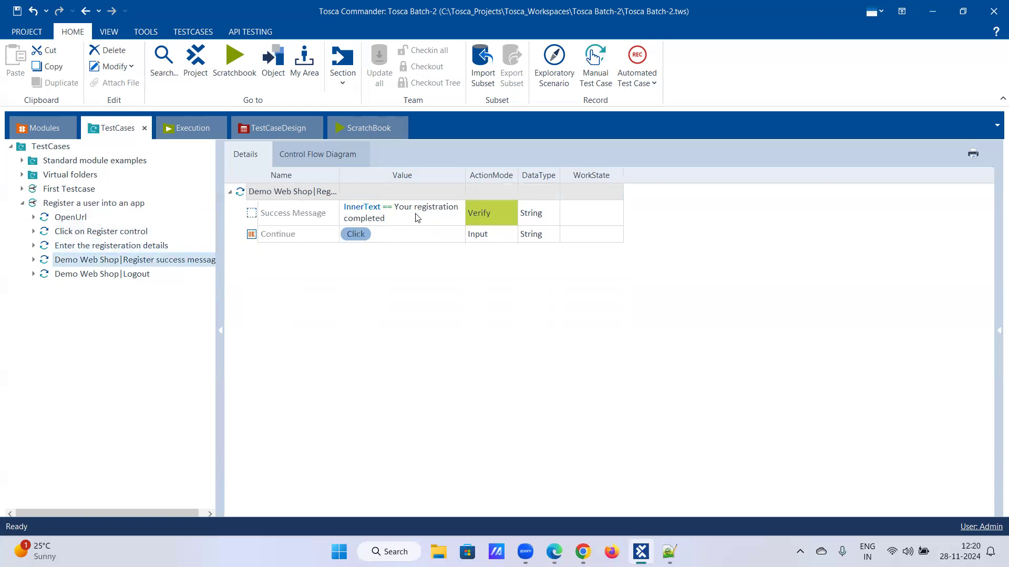
{"action": "left_click", "coordinate": [83, 277]}
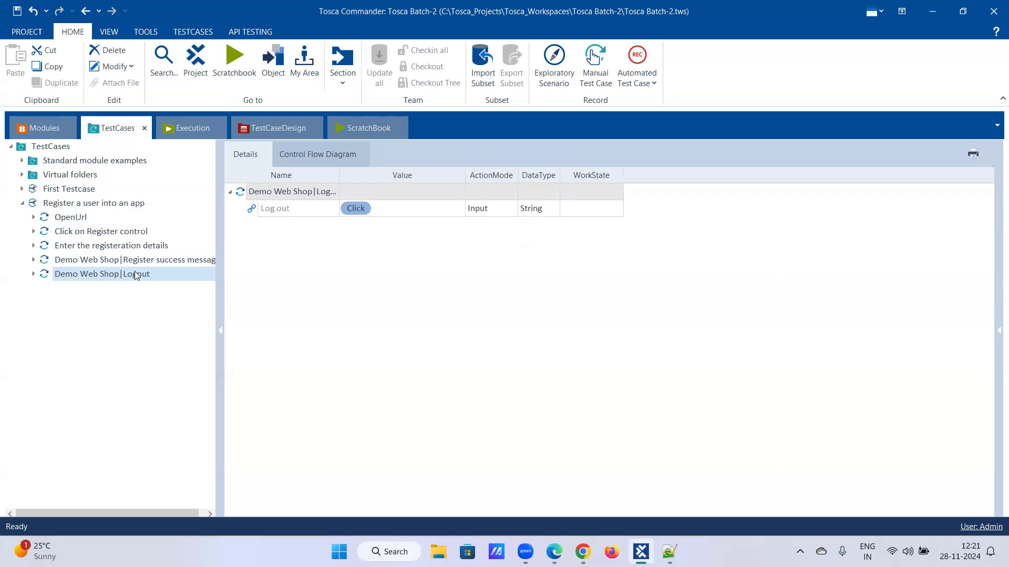
- Search for 'close' and add CloseBrowser as a new step, exposing its empty Title field
{"action": "right_click", "coordinate": [96, 206]}
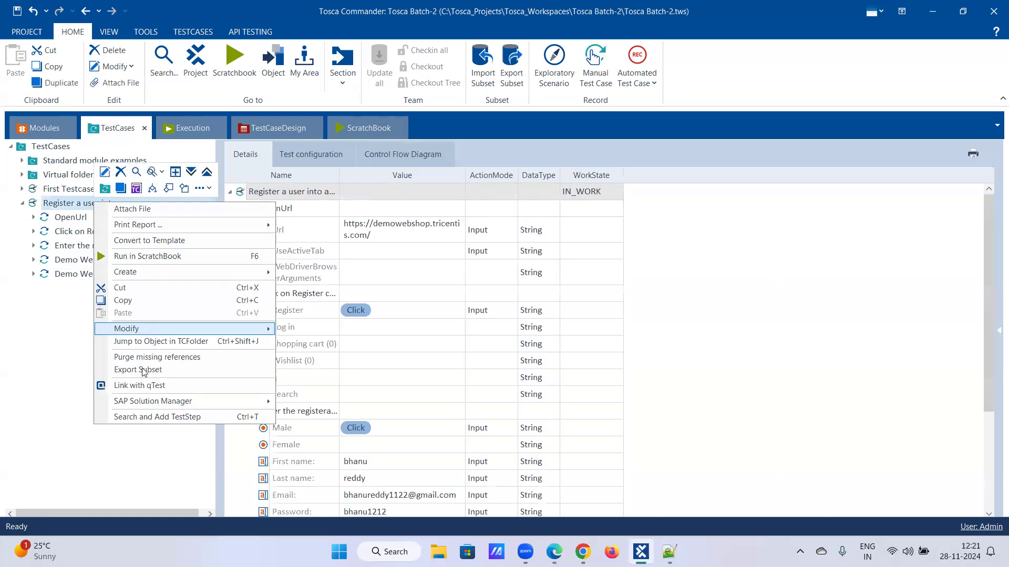
{"action": "left_click", "coordinate": [141, 418]}
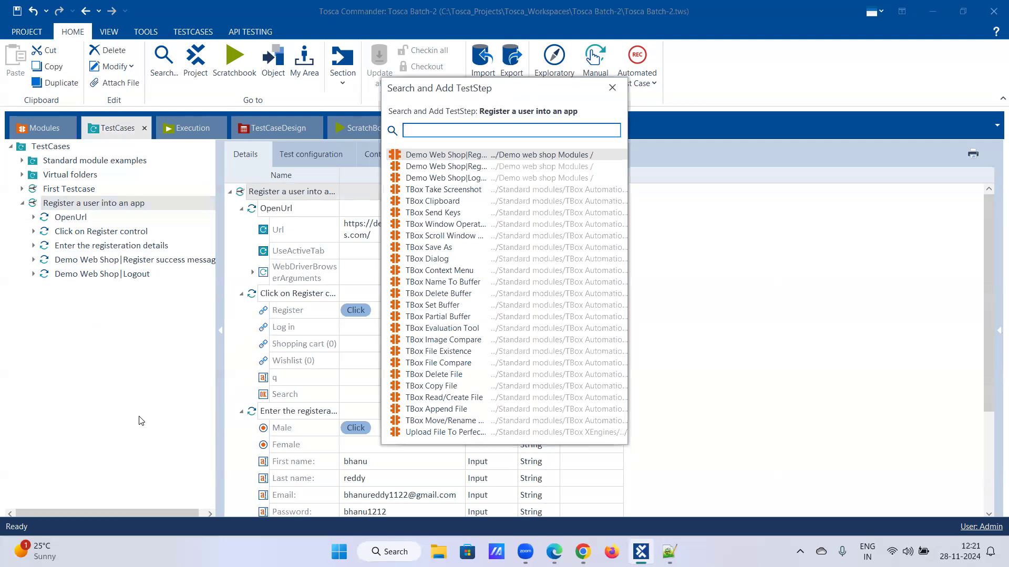
{"action": "type", "text": "close"}
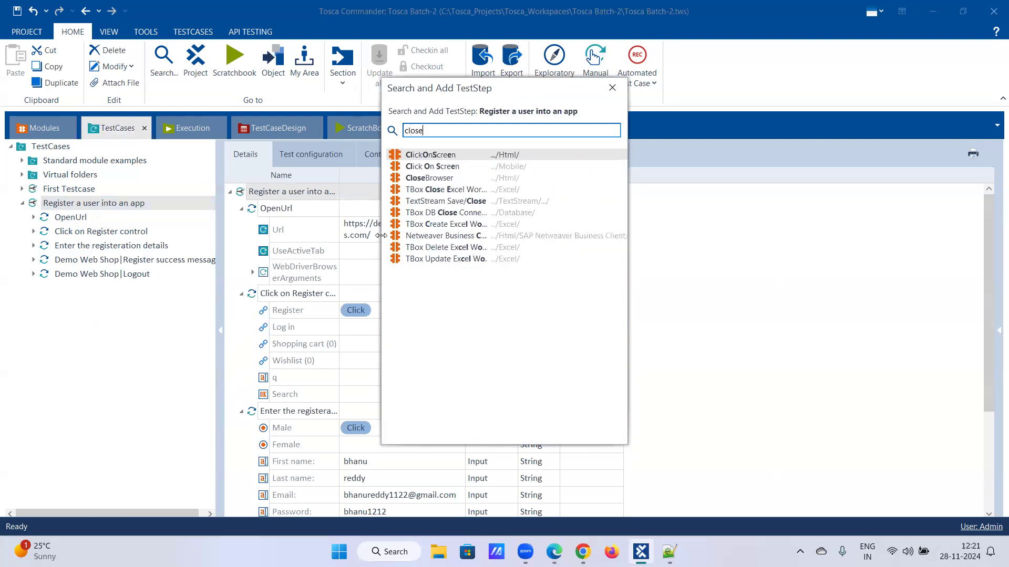
{"action": "double_click", "coordinate": [426, 177]}
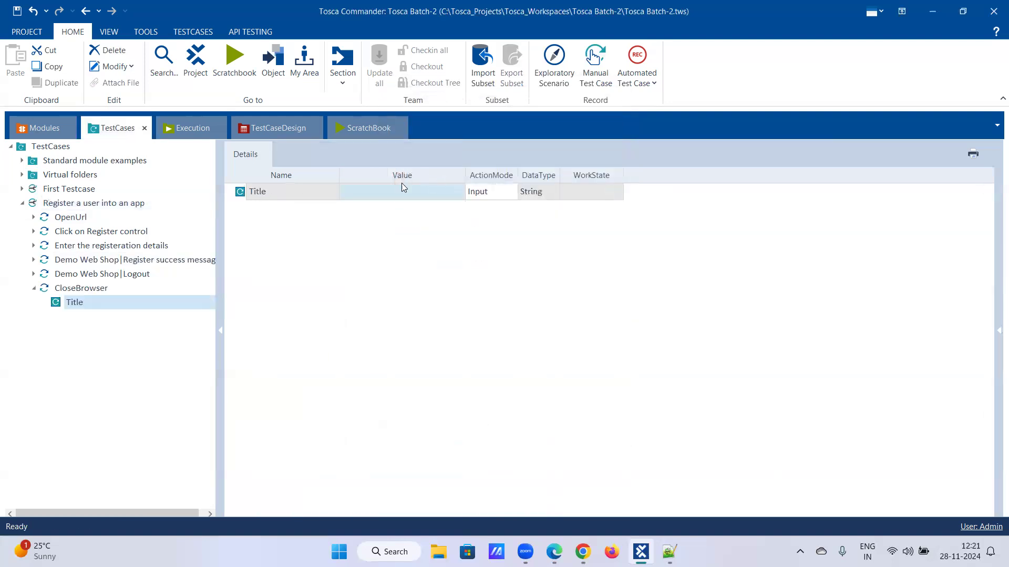
{"action": "left_click", "coordinate": [81, 289]}
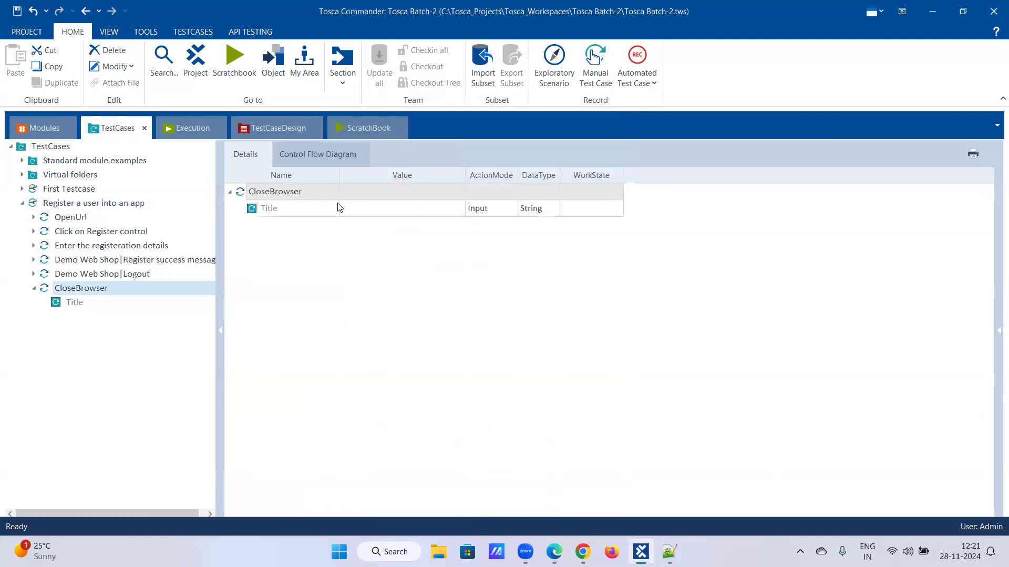
- Enter the browser title 'Demo Web Shop' in CloseBrowser's Title, then change it to 'Demo*'
{"action": "left_click", "coordinate": [391, 215]}
{"action": "left_click", "coordinate": [392, 216]}
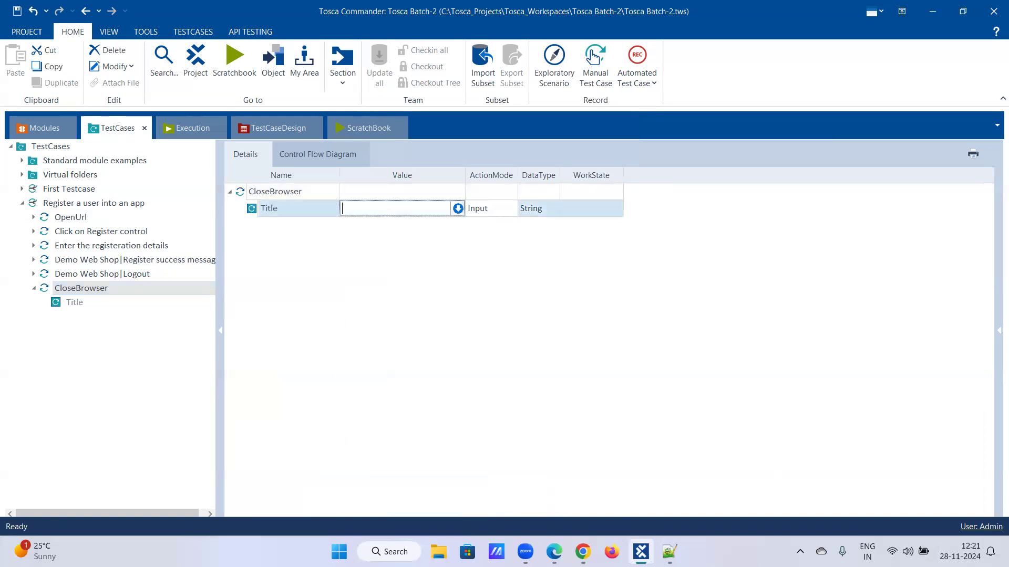
{"action": "left_click", "coordinate": [582, 551]}
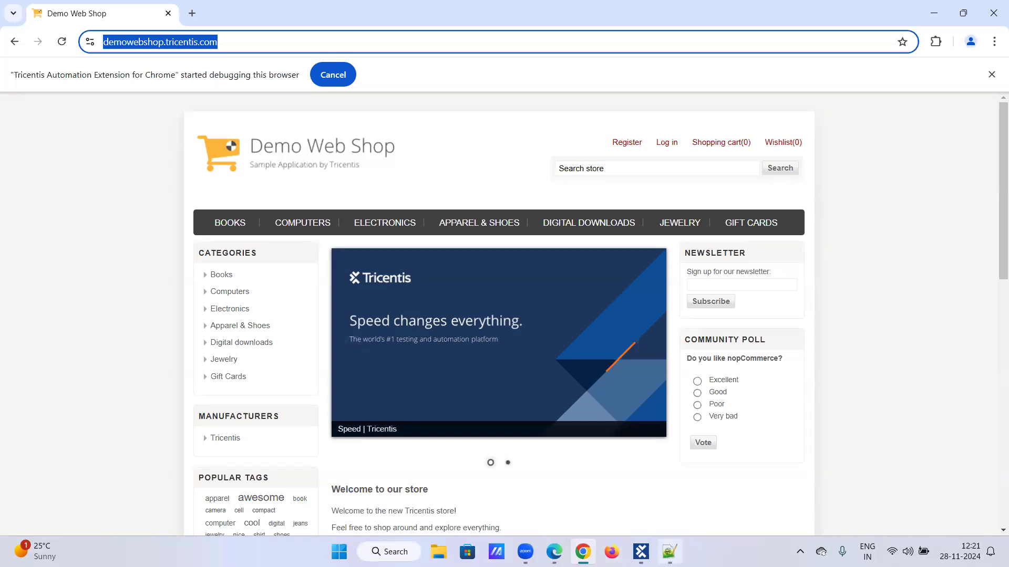
{"action": "left_click", "coordinate": [640, 552]}
{"action": "type", "text": "D"}
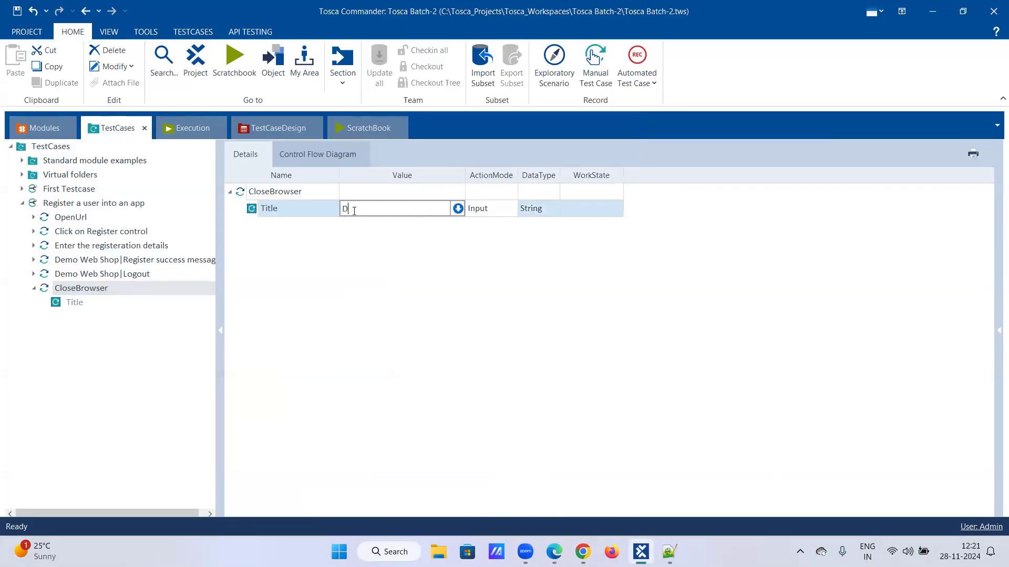
{"action": "type", "text": "Emo Web Shop"}
{"action": "key", "text": "Return"}
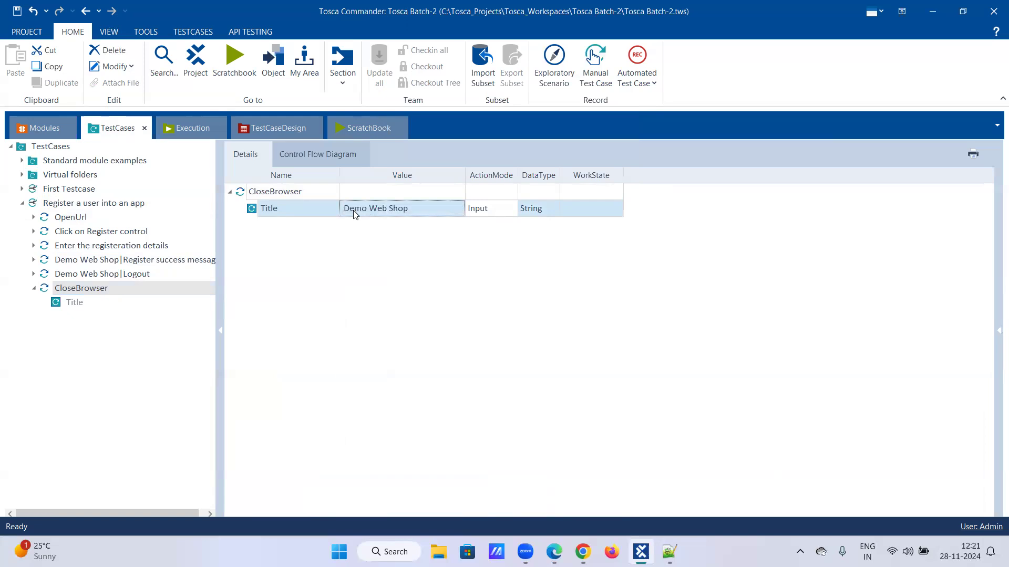
{"action": "left_click", "coordinate": [435, 209]}
{"action": "key", "text": "BackSpace"}
{"action": "key", "text": "BackSpace"}
{"action": "key", "text": "BackSpace"}
{"action": "key", "text": "BackSpace"}
{"action": "key", "text": "BackSpace"}
{"action": "key", "text": "BackSpace"}
{"action": "key", "text": "BackSpace"}
{"action": "key", "text": "BackSpace"}
{"action": "key", "text": "BackSpace"}
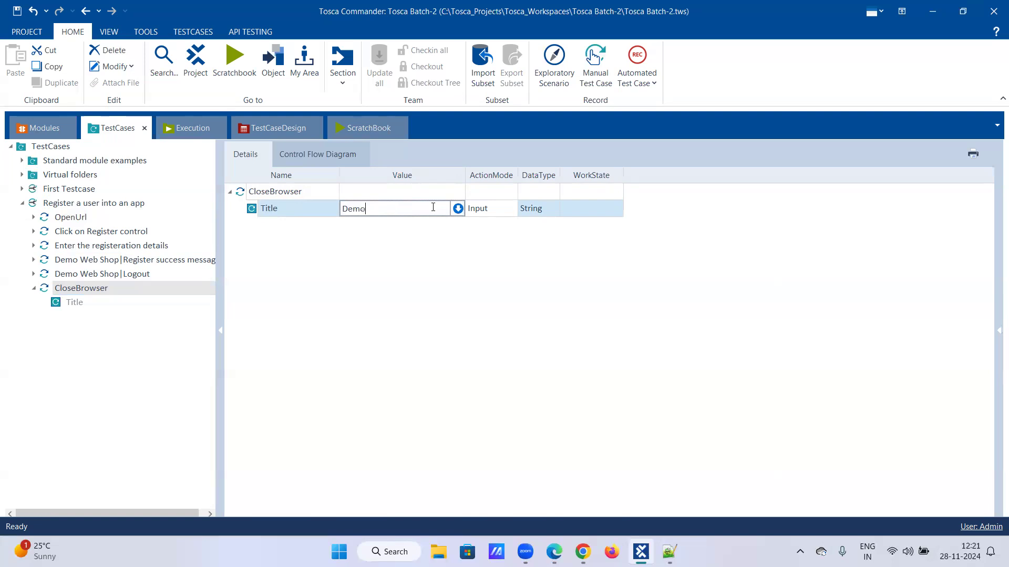
{"action": "type", "text": "*"}
{"action": "left_click", "coordinate": [385, 243]}
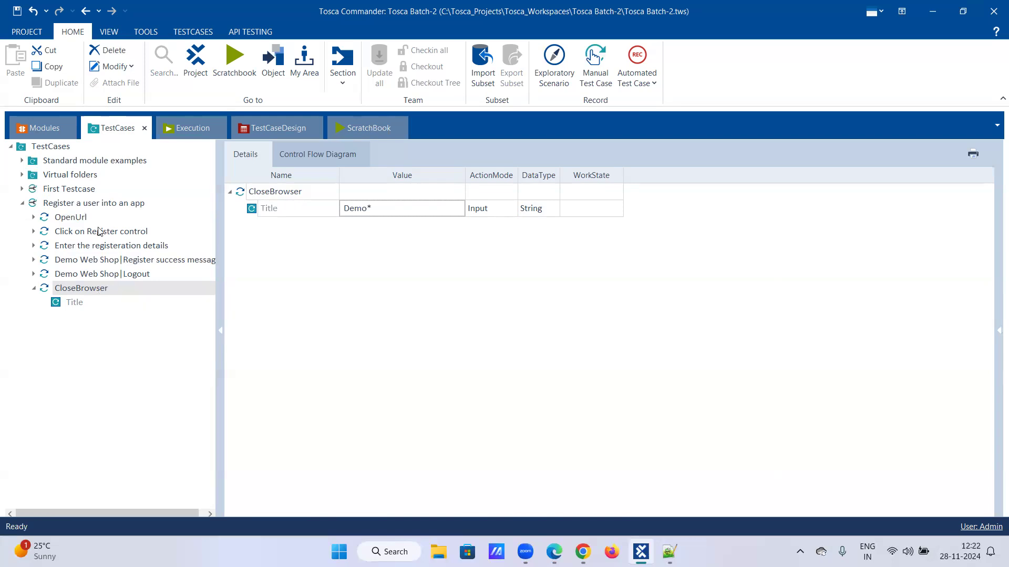
- Set the Register a user into an app test case's WorkState to COMPLETED
{"action": "left_click", "coordinate": [89, 203]}
{"action": "left_click", "coordinate": [612, 190]}
{"action": "left_click", "coordinate": [615, 192]}
{"action": "left_click", "coordinate": [607, 237]}
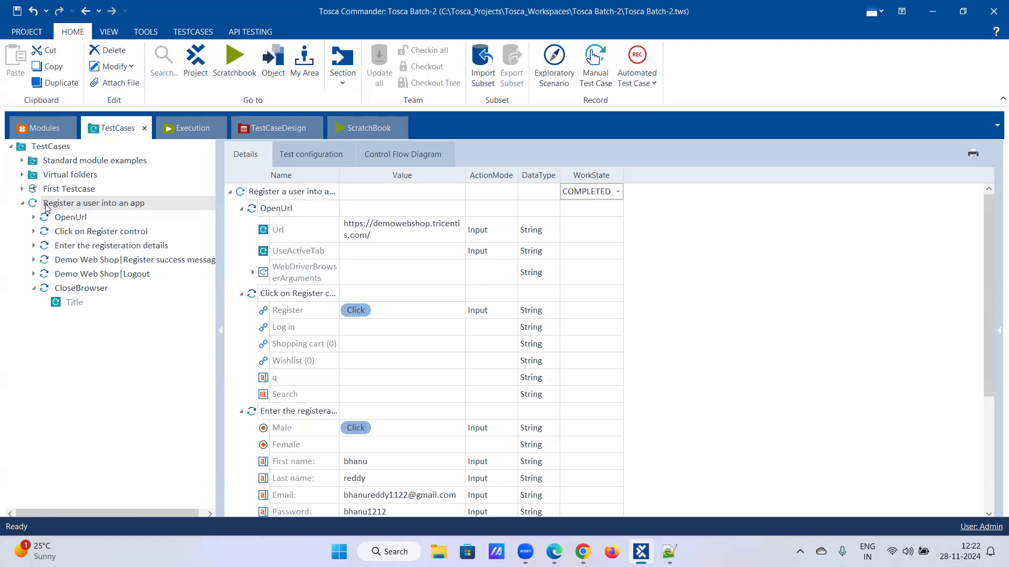
- Close the Demo Web Shop Chrome window from the taskbar
{"action": "left_click", "coordinate": [582, 551]}
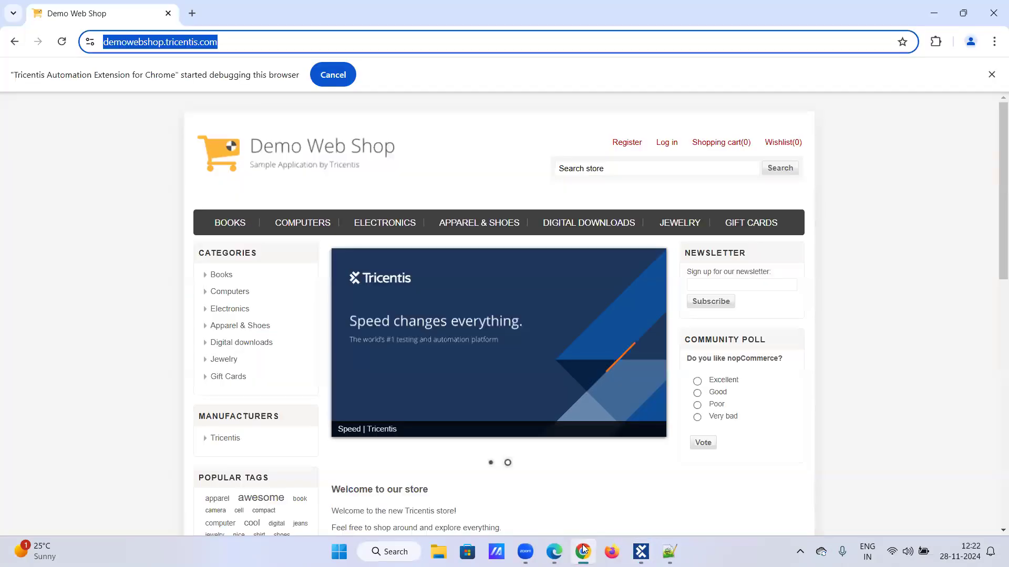
{"action": "right_click", "coordinate": [582, 551]}
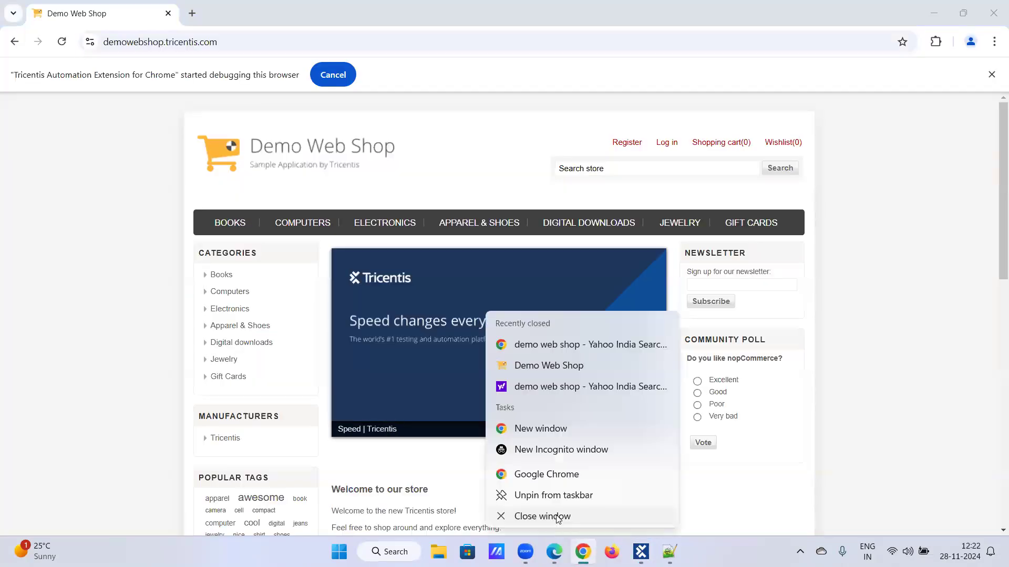
{"action": "left_click", "coordinate": [552, 516]}
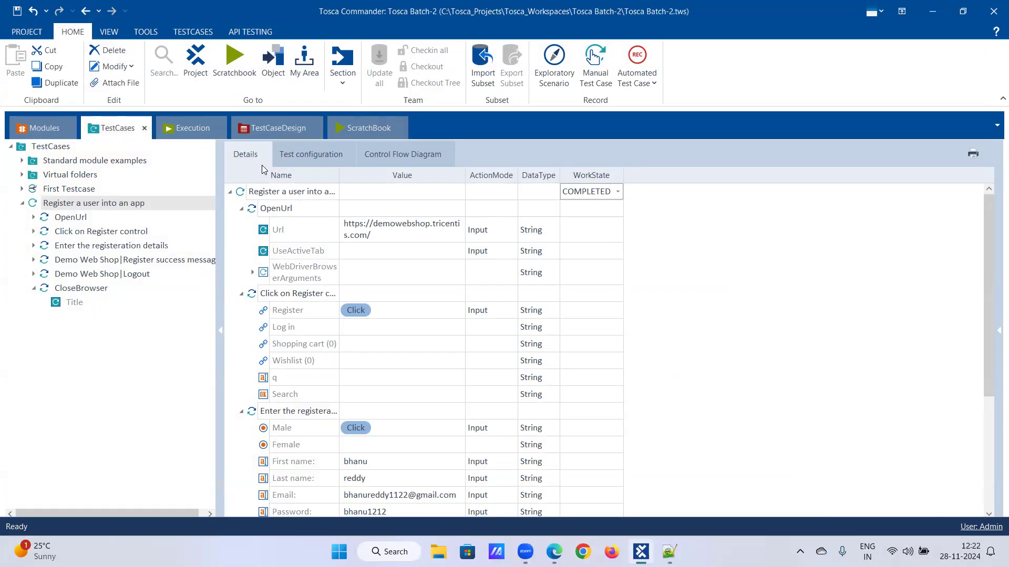
- Create a test configuration parameter named Browser with the value Chrome
{"action": "left_click", "coordinate": [311, 154]}
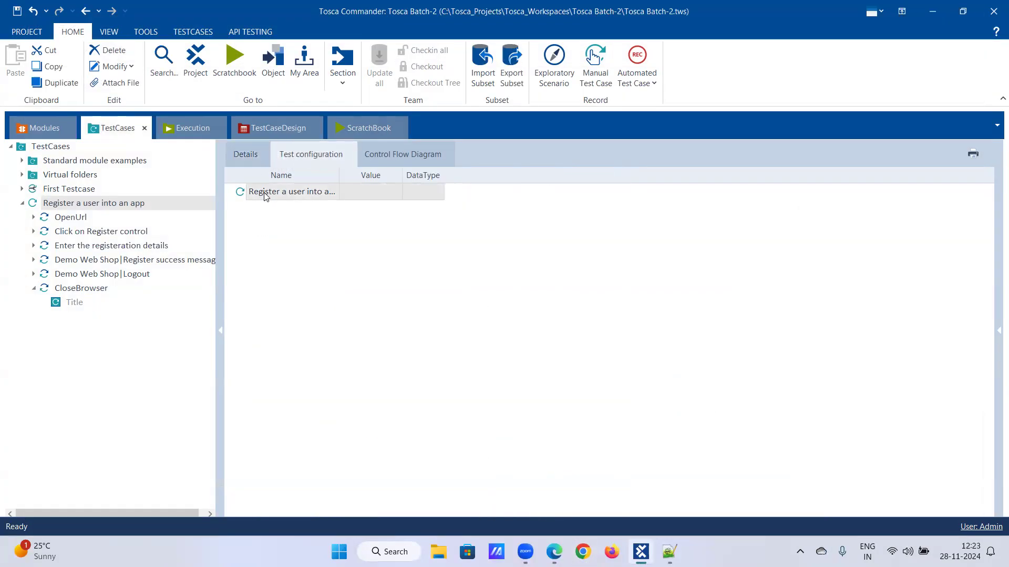
{"action": "right_click", "coordinate": [277, 192]}
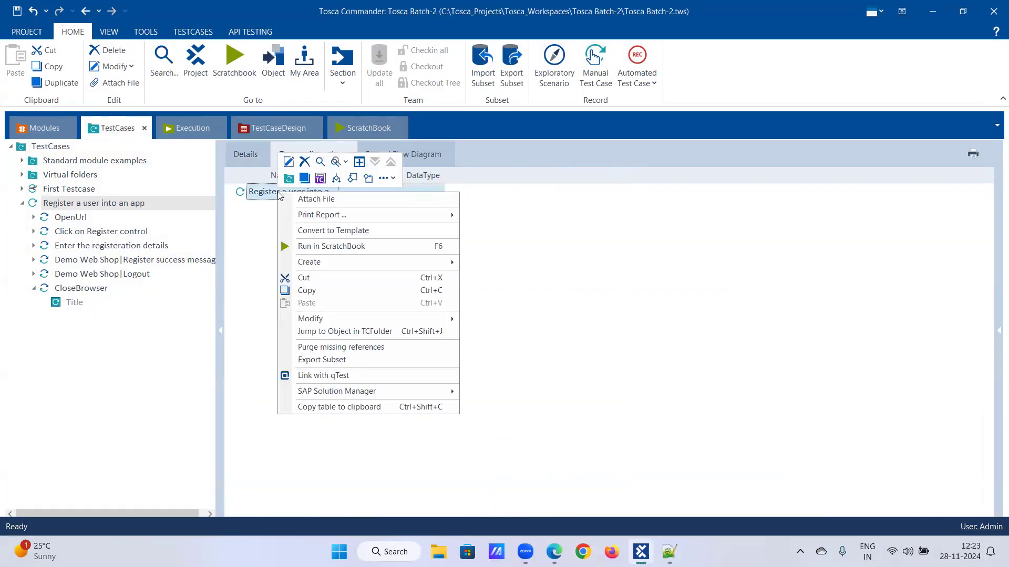
{"action": "left_click", "coordinate": [319, 179]}
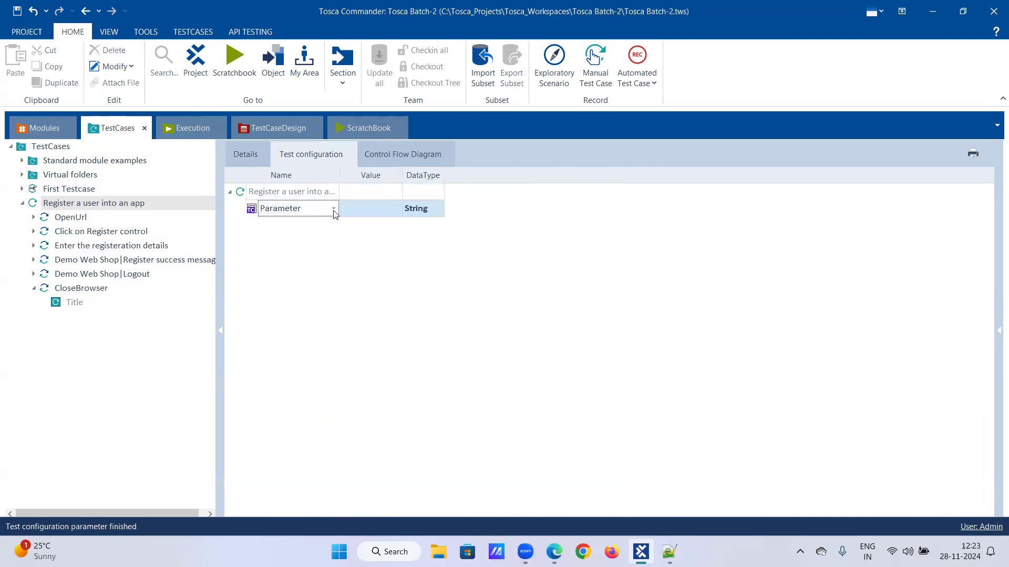
{"action": "left_click", "coordinate": [333, 208]}
{"action": "left_click", "coordinate": [306, 241]}
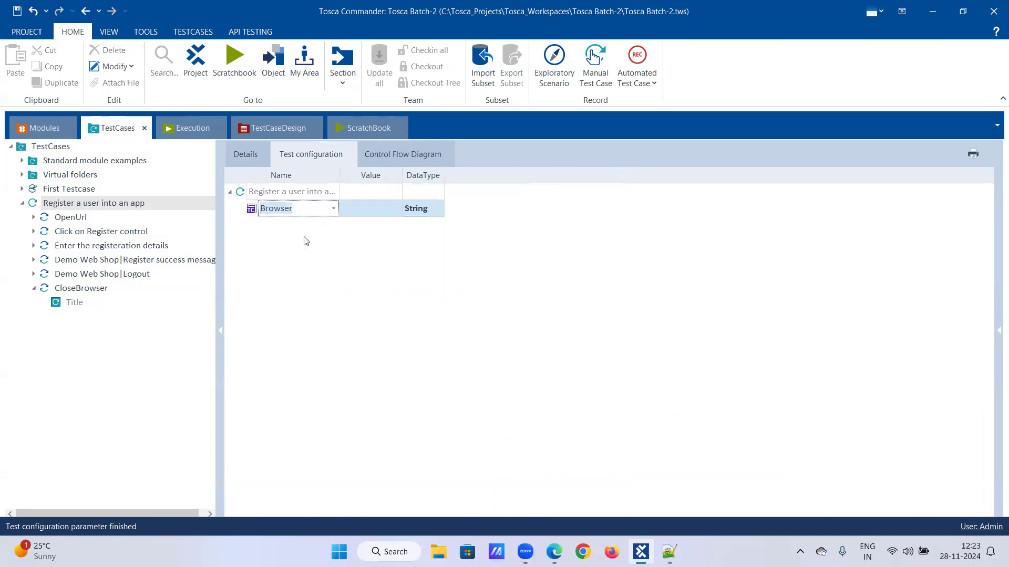
{"action": "left_click", "coordinate": [363, 209]}
{"action": "left_click", "coordinate": [396, 209]}
{"action": "left_click", "coordinate": [387, 225]}
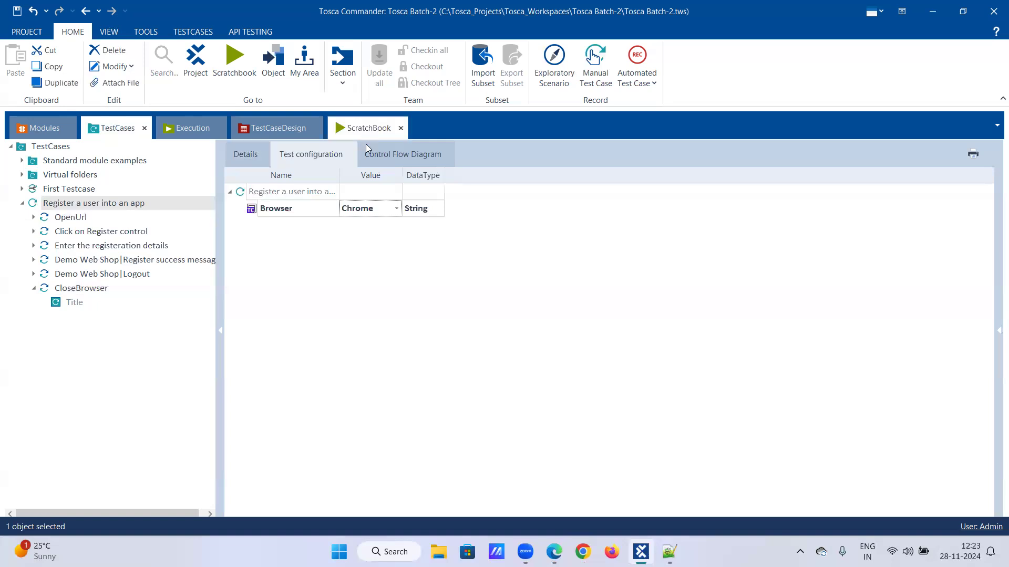
- Glance at the control flow diagram, then return to the test case's step details
{"action": "left_click", "coordinate": [395, 154]}
{"action": "left_click", "coordinate": [236, 158]}
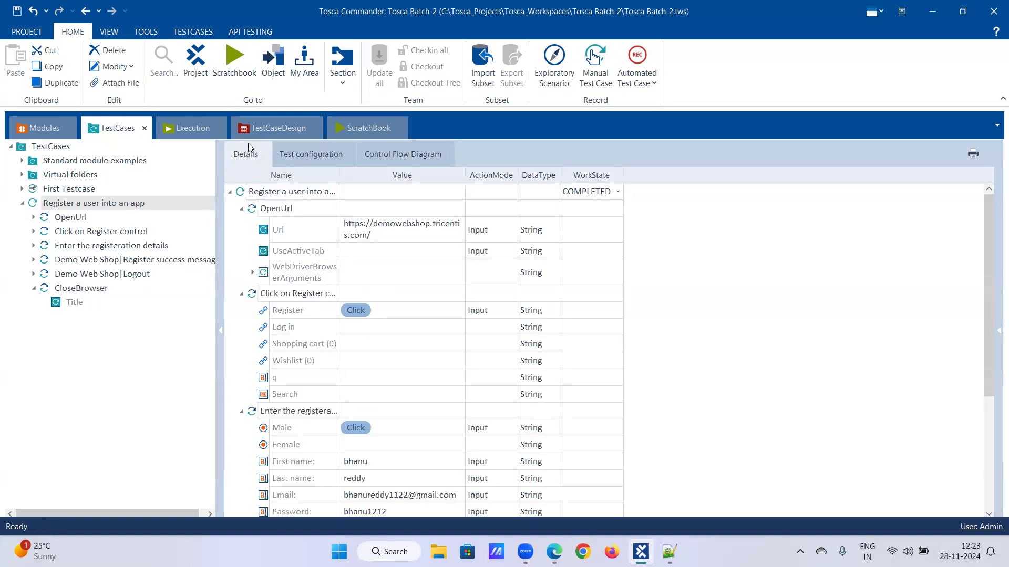
{"action": "right_click", "coordinate": [80, 207]}
- Run the registration test case in ScratchBook and let Chrome execute it against Demo Web Shop
{"action": "left_click", "coordinate": [117, 259]}
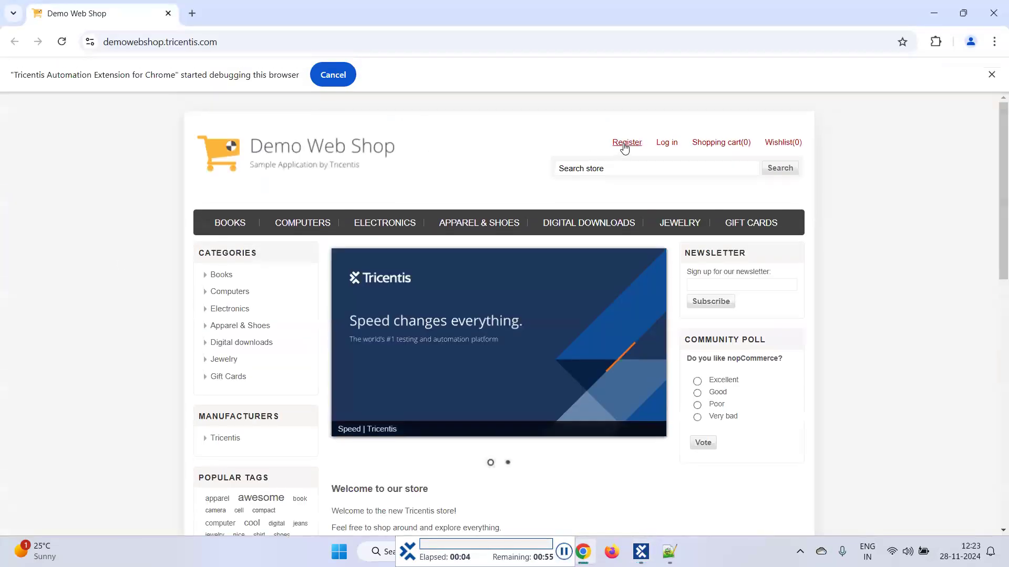
{"action": "left_click", "coordinate": [624, 149]}
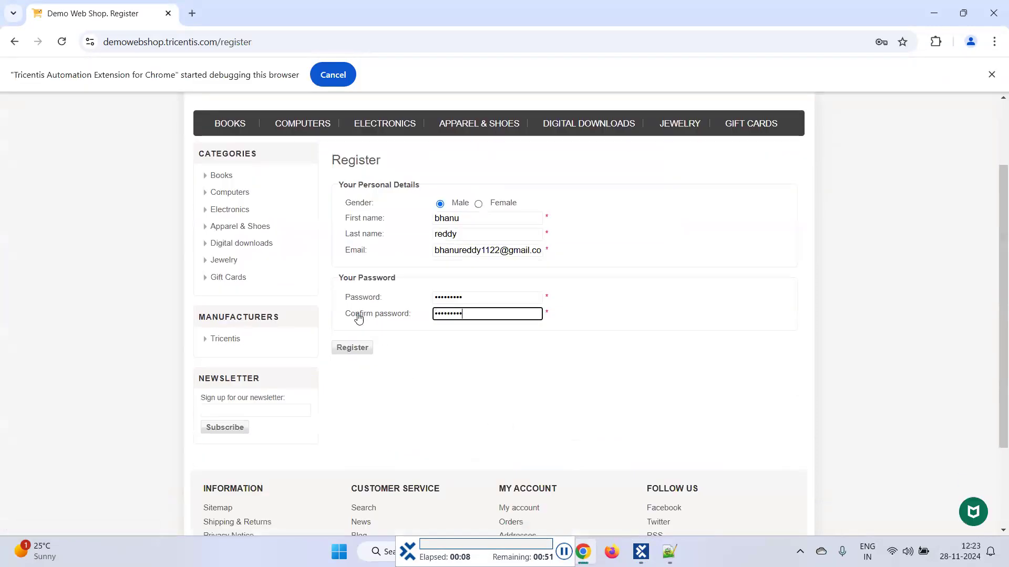
{"action": "left_click", "coordinate": [353, 315]}
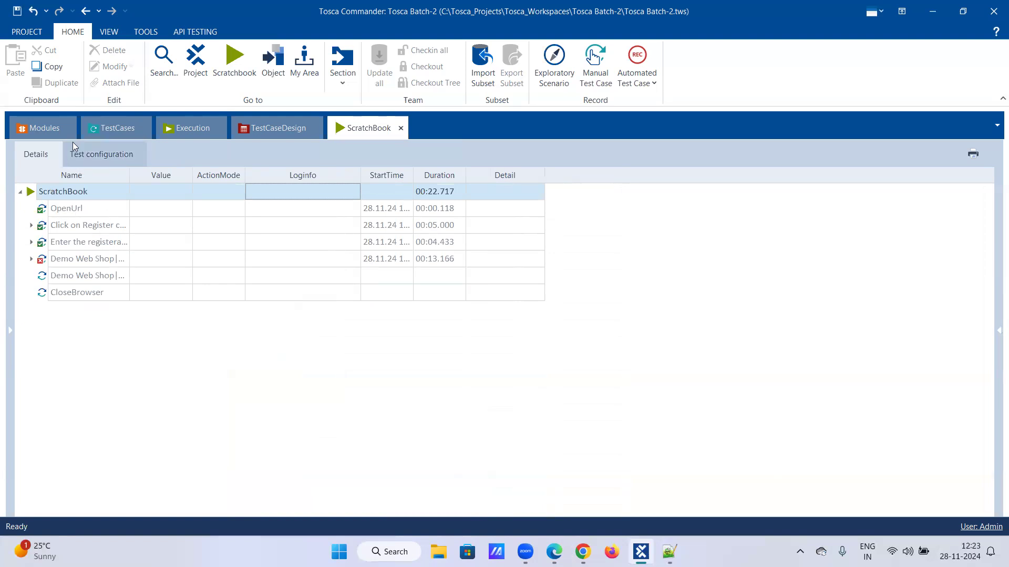
- Compare the ScratchBook log's failed Demo Web Shop step with the Click on Register and registration details steps
{"action": "left_click", "coordinate": [112, 129]}
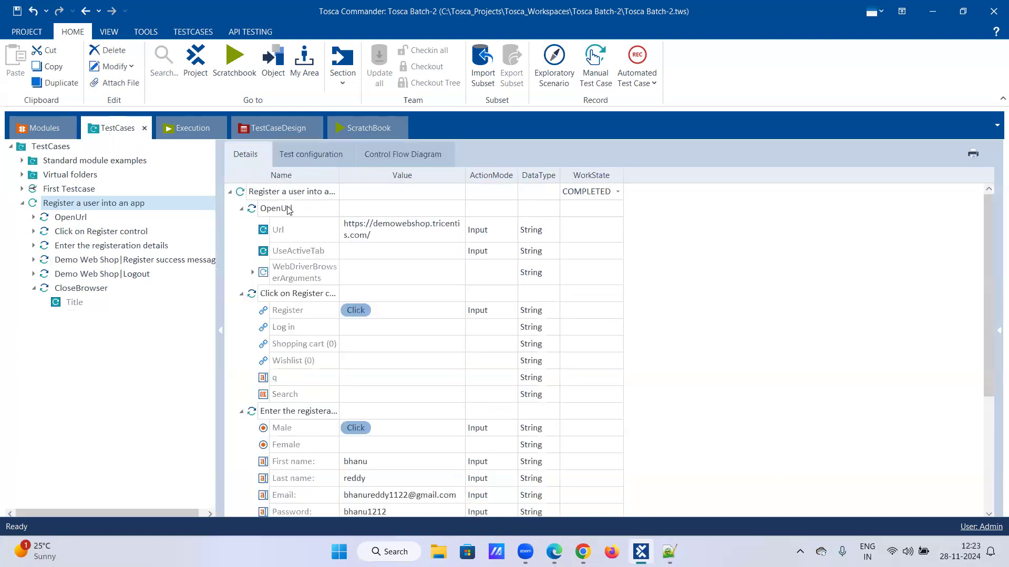
{"action": "left_click", "coordinate": [83, 232]}
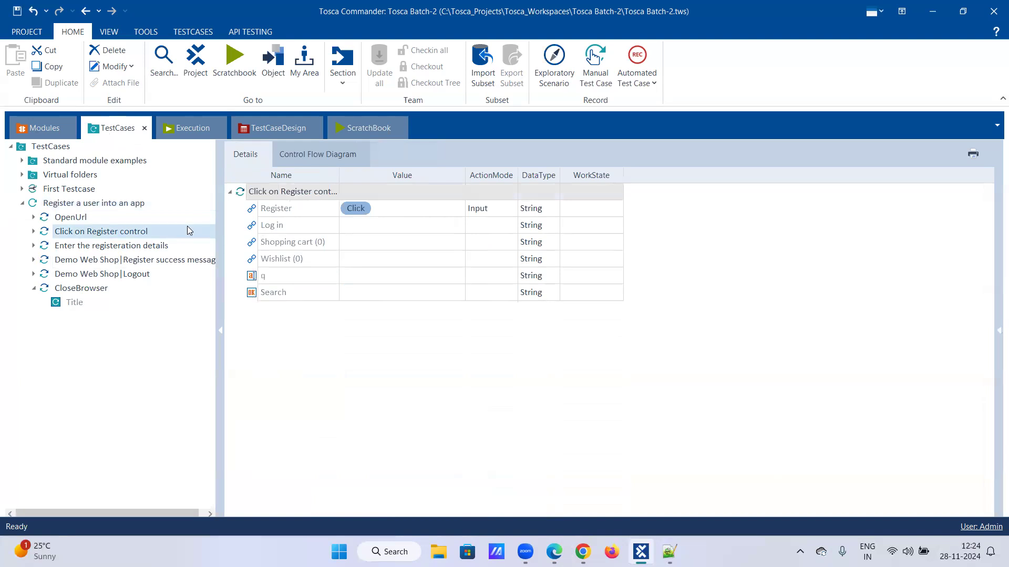
{"action": "left_click", "coordinate": [166, 247]}
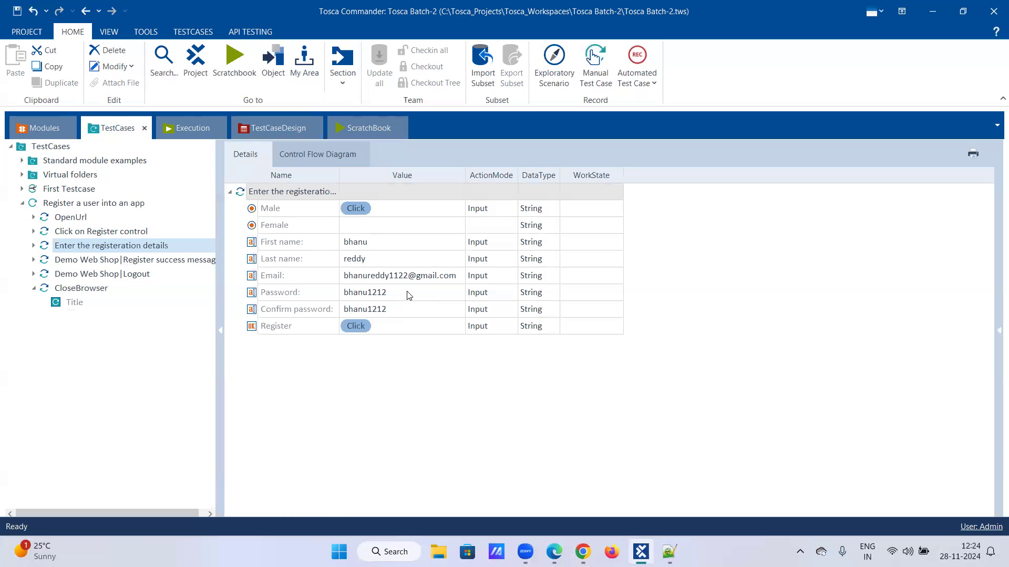
{"action": "left_click", "coordinate": [368, 129]}
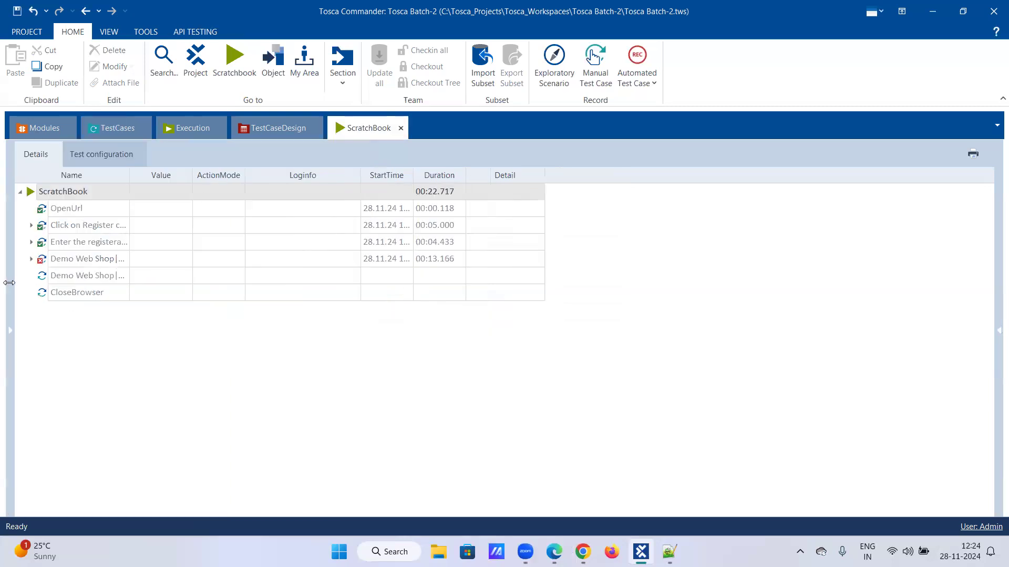
{"action": "left_click", "coordinate": [347, 260]}
{"action": "left_click", "coordinate": [361, 262]}
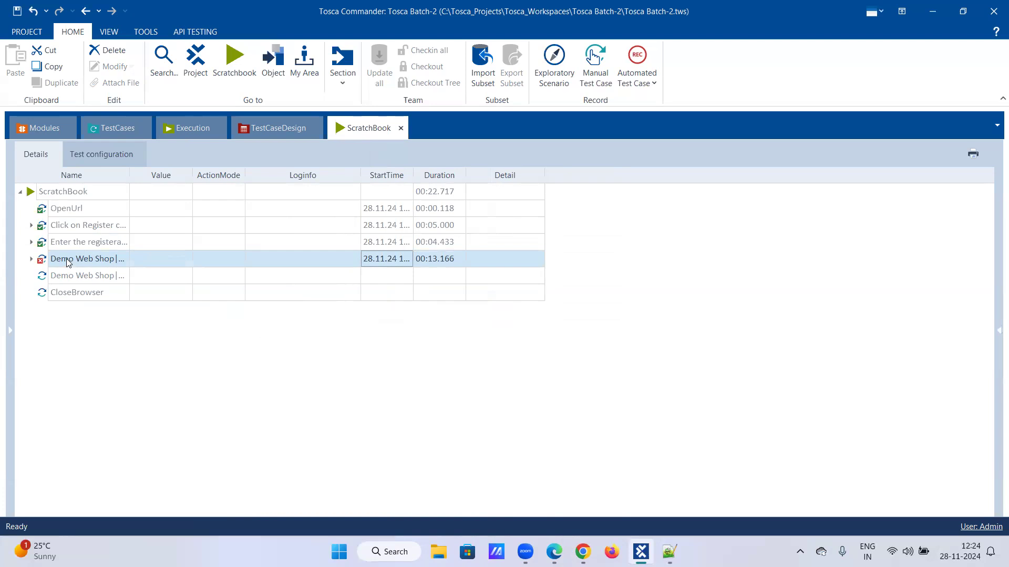
{"action": "left_click", "coordinate": [107, 130]}
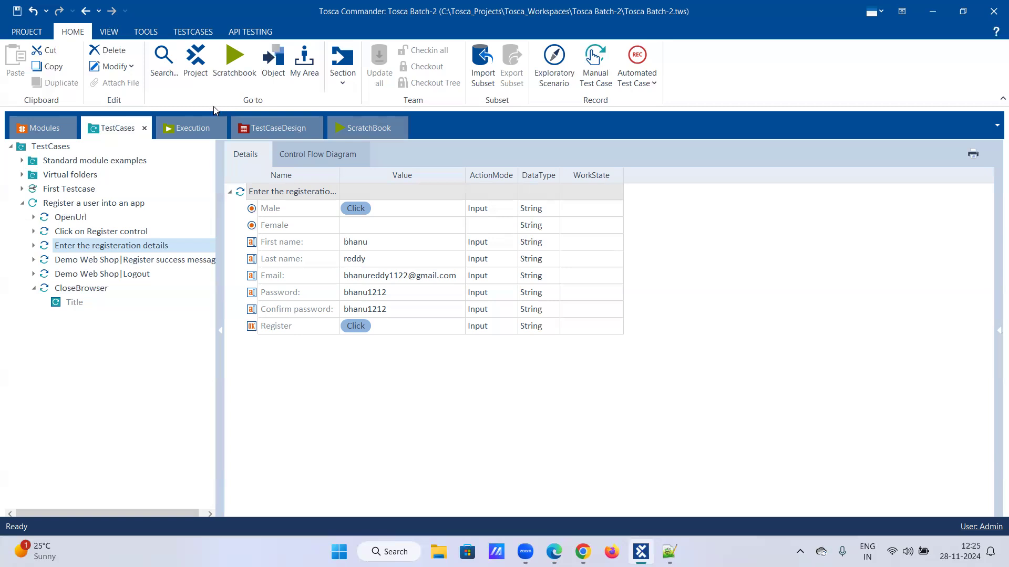
- Save the Tosca workspace to keep the registration-details test step values
{"action": "left_click", "coordinate": [15, 14]}
- Collapse the 'Register a user into an app' test case, then minimize Tosca, both browsers and Notepad++
{"action": "left_click", "coordinate": [22, 203]}
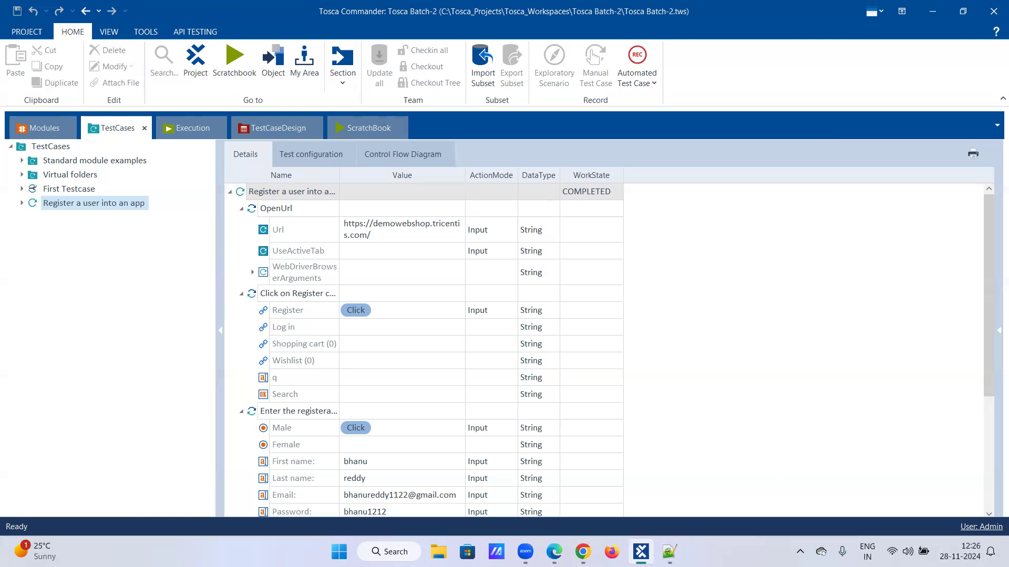
{"action": "left_click", "coordinate": [927, 10]}
{"action": "left_click", "coordinate": [928, 11]}
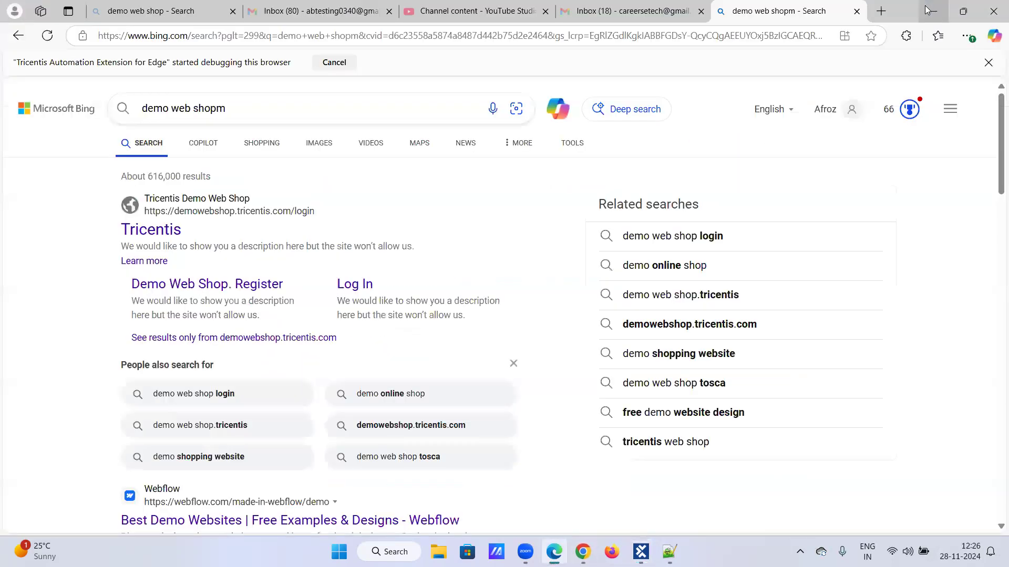
{"action": "left_click", "coordinate": [927, 10]}
{"action": "left_click", "coordinate": [927, 10]}
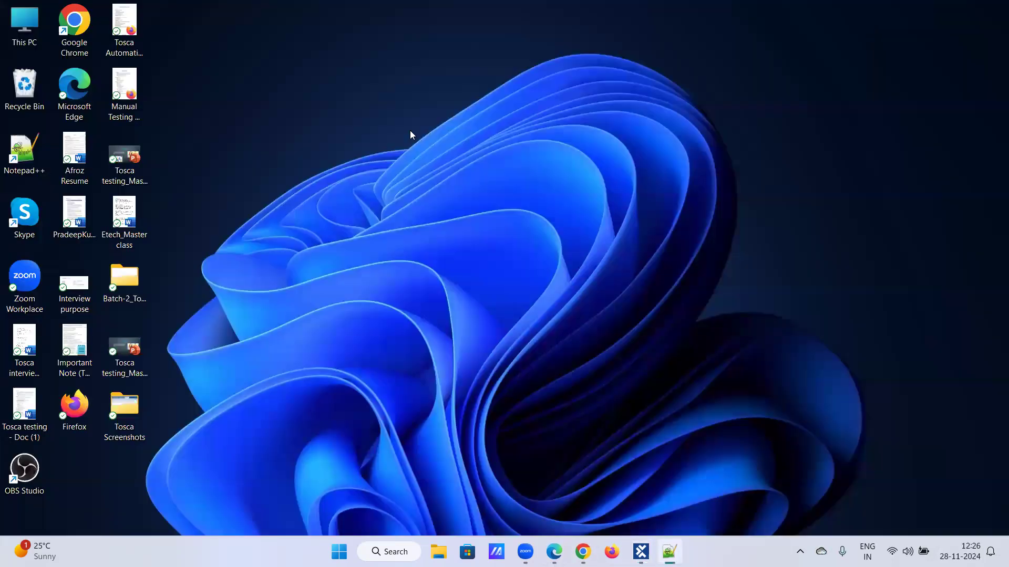